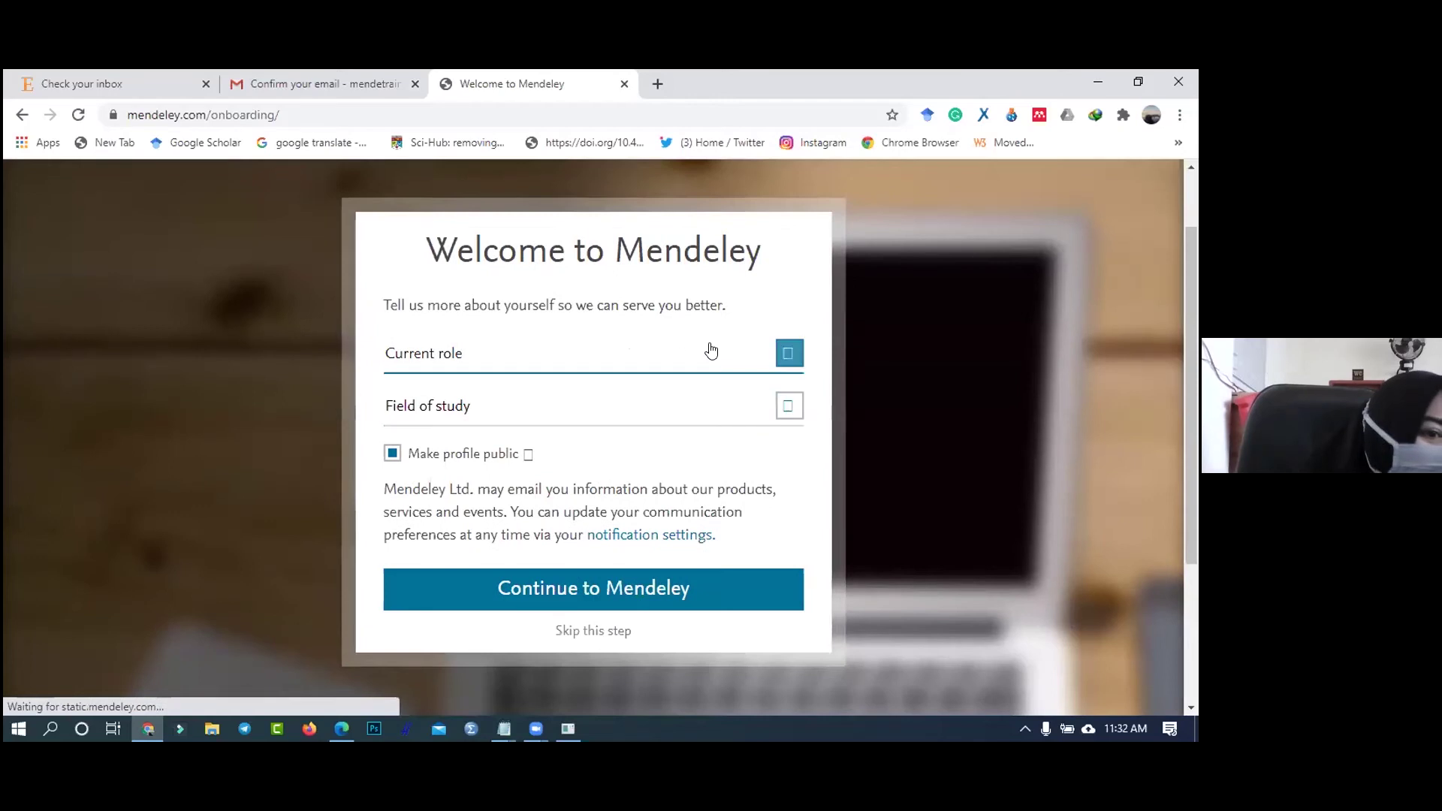
- Complete the Mendeley onboarding form with the role Lecturer and the field of study Linguistics, and continue to Mendeley
left_click(790, 354)
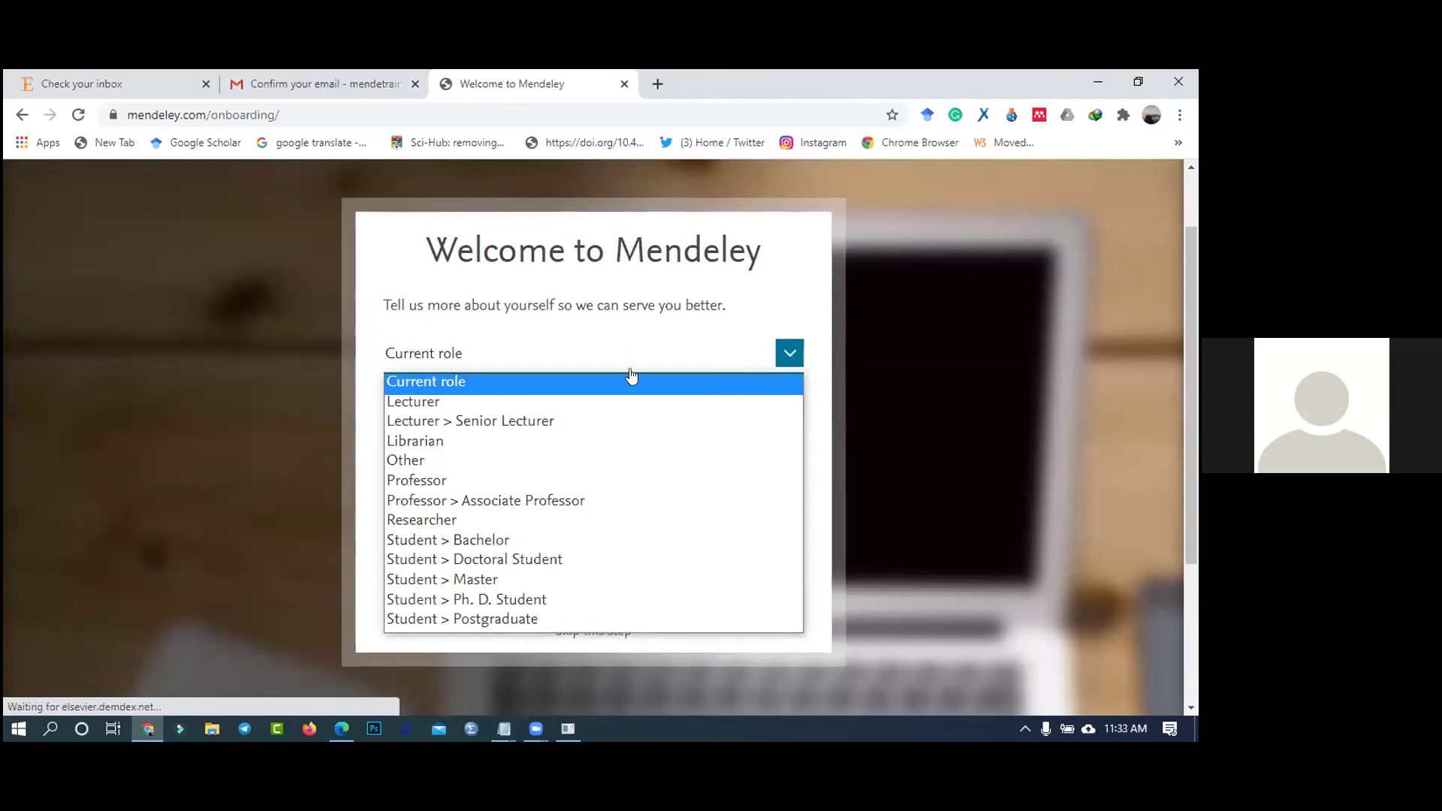
left_click(489, 402)
left_click(785, 410)
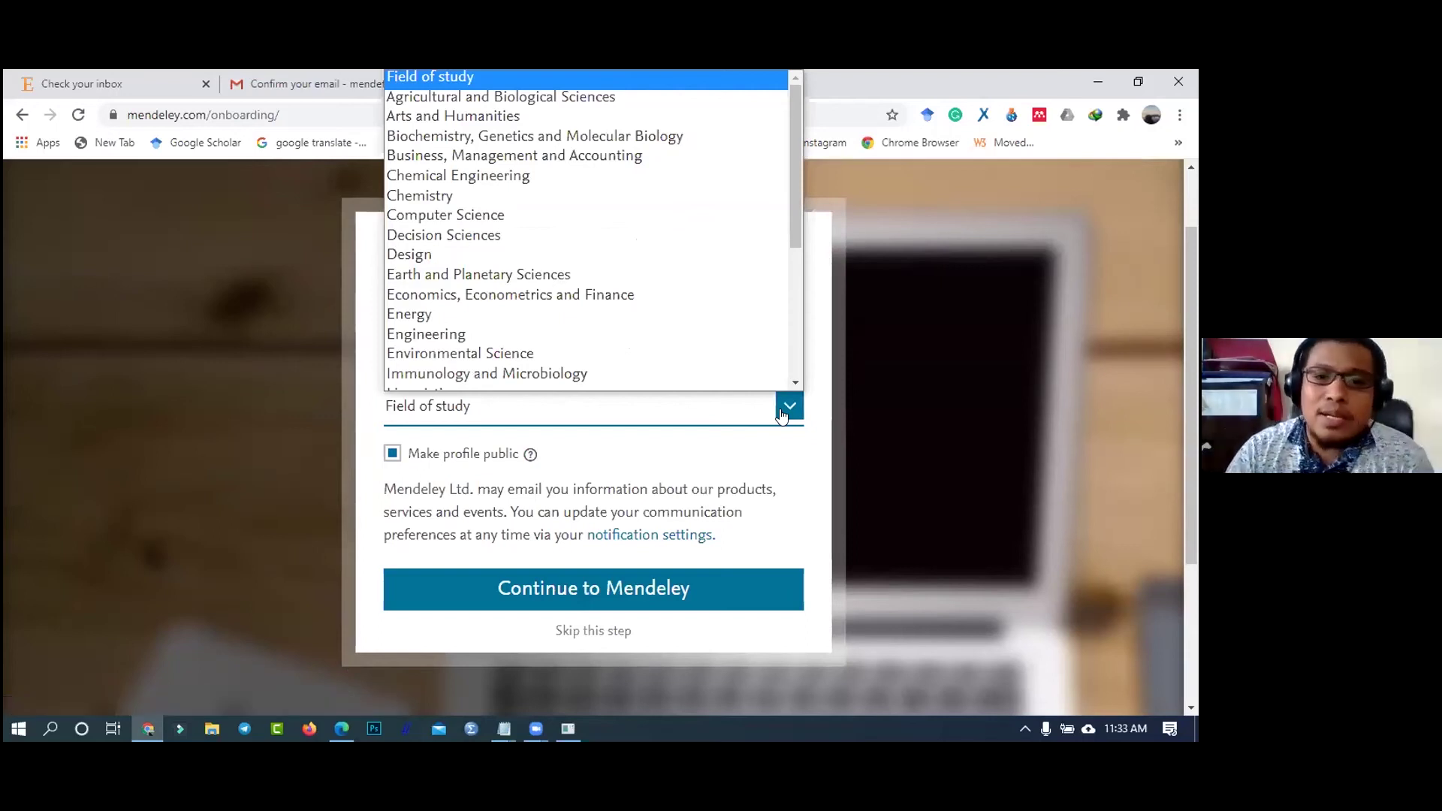
scroll(586, 188, "down", 1)
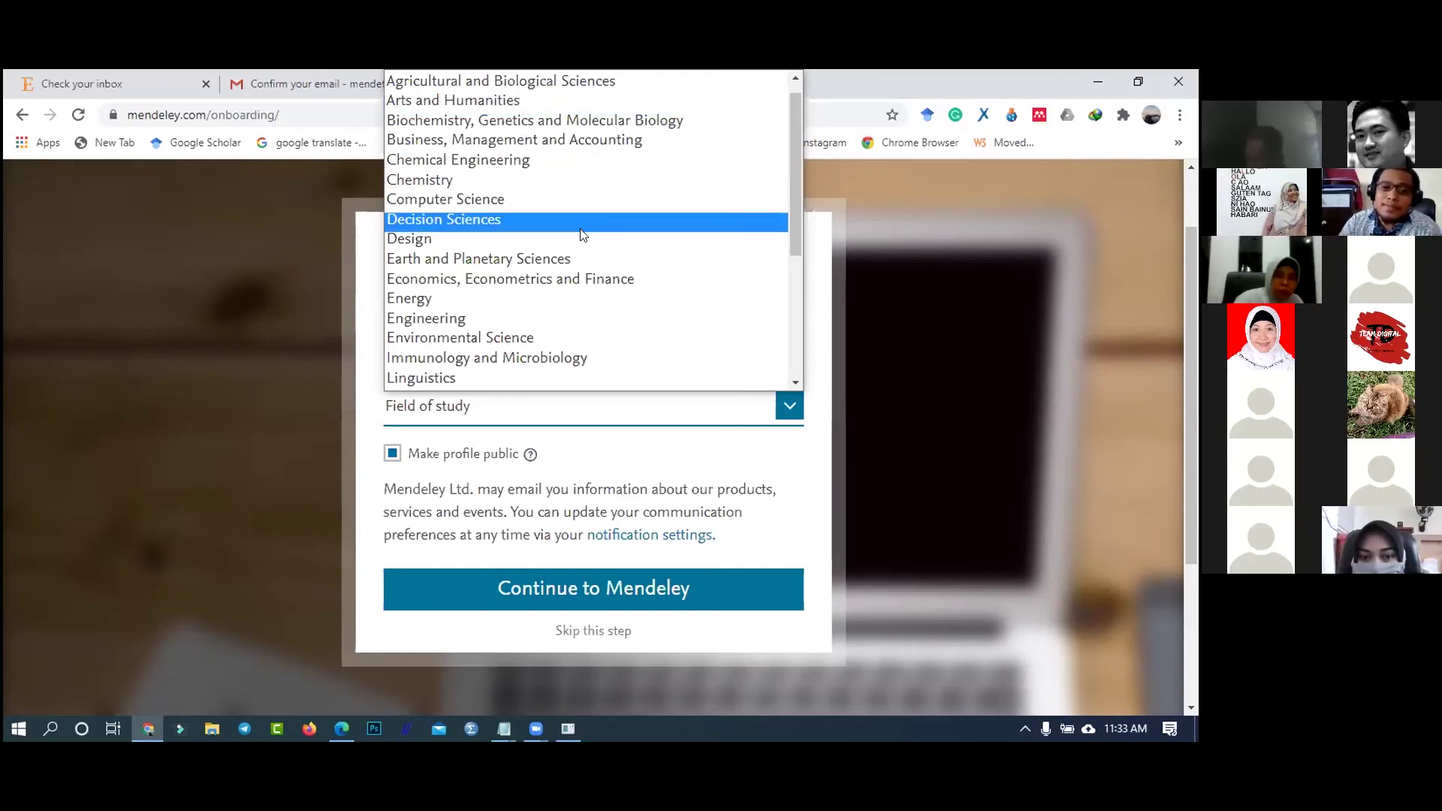
left_click(453, 375)
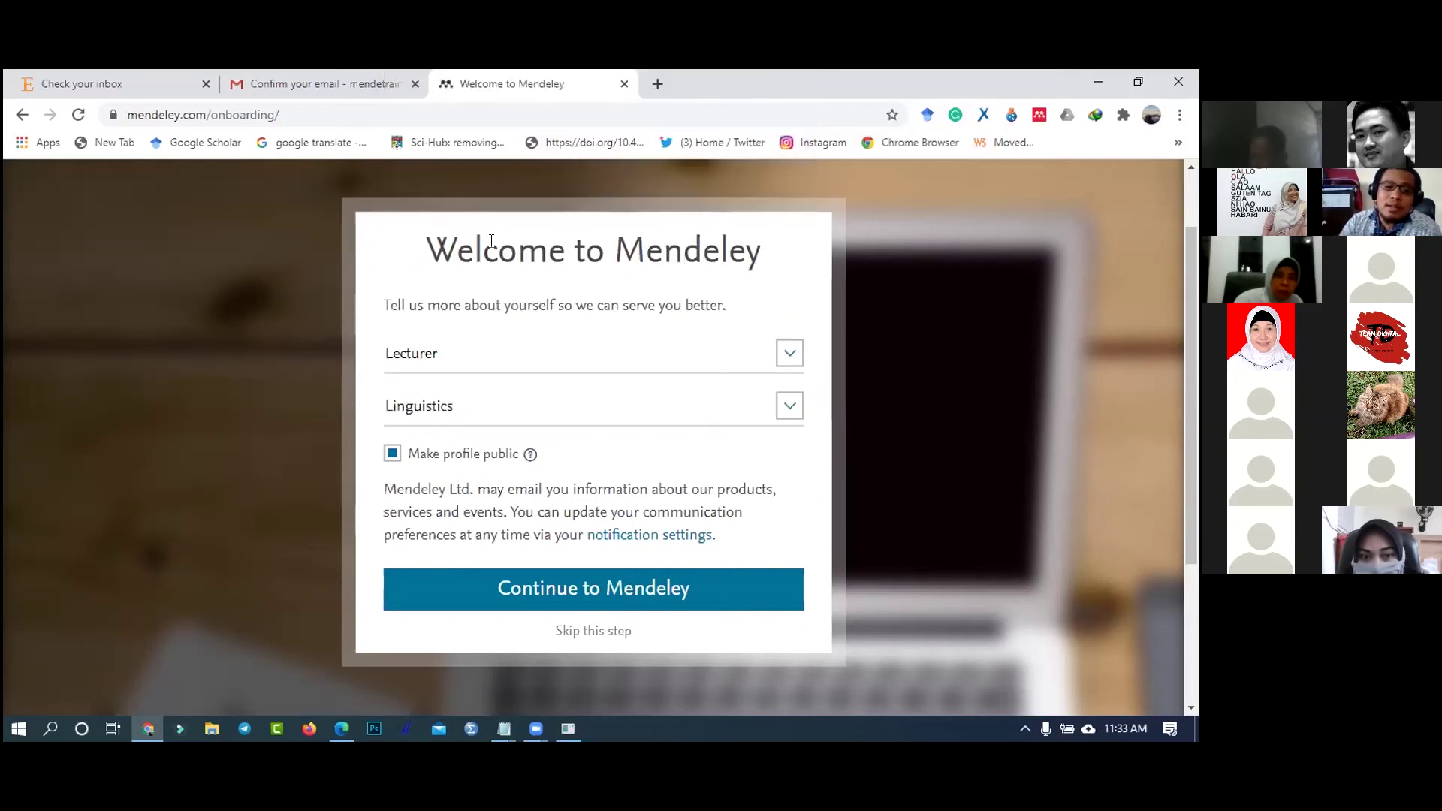
left_click(505, 589)
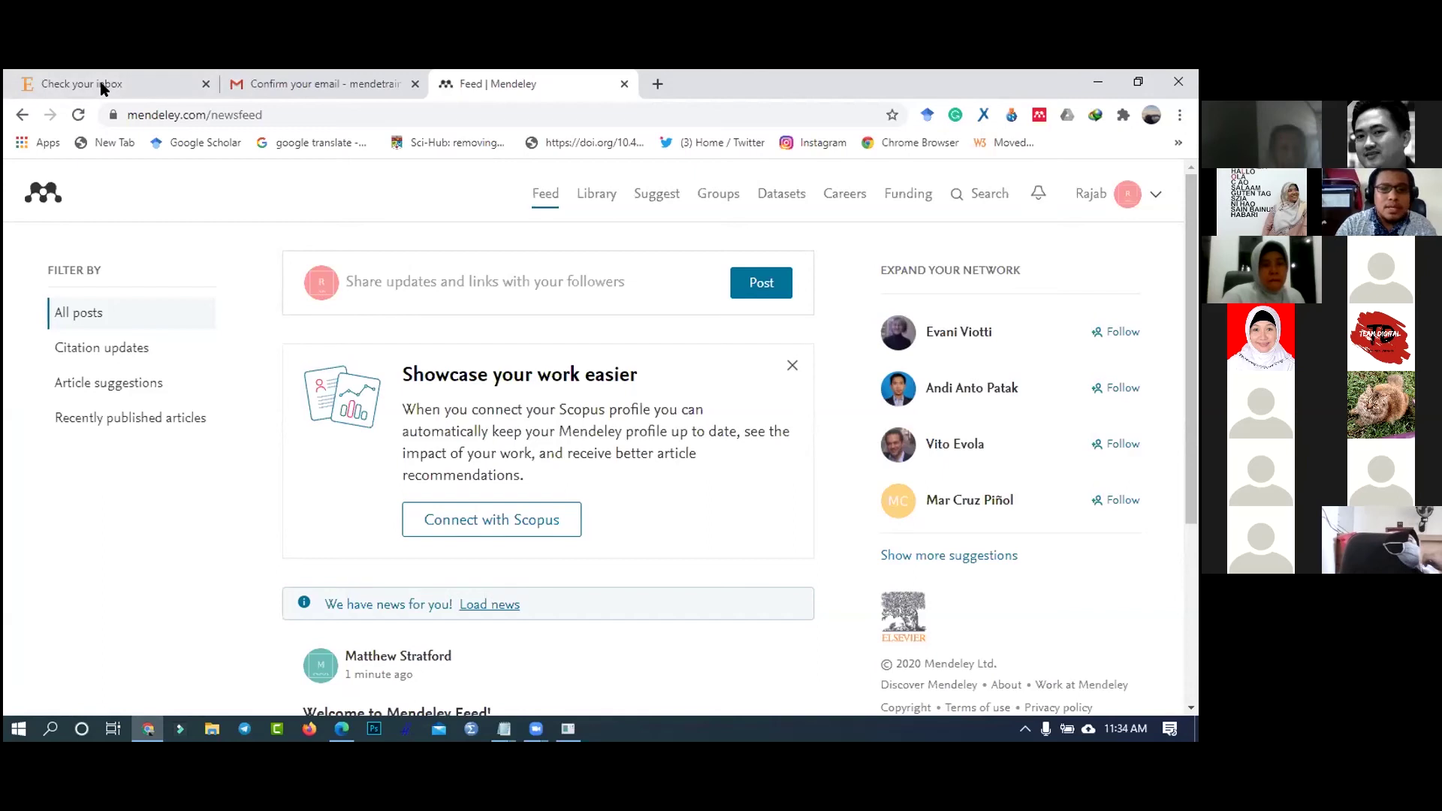
- Search Google for mendeley.com in the first browser tab and open the site's Download page
left_click(120, 84)
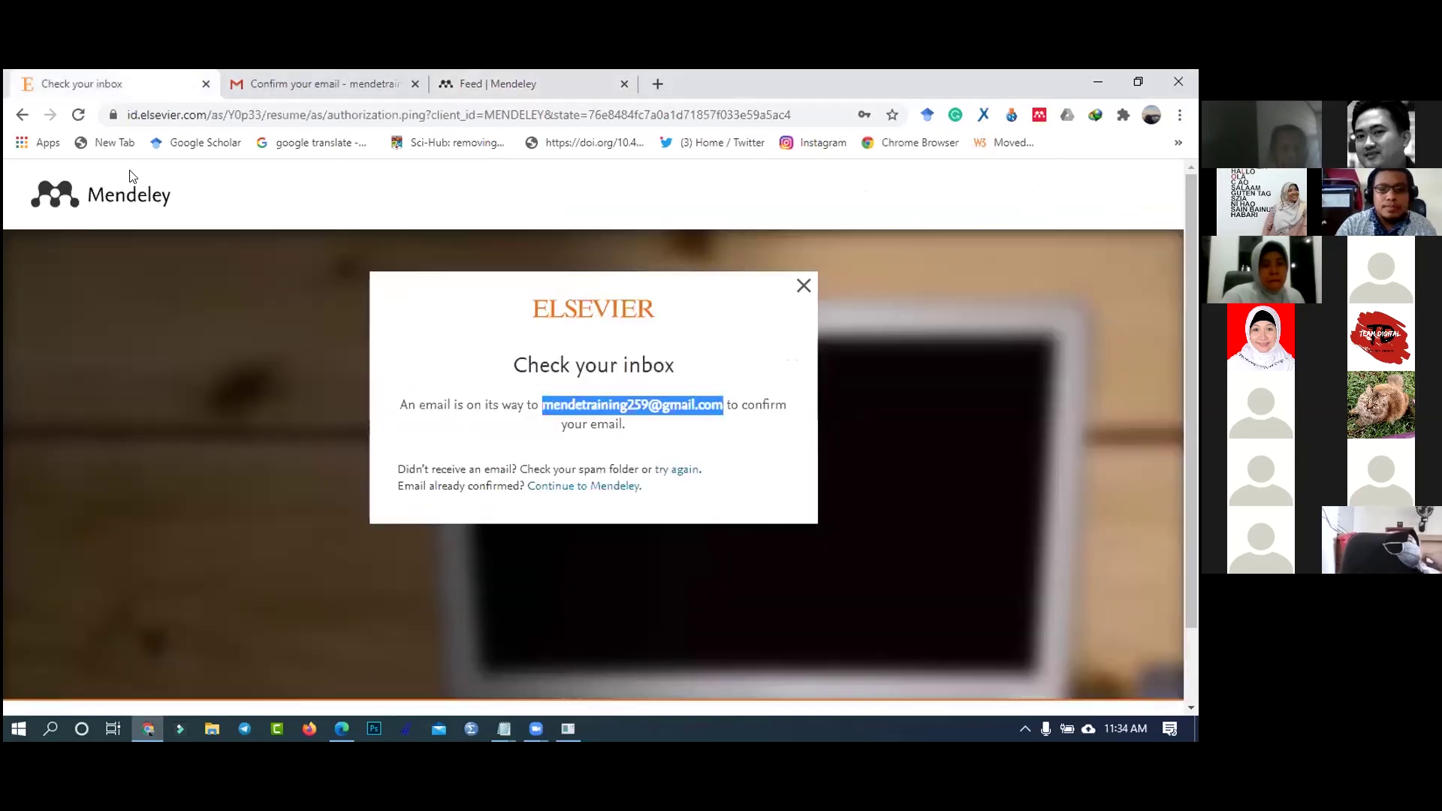
key("ctrl+l")
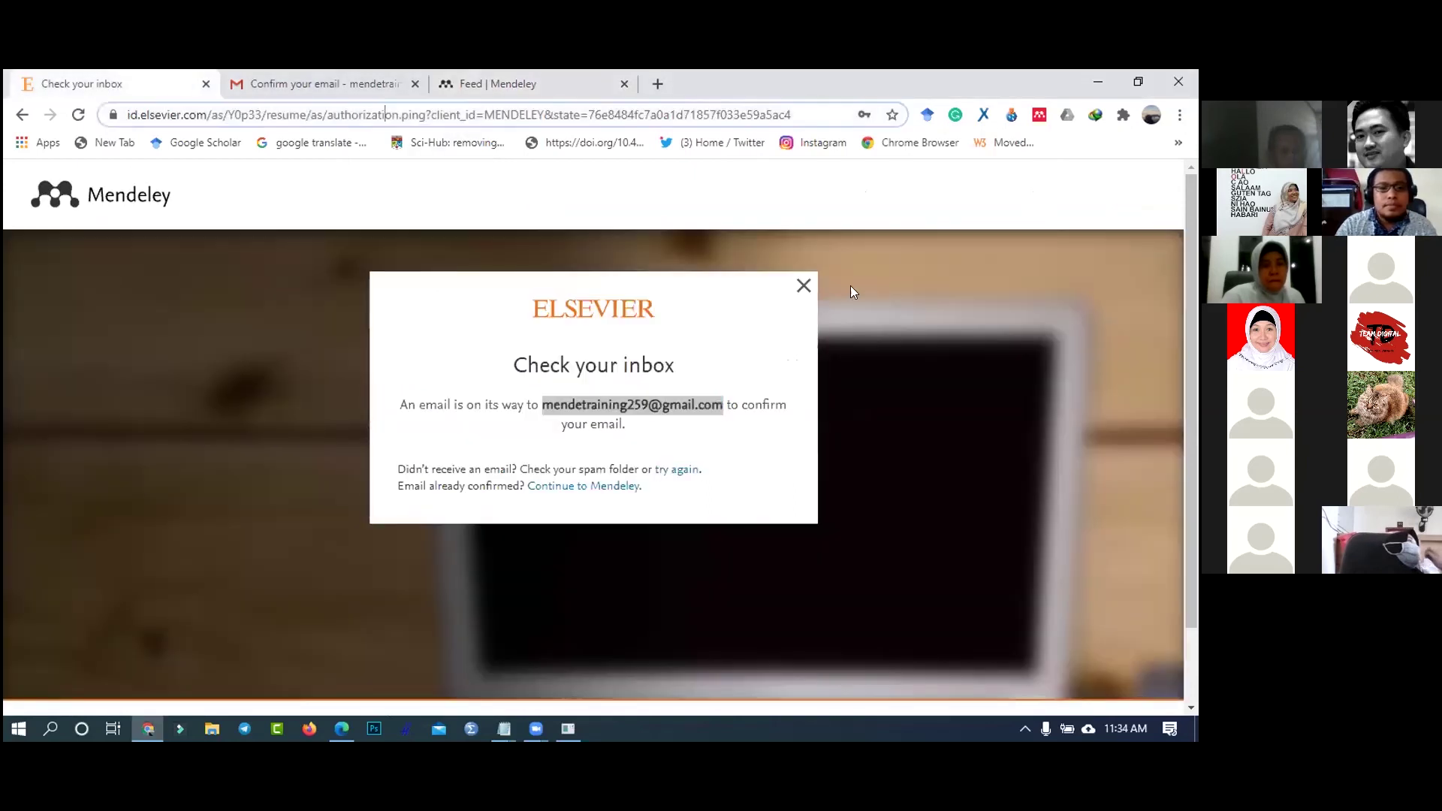
type("mend")
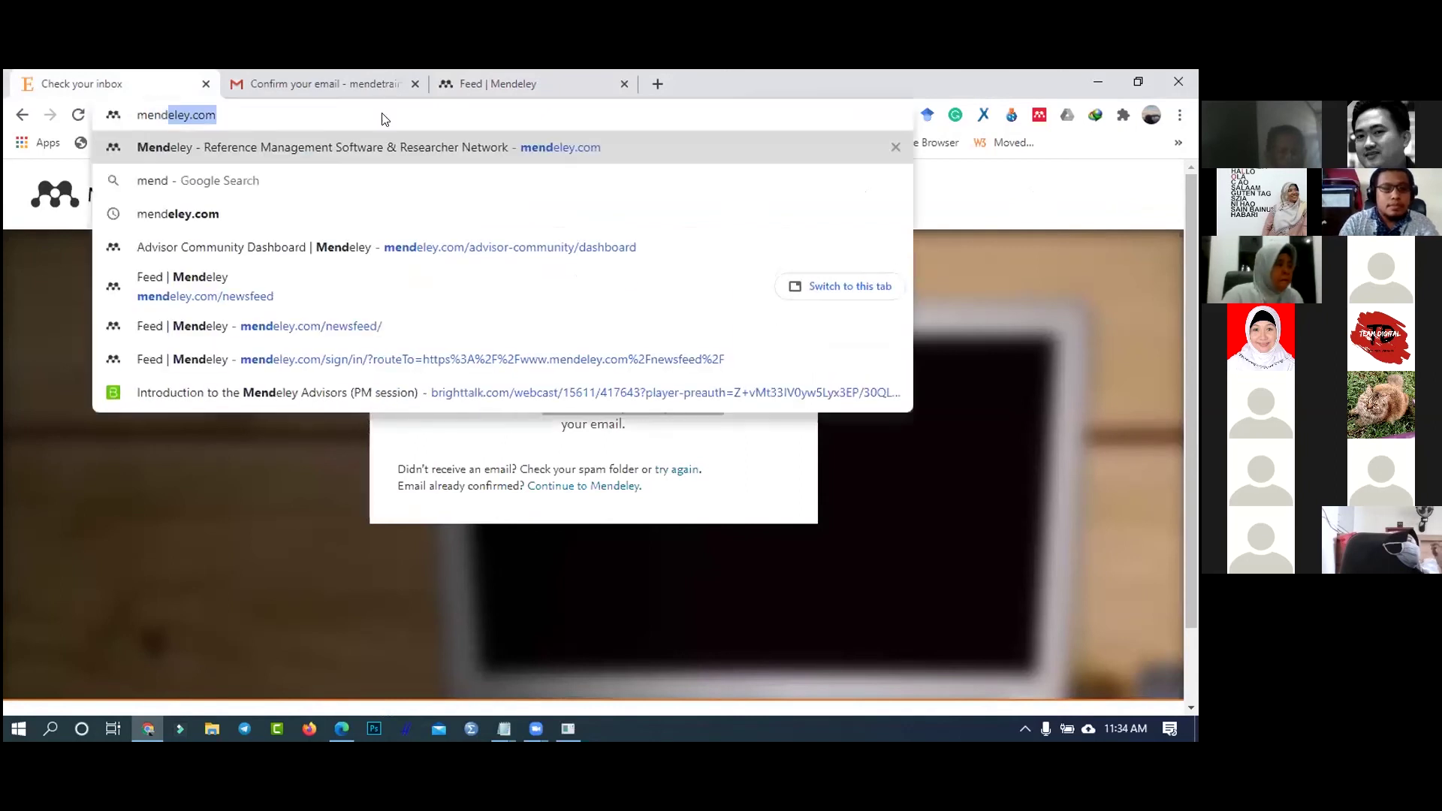
key("Delete")
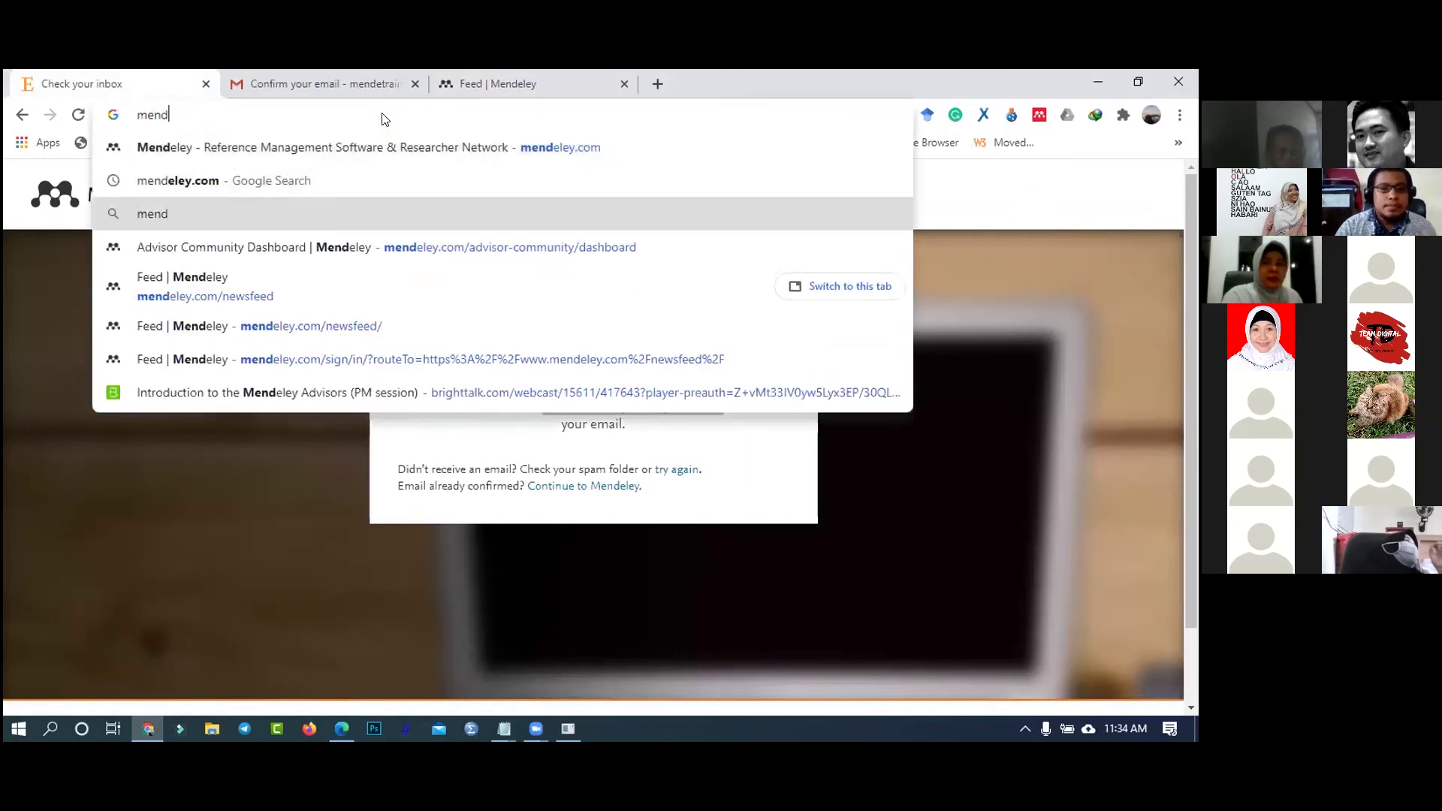
key("Up")
key("Return")
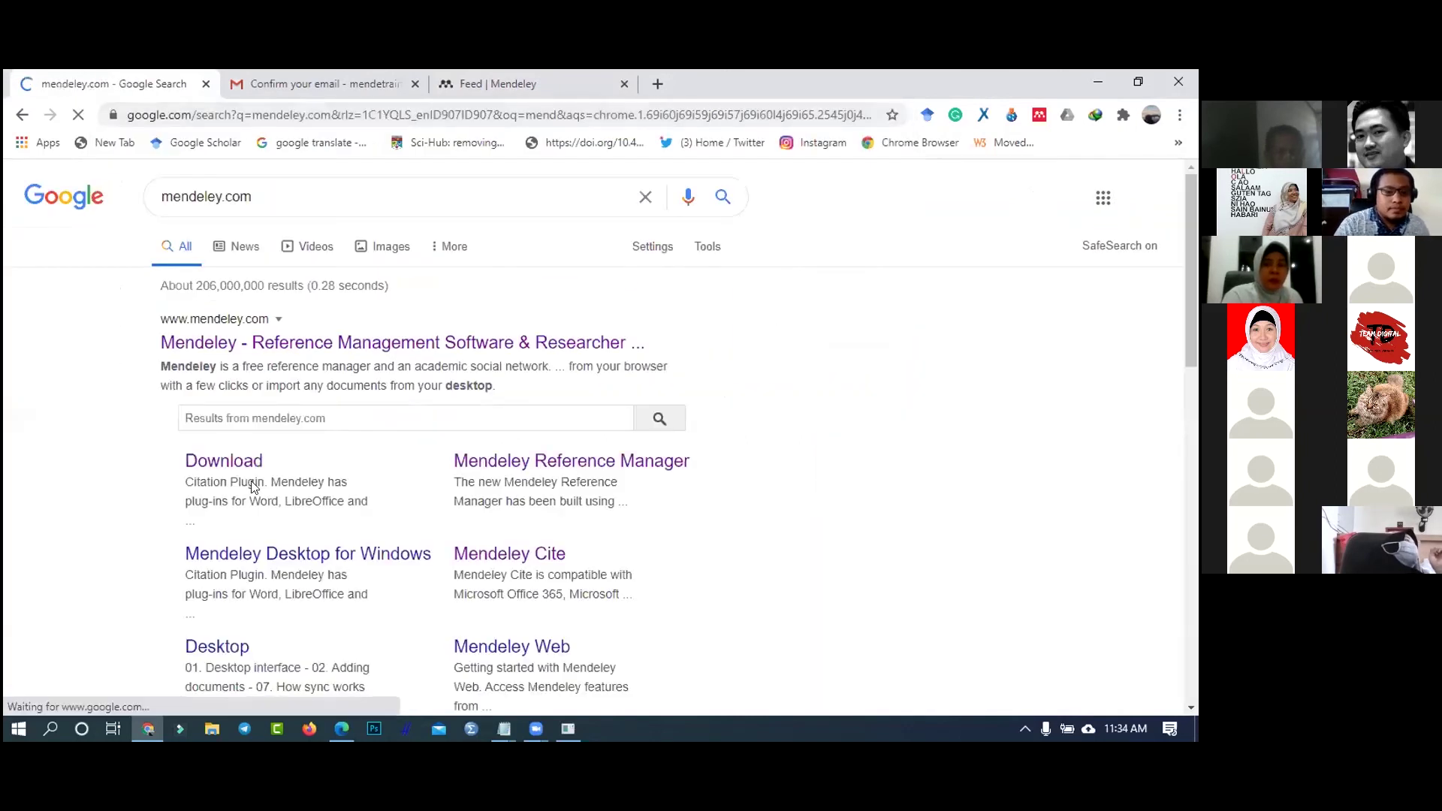
left_click(224, 467)
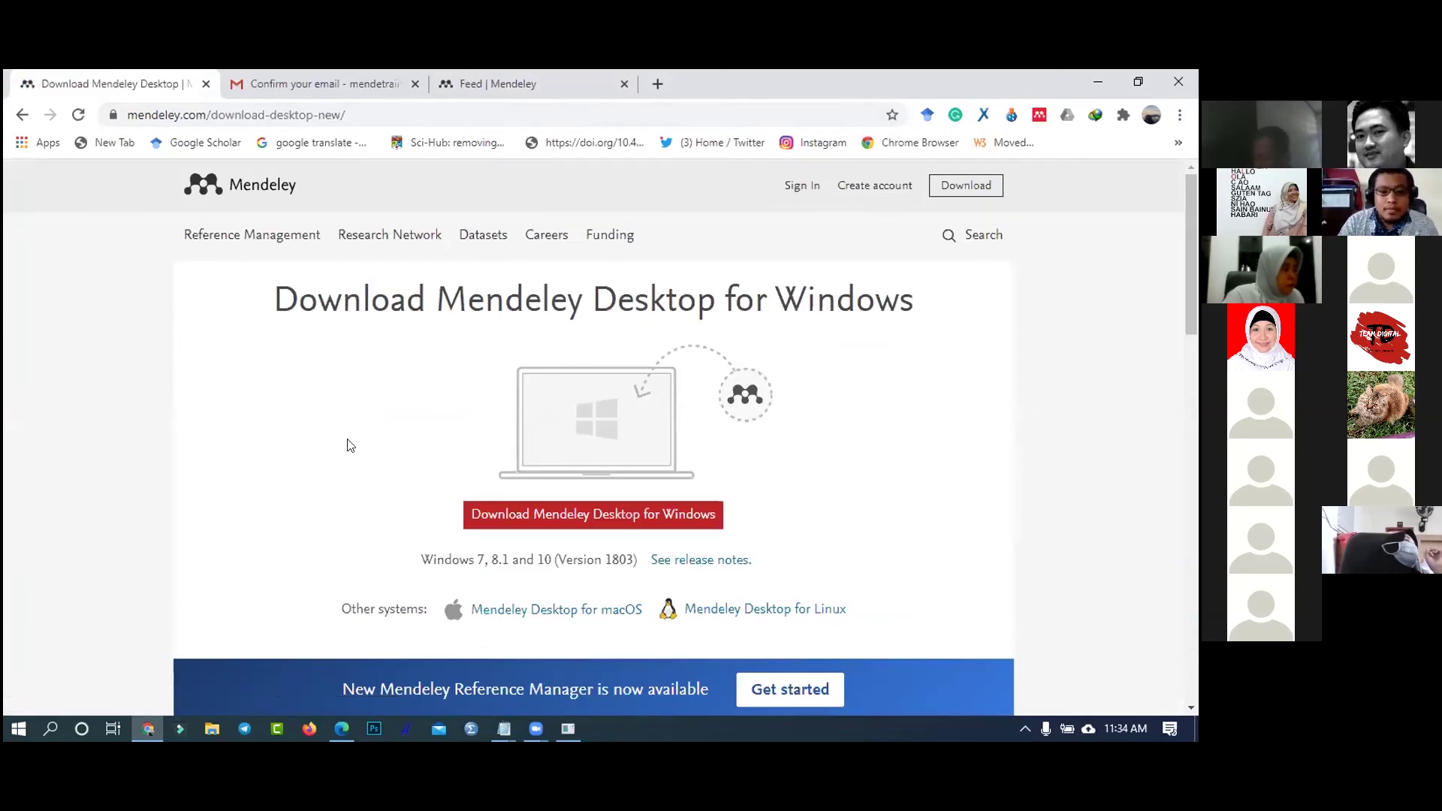
- Download the Mendeley Desktop for Windows installer into the Programs download folder and bring up that folder
scroll(662, 431, "down", 1)
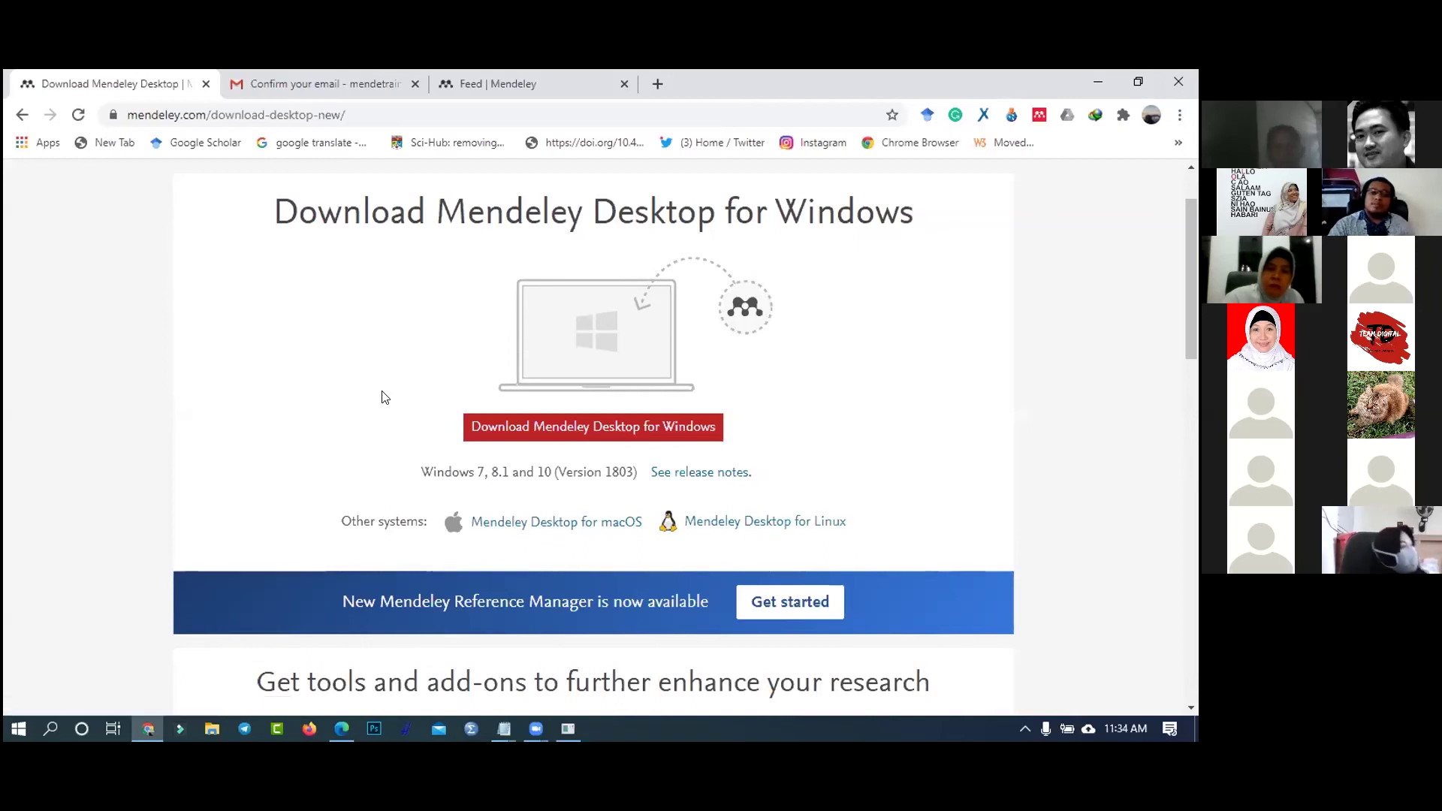
scroll(382, 397, "up", 1)
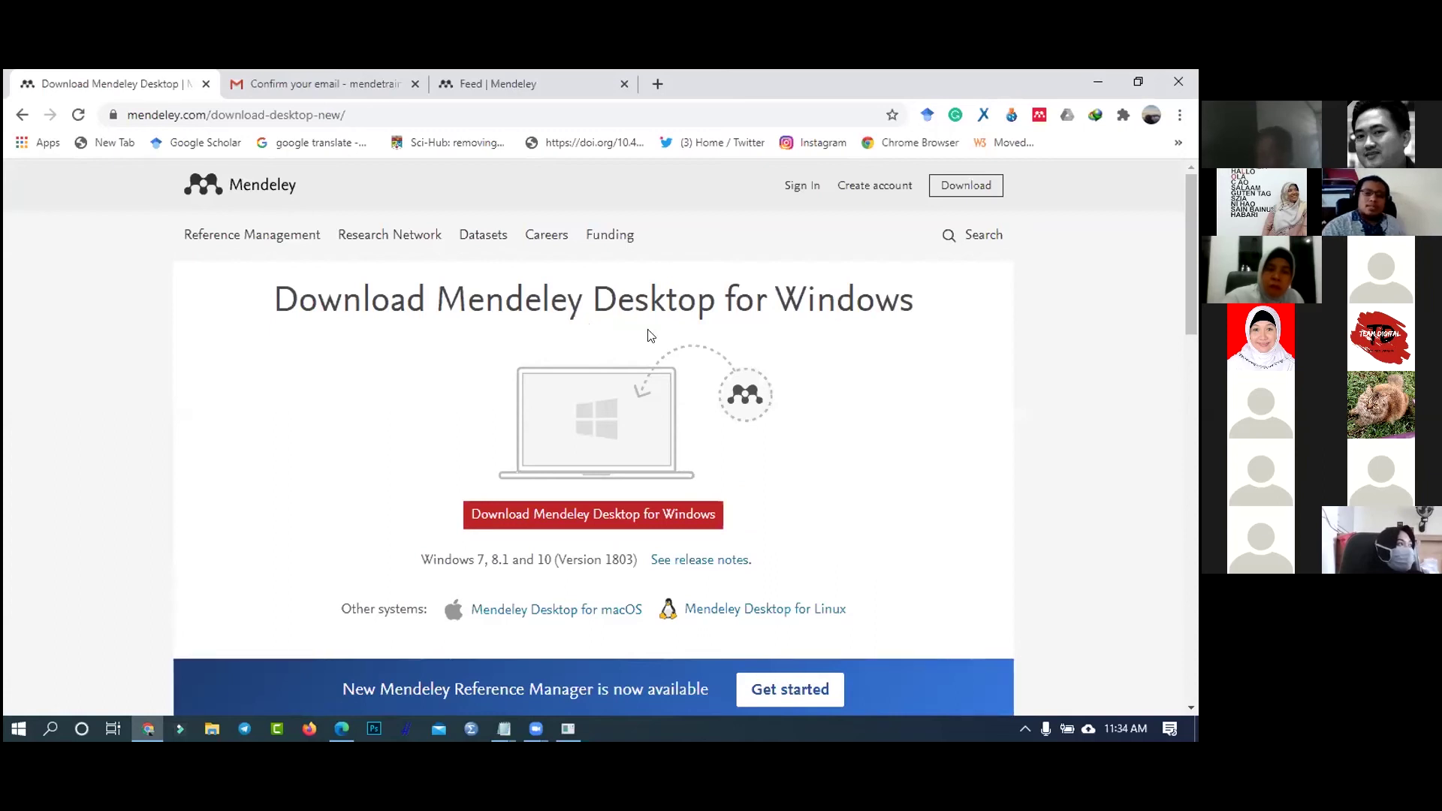
scroll(652, 448, "down", 1)
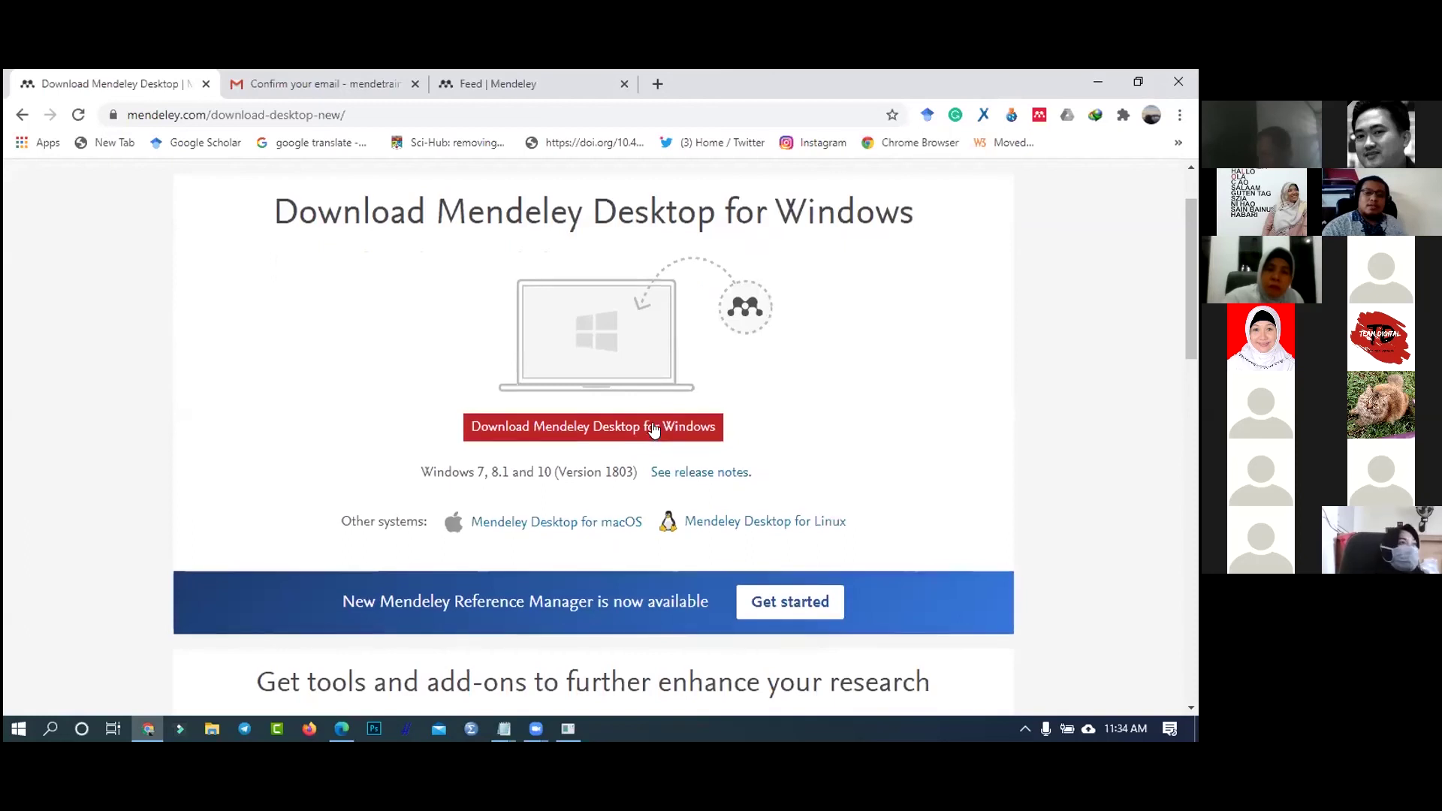
left_click(653, 427)
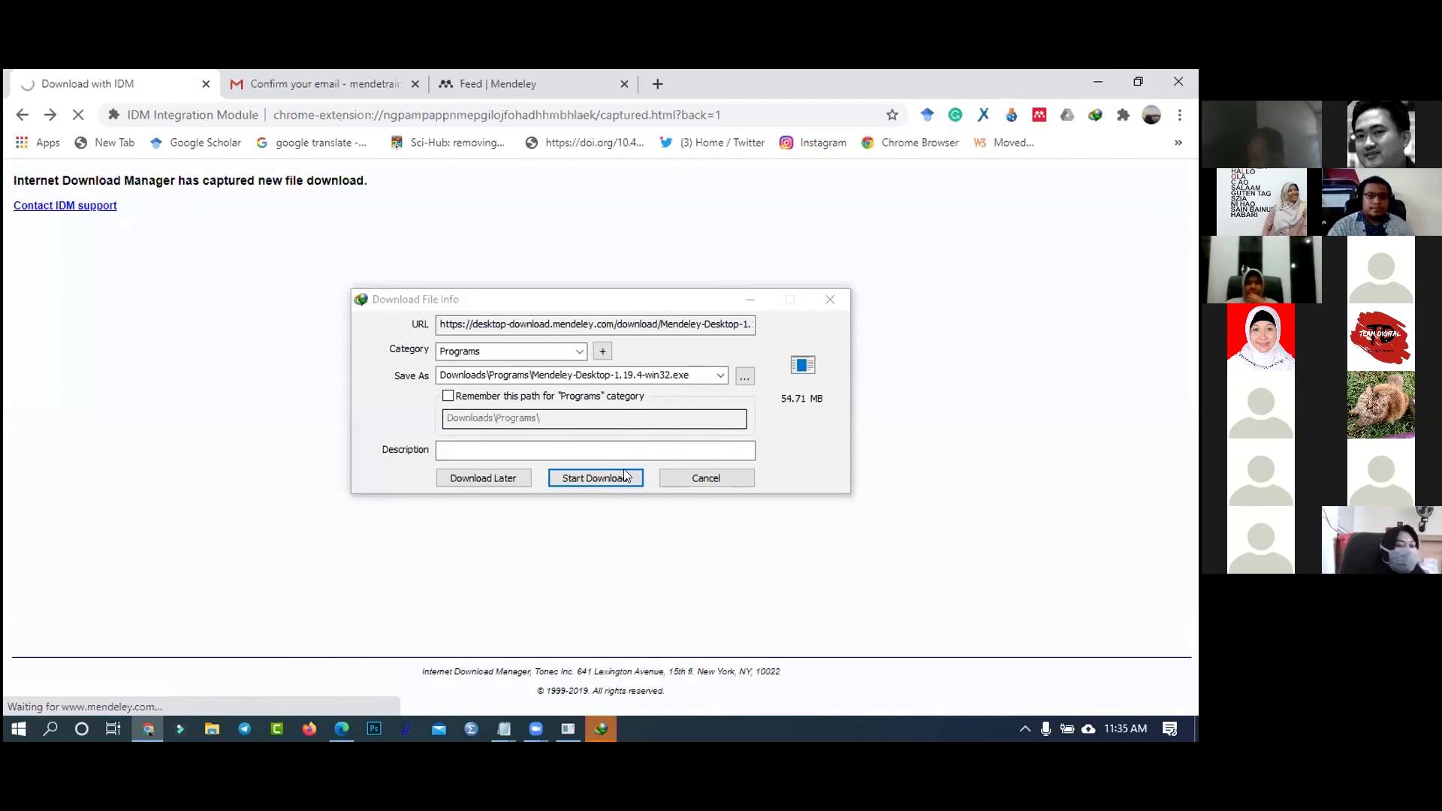
left_click(598, 480)
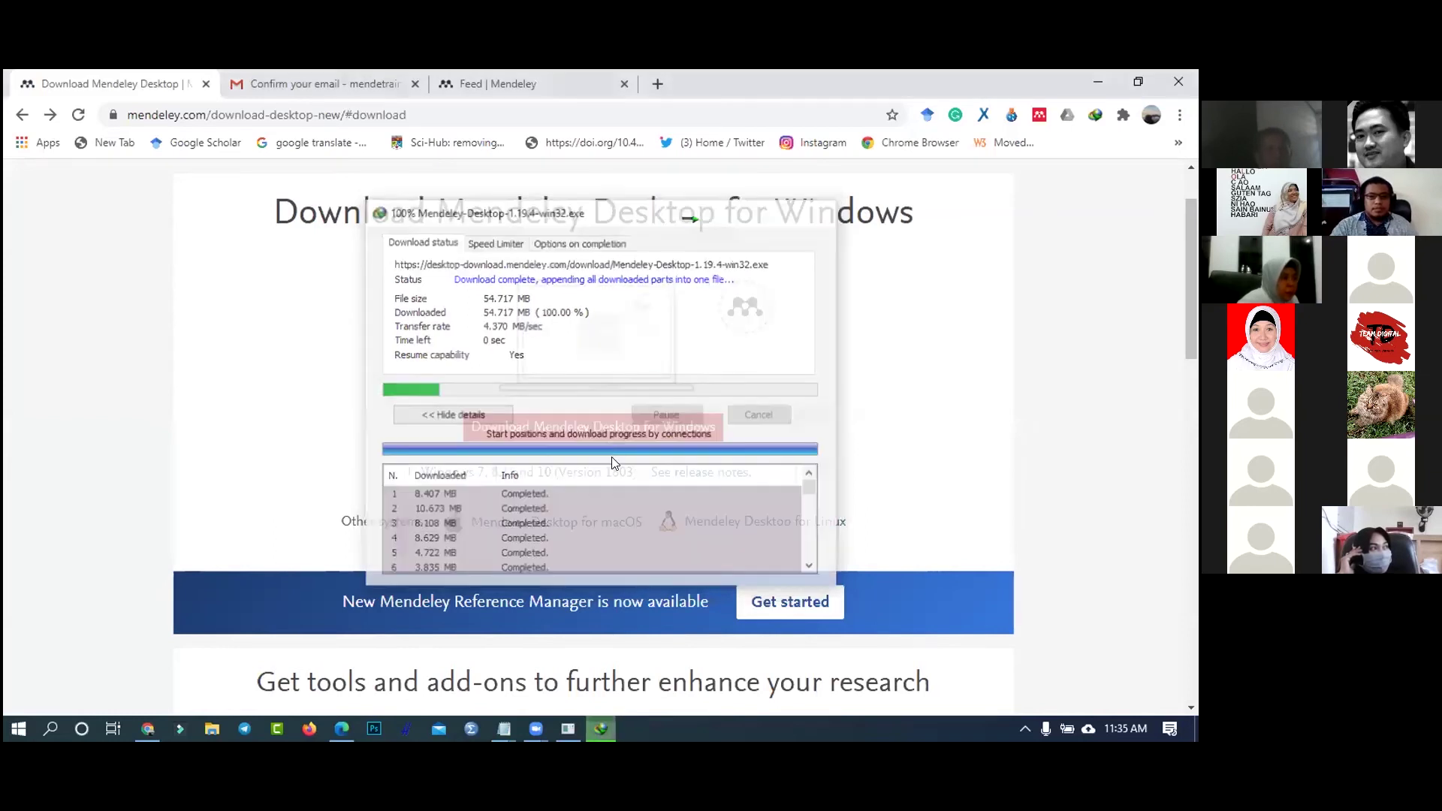
left_click(612, 456)
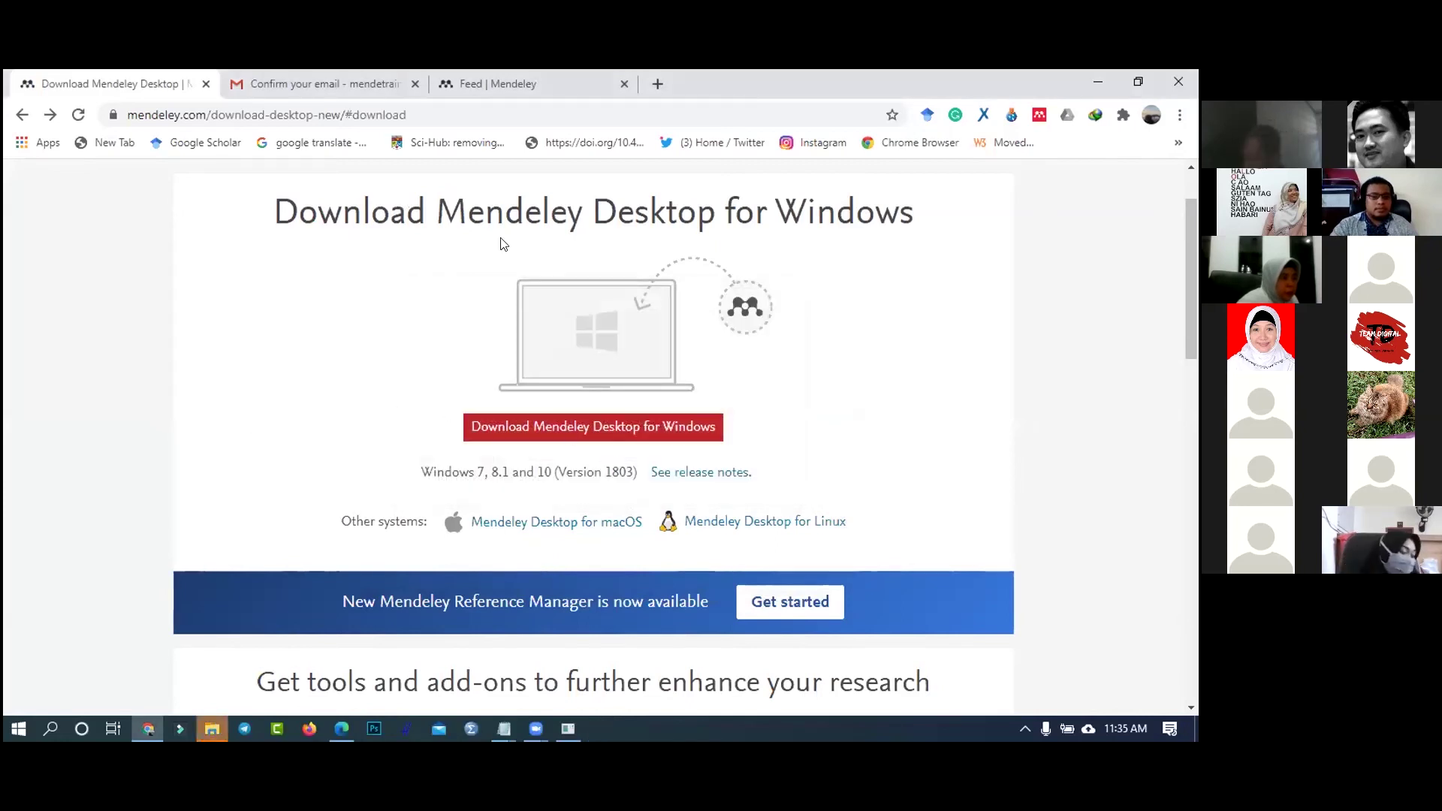
key("alt+Tab")
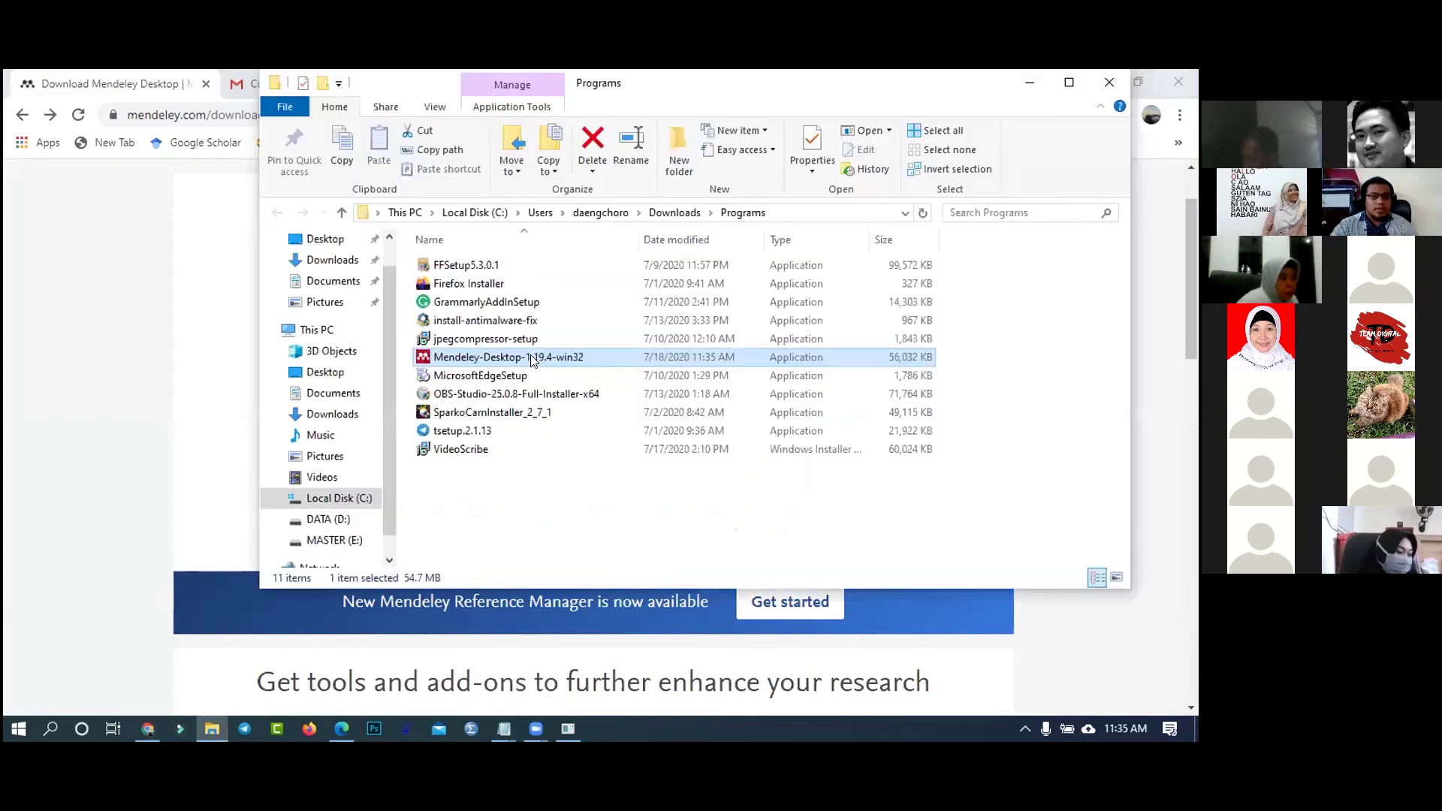
- Install Mendeley Desktop from Mendeley-Desktop-1.19.4-win32 with the default install location and Start Menu folder, and finish with Run Mendeley Desktop enabled
double_click(530, 357)
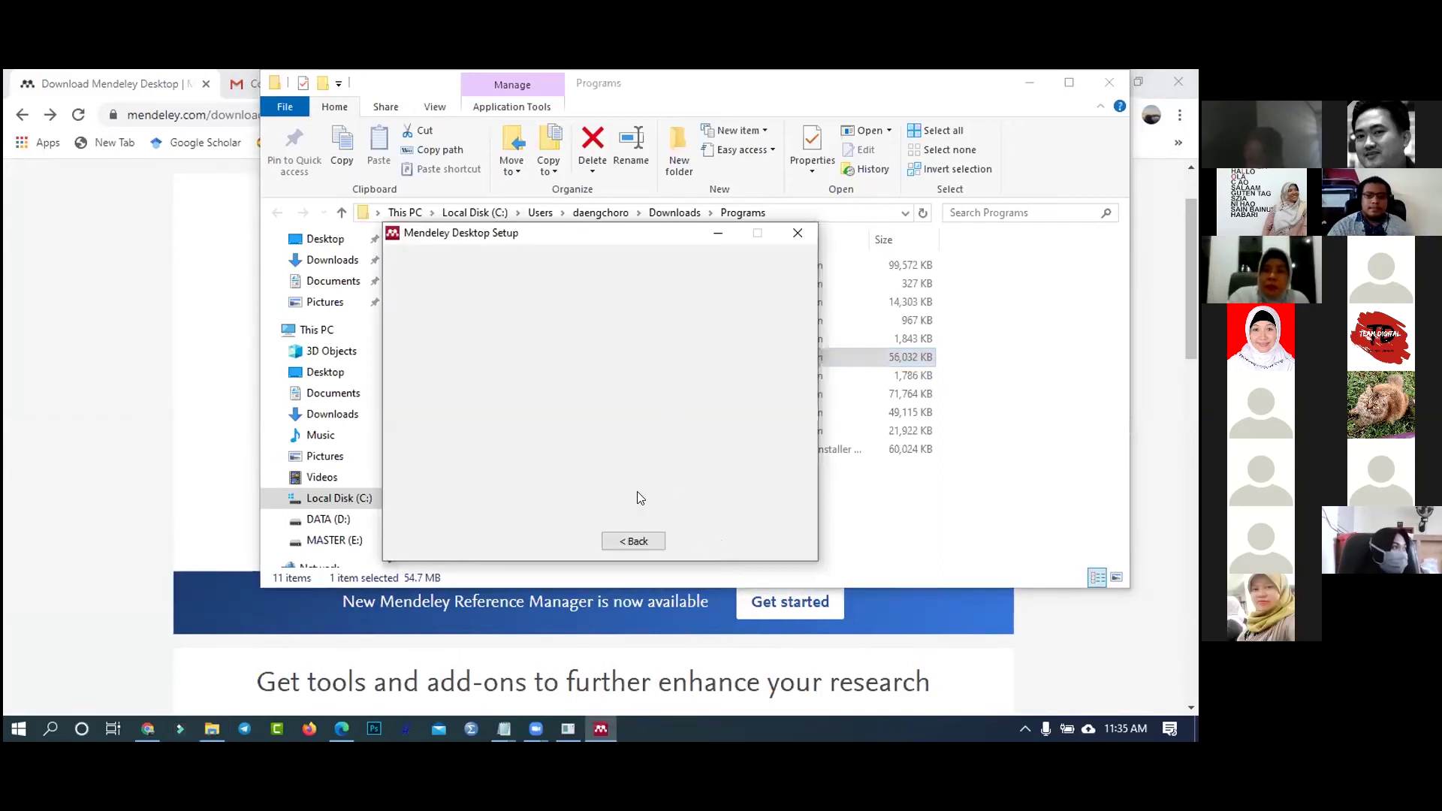
left_click(688, 541)
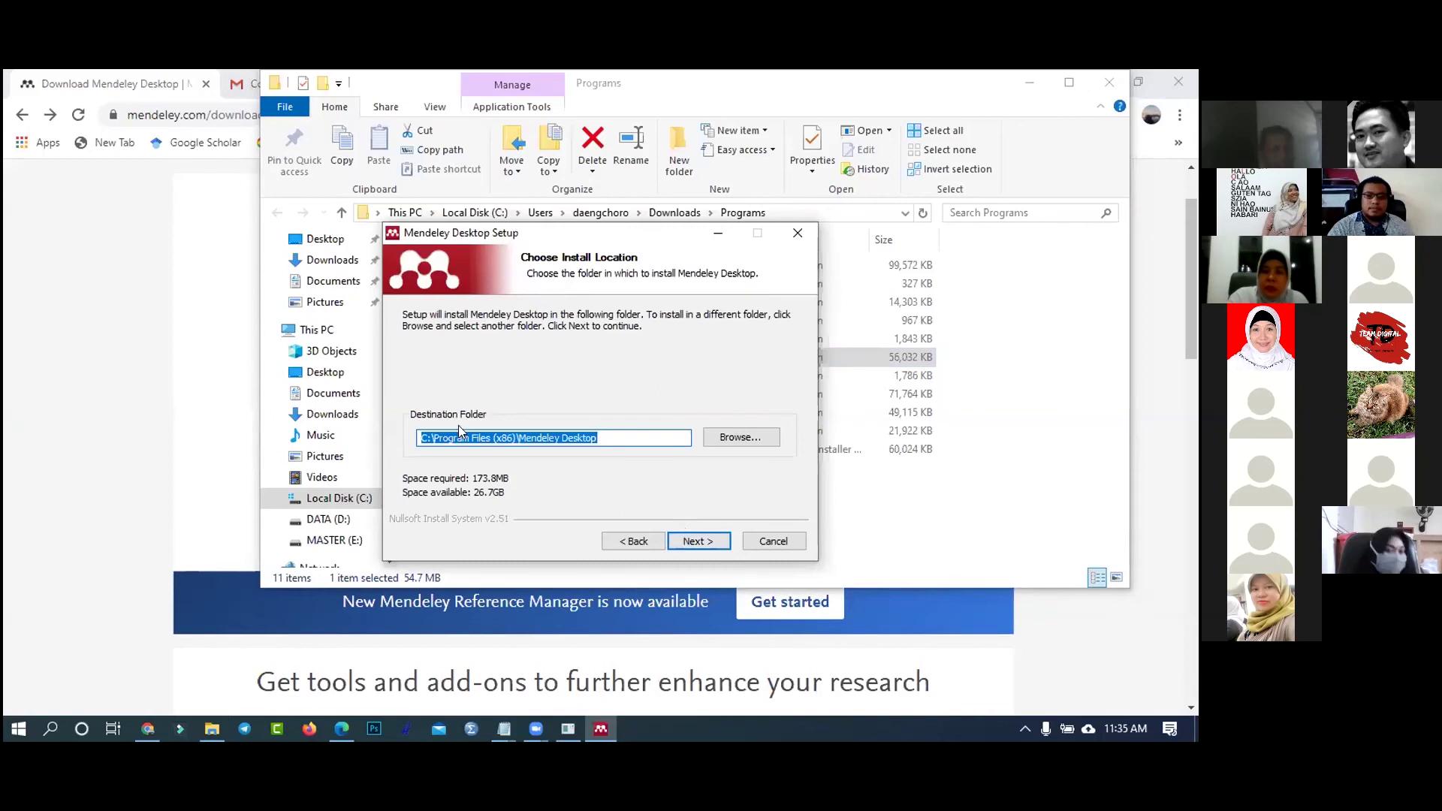
key("Return")
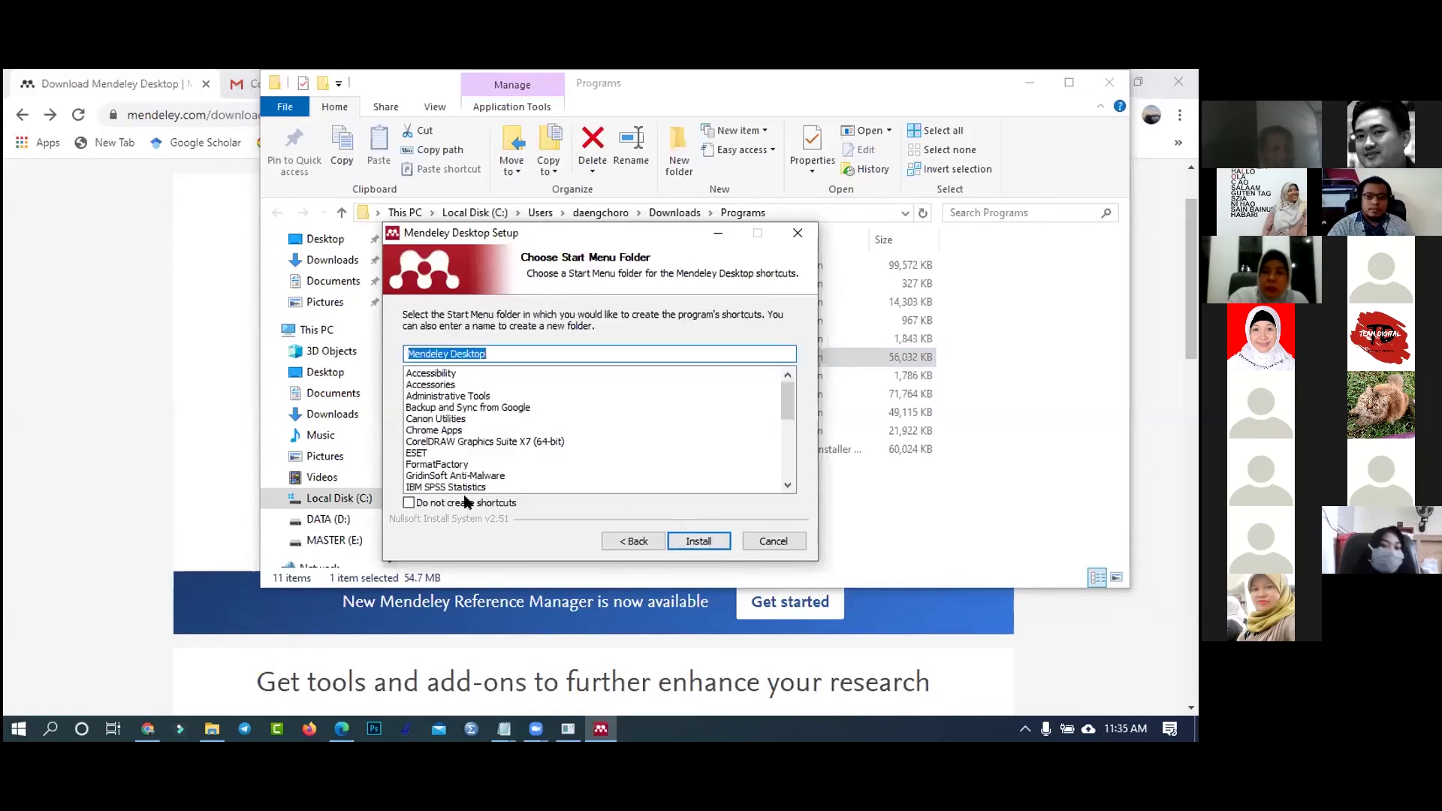
left_click(695, 543)
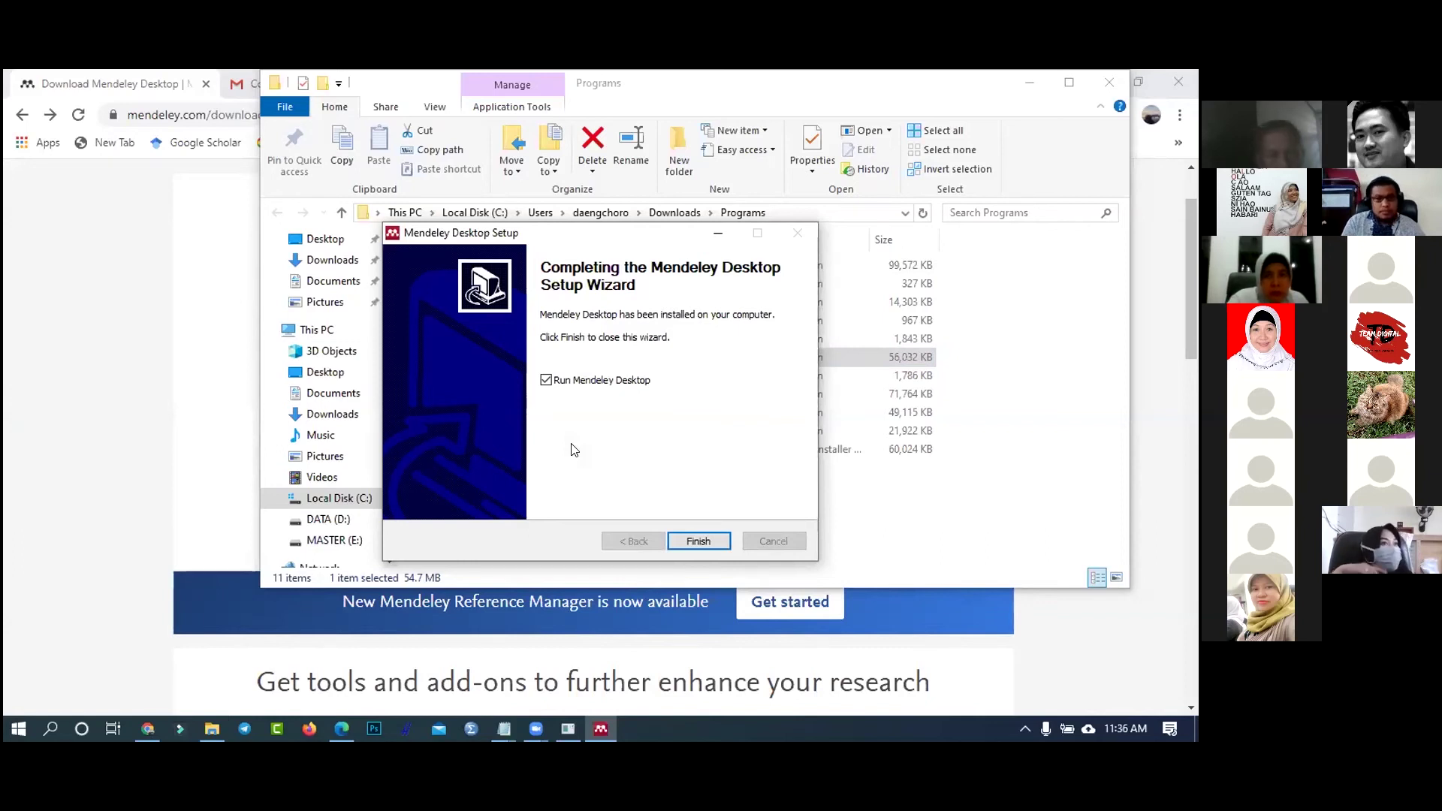
left_click(697, 542)
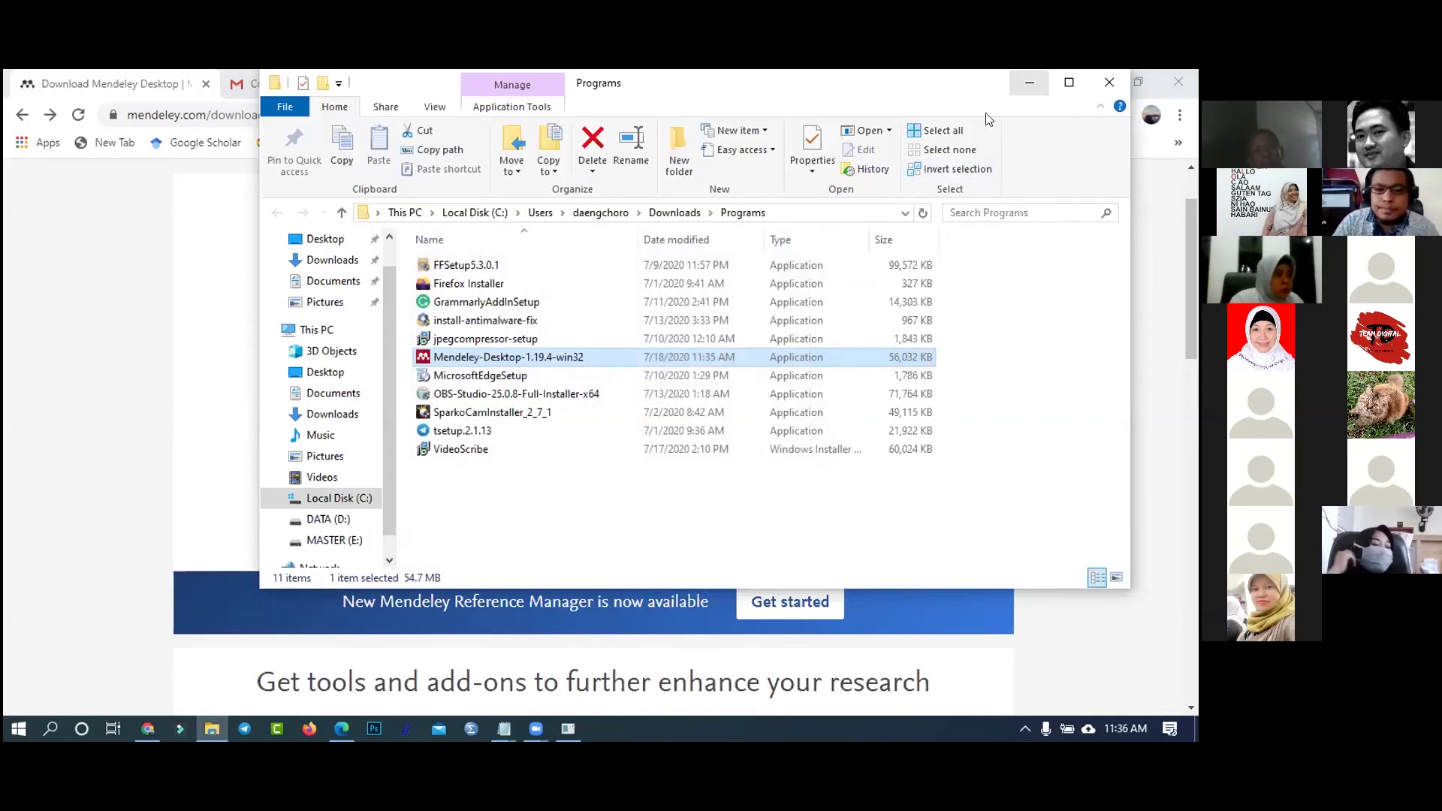
- Clear the file window out of the way and sign in to Mendeley Desktop with the account's e-mail and password
left_click(1030, 83)
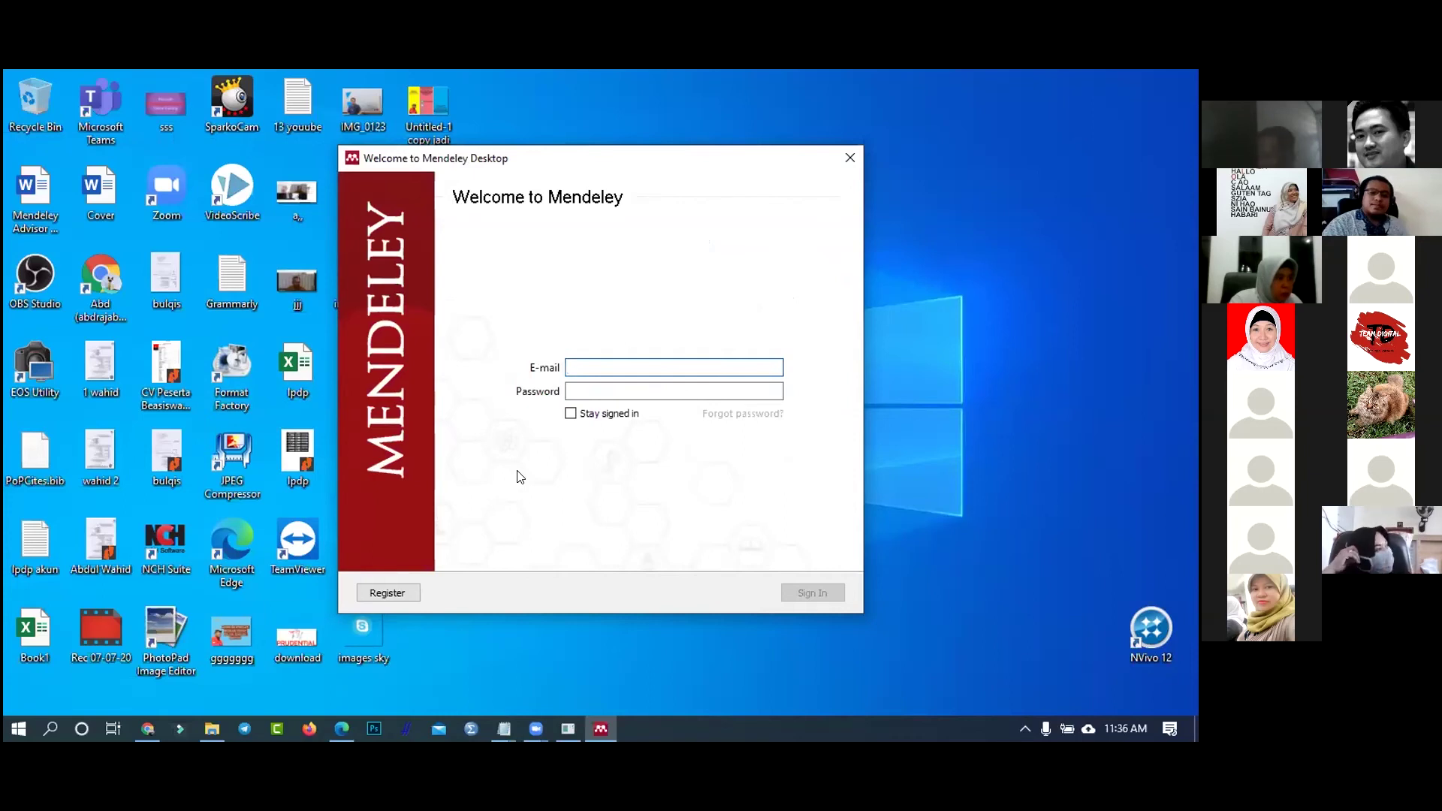
left_click_drag(590, 159, 599, 142)
key("ctrl+v")
left_click(613, 373)
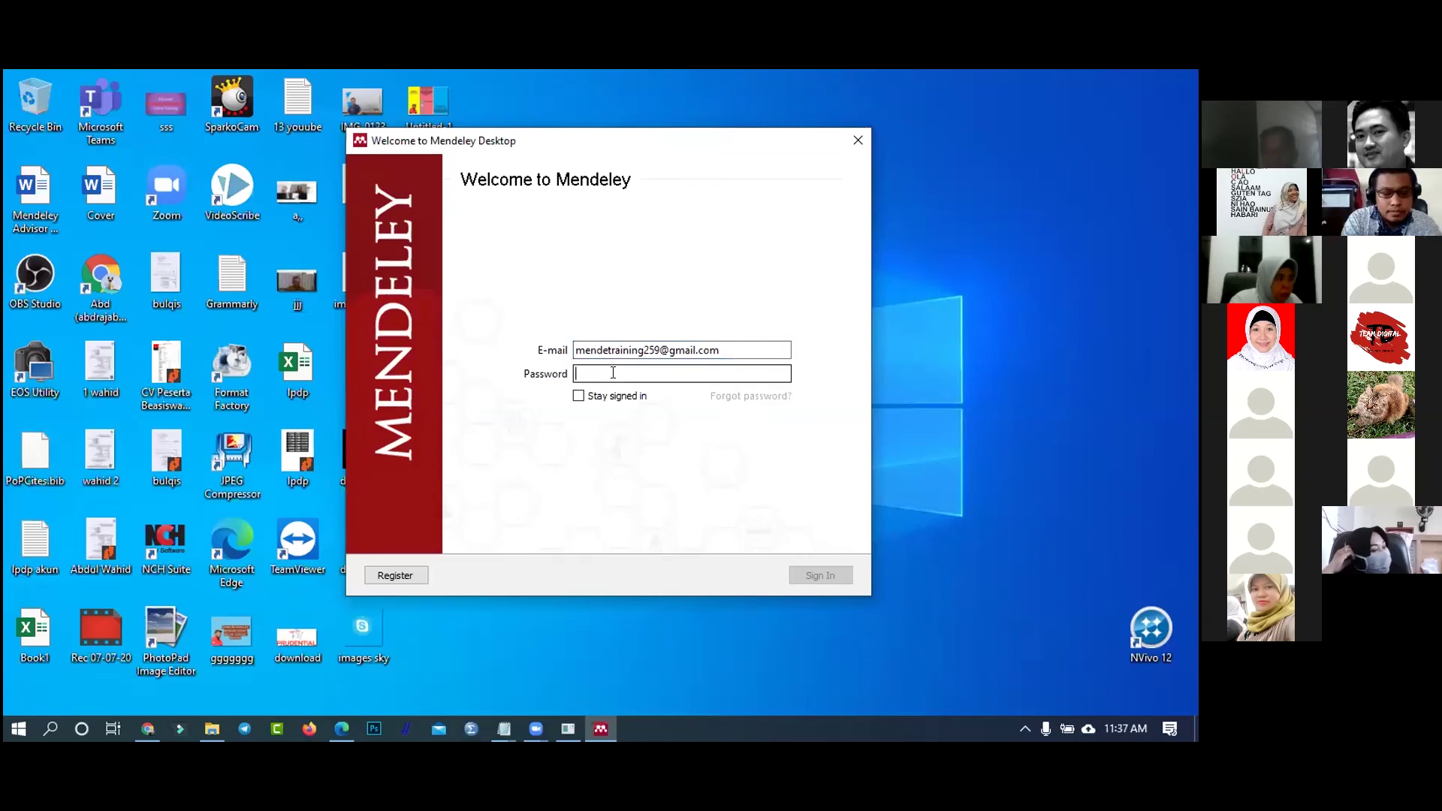
type("m•••••••••")
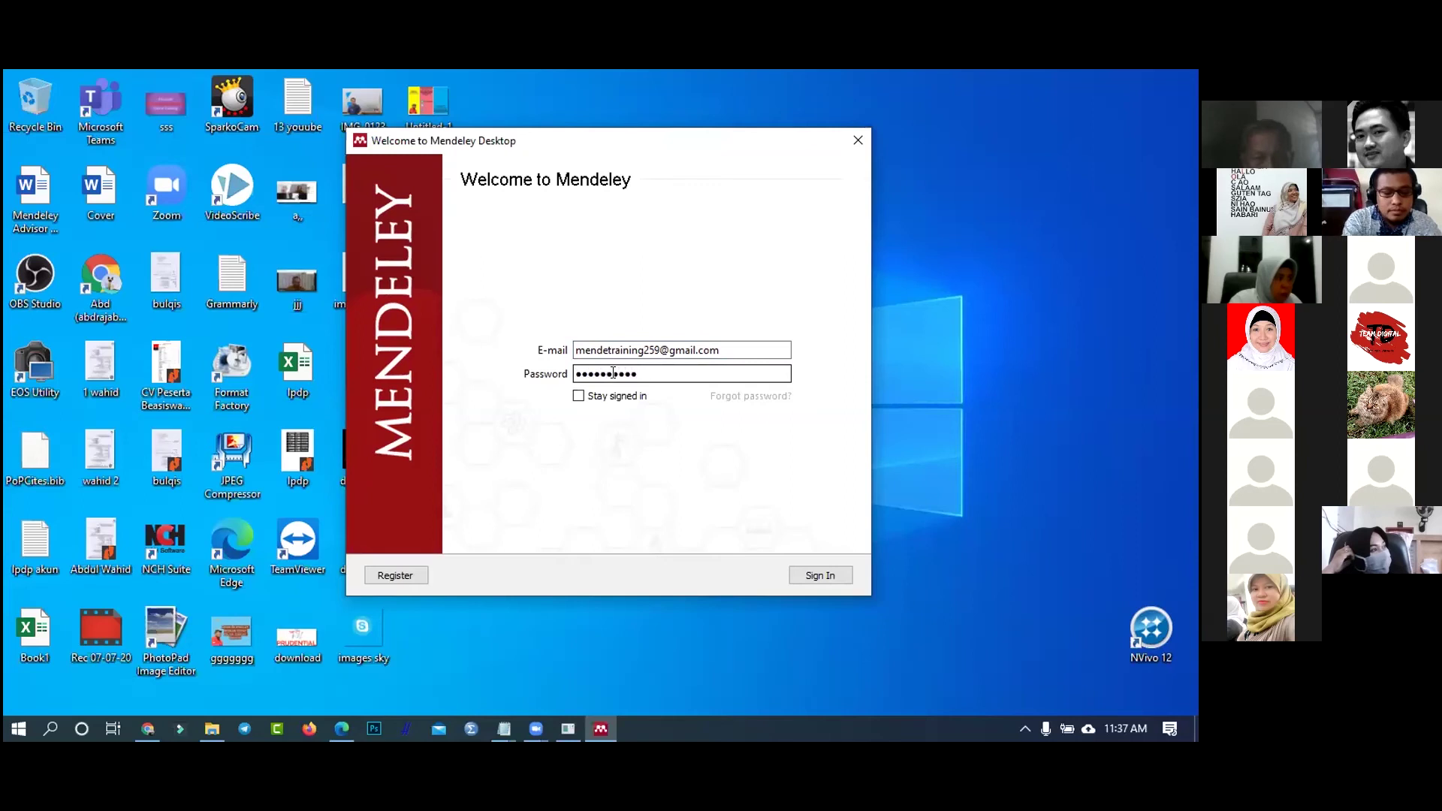
type("••")
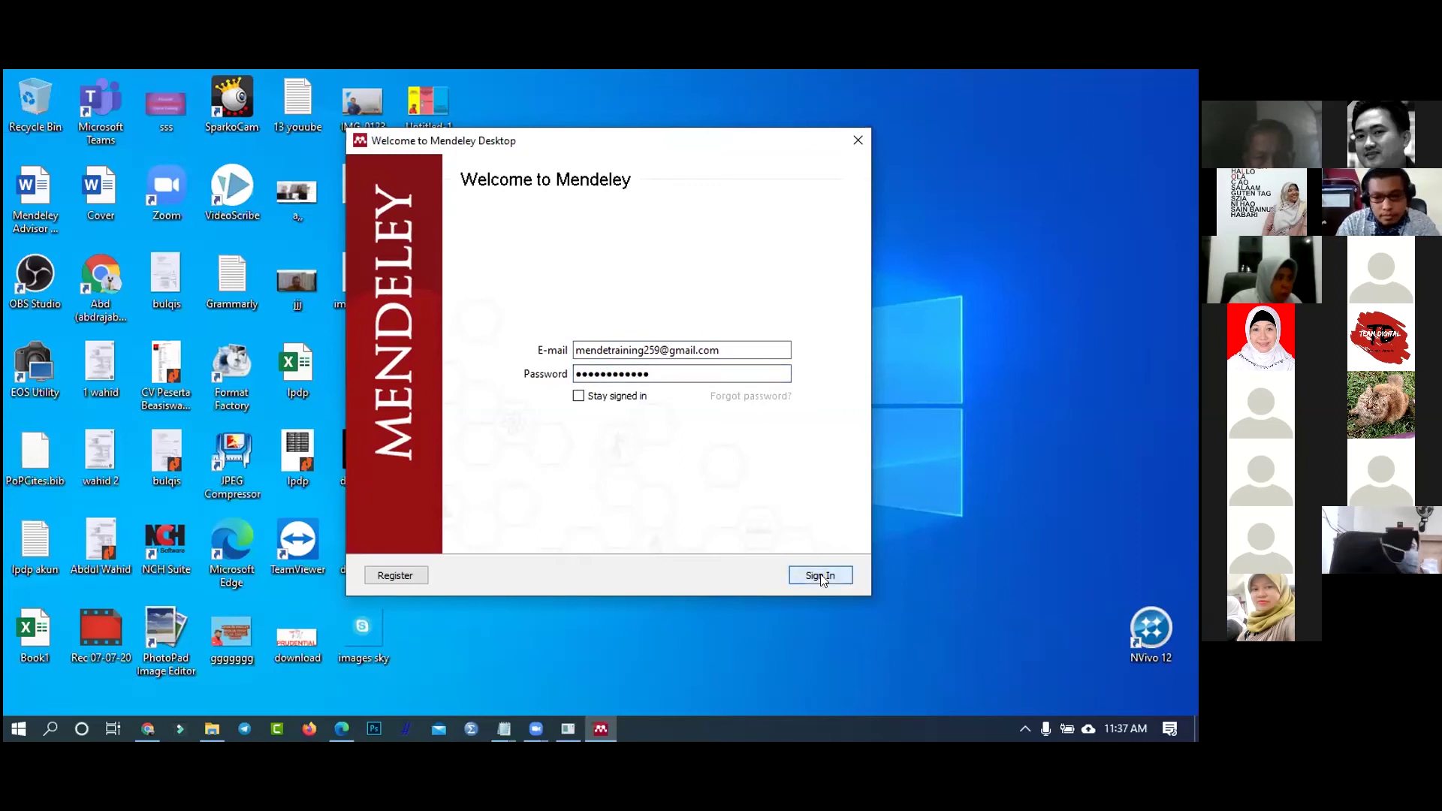
left_click(820, 575)
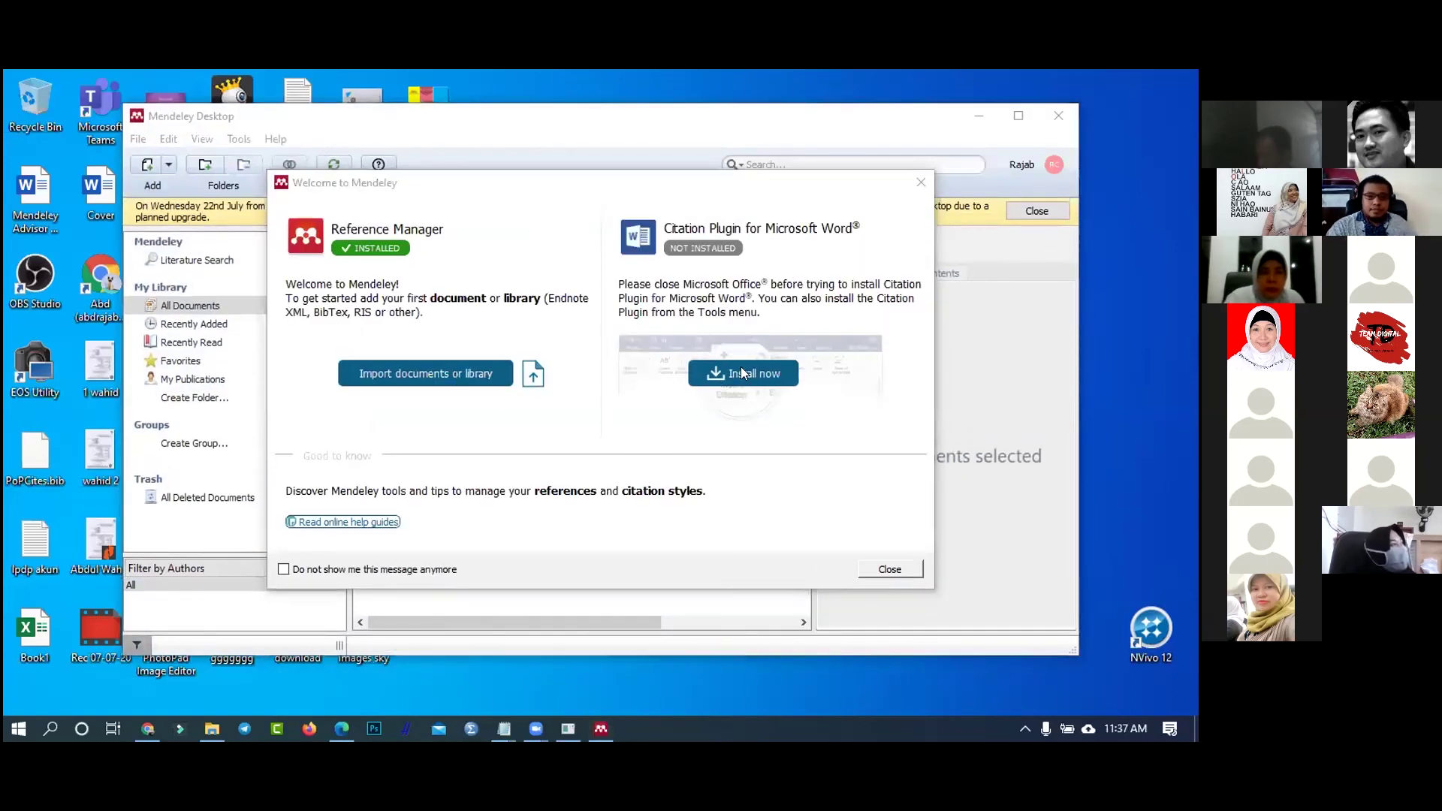
- Dismiss the welcome message, go through the introductory tour, maximize the Mendeley Desktop window and close the planned-upgrade notice
left_click(888, 568)
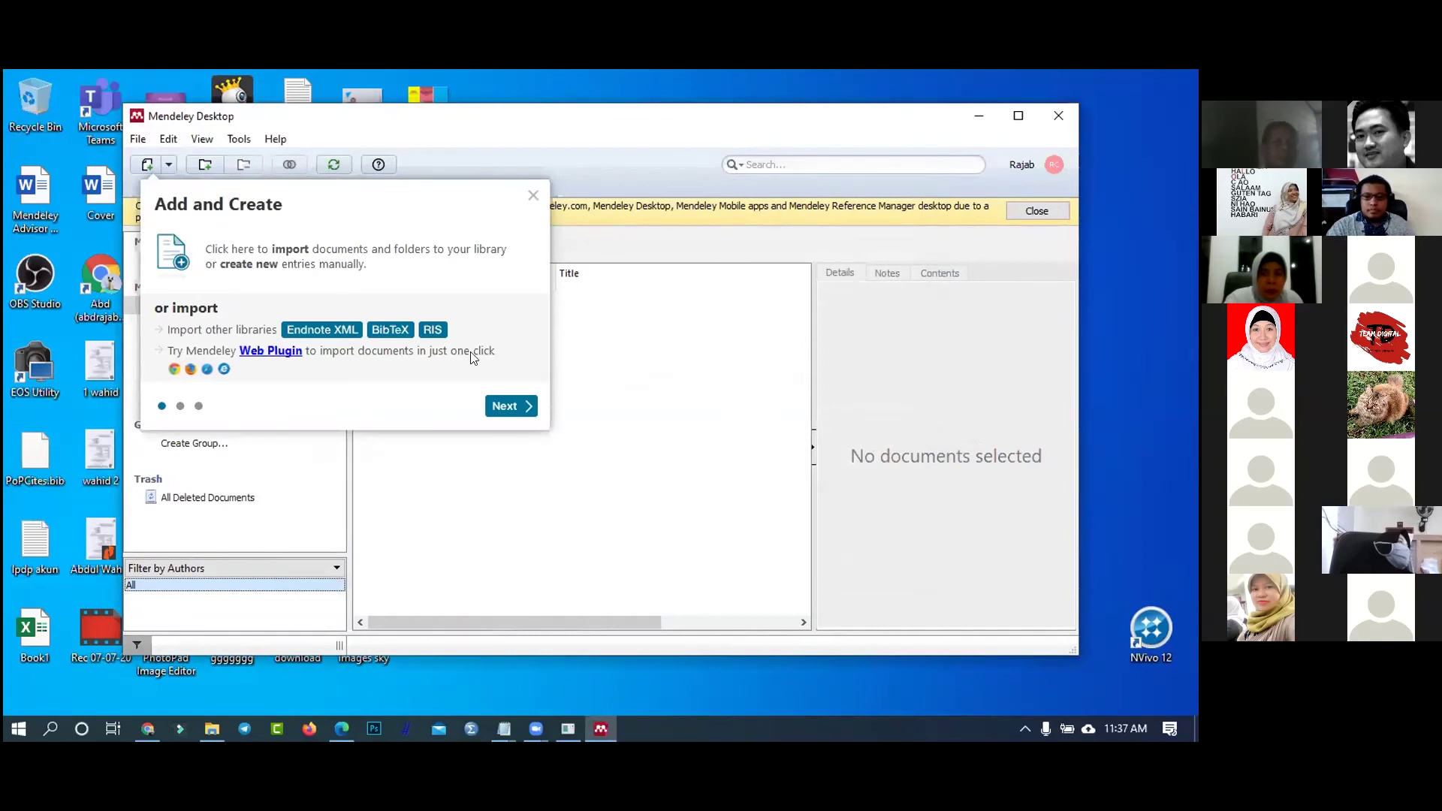
left_click(511, 406)
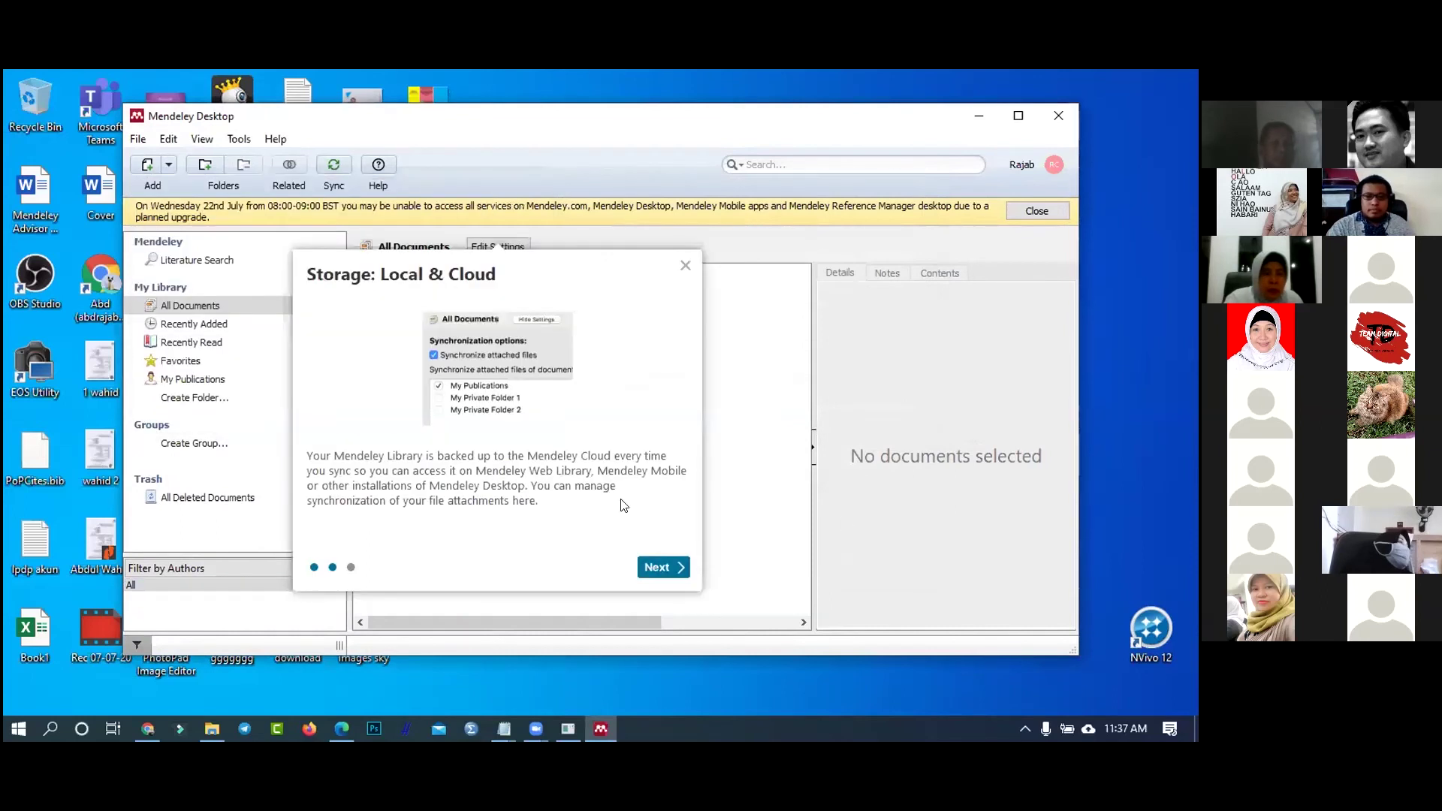
left_click(664, 568)
left_click(542, 410)
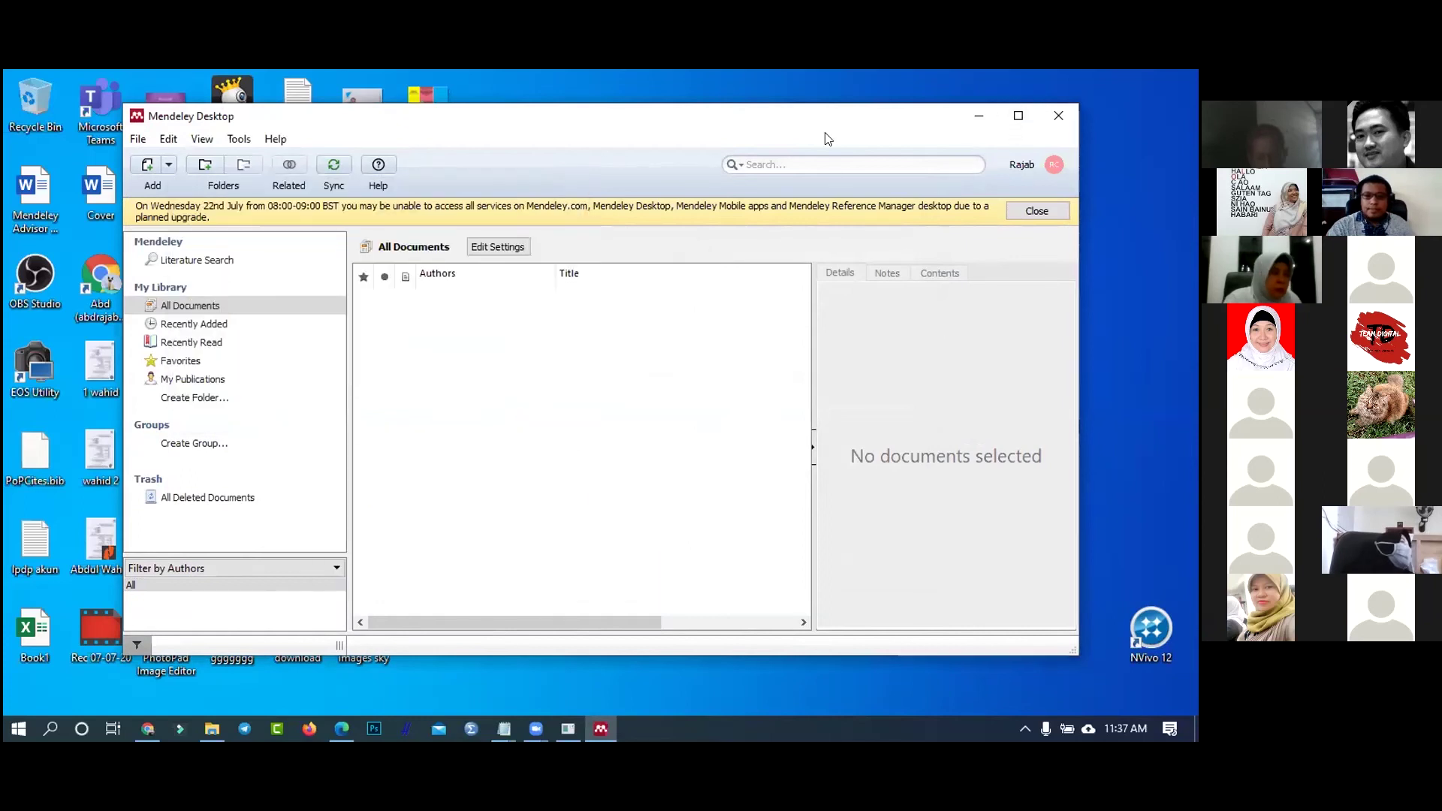
left_click(1018, 117)
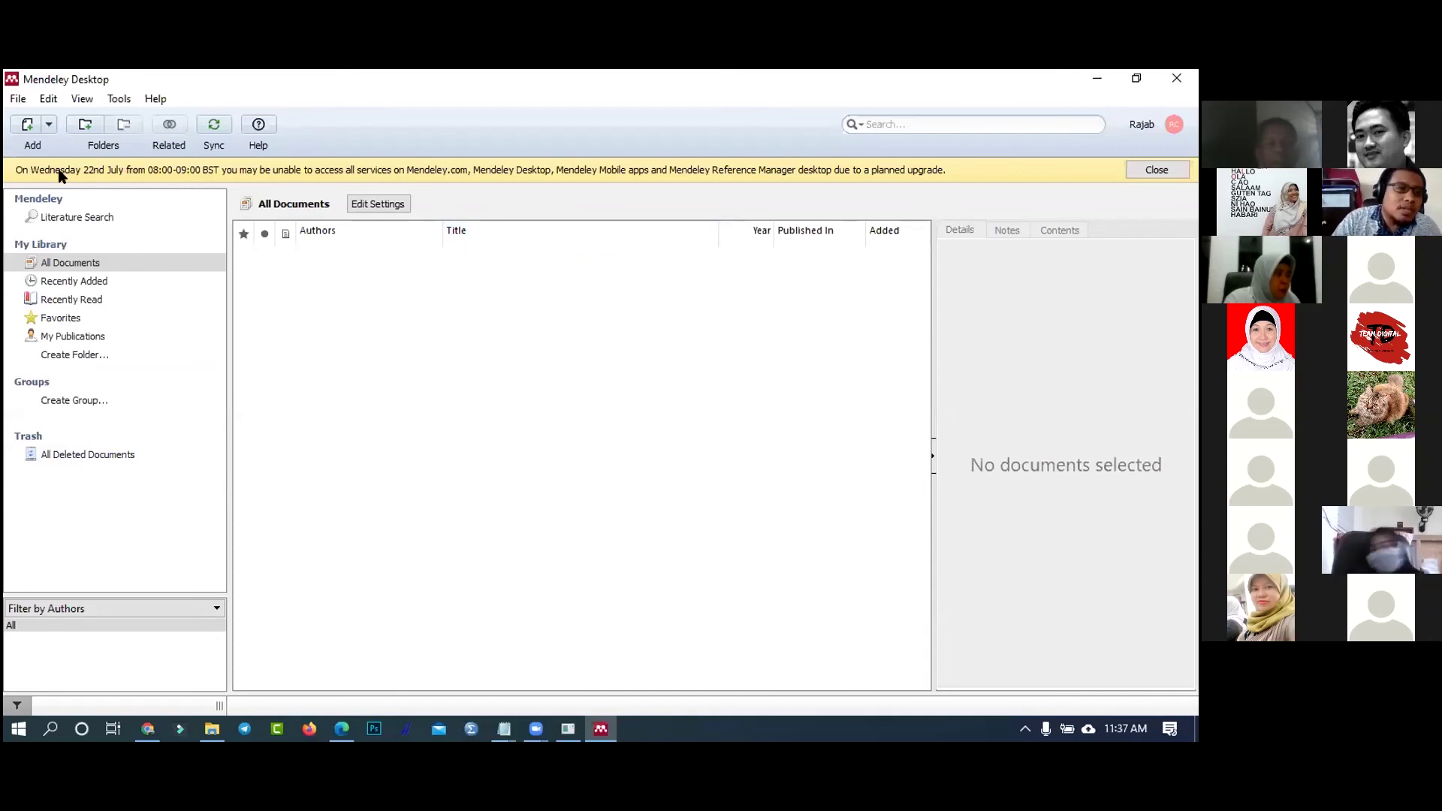
left_click(1157, 170)
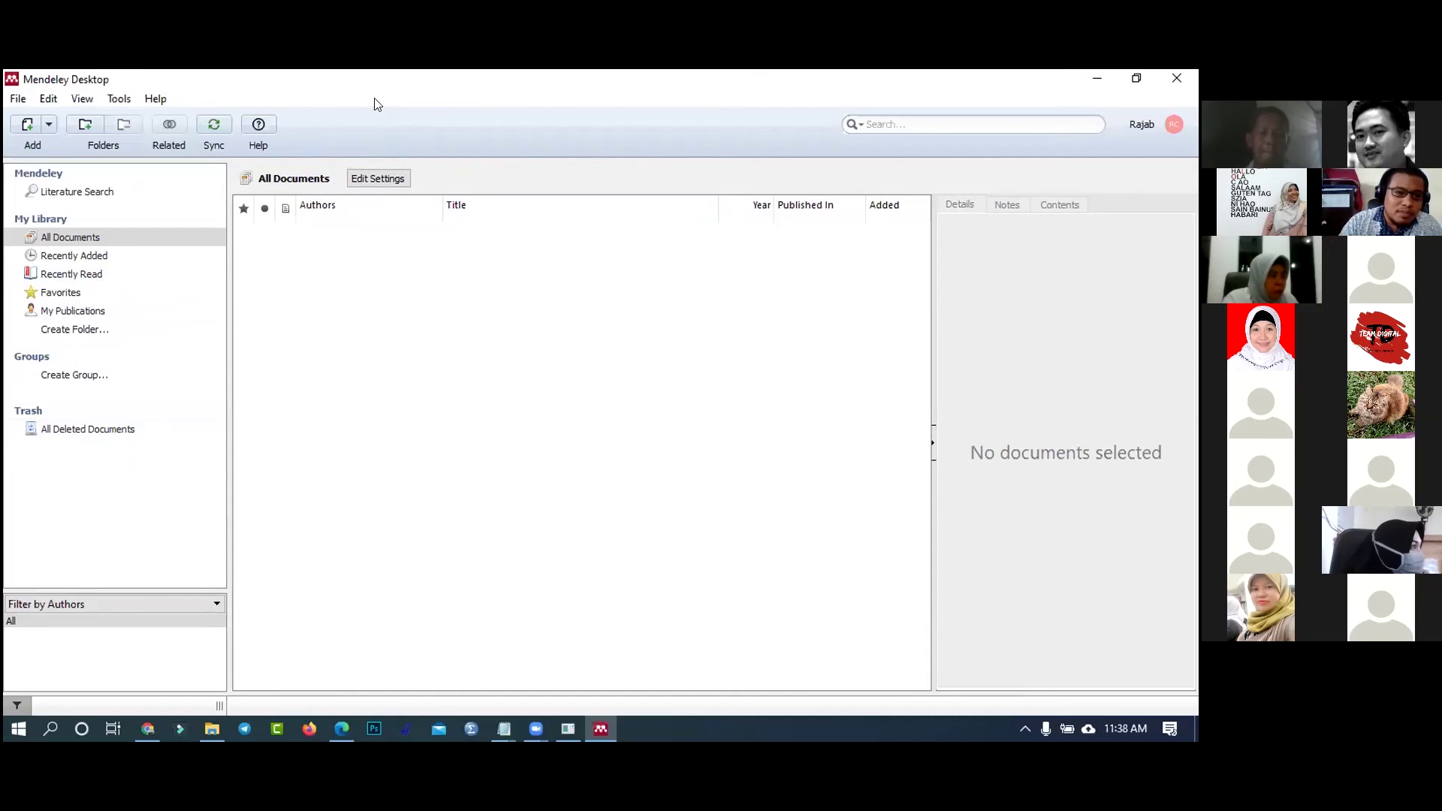
left_click(46, 123)
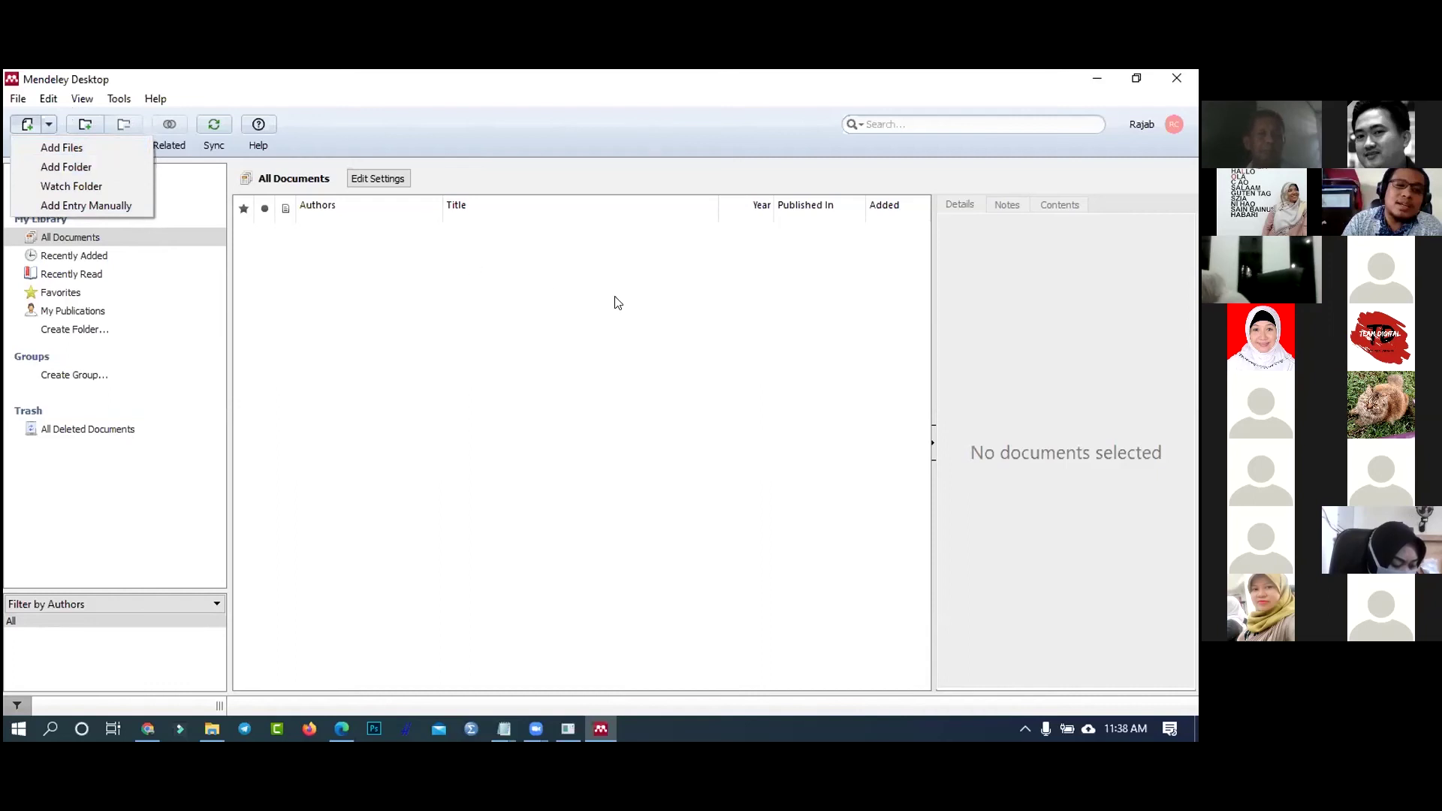
left_click(62, 190)
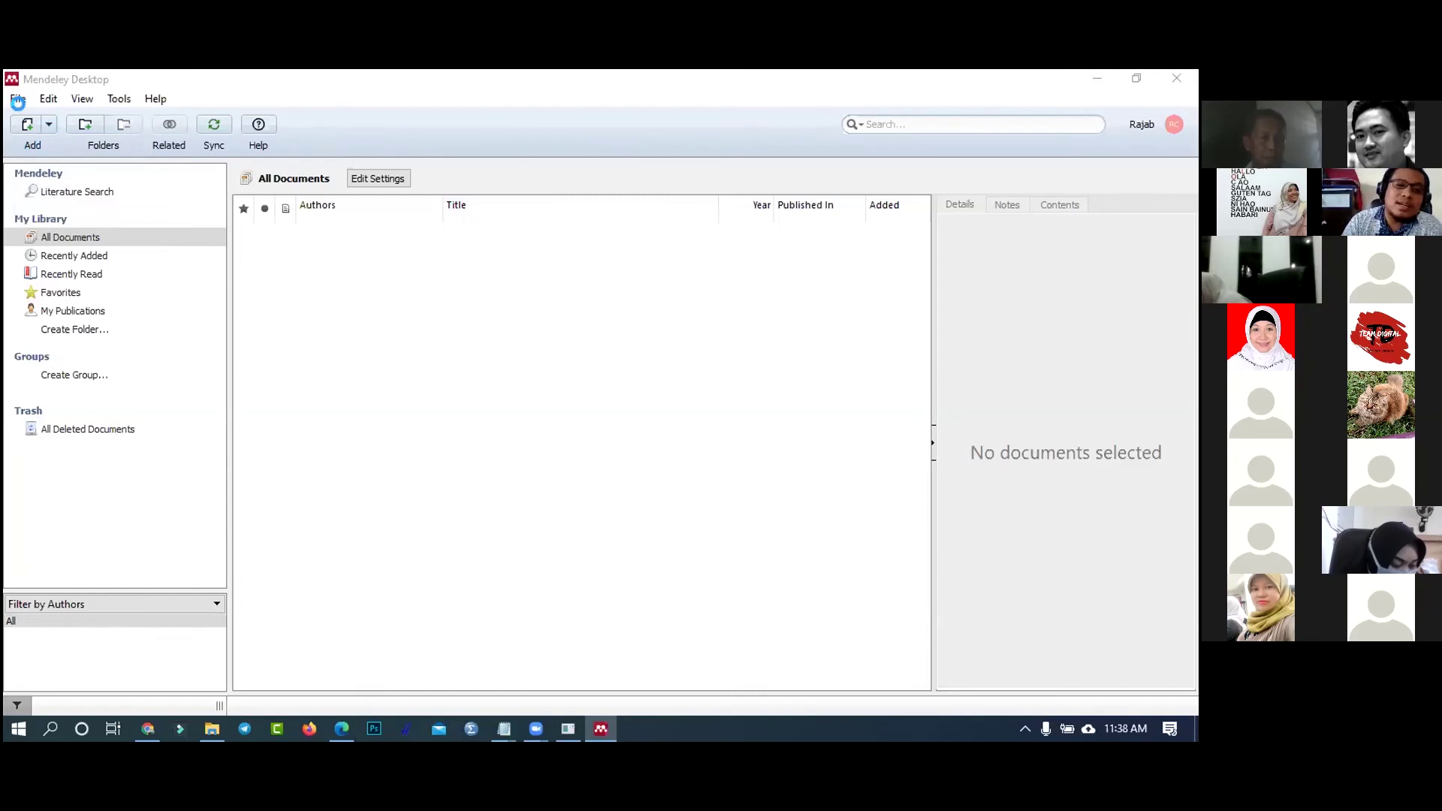
left_click(539, 481)
left_click(18, 99)
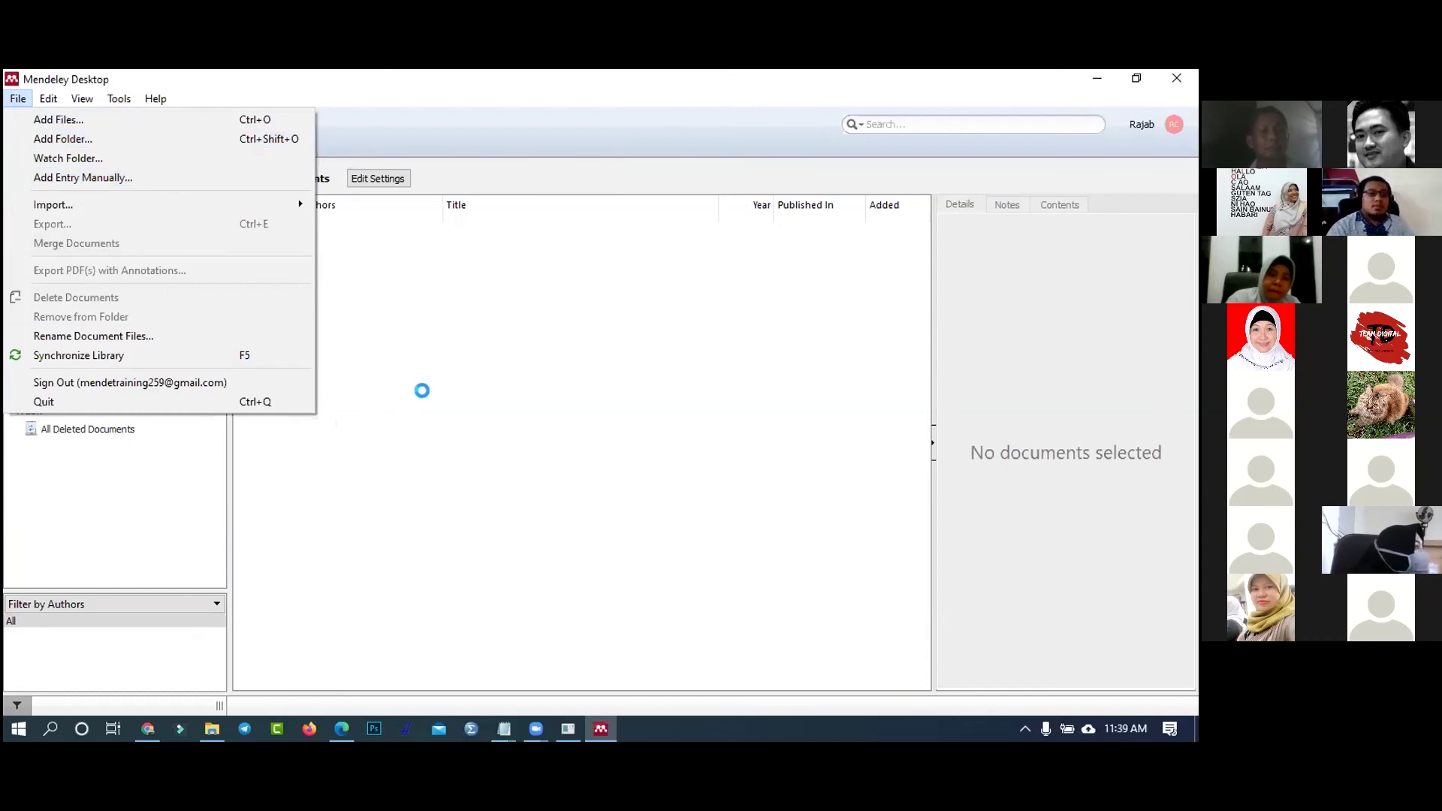
- Minimize Mendeley Desktop, switch to Chrome, go to mendeley.com and open the account's online Library
left_click(1098, 81)
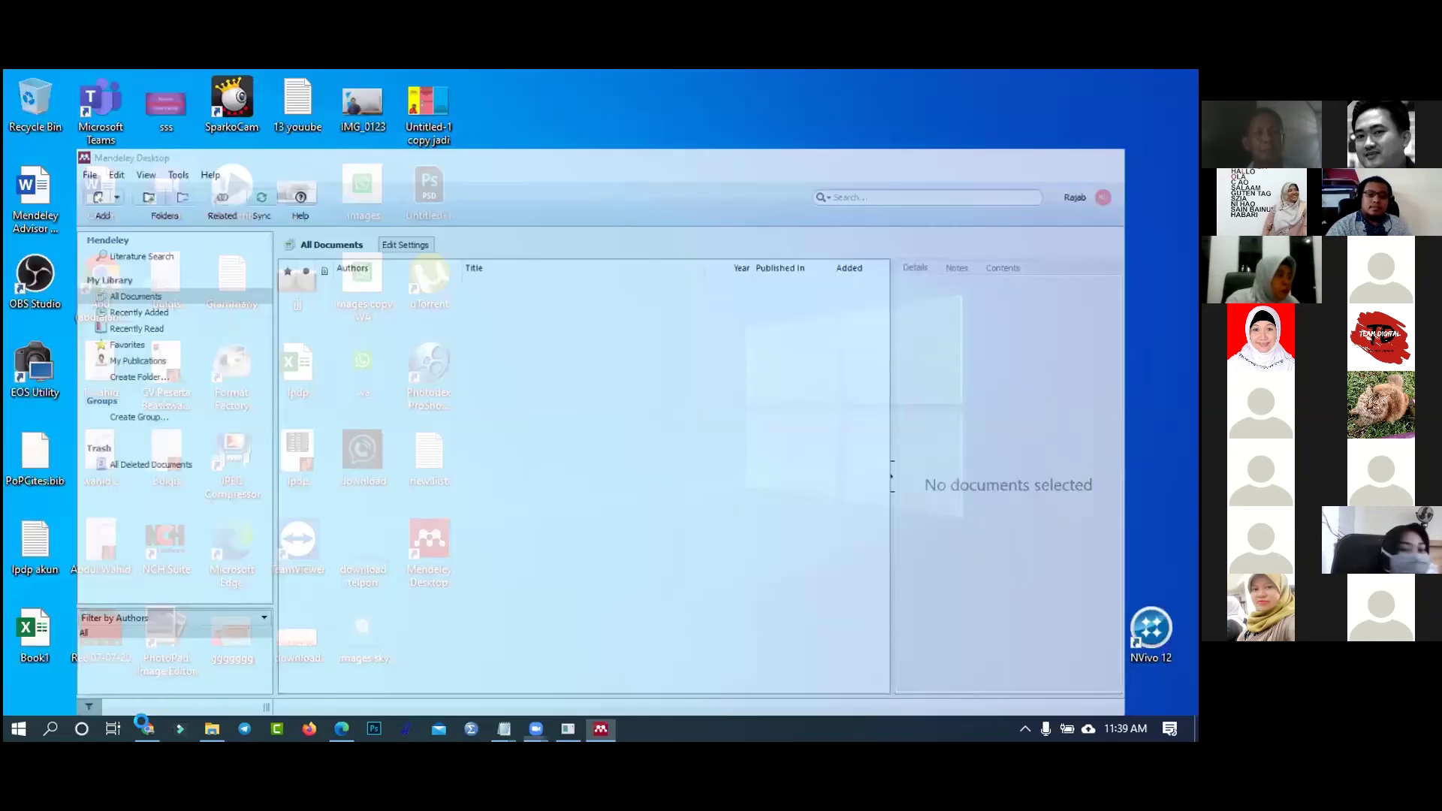
left_click(142, 728)
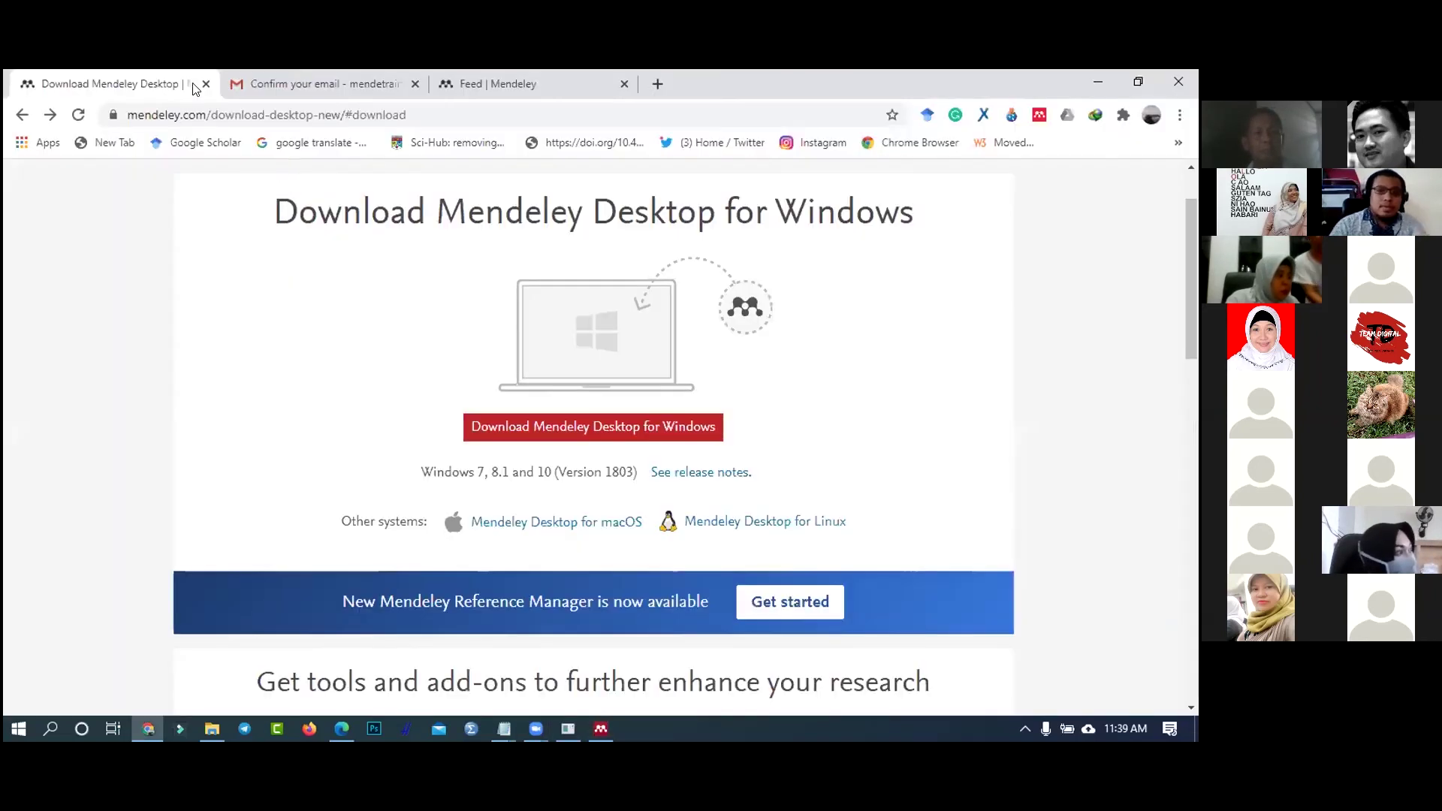
left_click(284, 114)
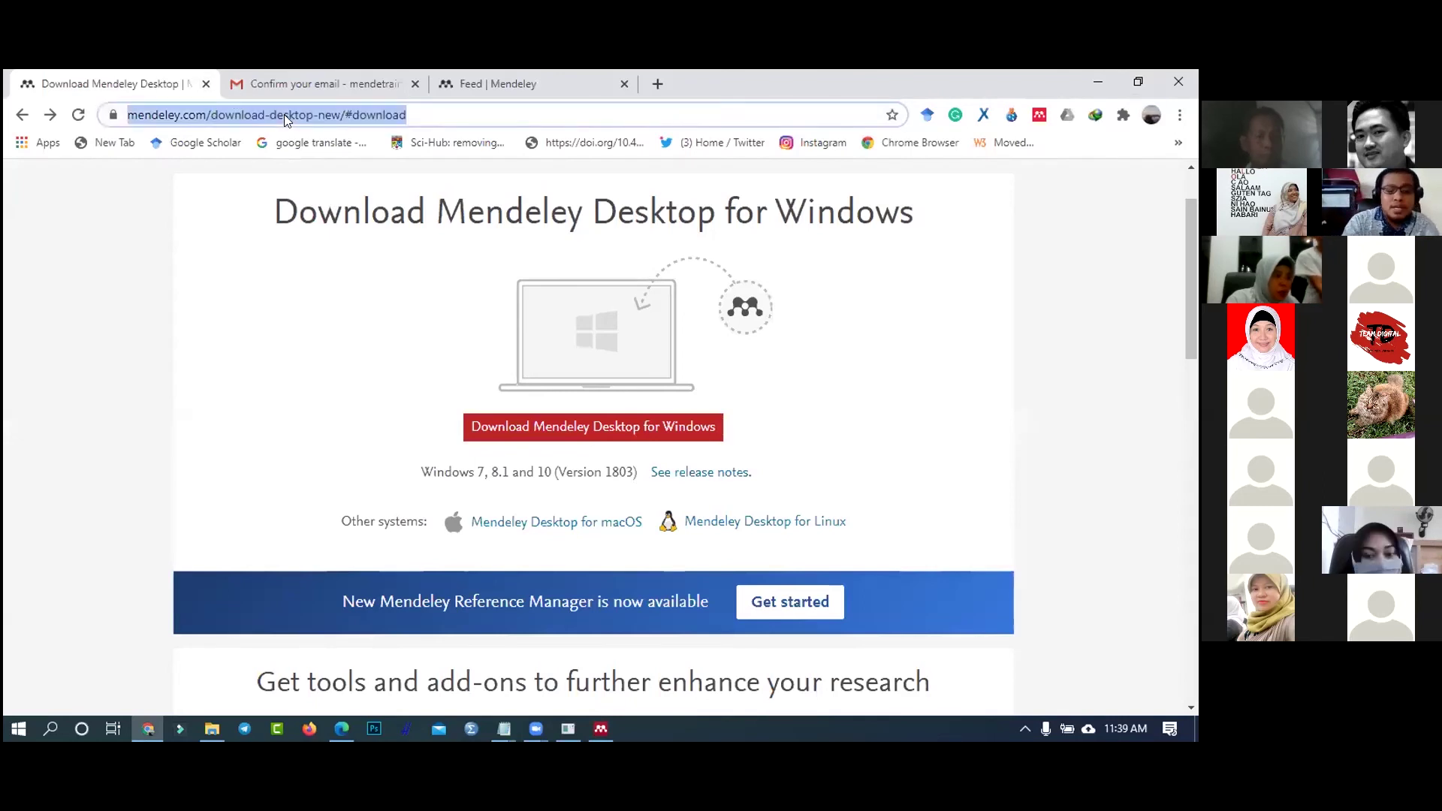
type("m")
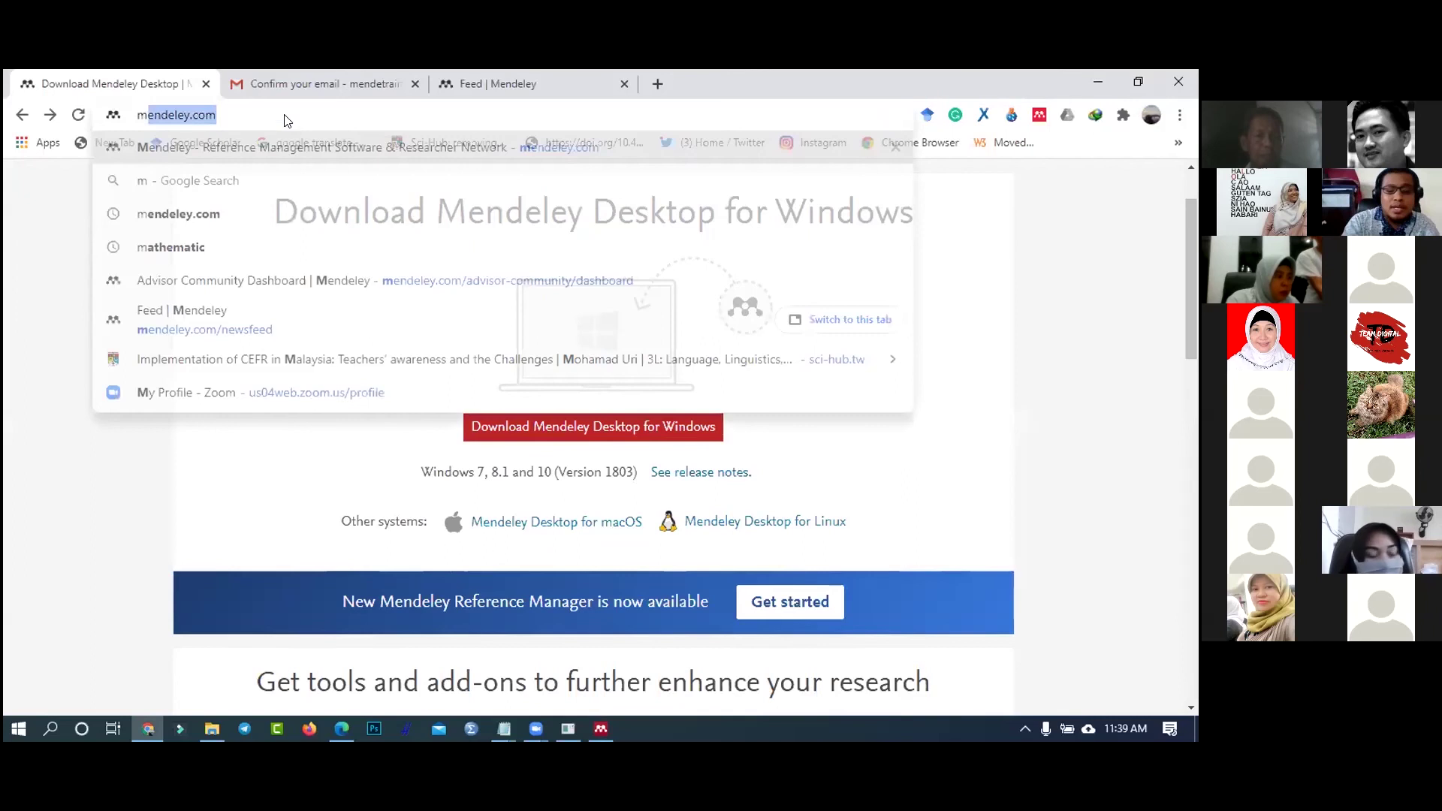
key("Return")
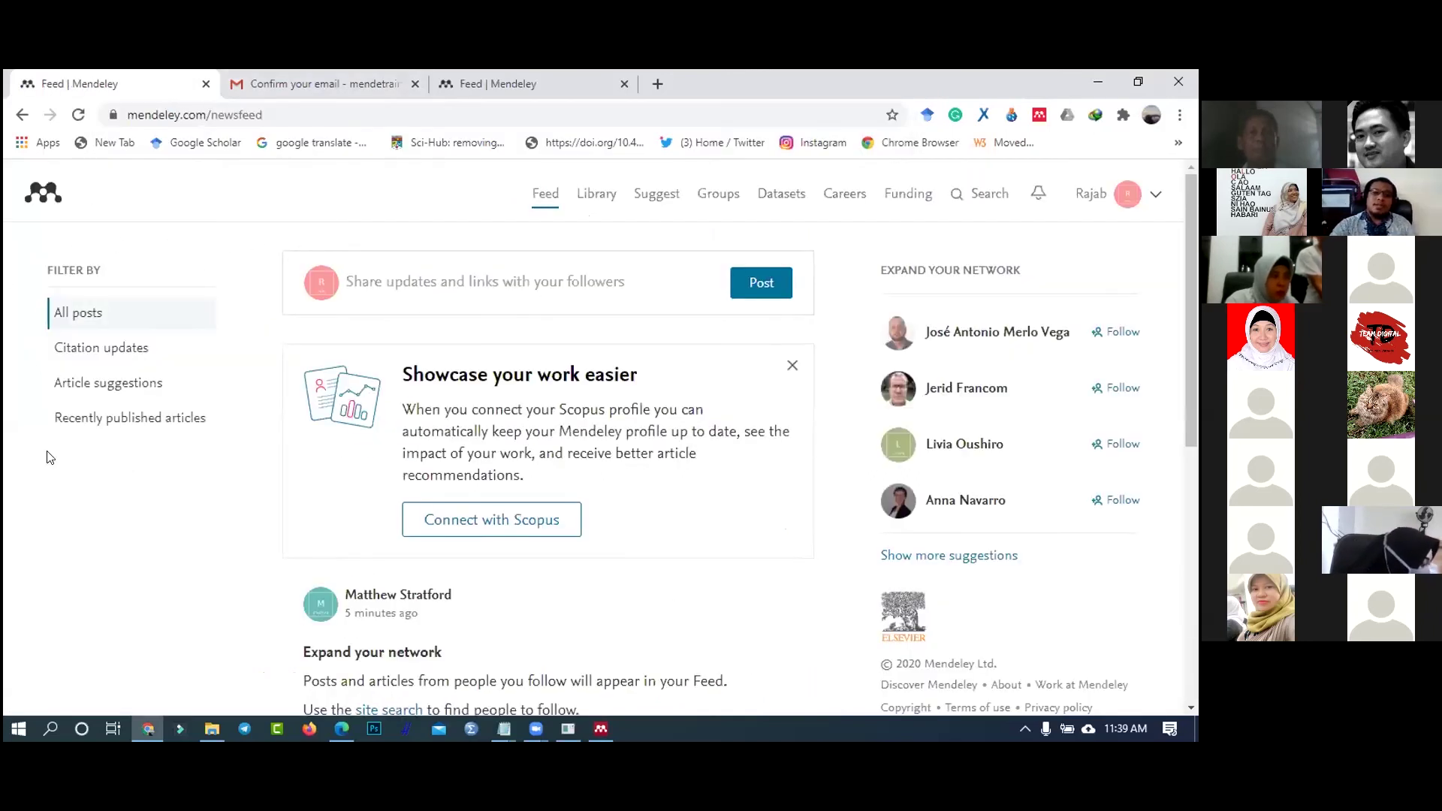
scroll(591, 192, "down", 4)
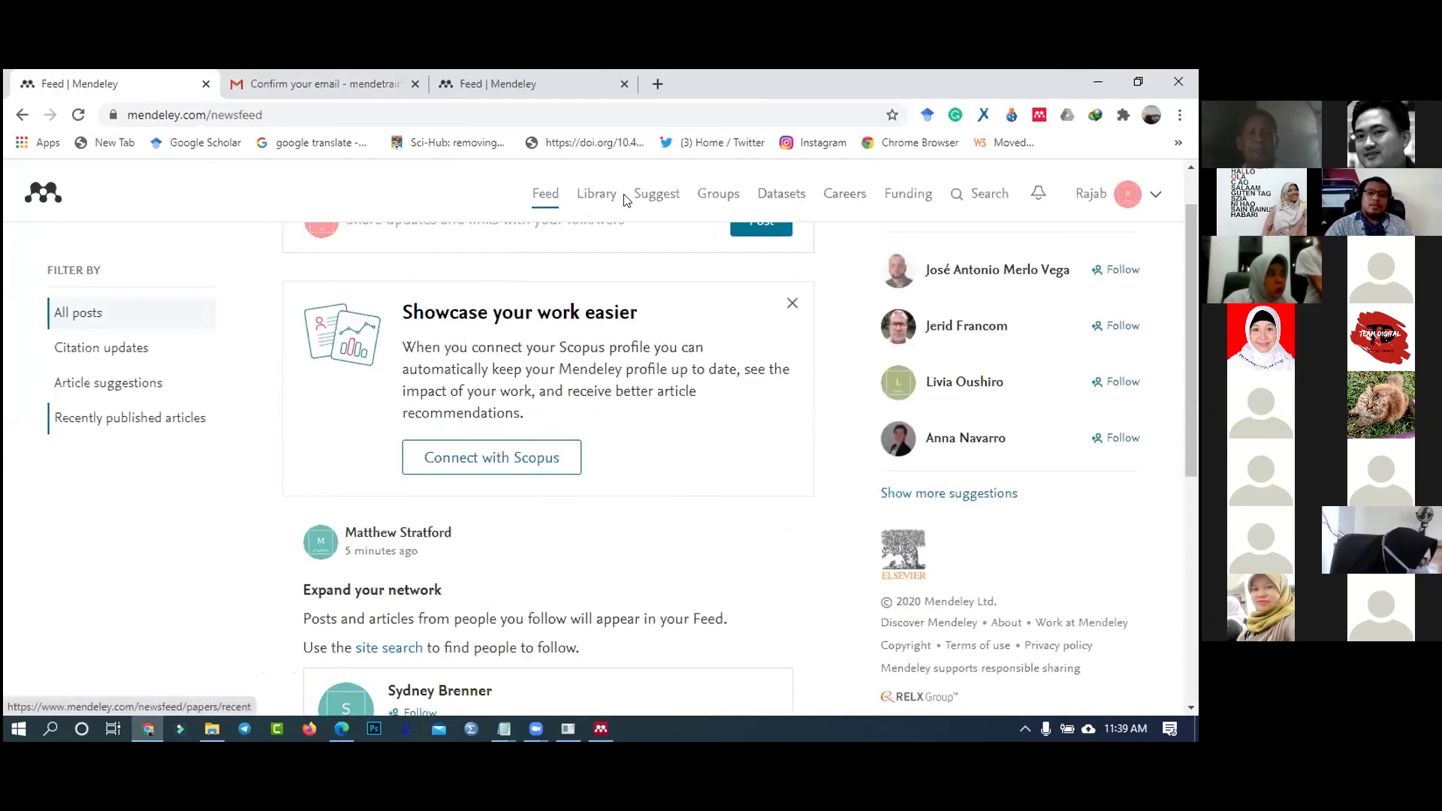
scroll(590, 192, "up", 4)
left_click(588, 192)
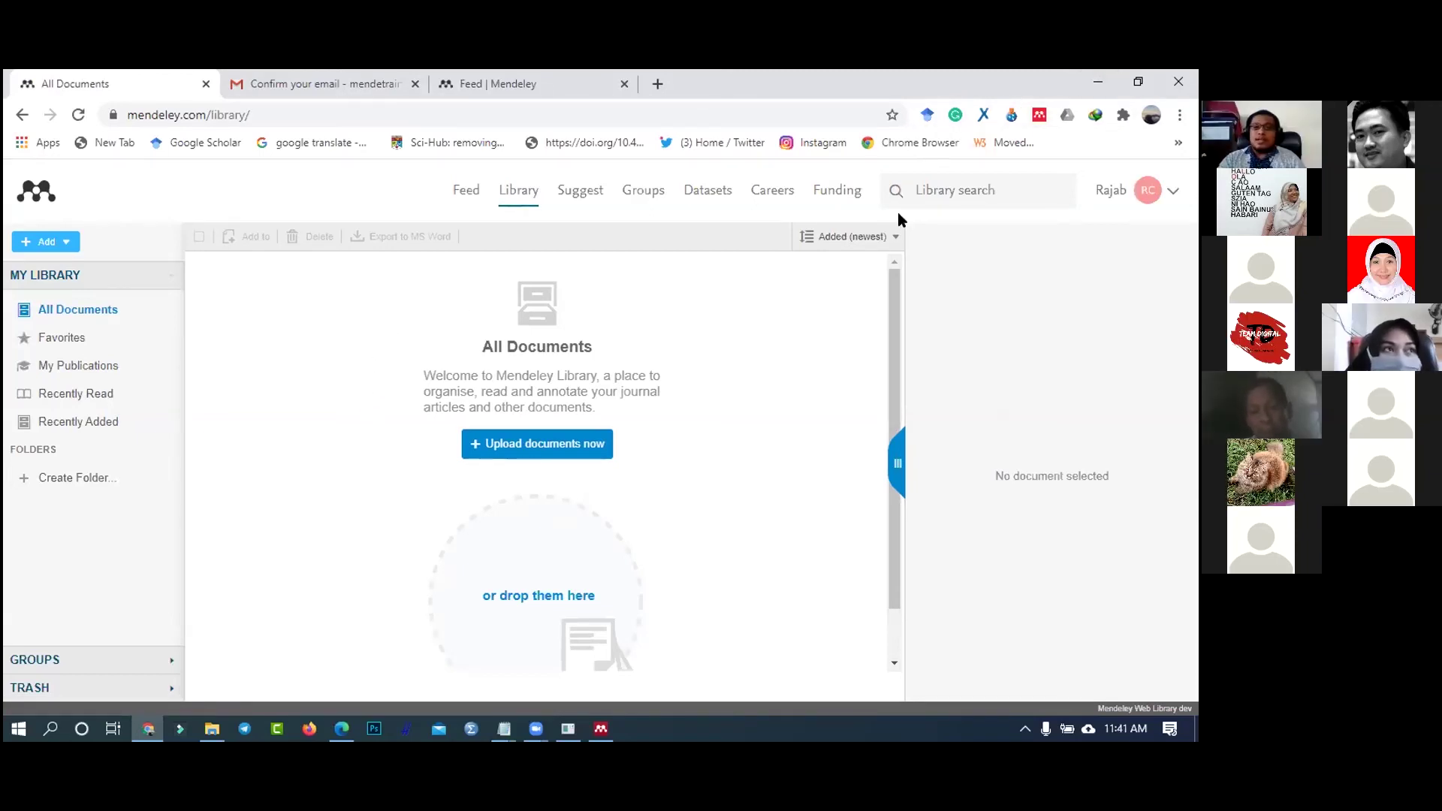
- Sign in to the Mendeley Web Importer extension with data-use consent enabled, close it and show All Documents in the online library
left_click(1039, 115)
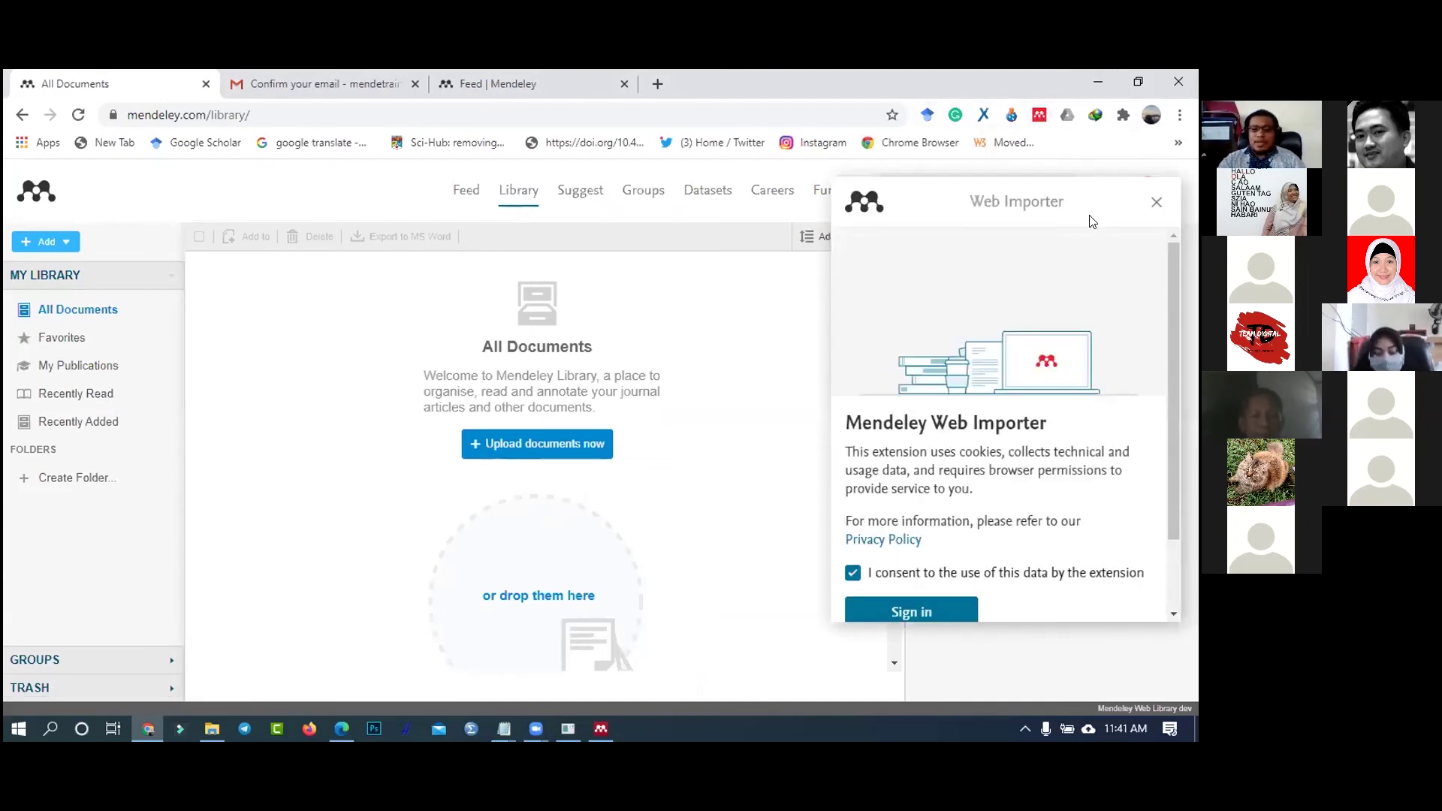
scroll(912, 556, "down", 2)
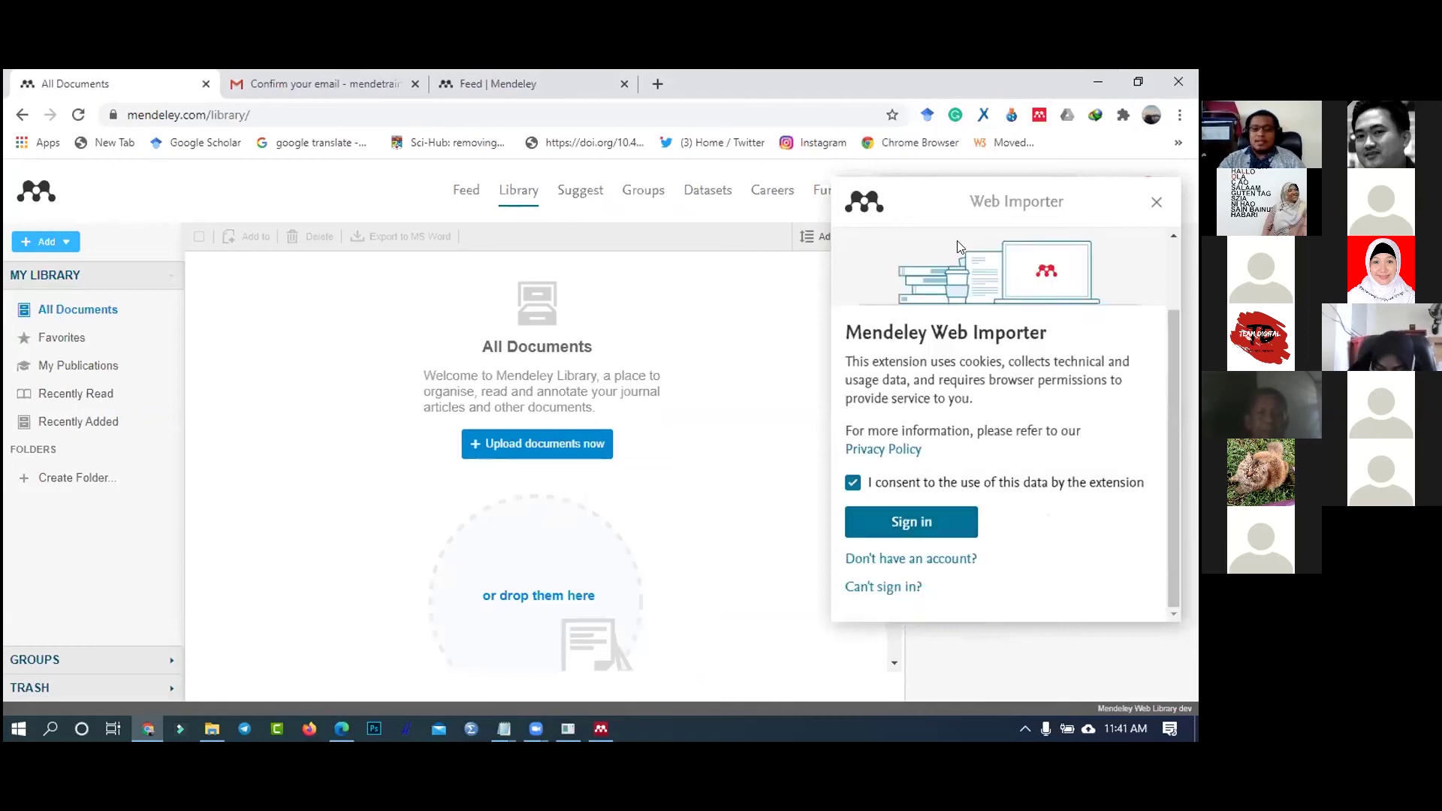
left_click(929, 526)
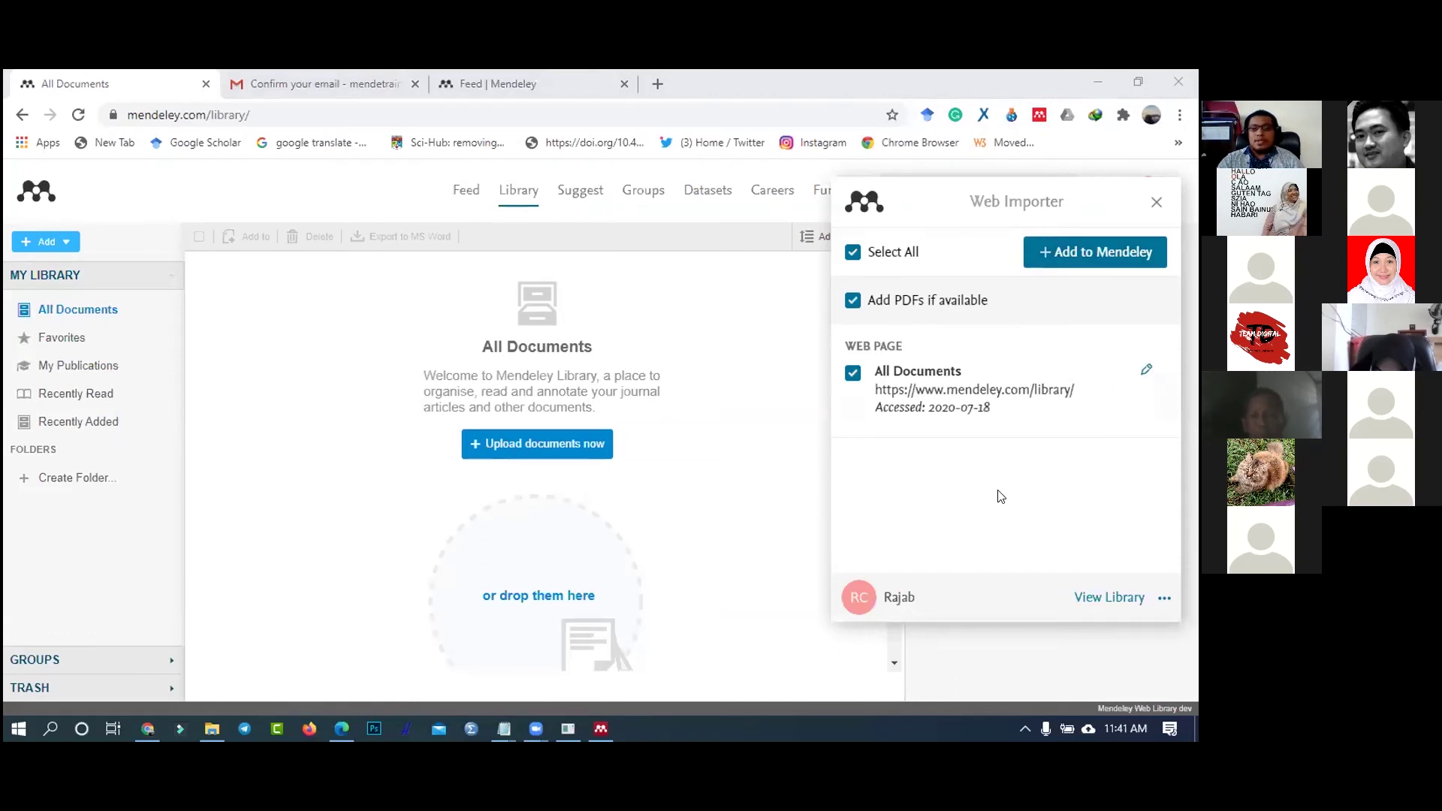
left_click(1157, 204)
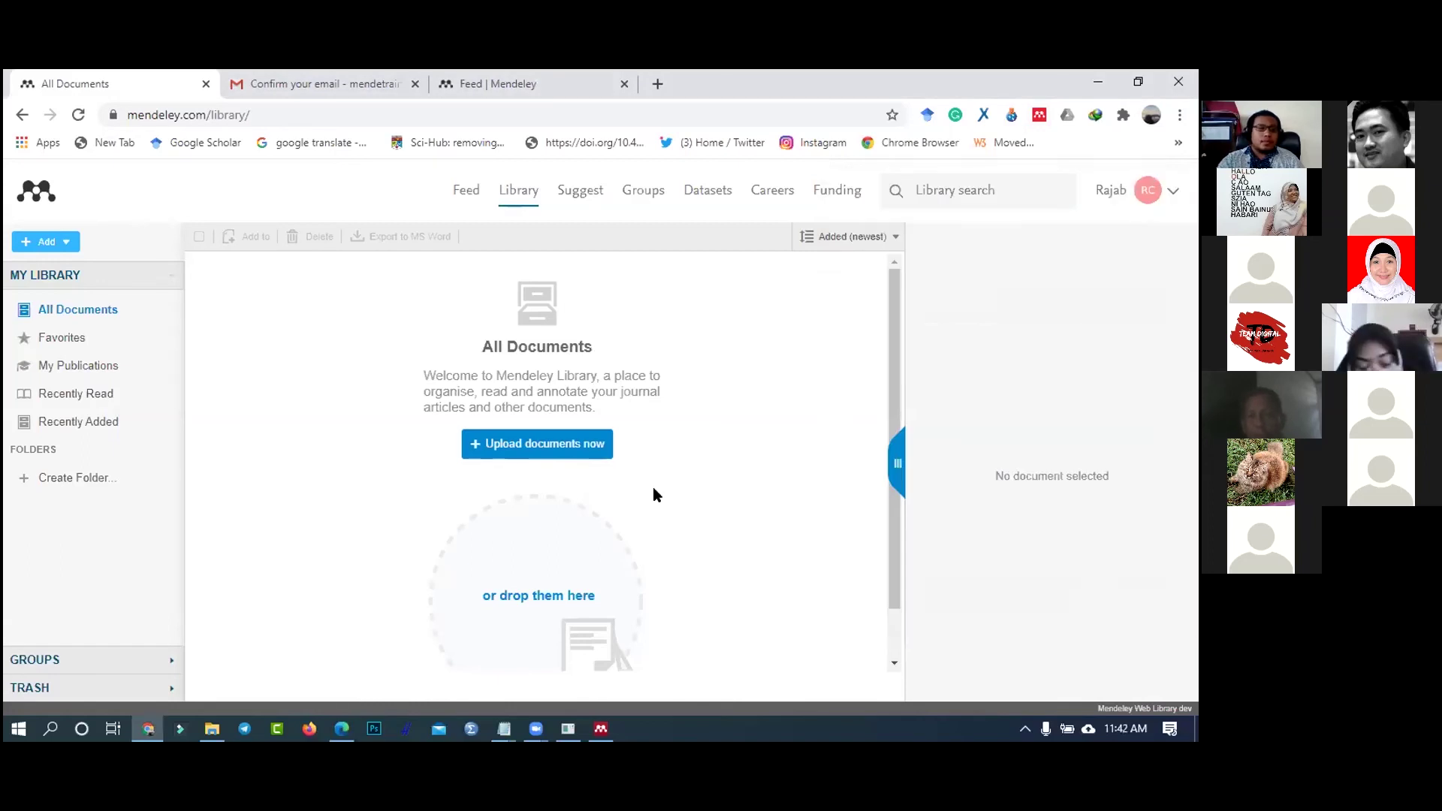
left_click(88, 312)
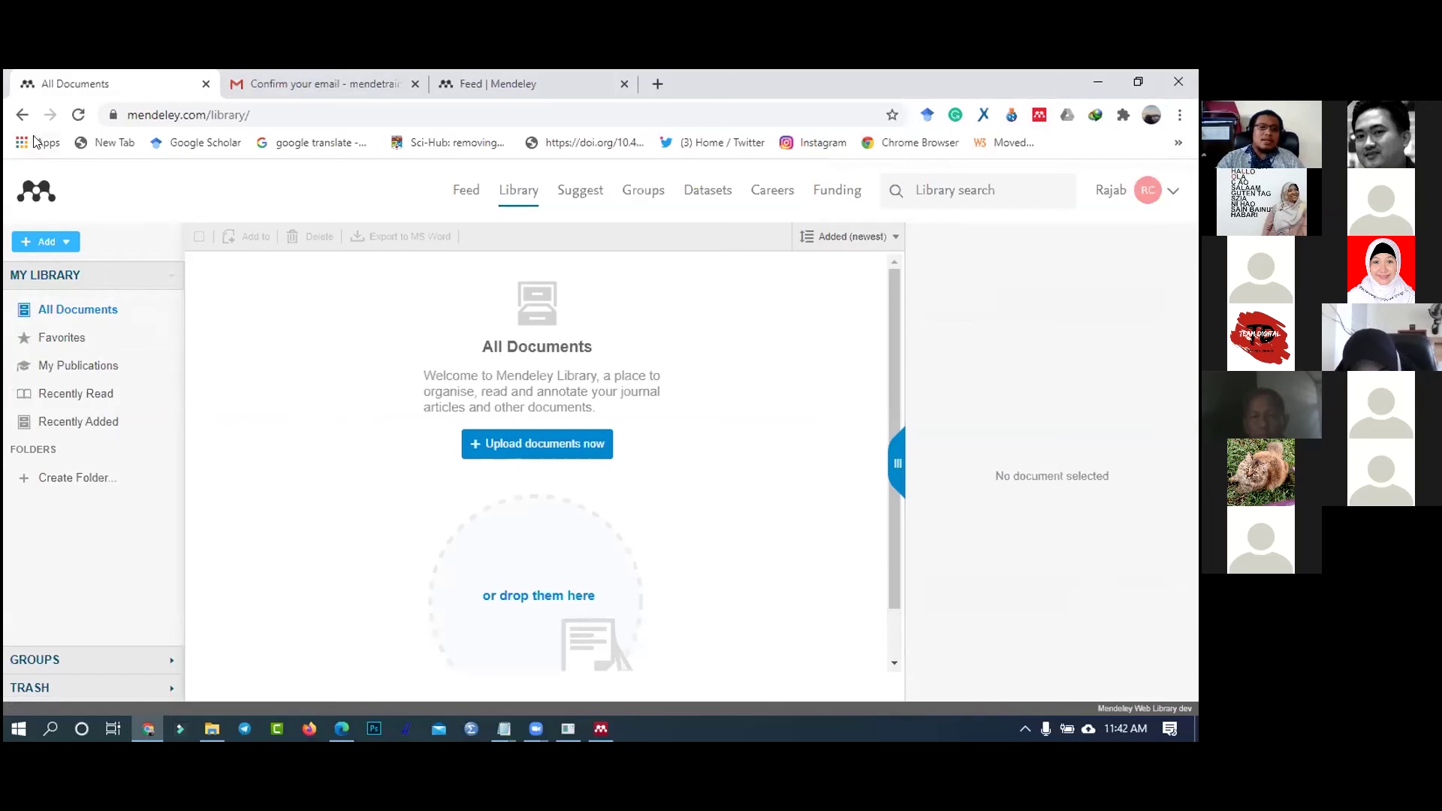
- Switch to Mendeley Desktop, start adding files and browse DATA (D:) through Akademik and Bismillah Disertasi Harus Selesai 2022 to Article_Important of English
left_click(601, 728)
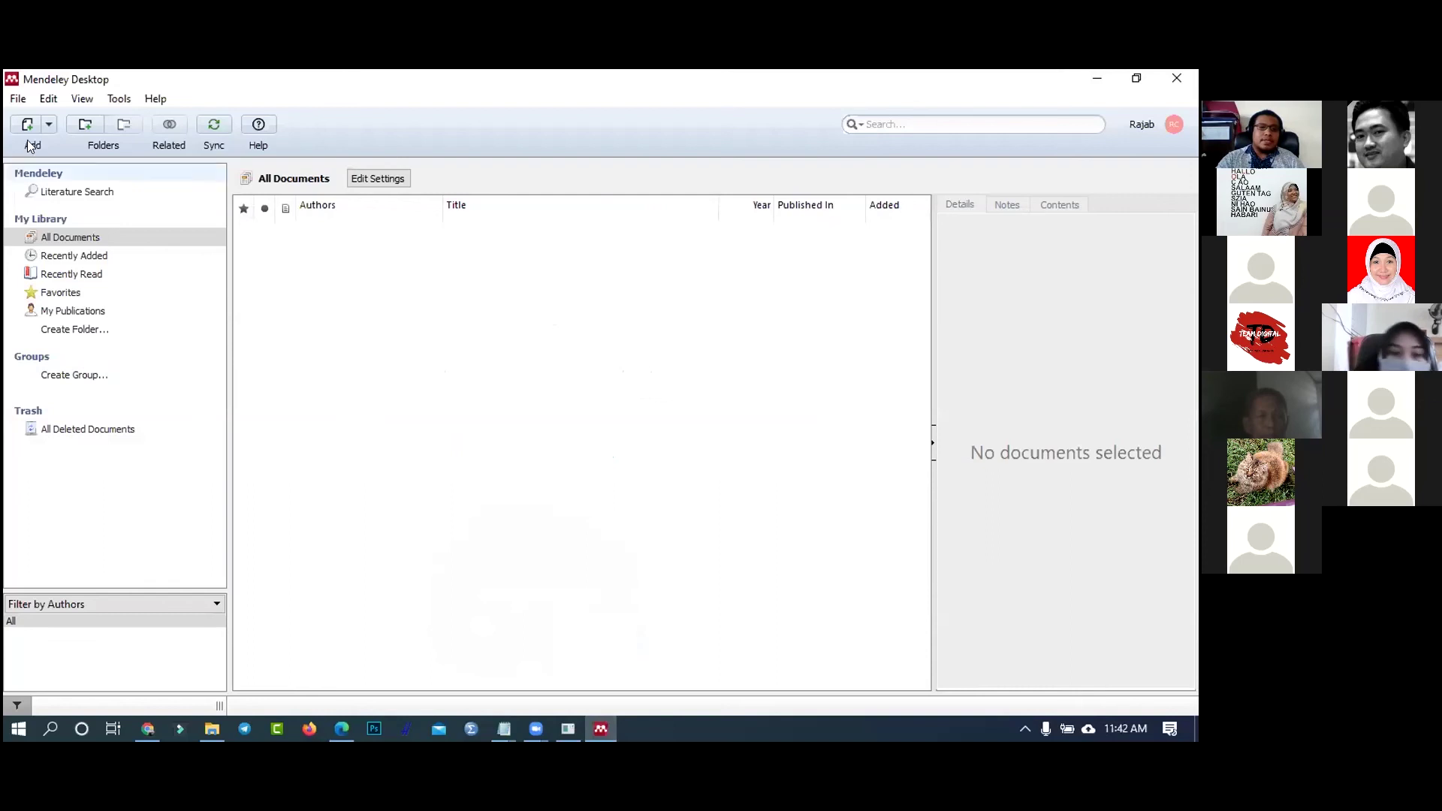
left_click(18, 100)
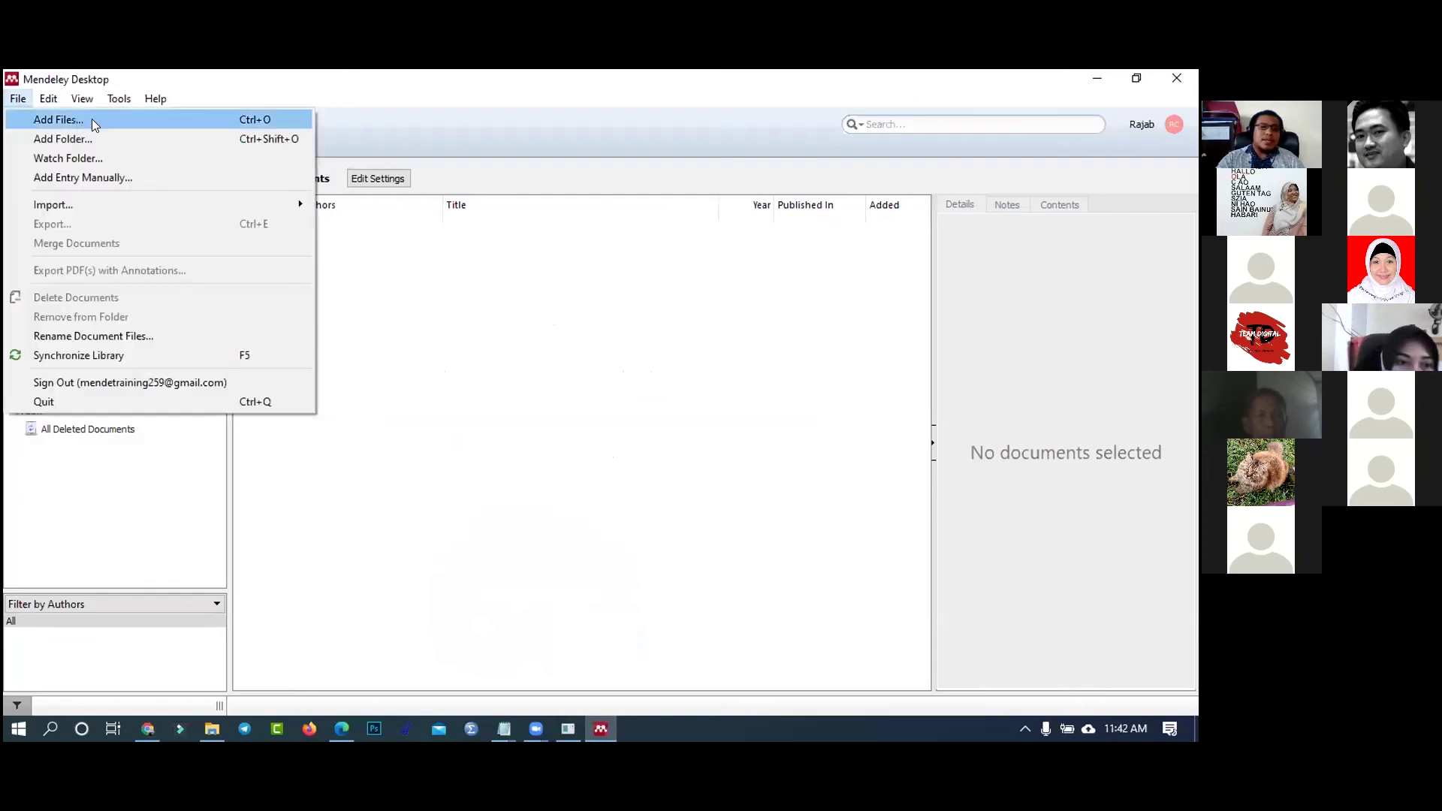
left_click(96, 123)
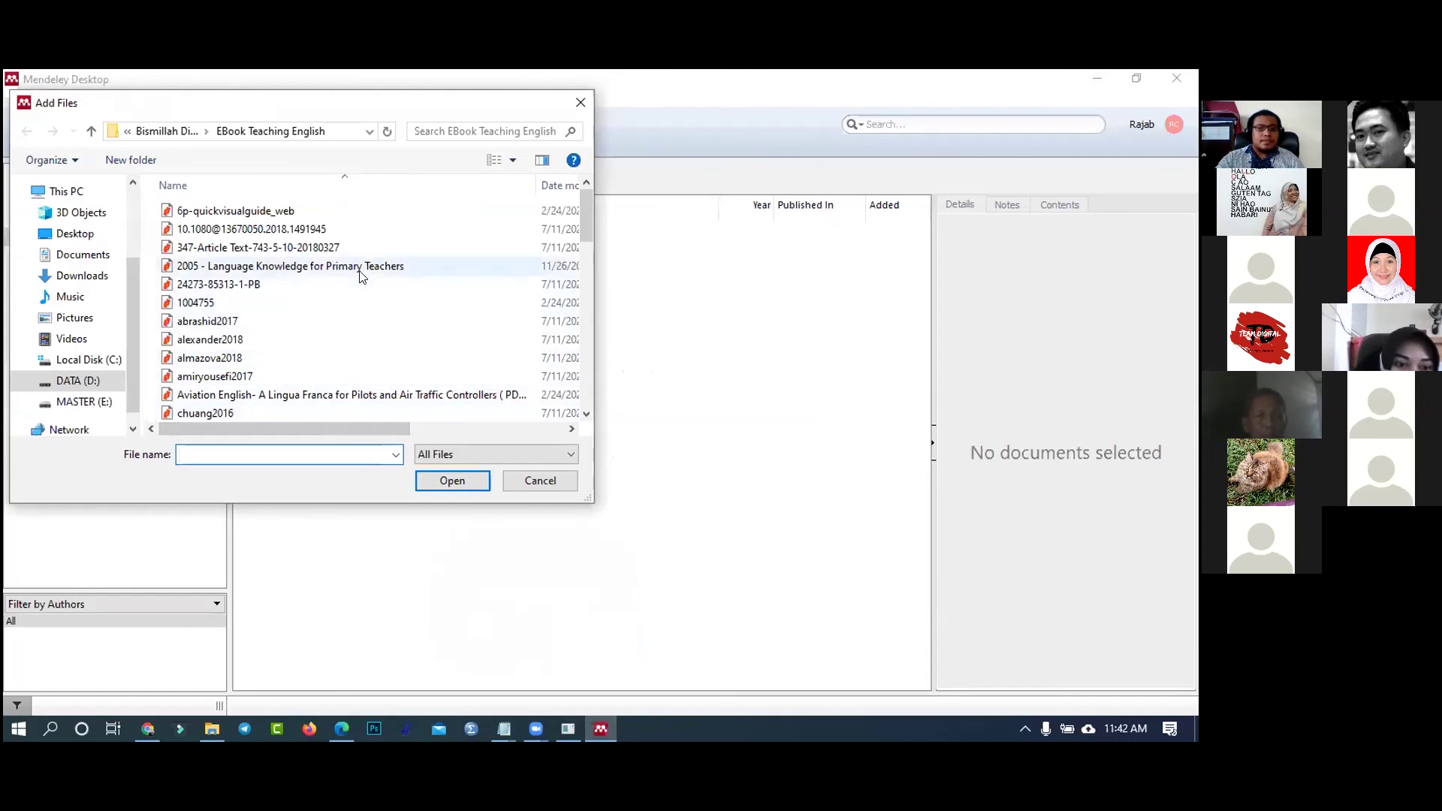
left_click(96, 387)
scroll(273, 288, "down", 5)
scroll(274, 289, "up", 3)
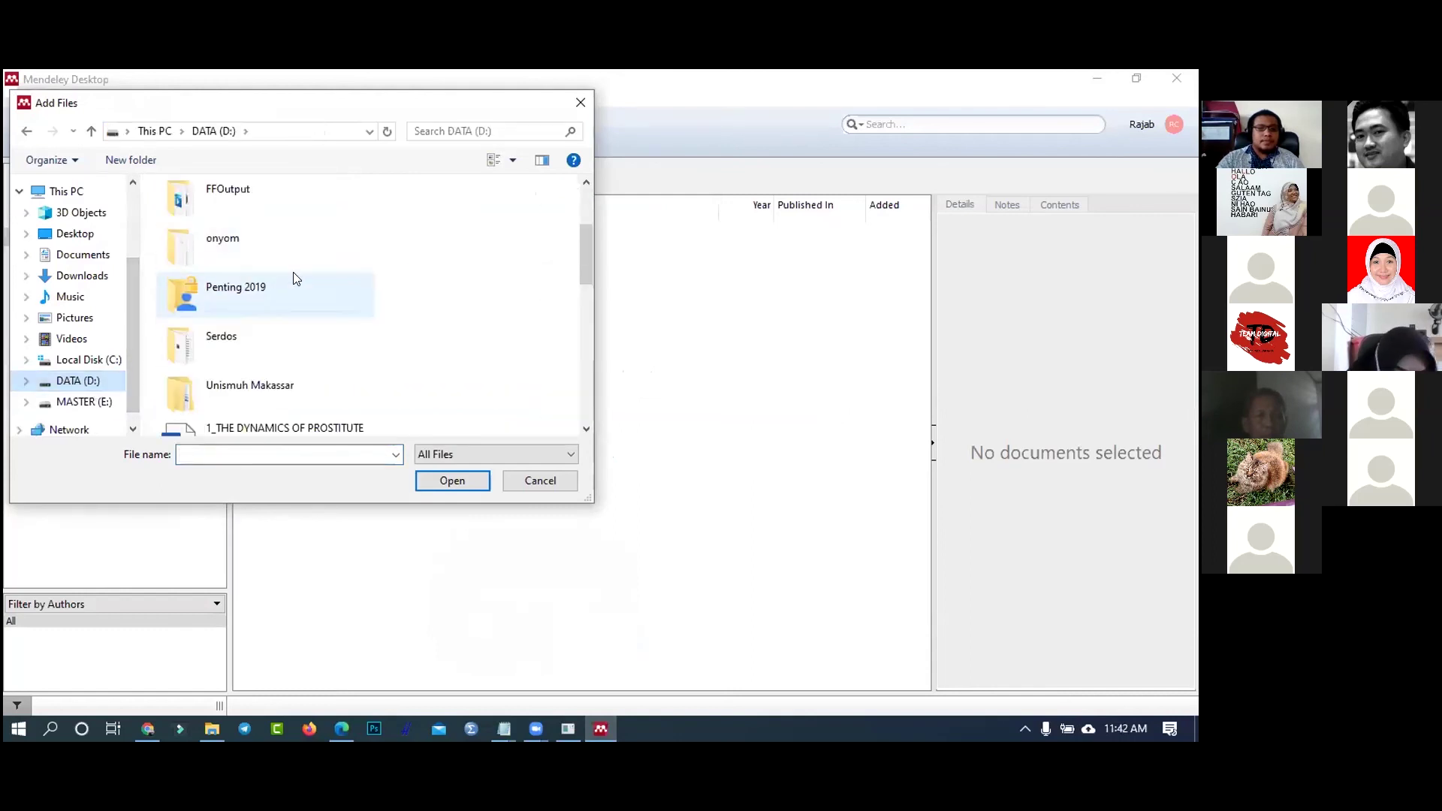
scroll(293, 272, "up", 3)
left_click(290, 260)
double_click(290, 259)
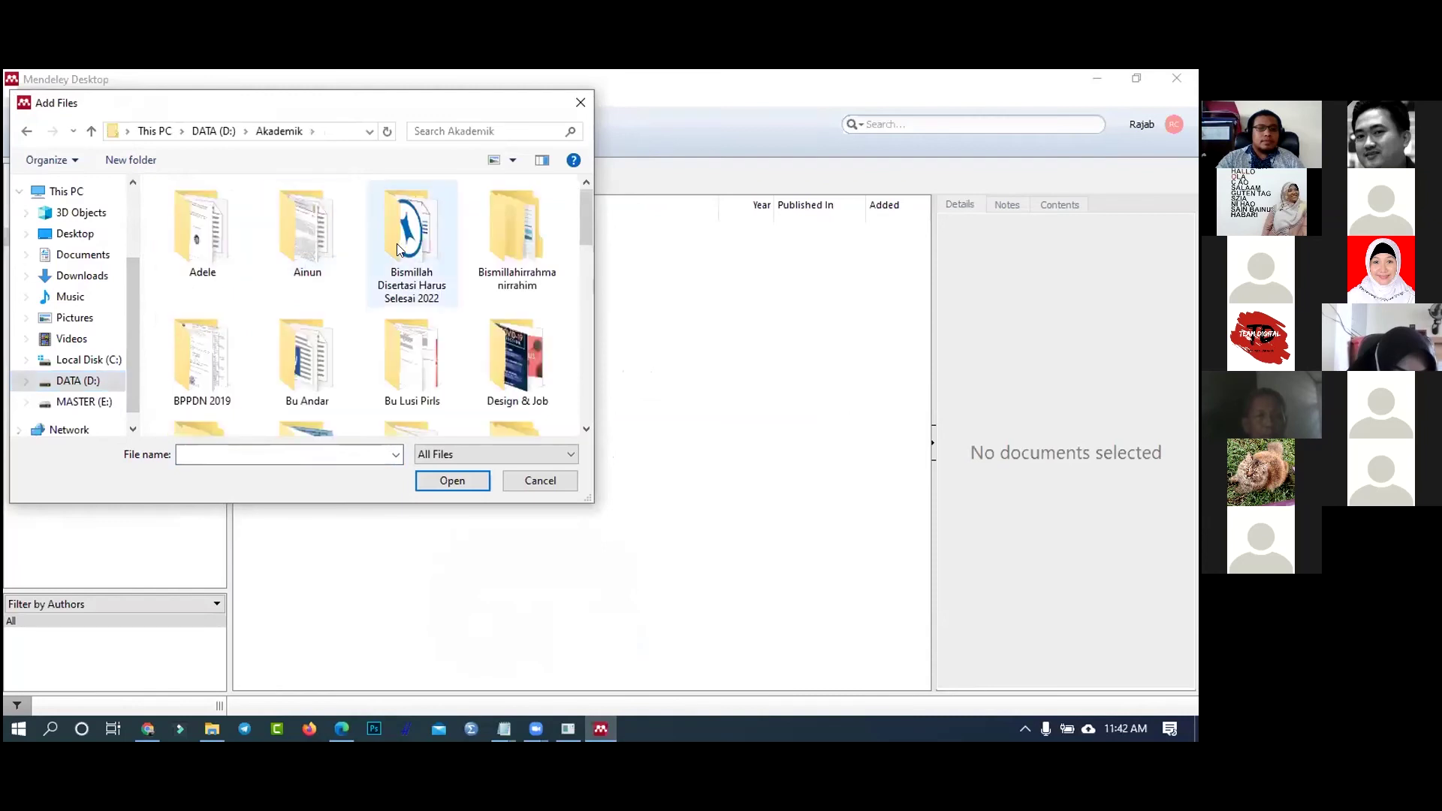
double_click(405, 235)
double_click(230, 234)
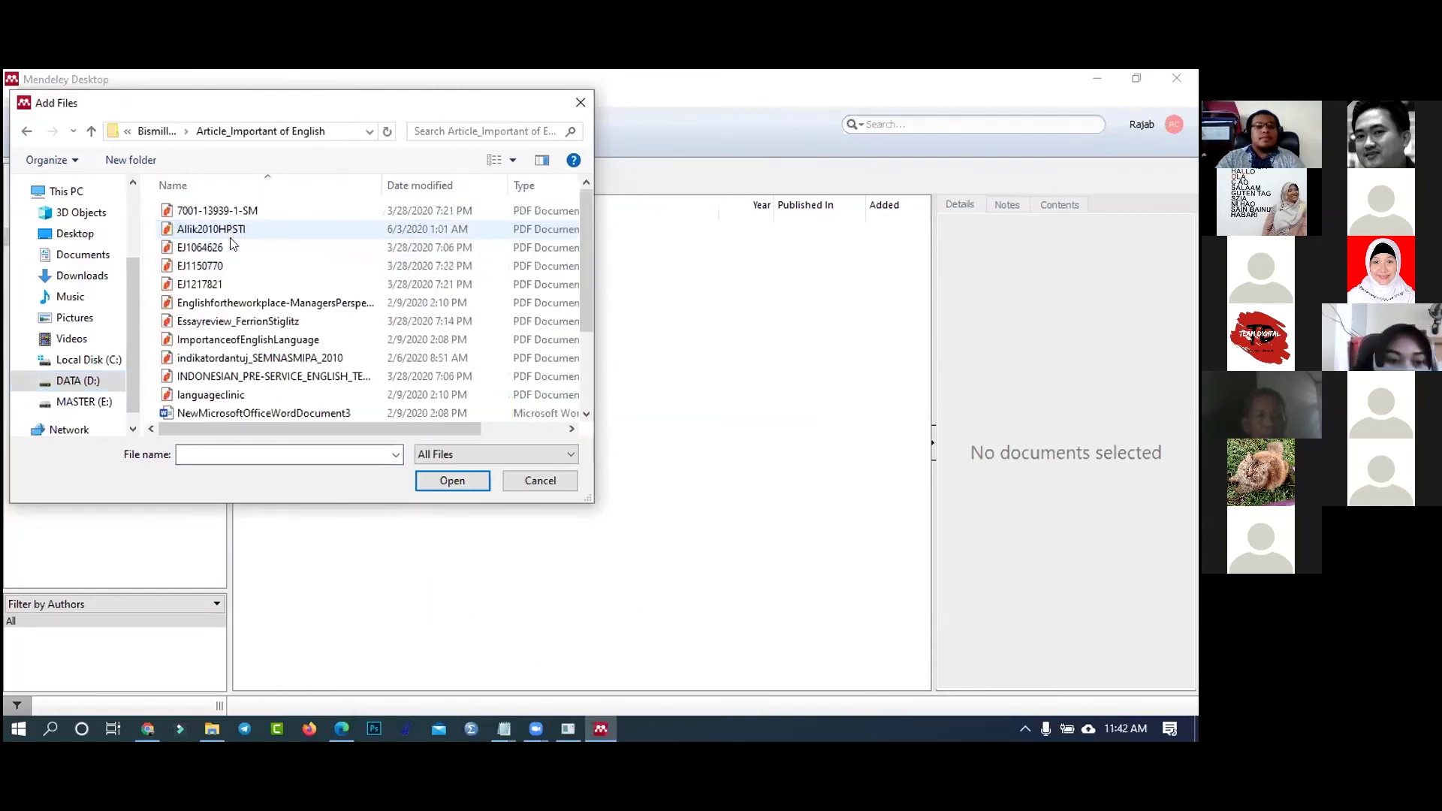
left_click(251, 305)
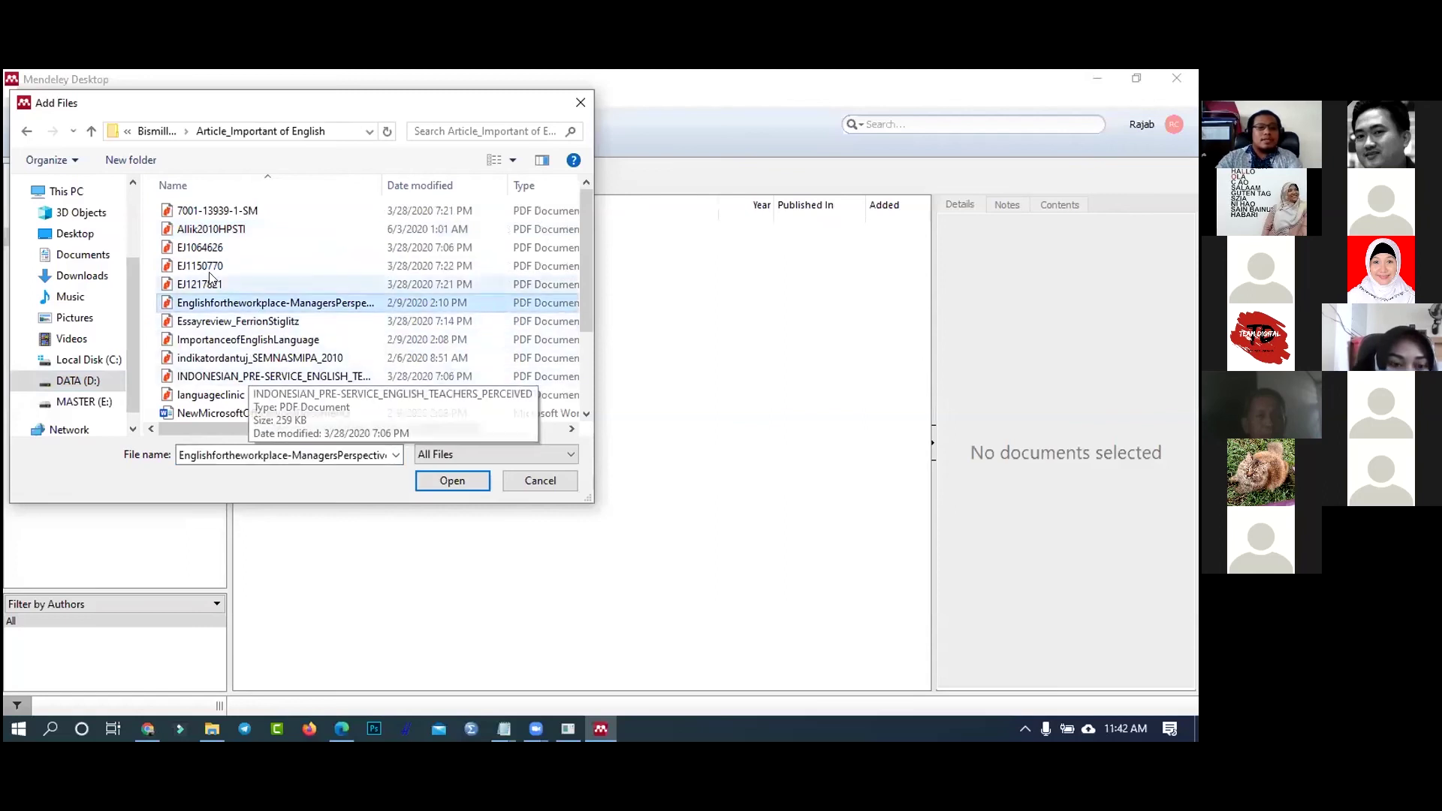
left_click(225, 211, "shift")
left_click(441, 483)
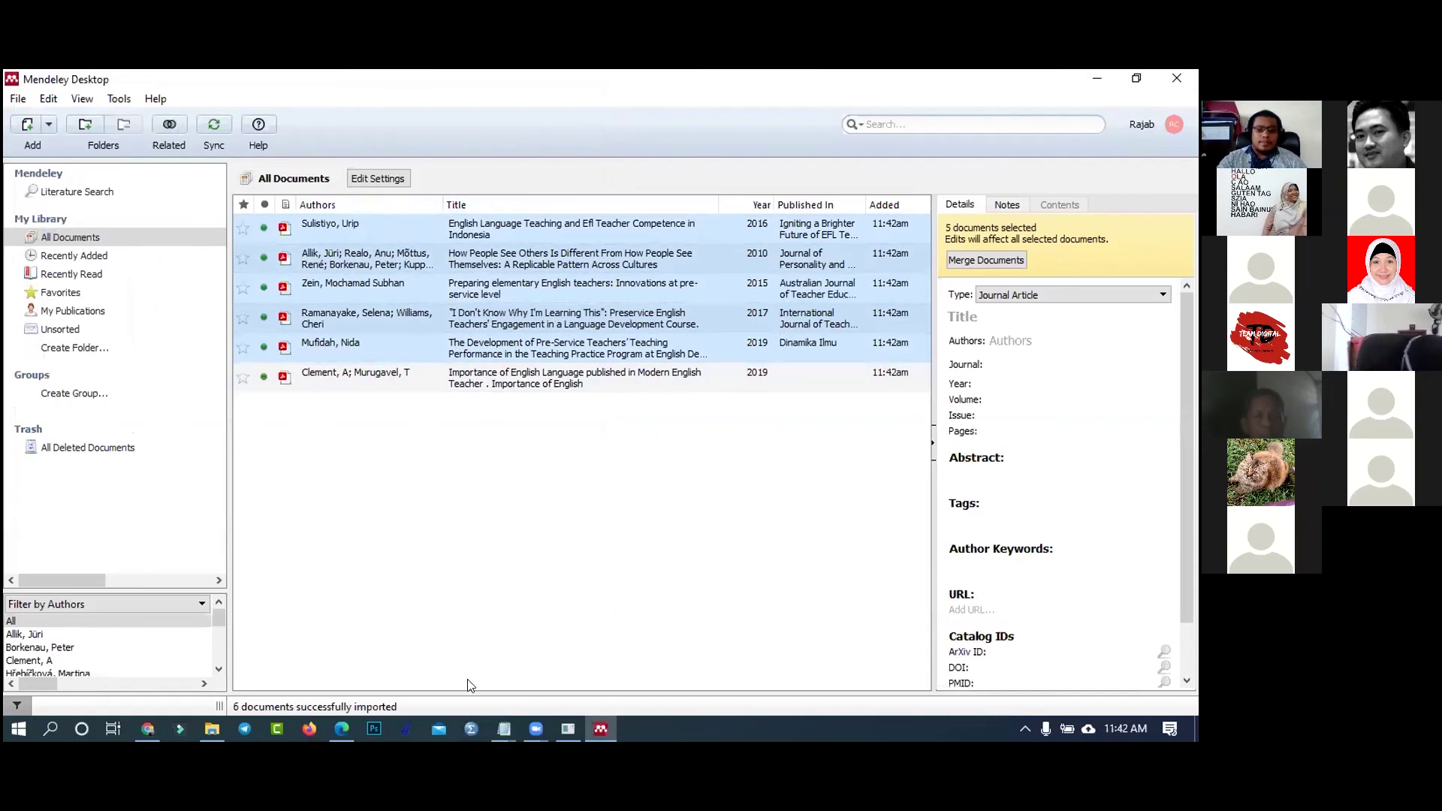
- Check the online library in Chrome, return to Mendeley Desktop, synchronize the library and close the planned-upgrade notice
left_click(148, 729)
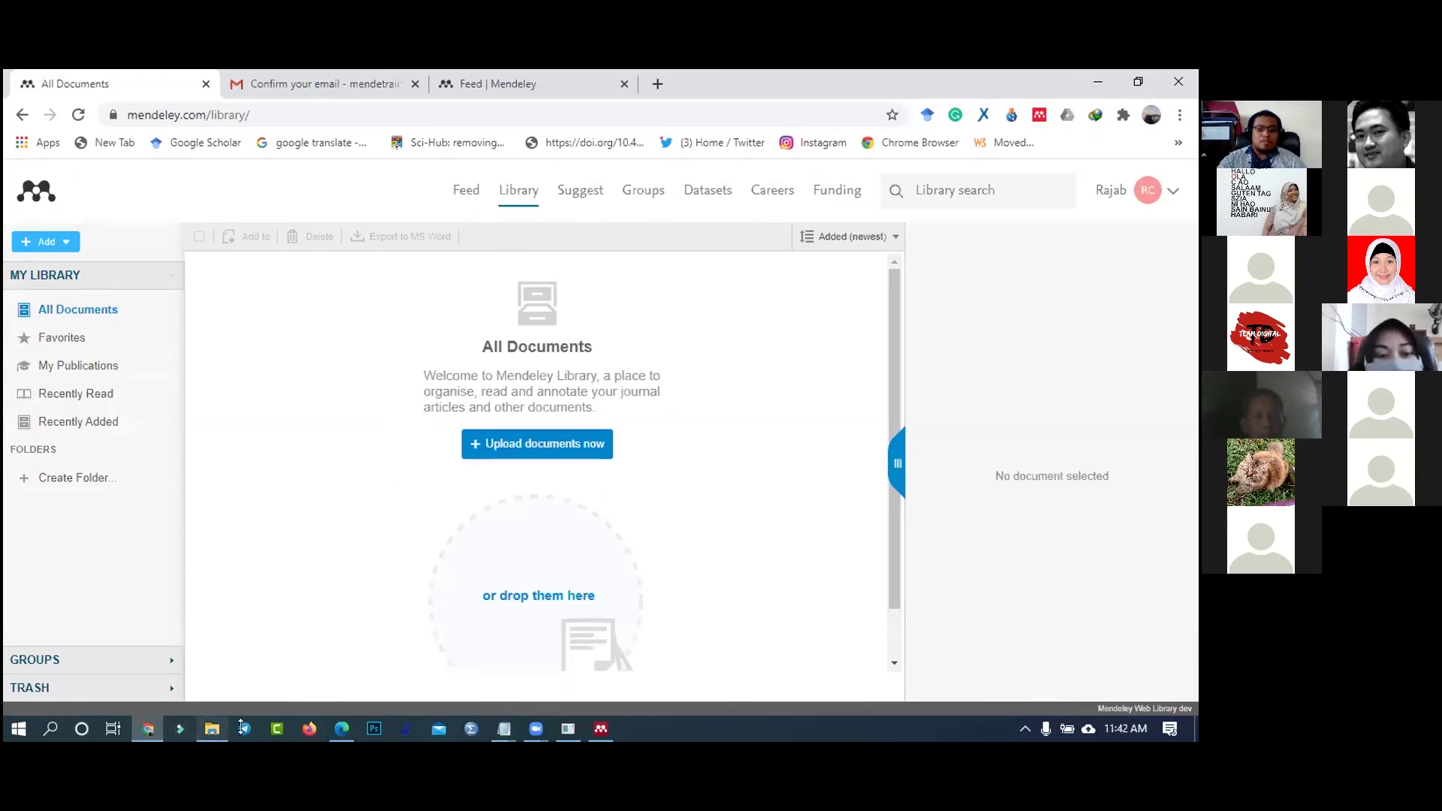
left_click(602, 730)
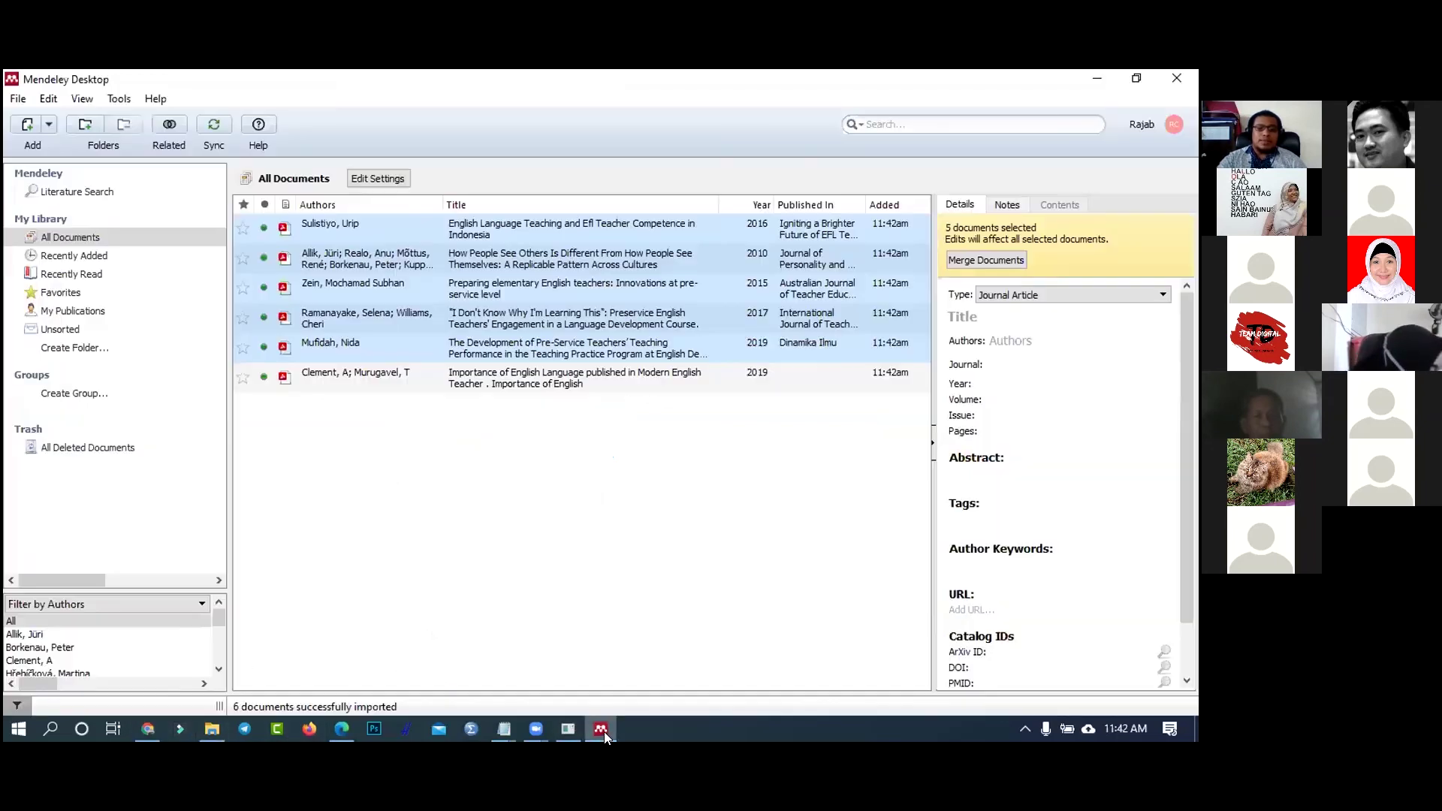
left_click(214, 129)
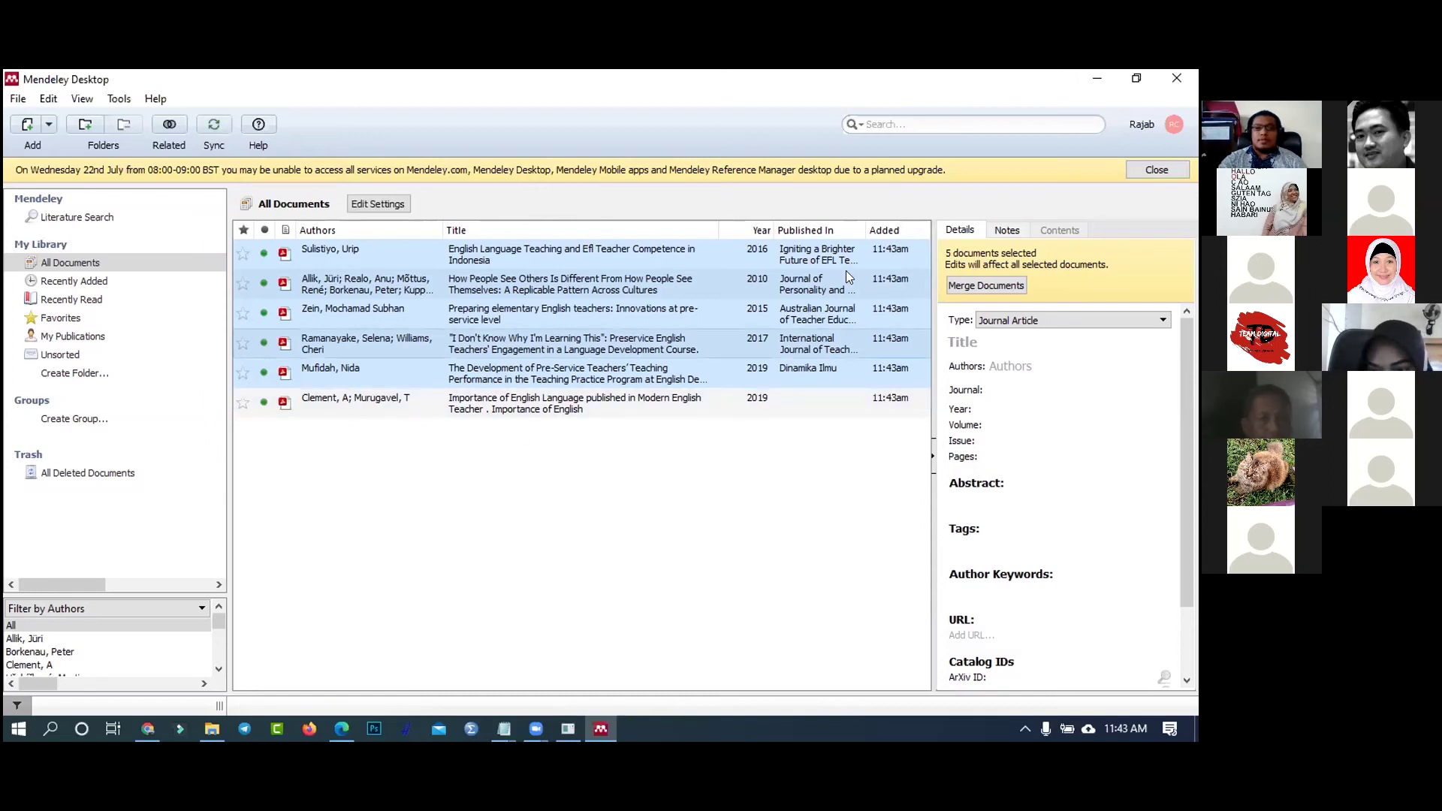
left_click(1158, 169)
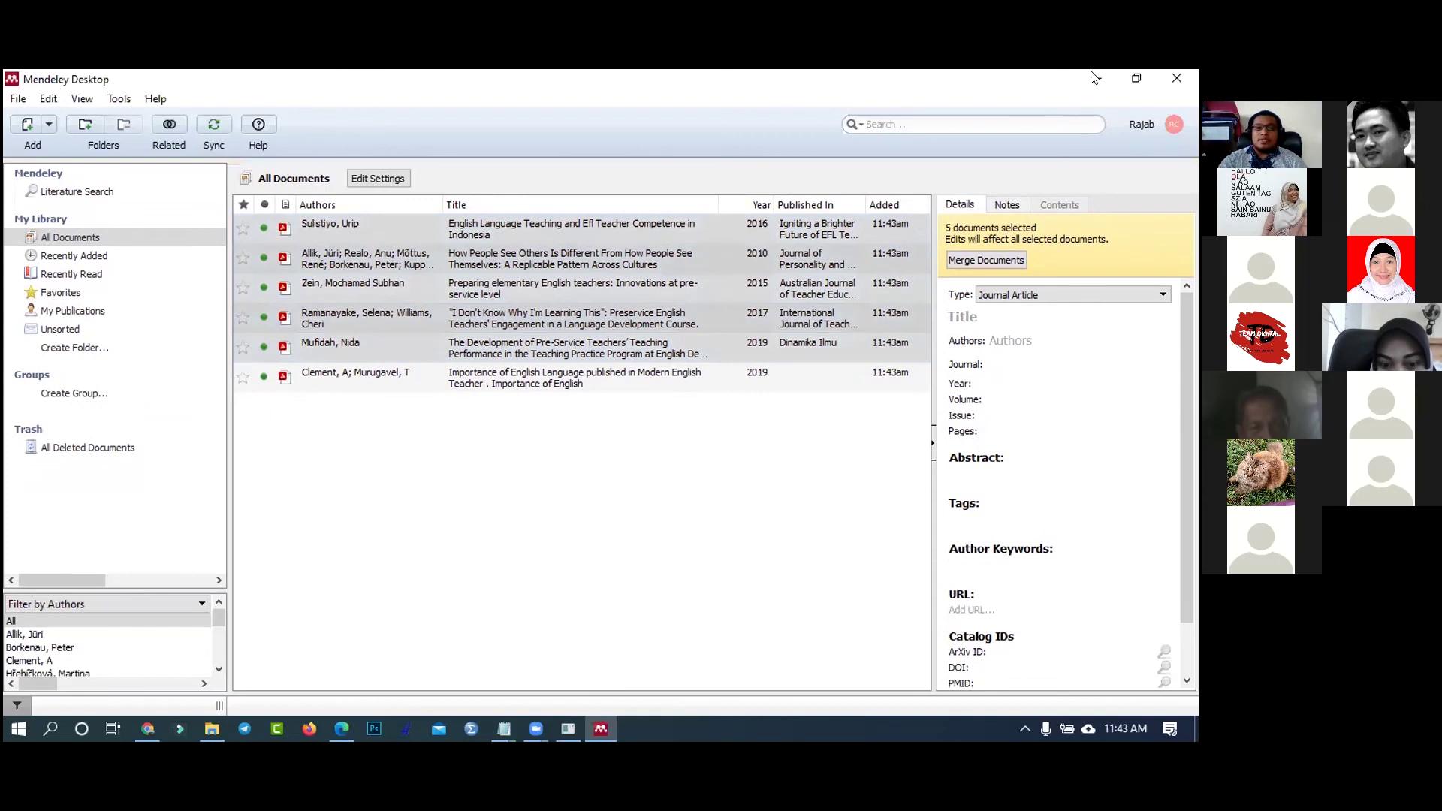
- Minimize Mendeley Desktop and reload the online library in Chrome to check the synchronized documents
left_click(1099, 77)
left_click(308, 112)
key("Return")
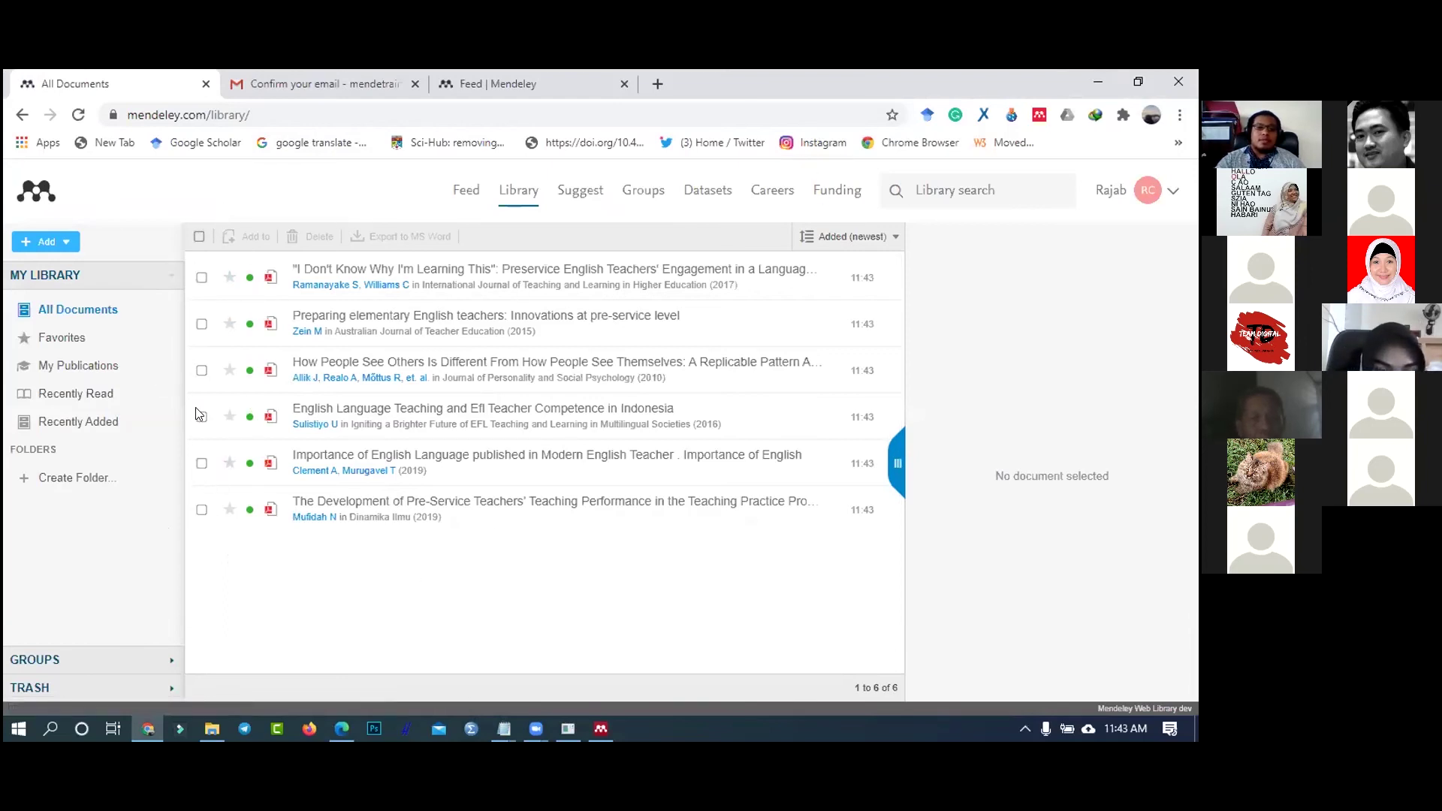
- Switch to Mendeley Desktop and create a folder named Blended Learning under My Library
left_click(601, 729)
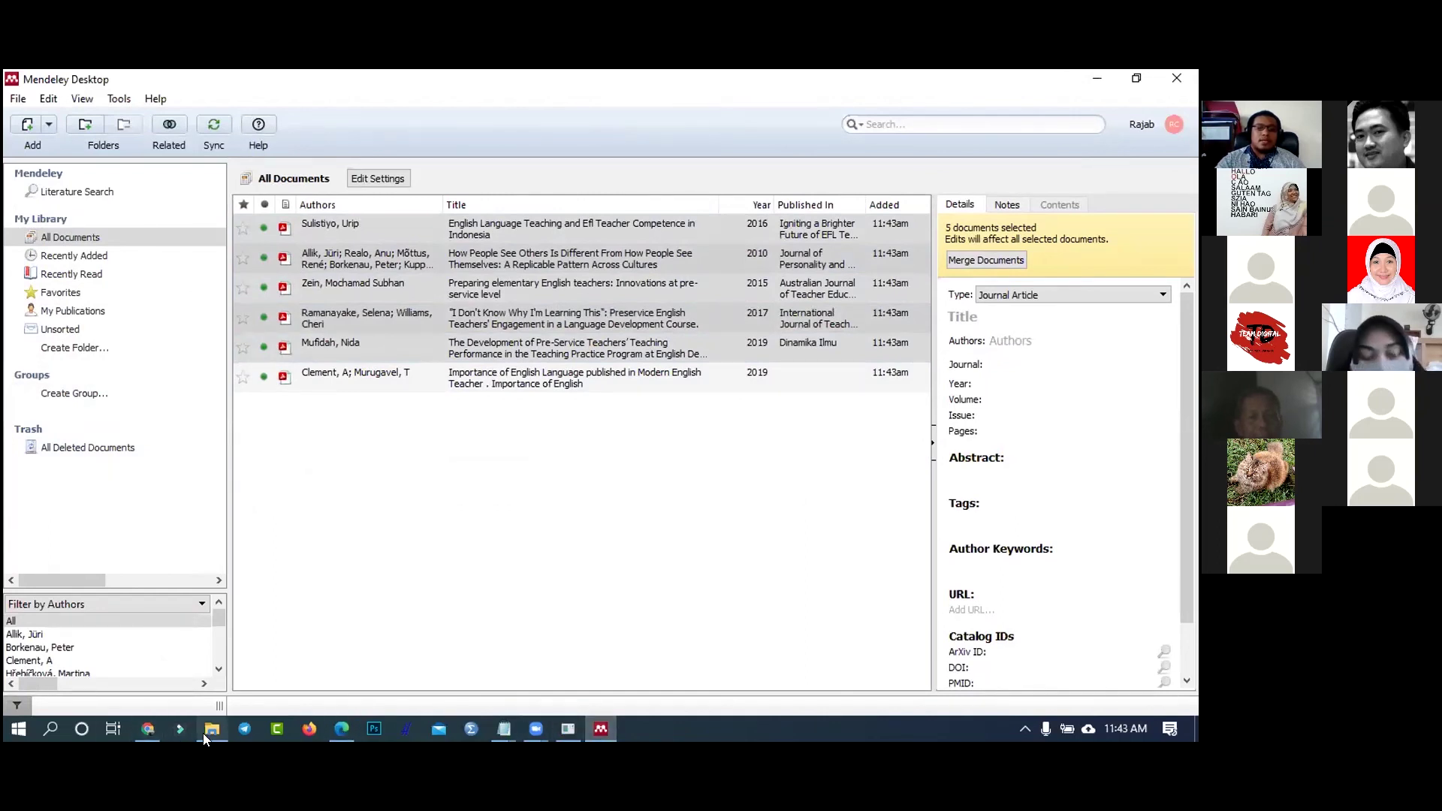
mouse_move(147, 735)
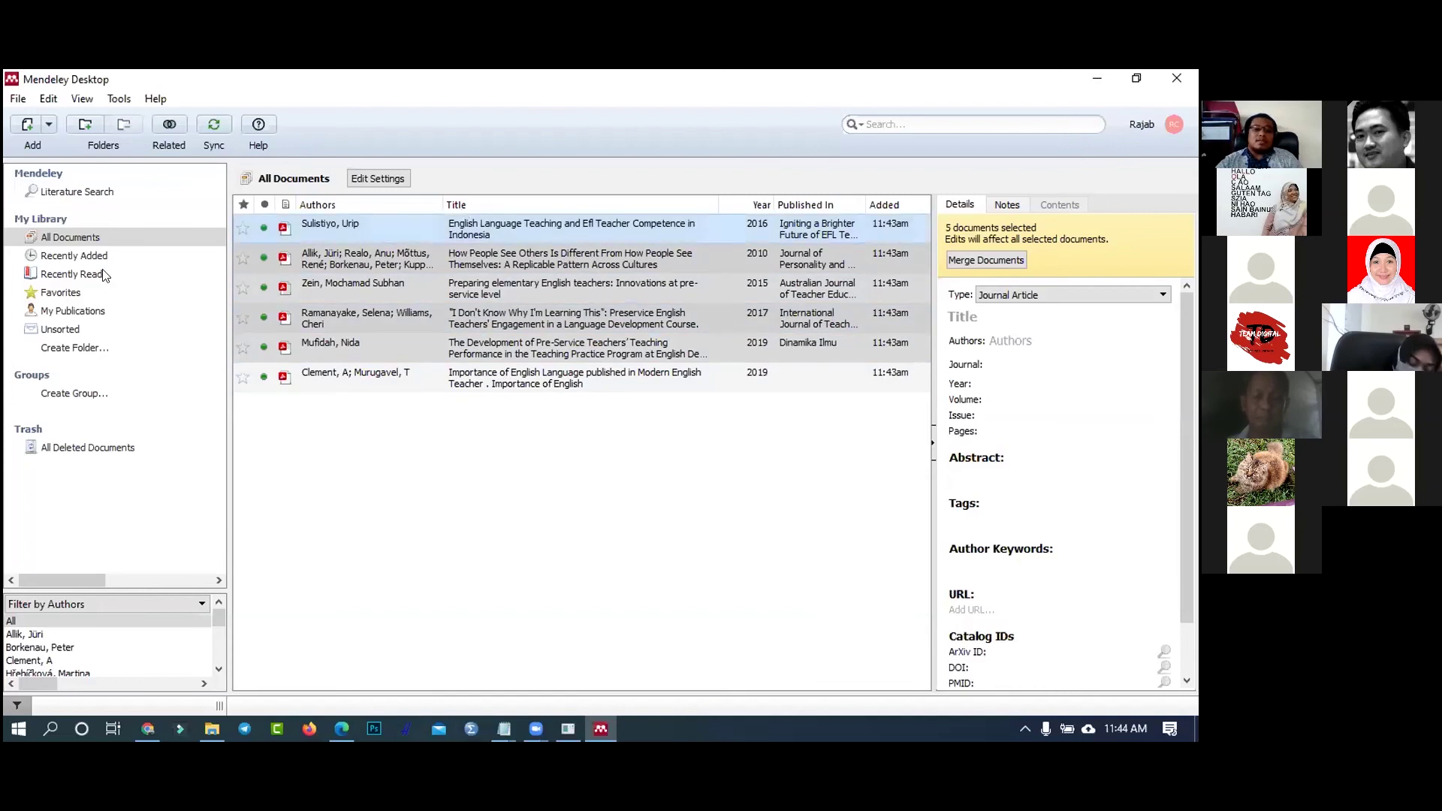
left_click(113, 352)
type("Blended")
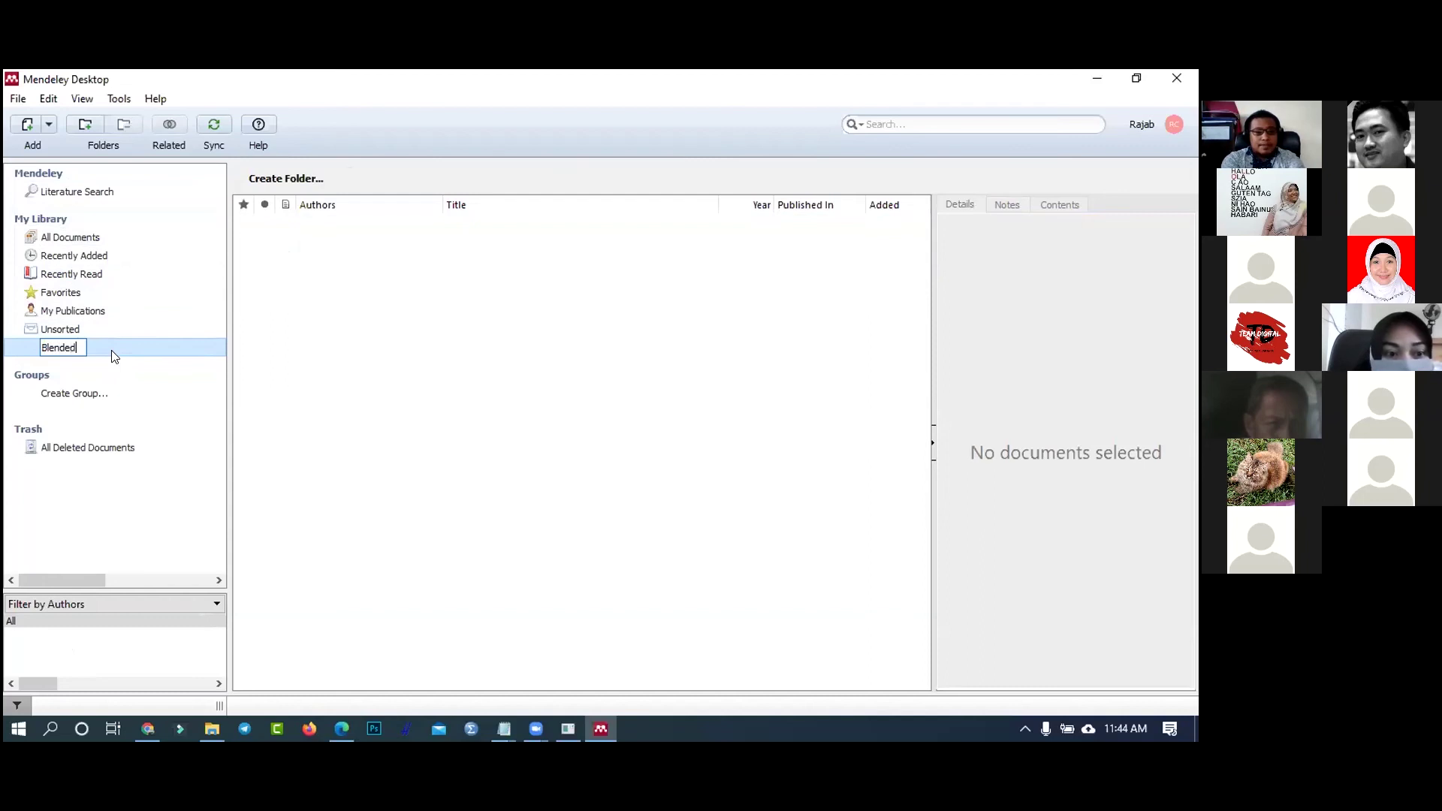
type("rning")
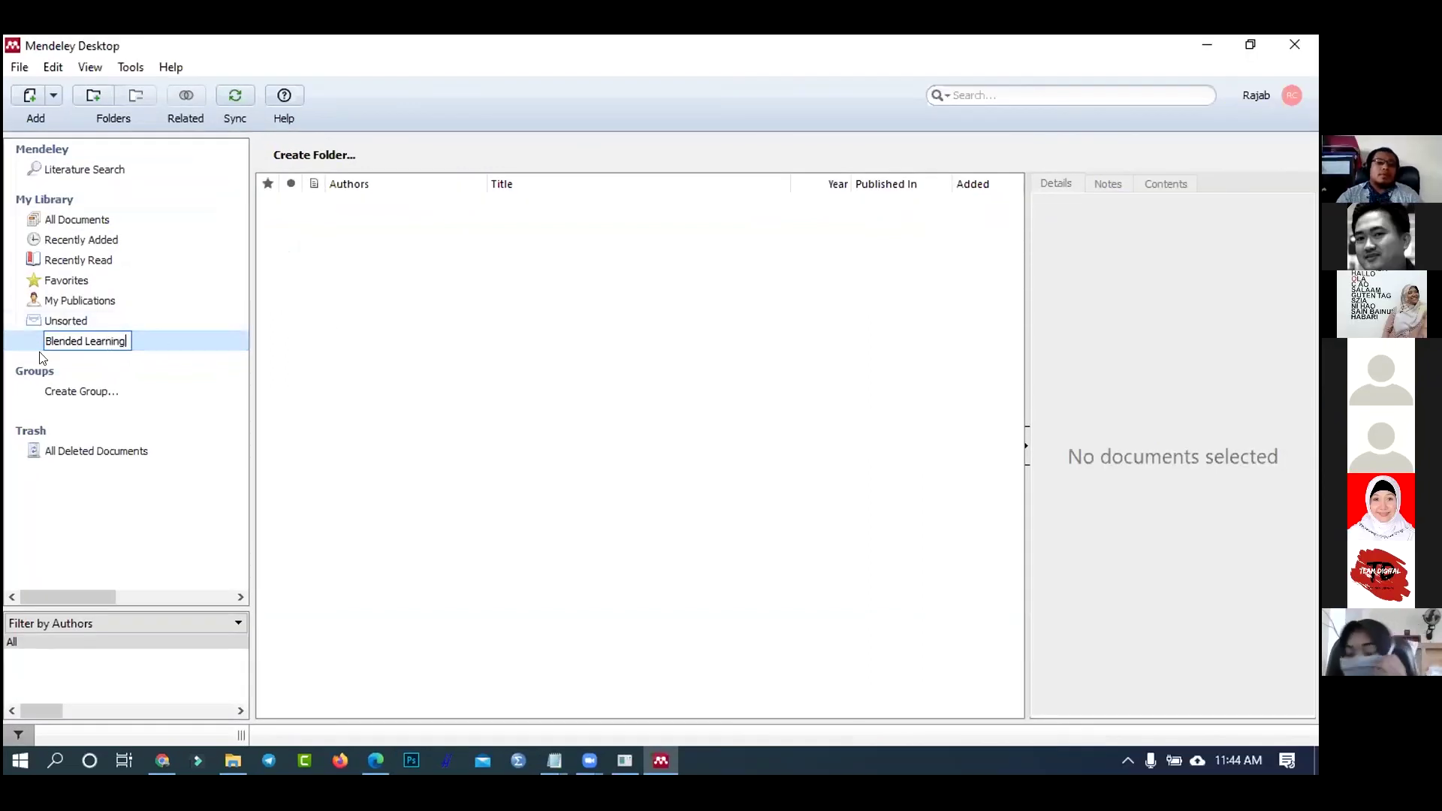
key("Return")
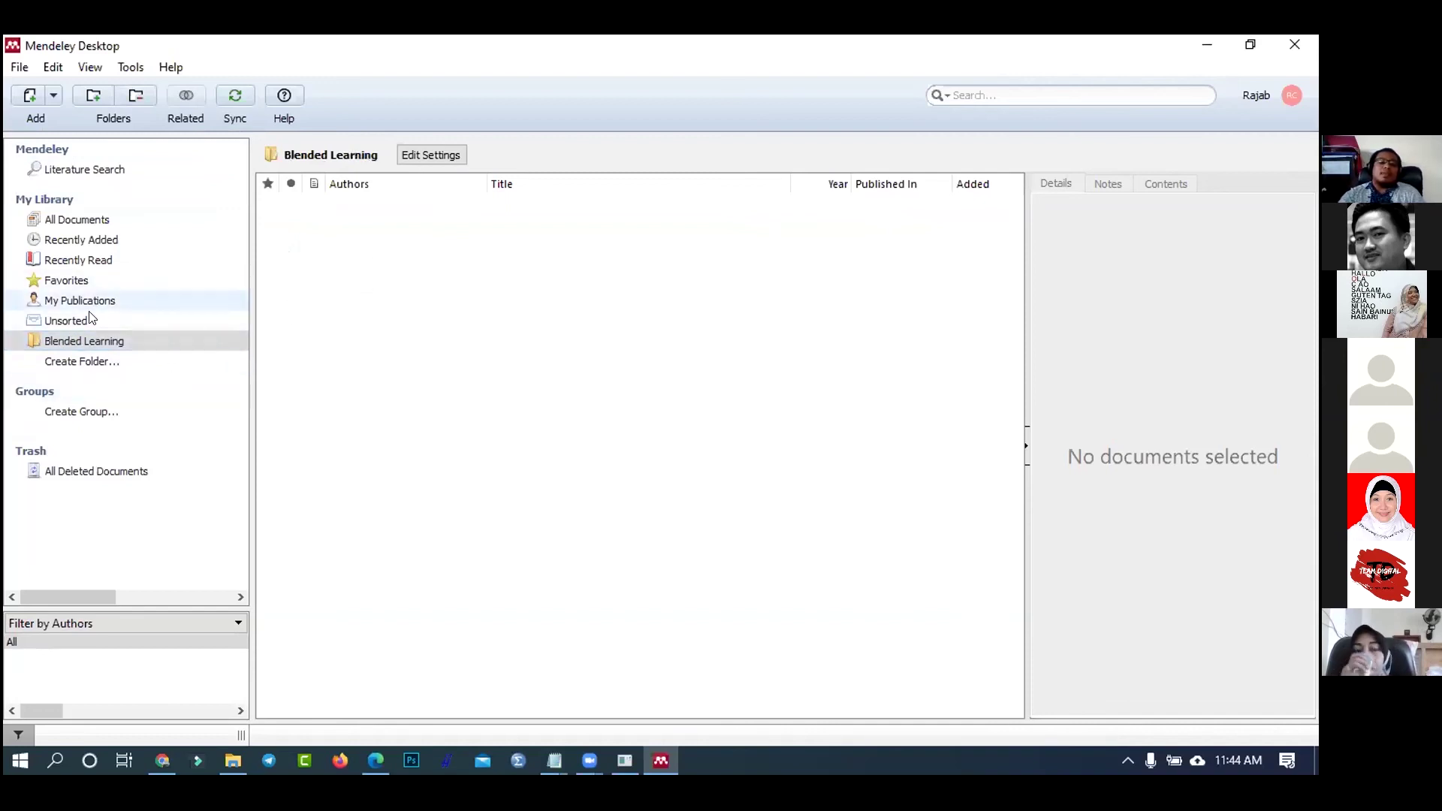
- Show all documents in My Library and search them for "english"
left_click(372, 239)
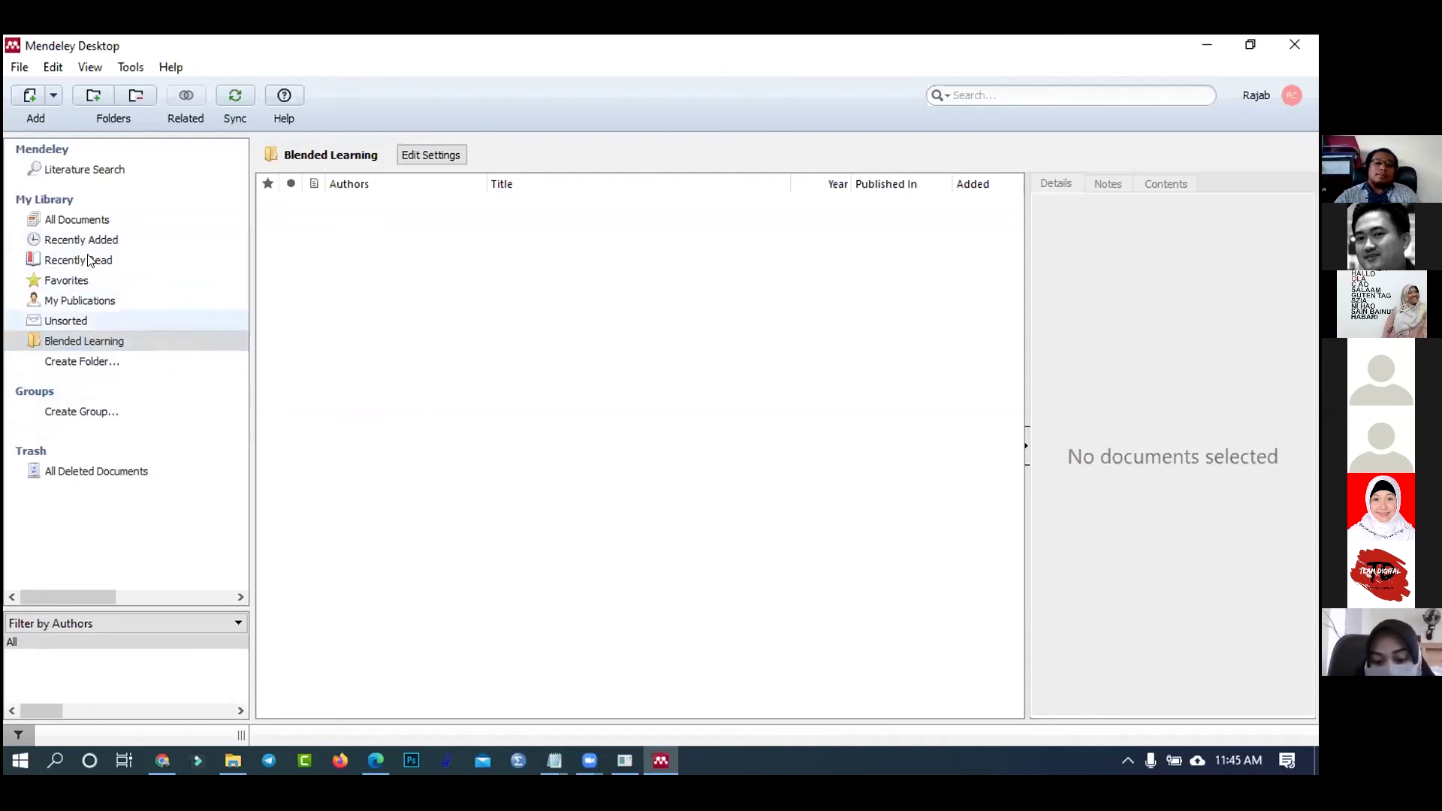
left_click(102, 222)
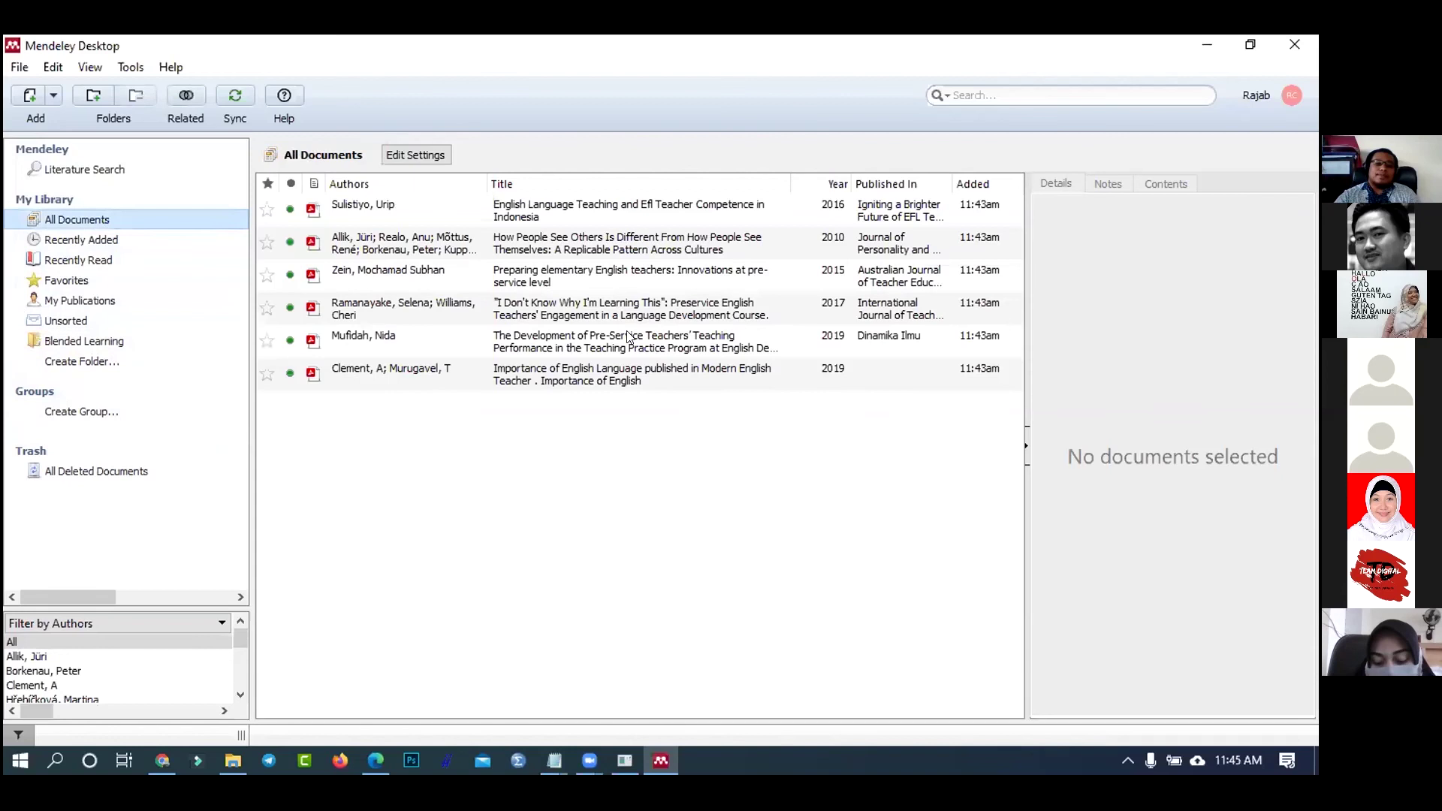
left_click(997, 92)
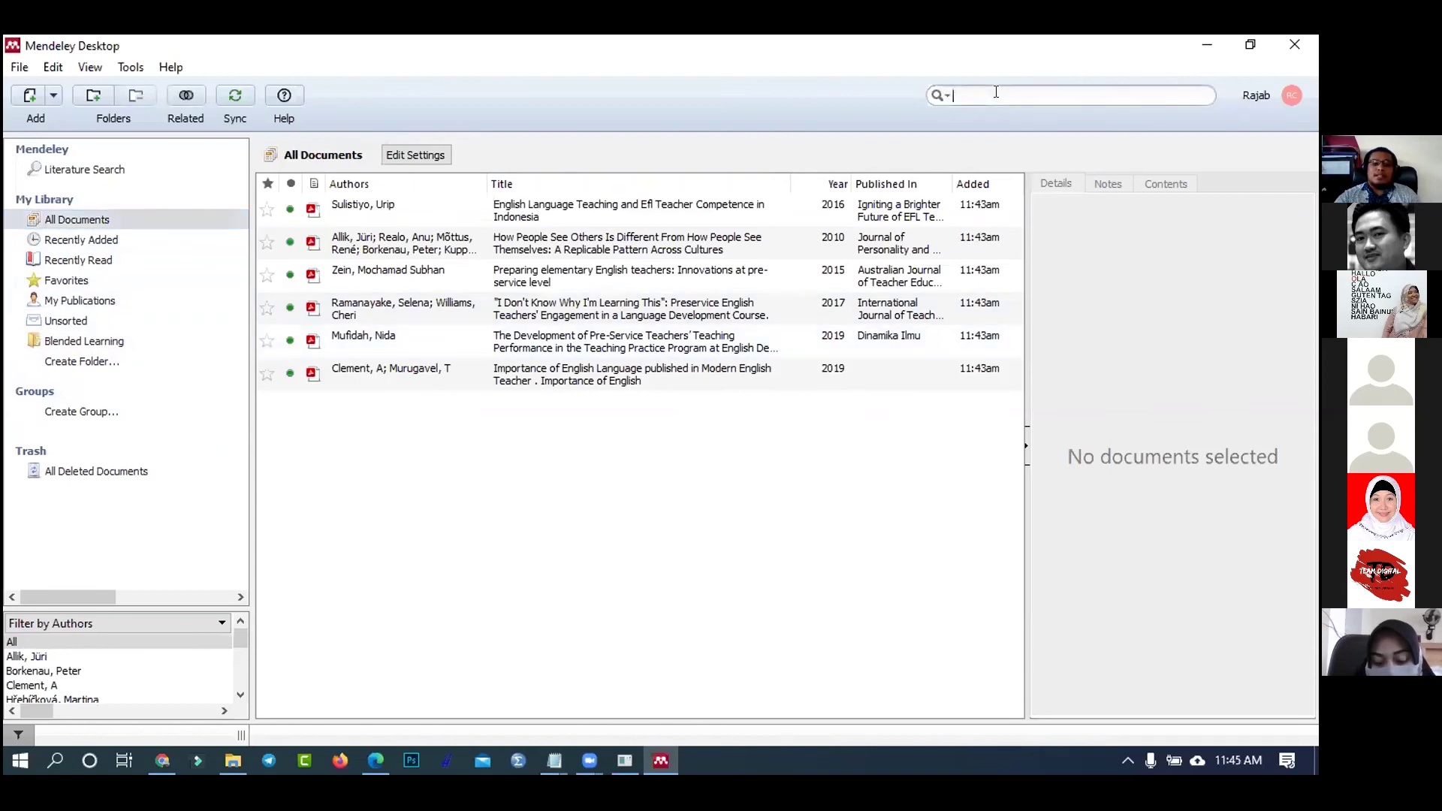
type("english")
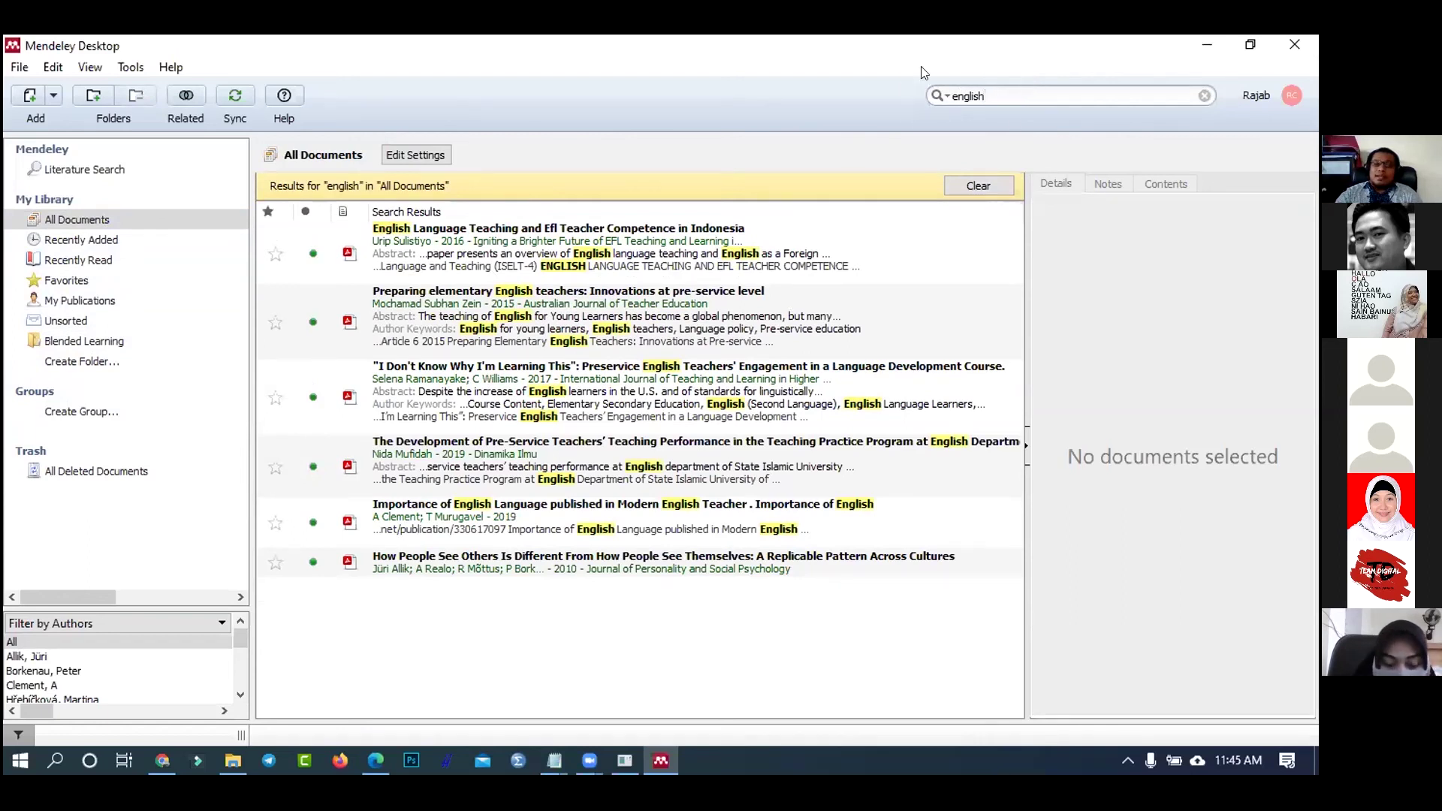
- Open the article "English Language Teaching and Efl Teacher Competence in Indonesia", examine its highlighted search matches and close it
left_click(624, 257)
double_click(623, 248)
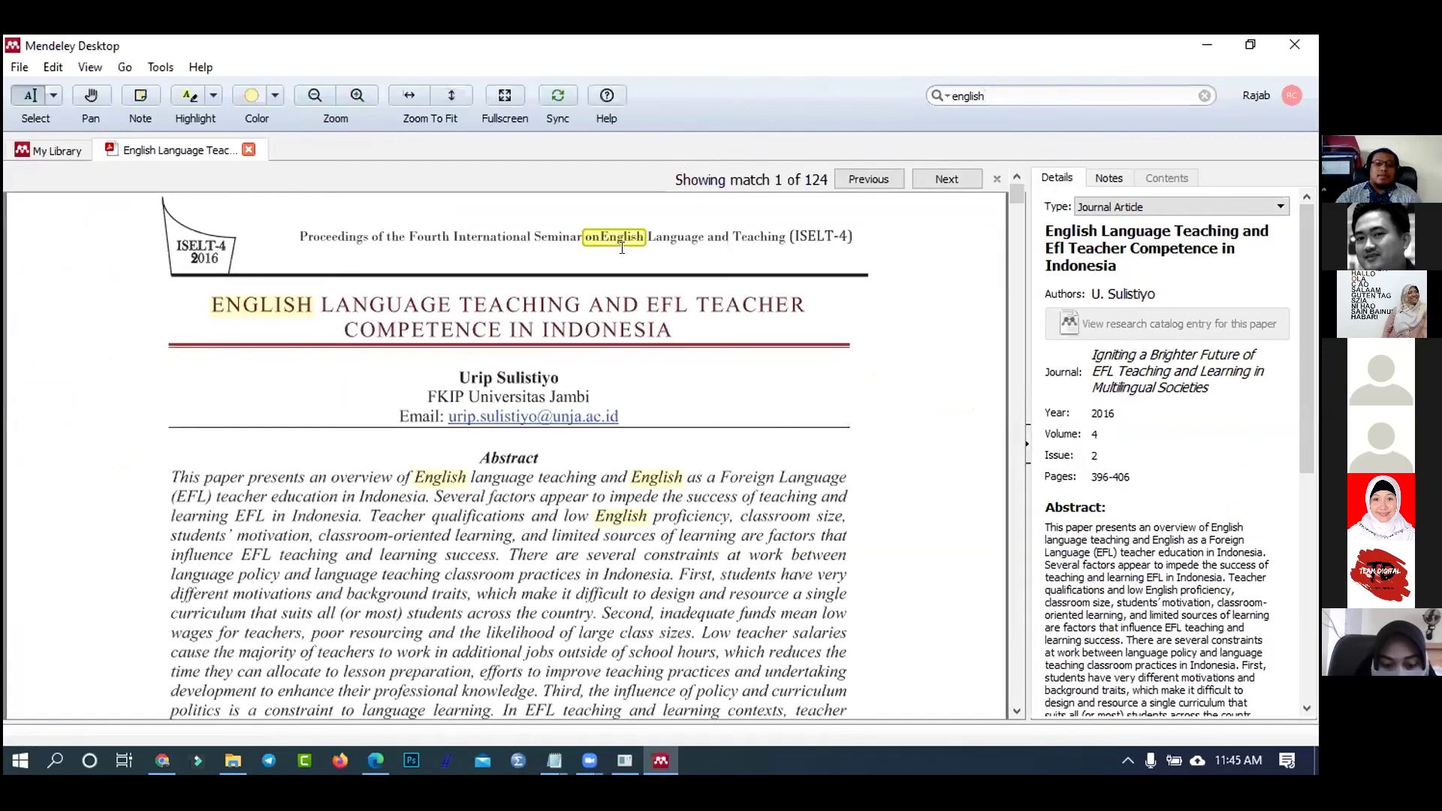
scroll(652, 388, "down", 10)
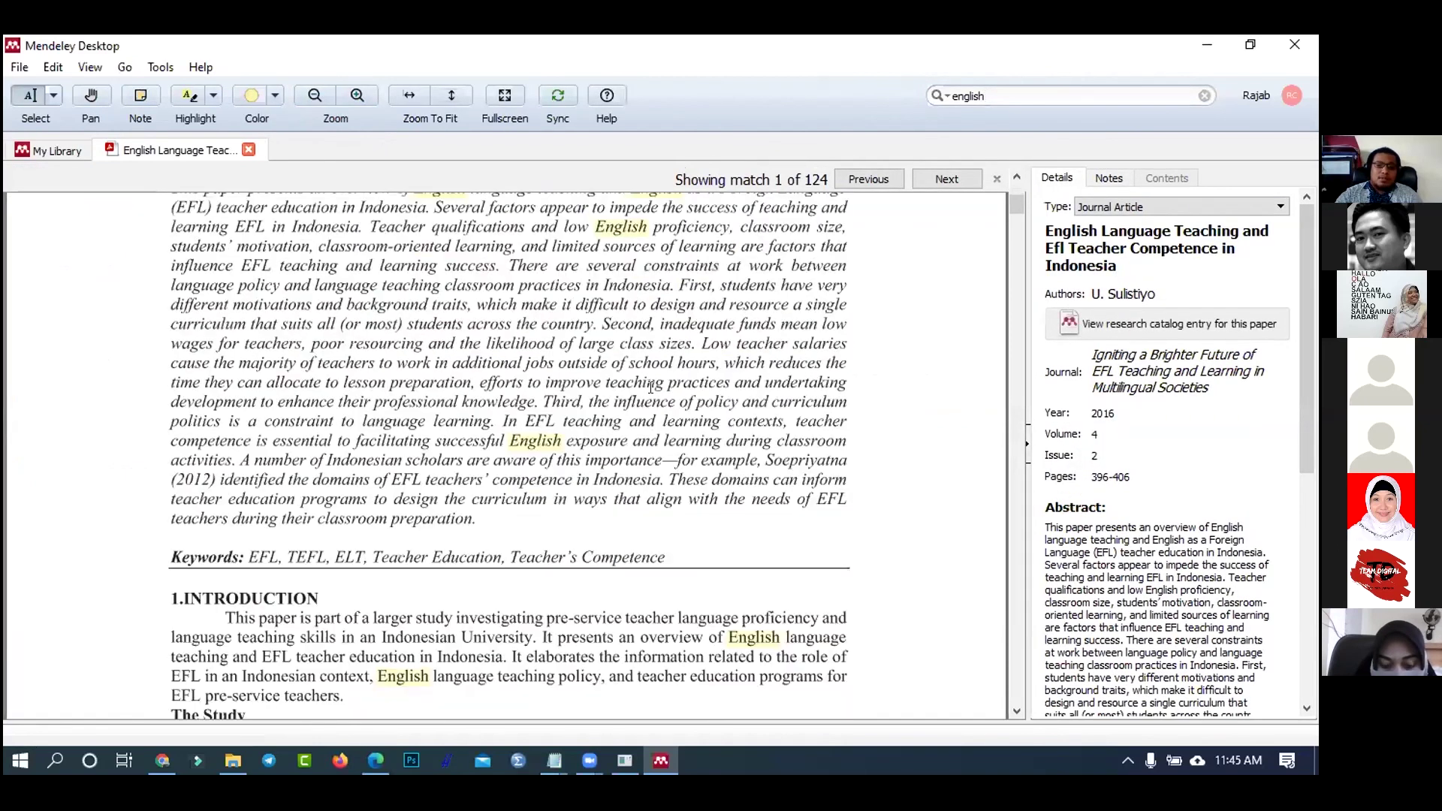
left_click_drag(404, 343, 375, 317)
left_click(369, 329)
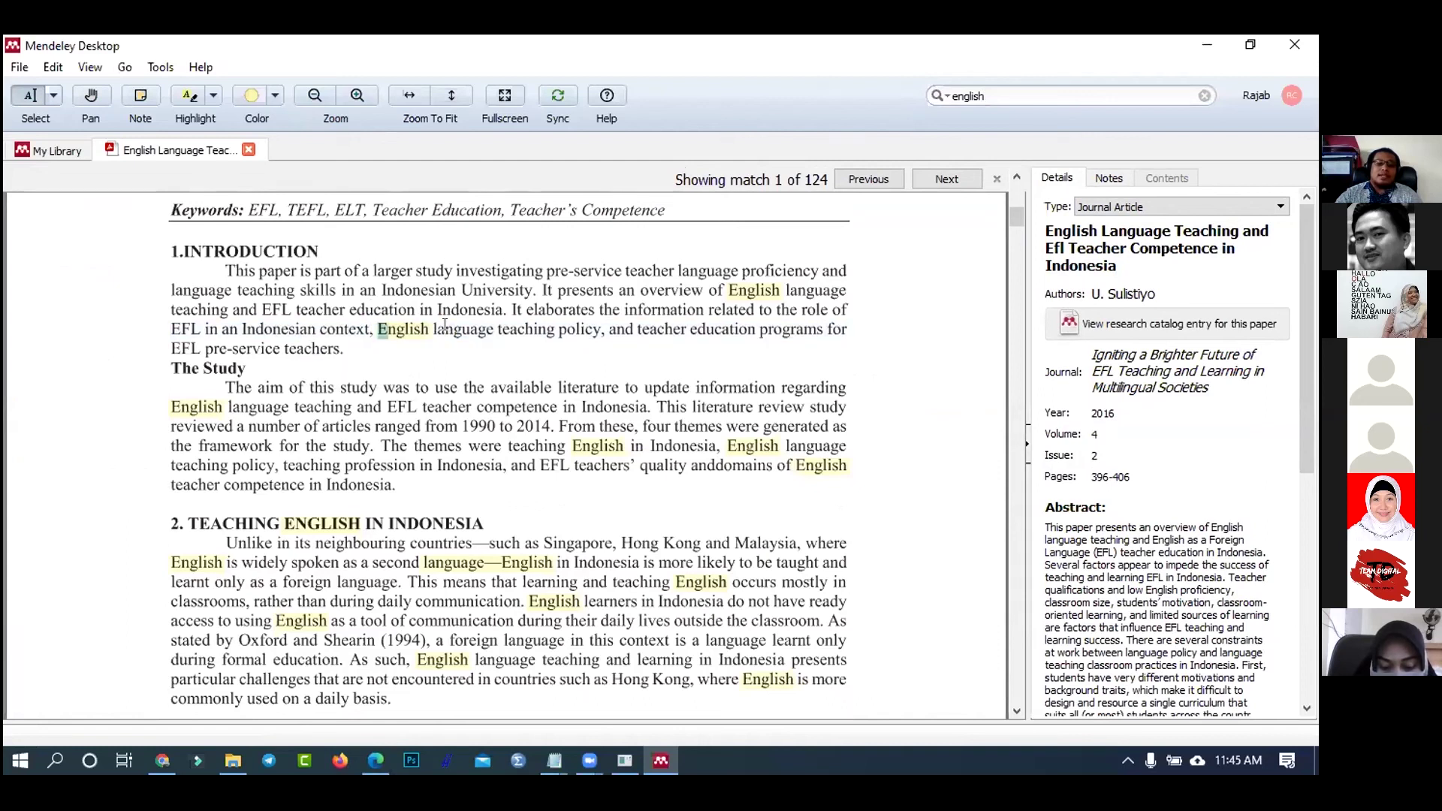
left_click_drag(379, 329, 454, 330)
left_click(221, 553)
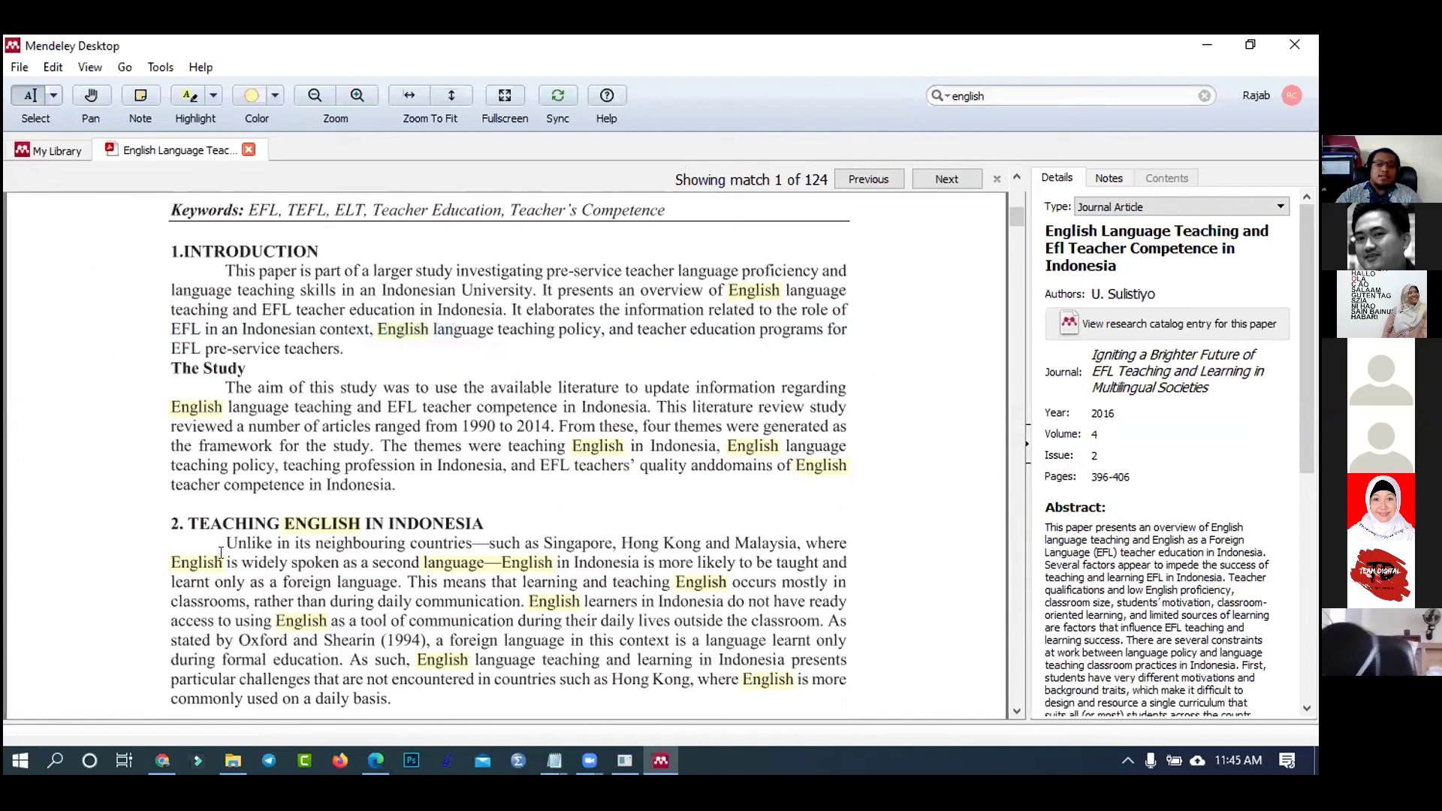
left_click_drag(169, 556, 230, 565)
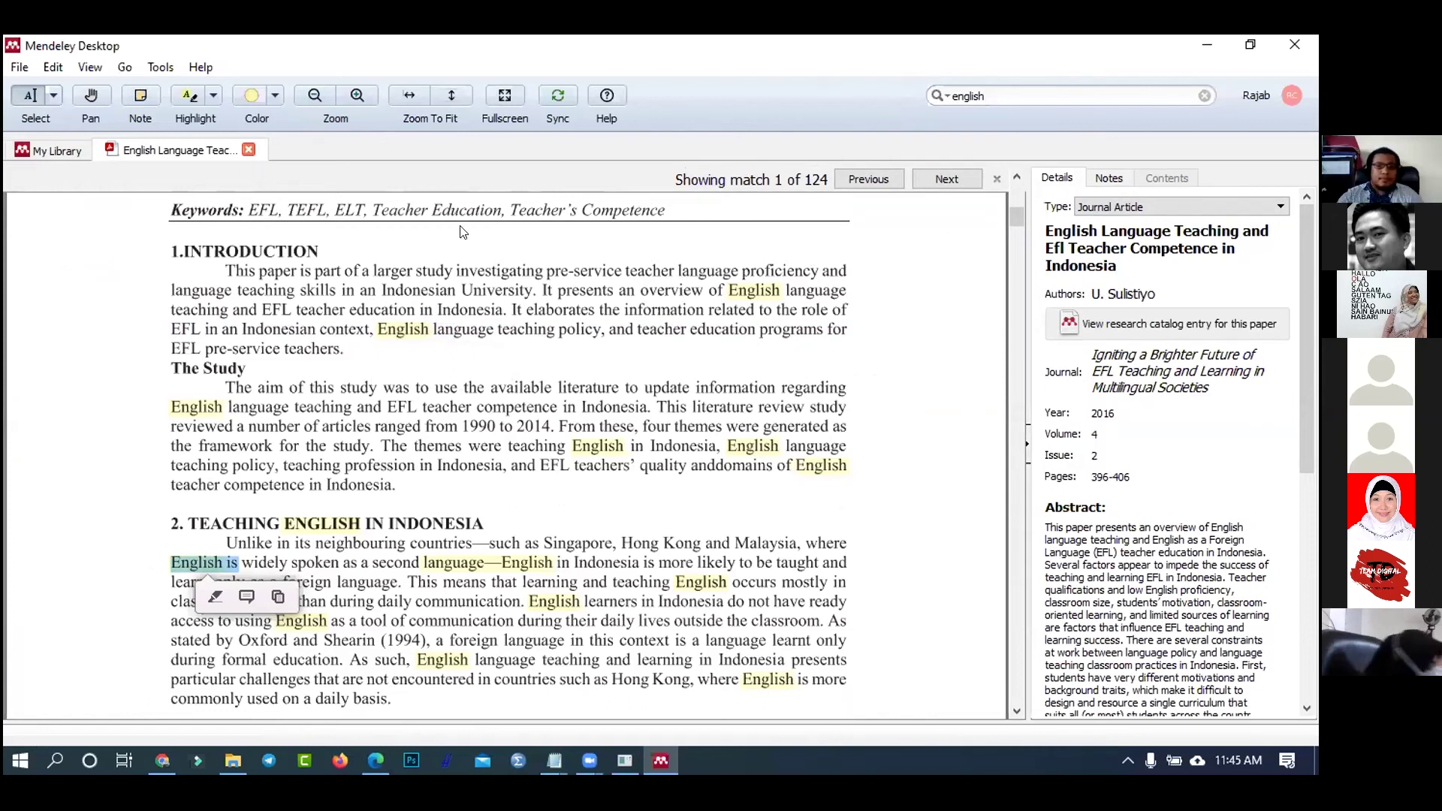
key("ctrl+w")
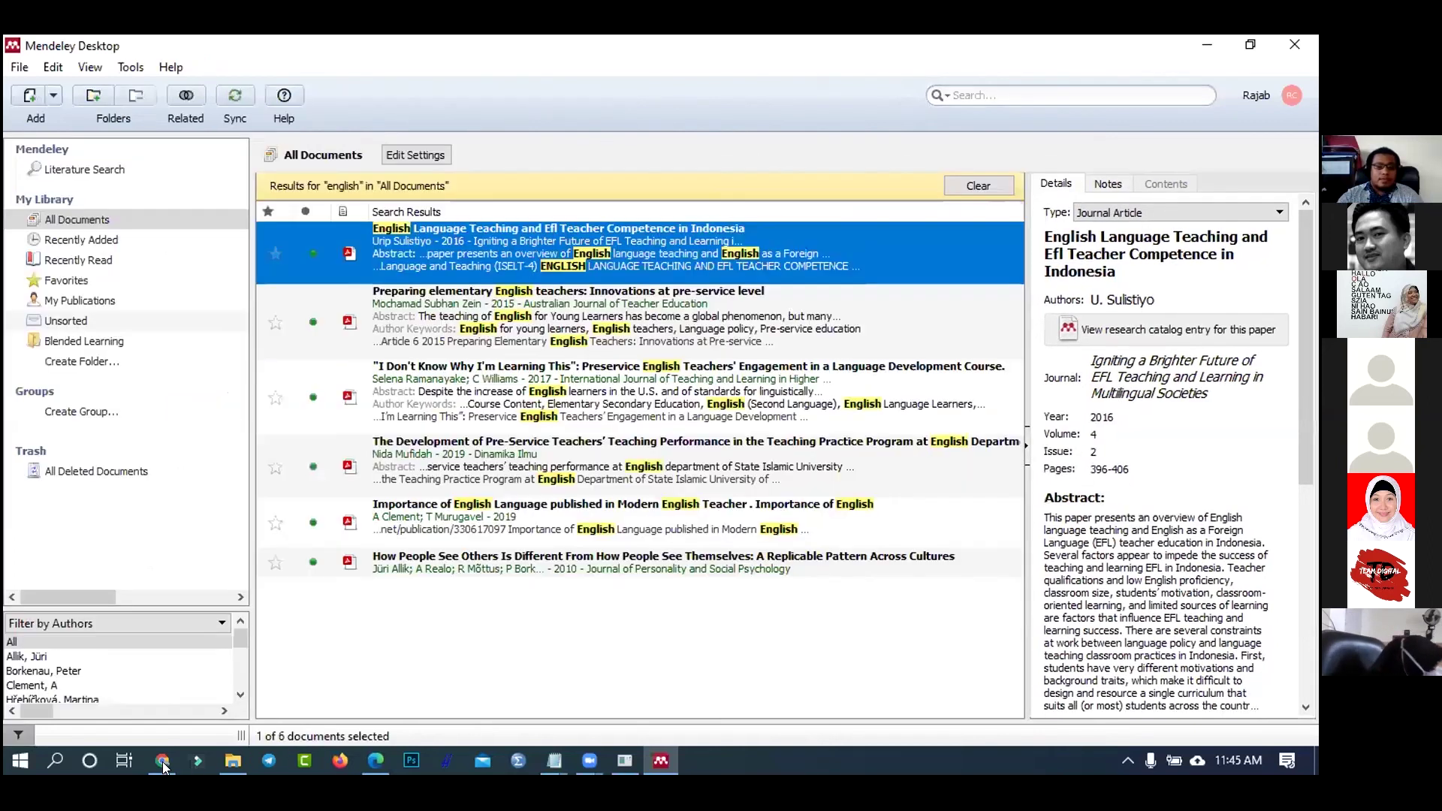
- Switch to Chrome, try to search the online library for "teaching english" and reload the library page
left_click(163, 762)
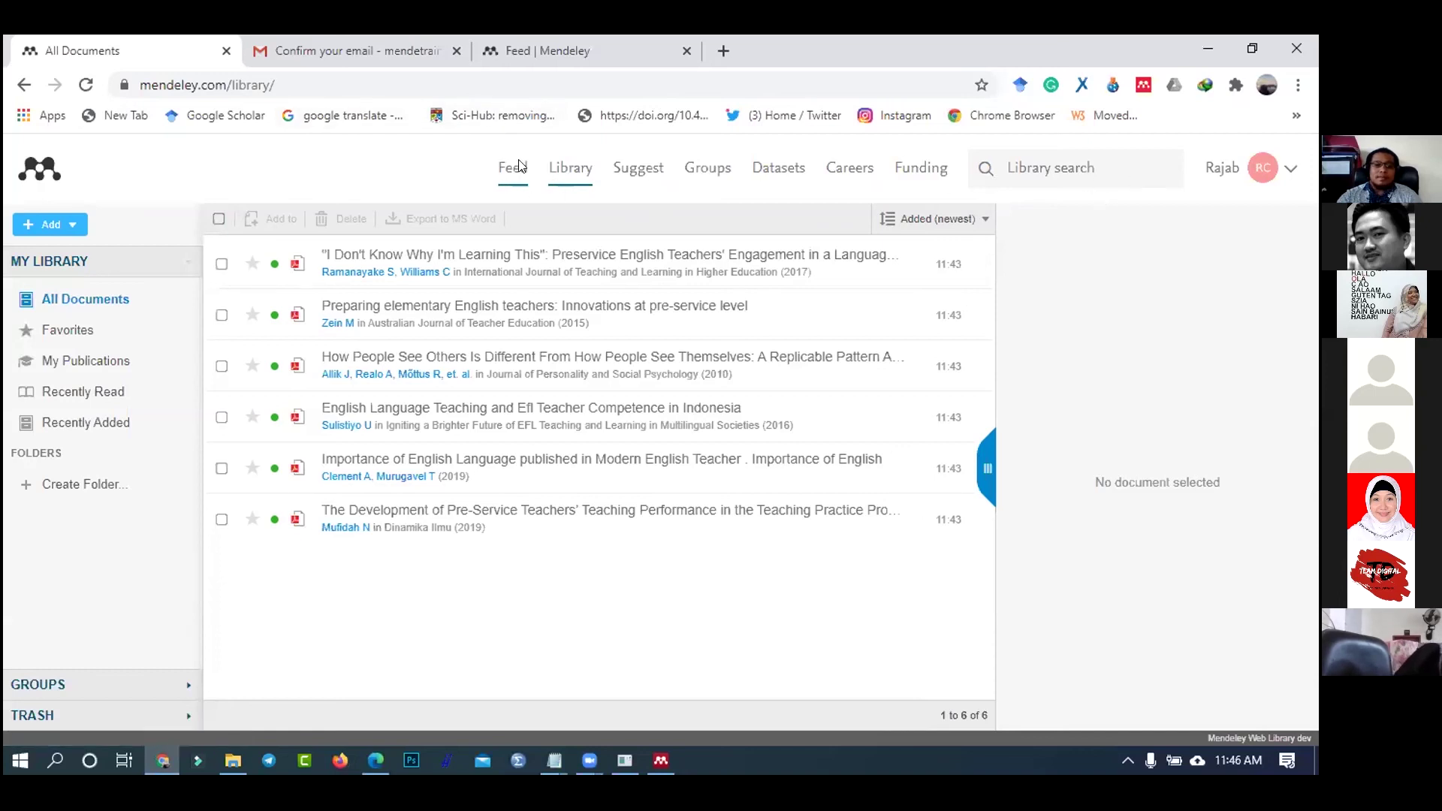
left_click(1049, 169)
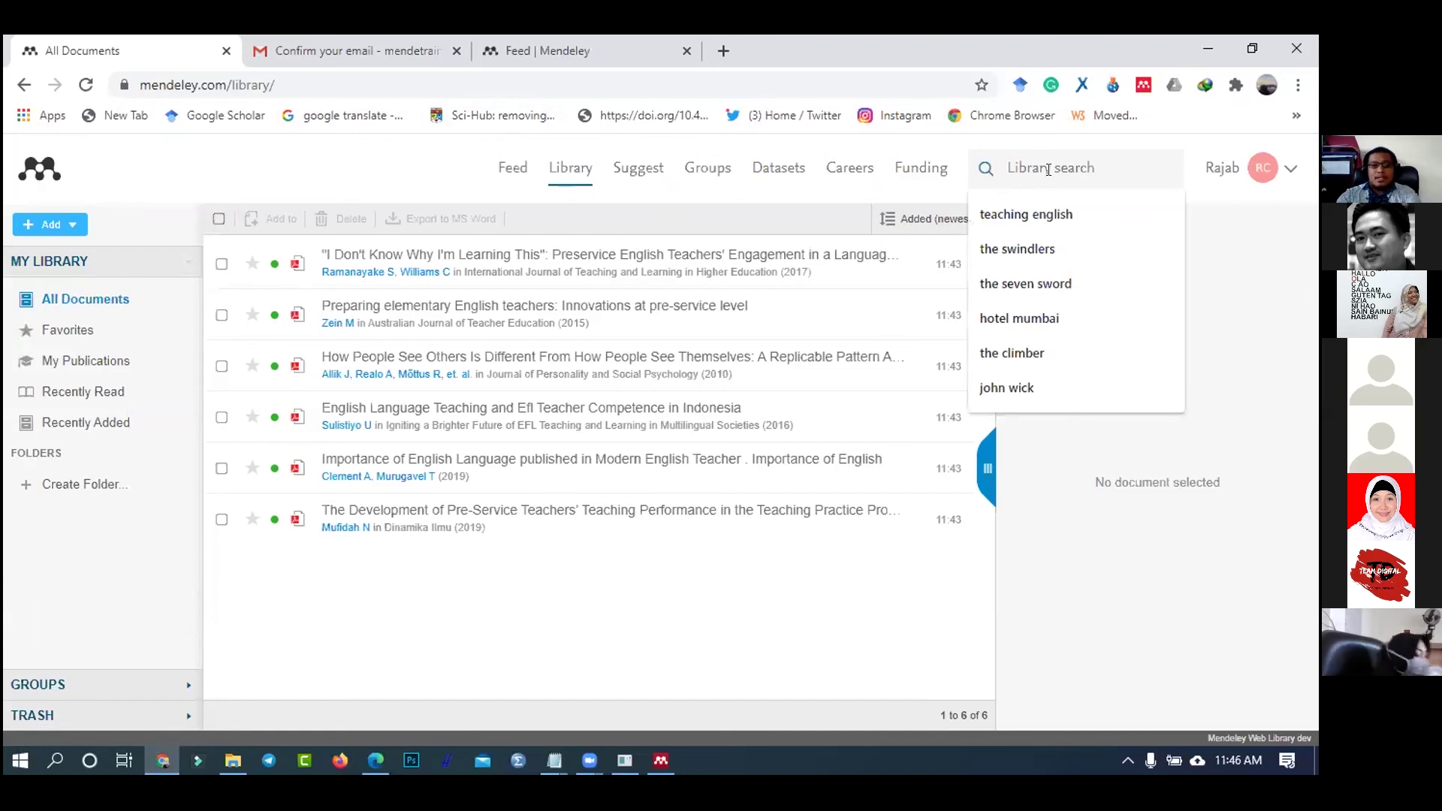
left_click(687, 205)
left_click(1032, 168)
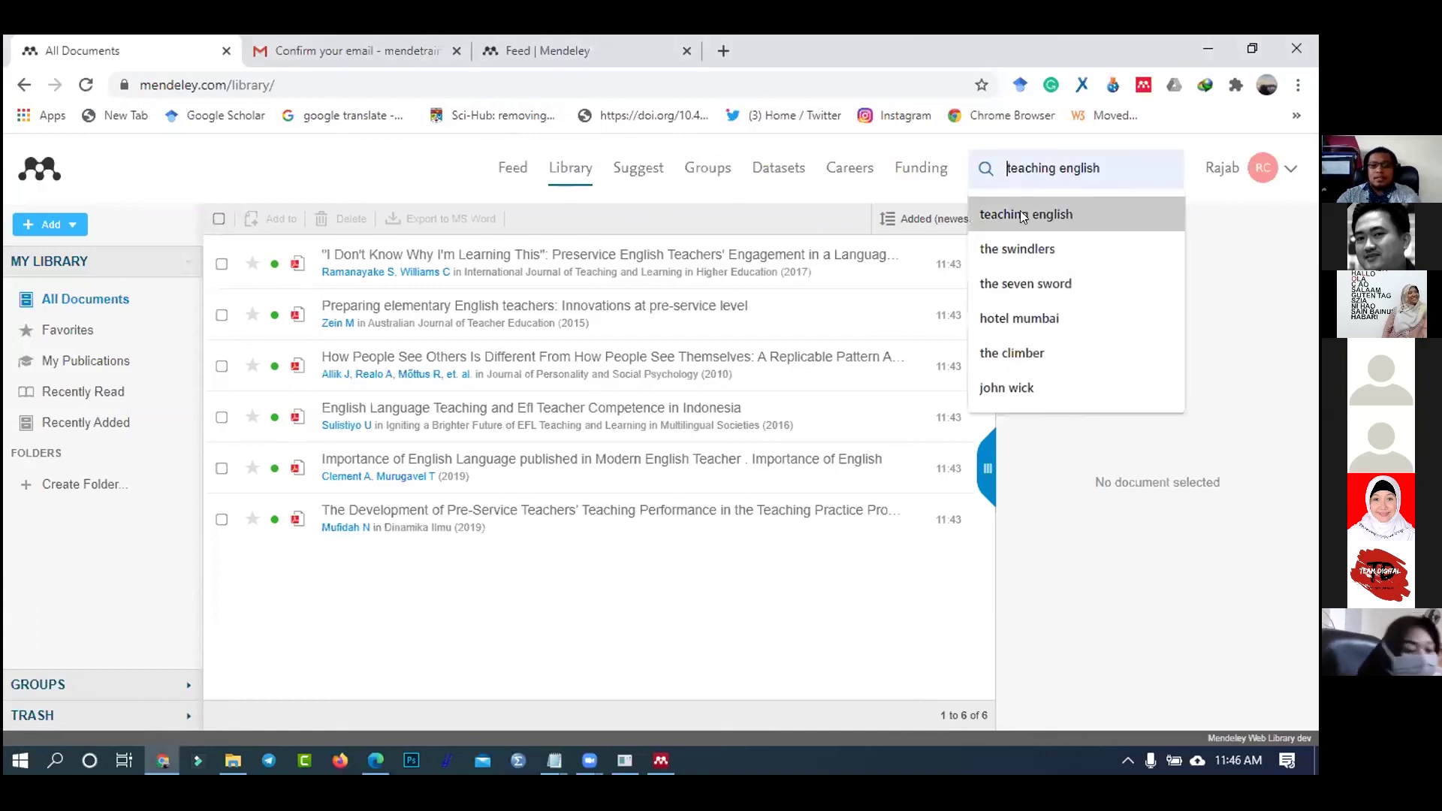
left_click(1022, 215)
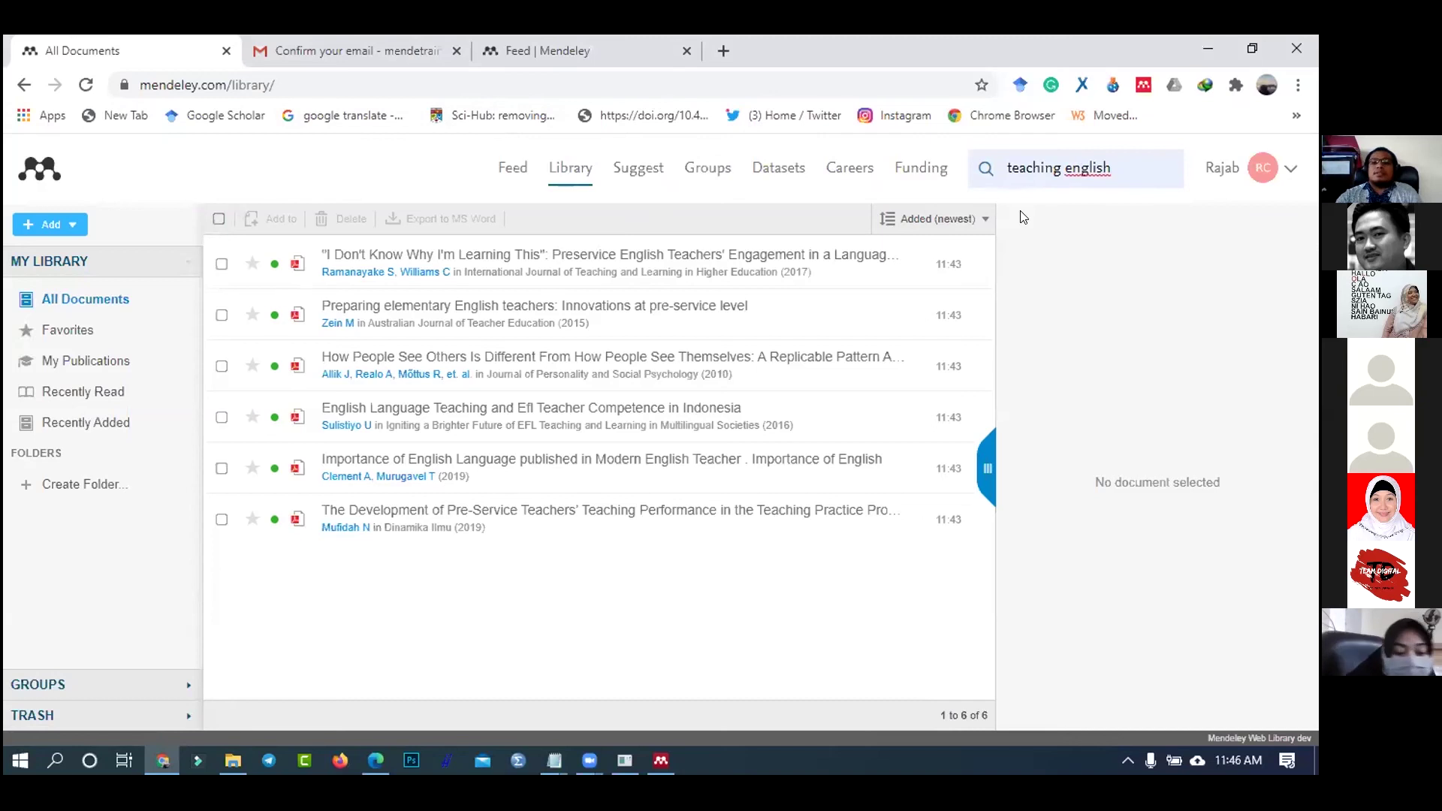
left_click(985, 169)
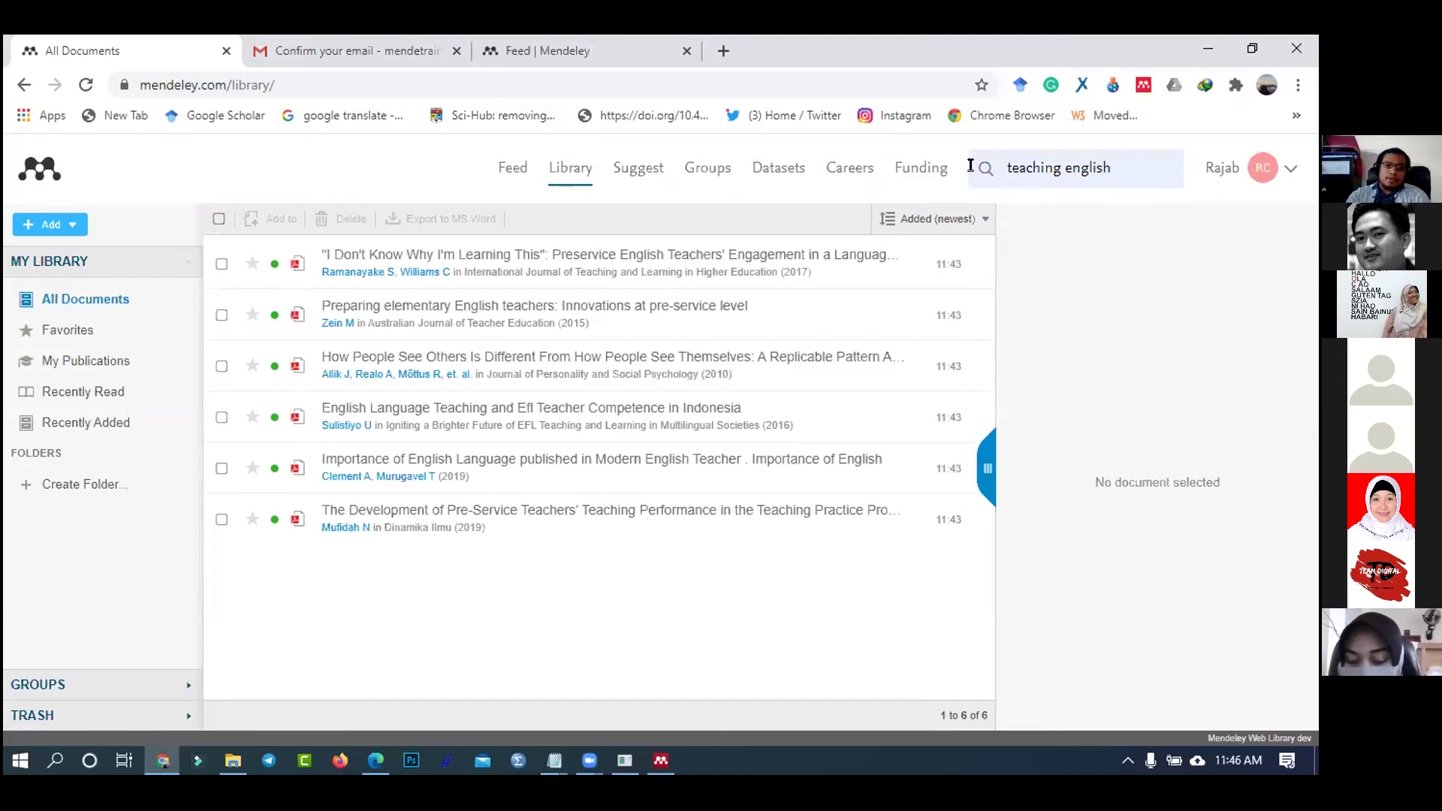
left_click(971, 166)
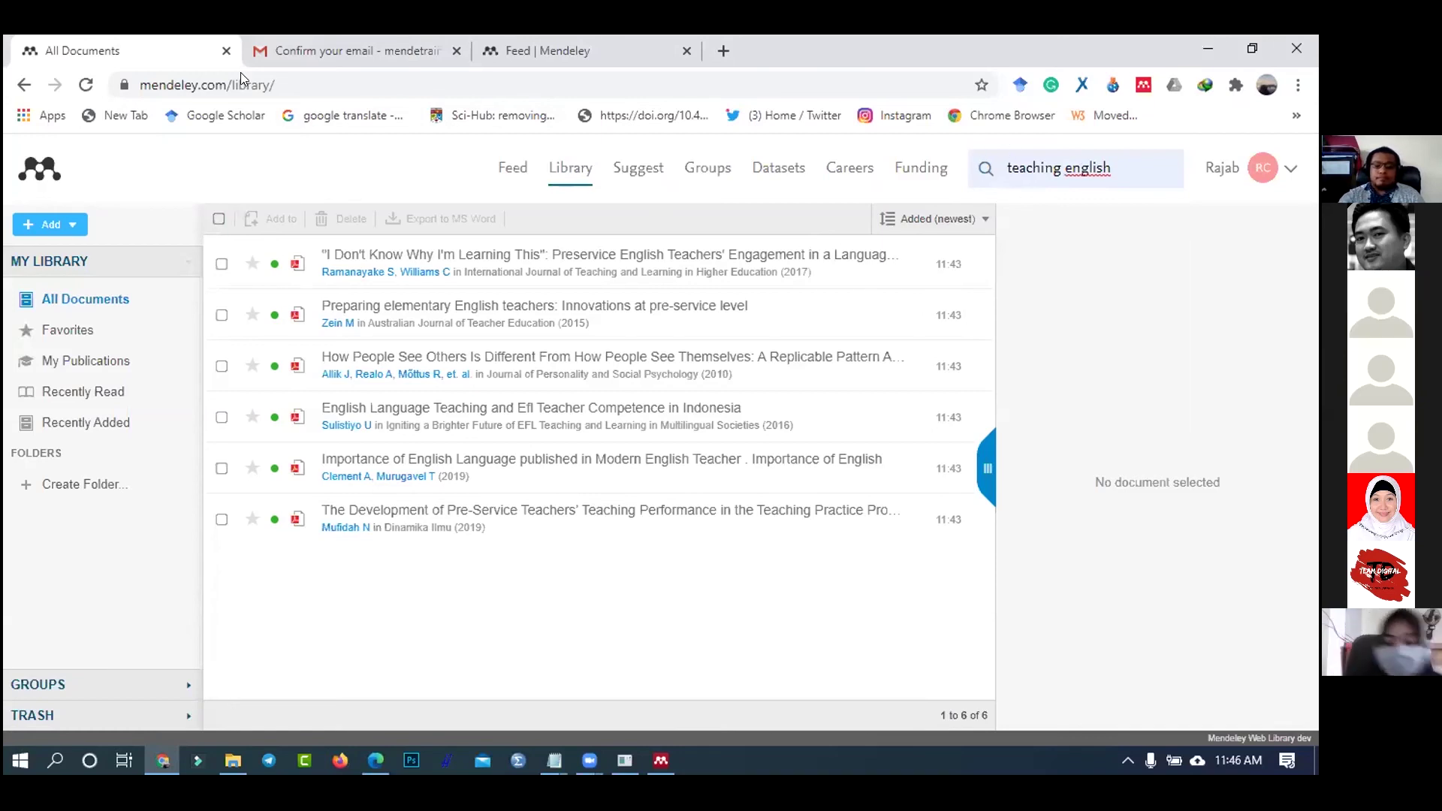
key("F5")
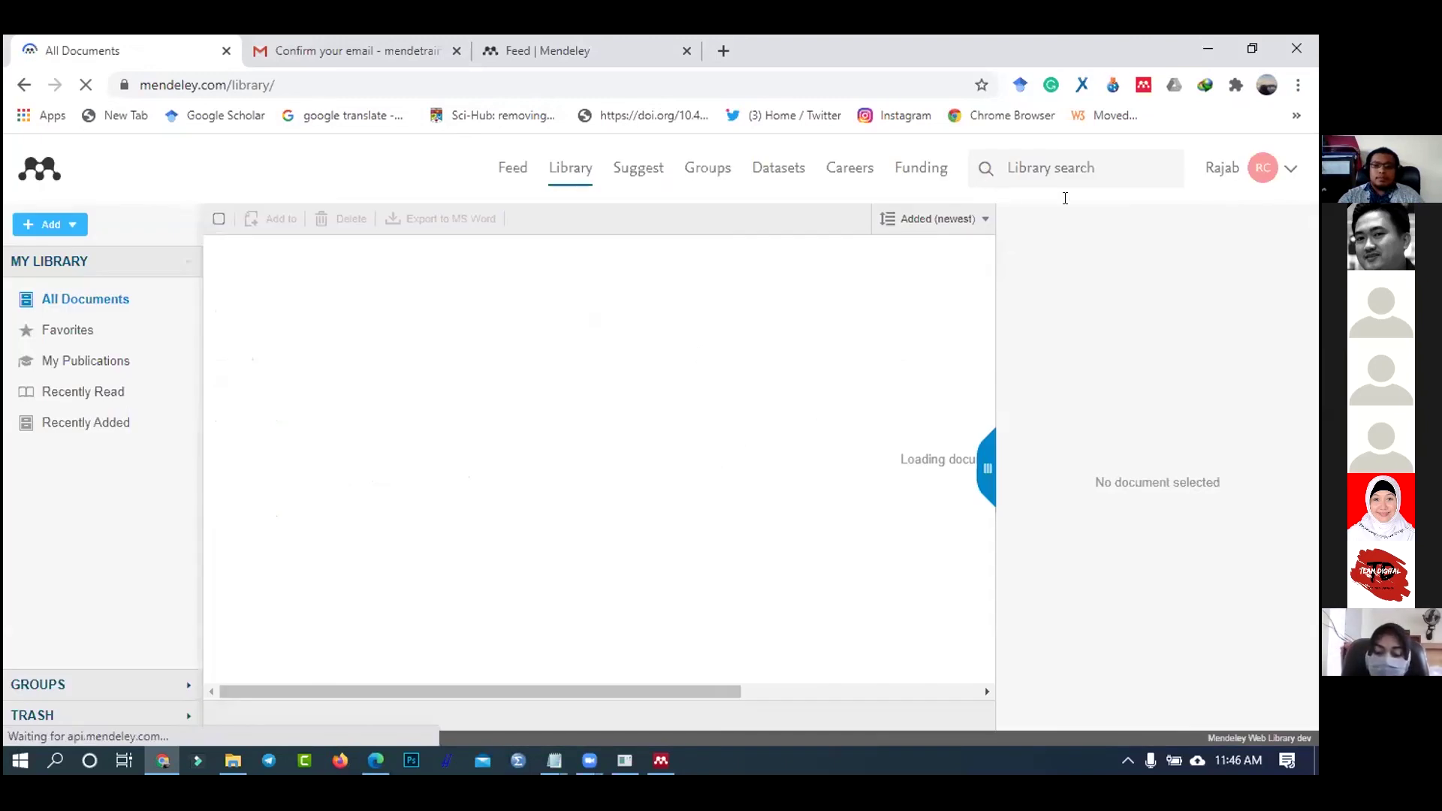
- Go to the Mendeley feed and search the catalogue's papers for "teaching english"
left_click(502, 168)
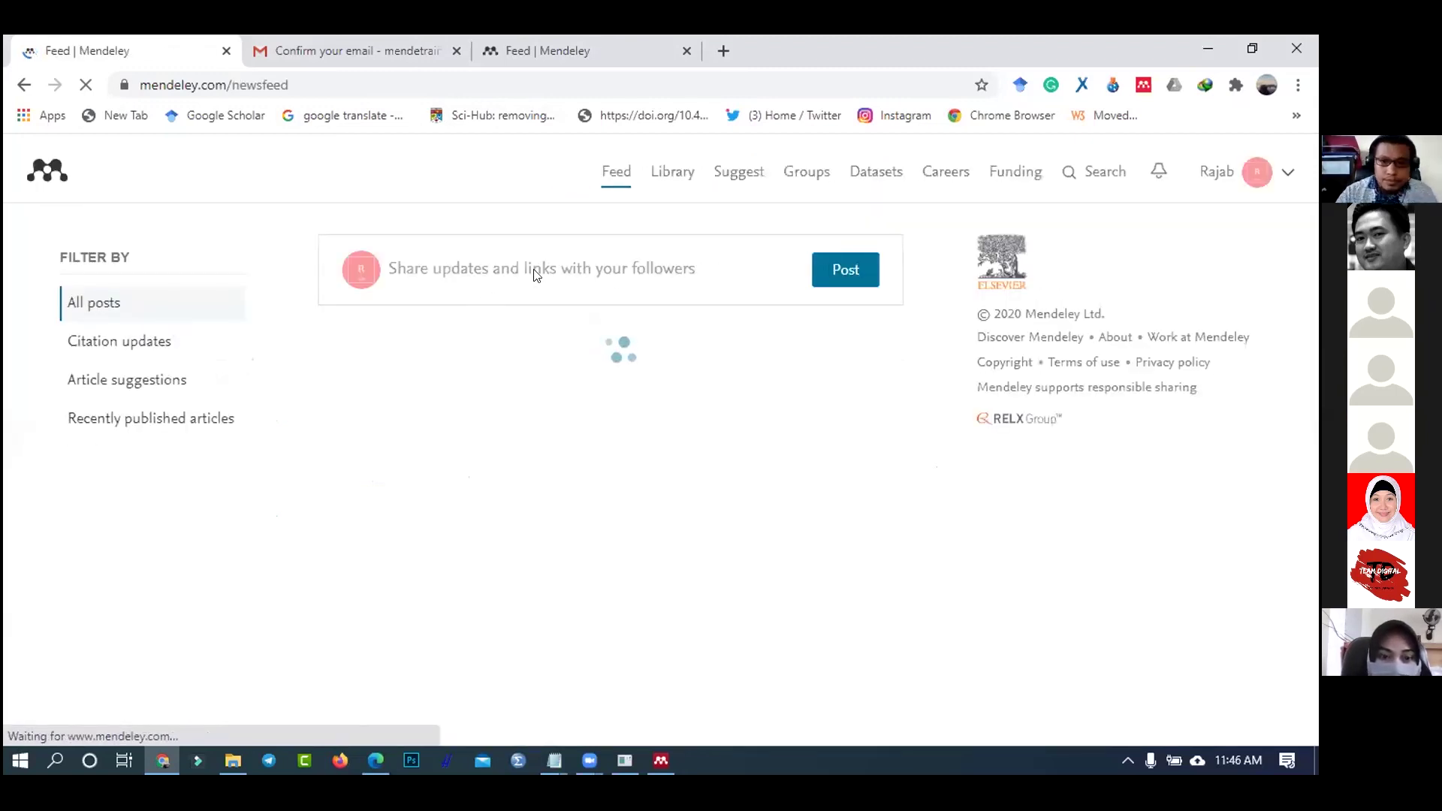
left_click(1046, 175)
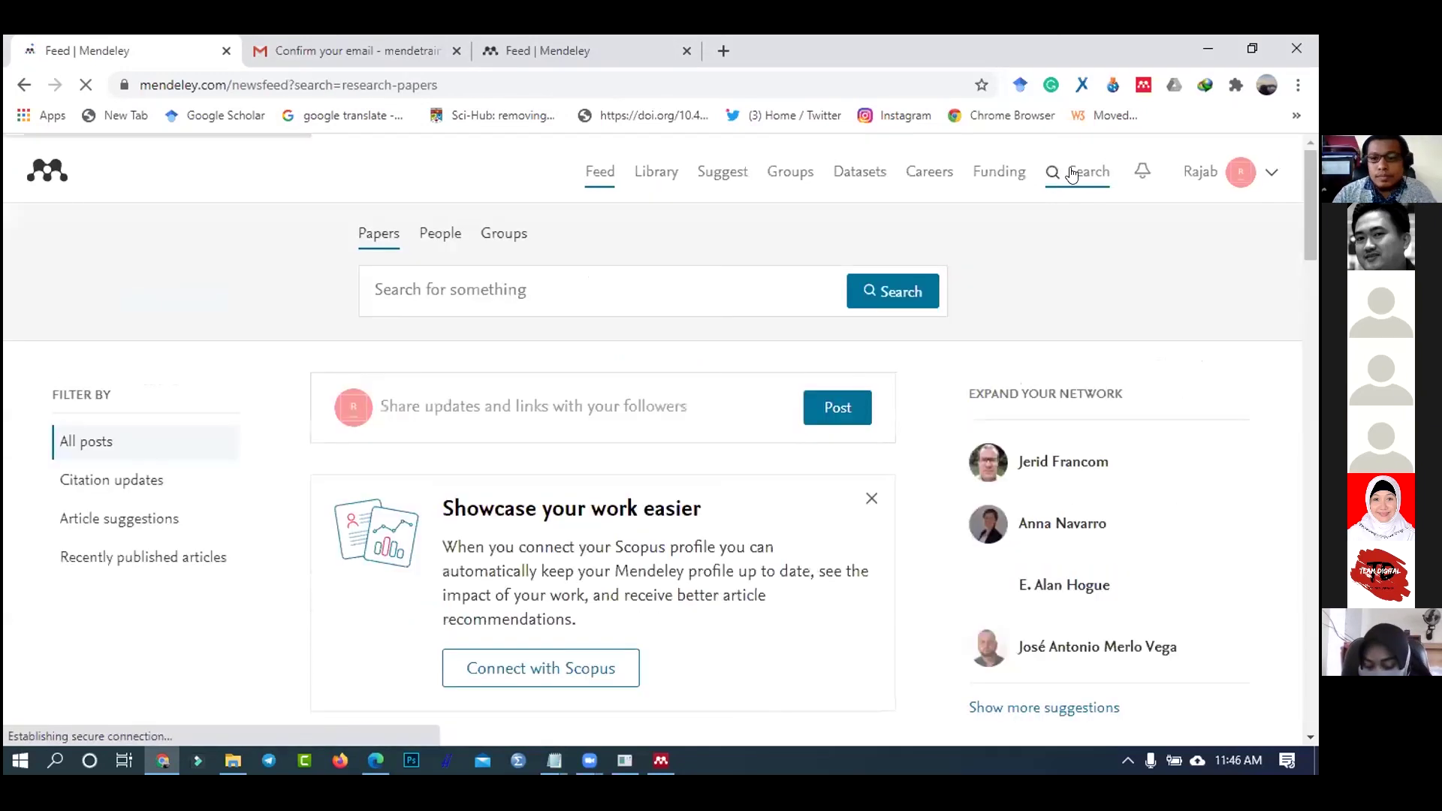
left_click(448, 282)
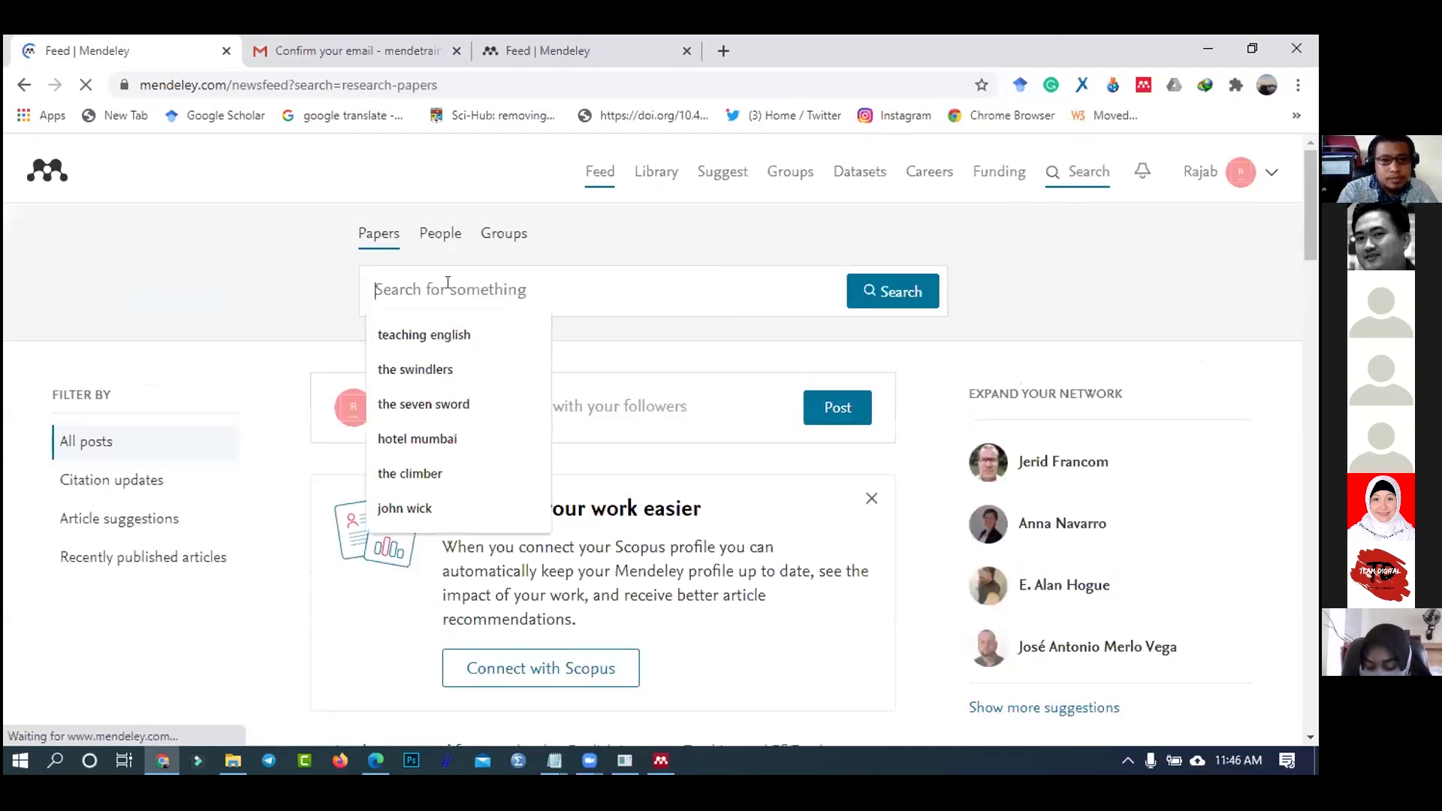
left_click(473, 336)
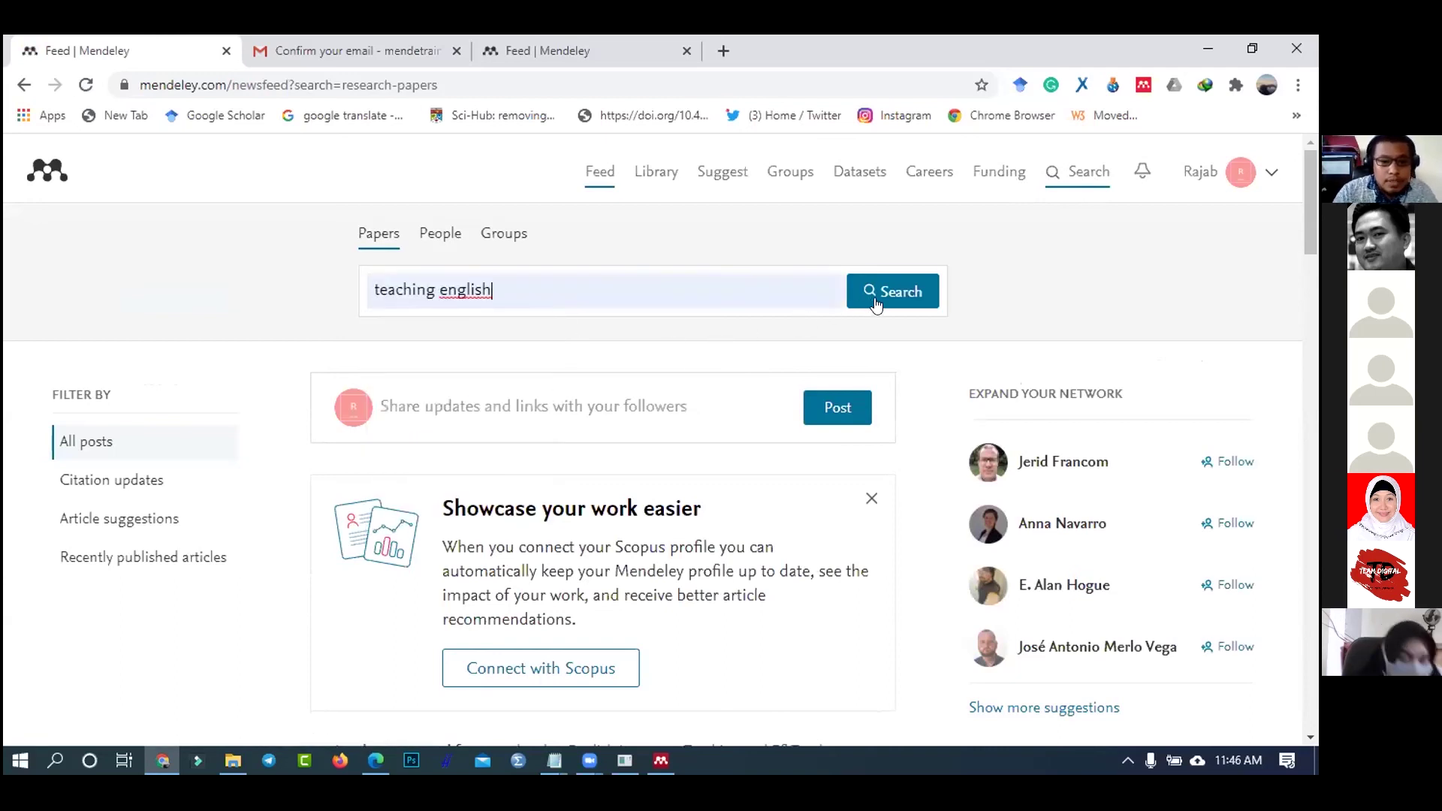
left_click(876, 297)
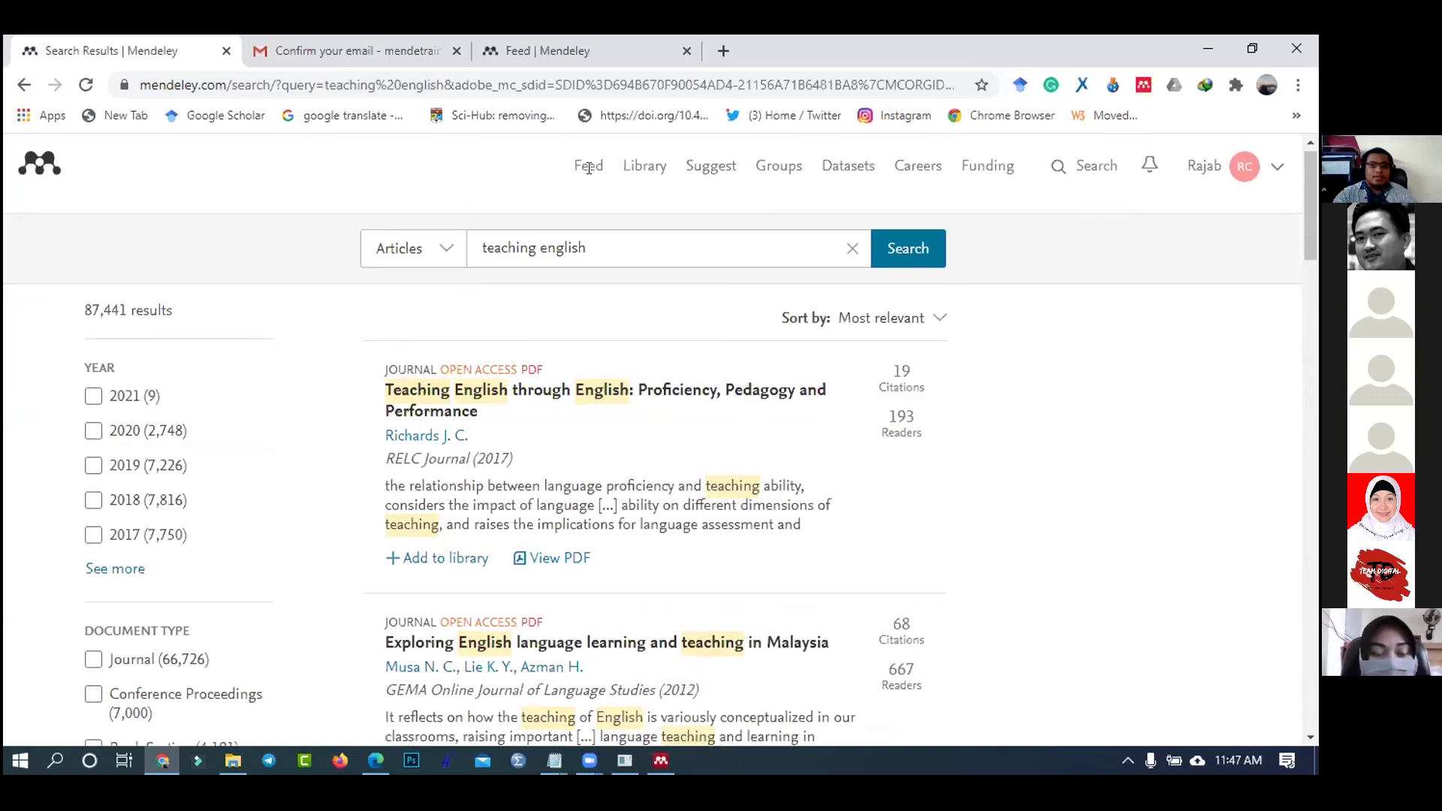
- Add "Teaching English through English: Proficiency, Pedagogy and Performance" and "Exploring English language learning and teaching in Malaysia" to the library from the search results
scroll(402, 293, "down", 2)
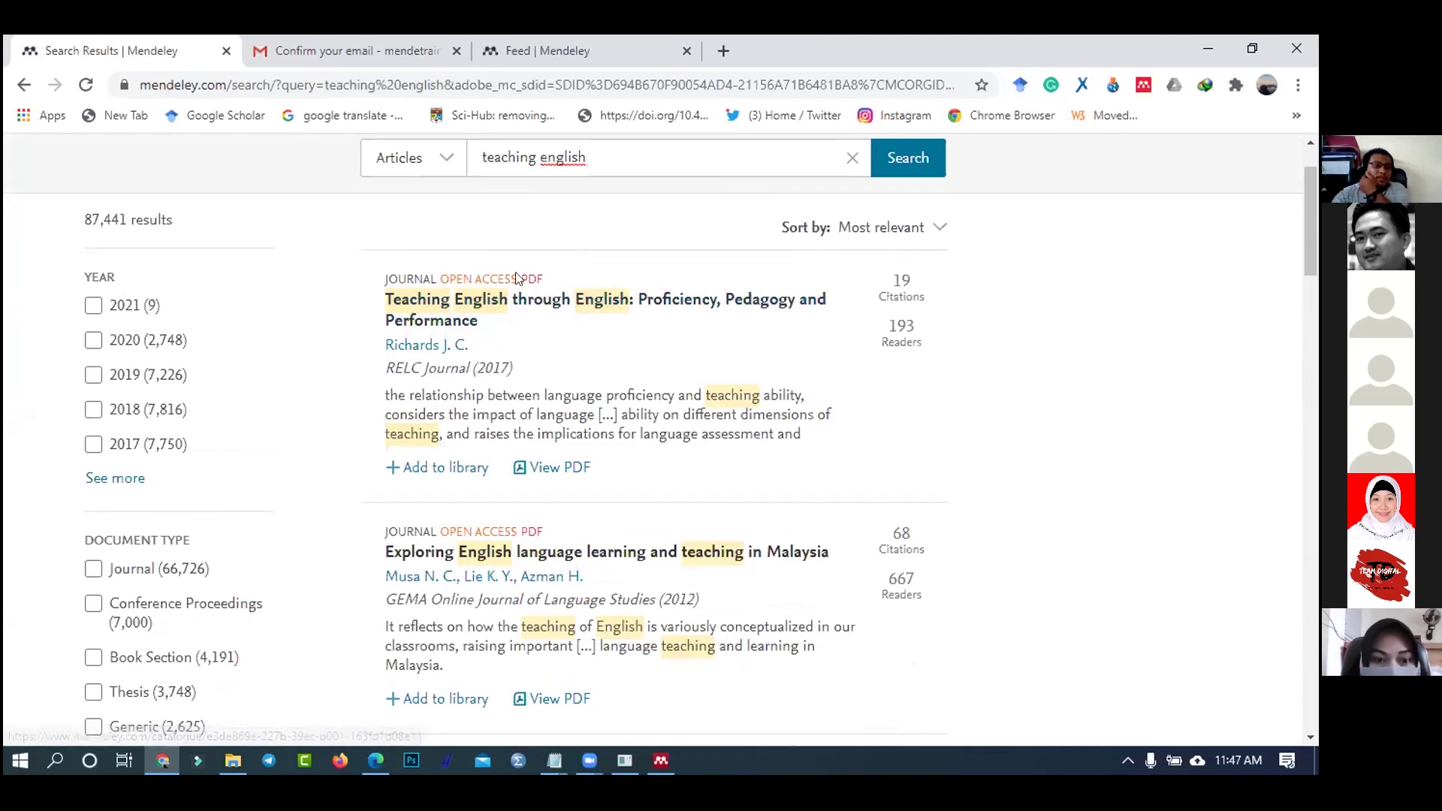
scroll(511, 316, "down", 1)
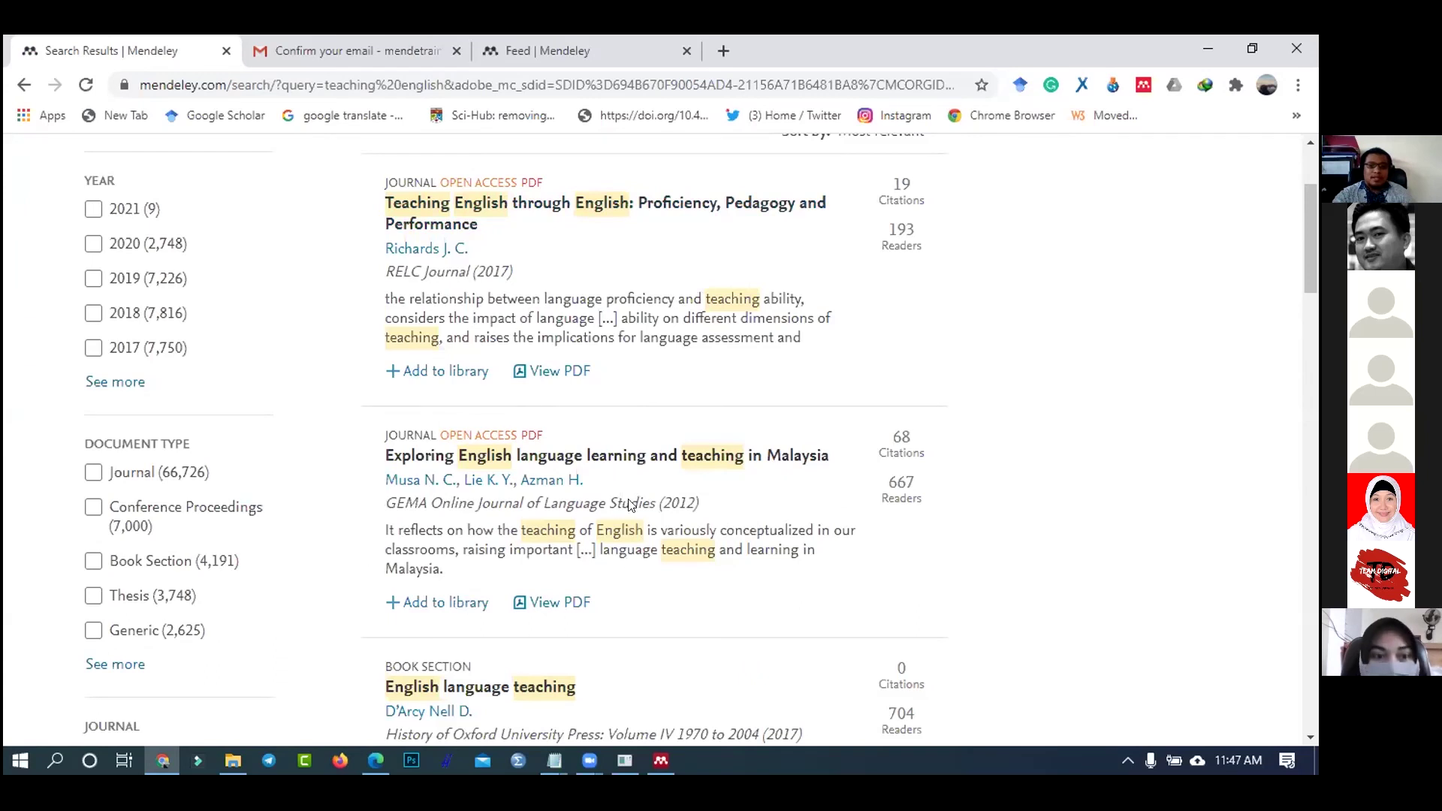
scroll(541, 381, "down", 1)
scroll(541, 381, "down", 2)
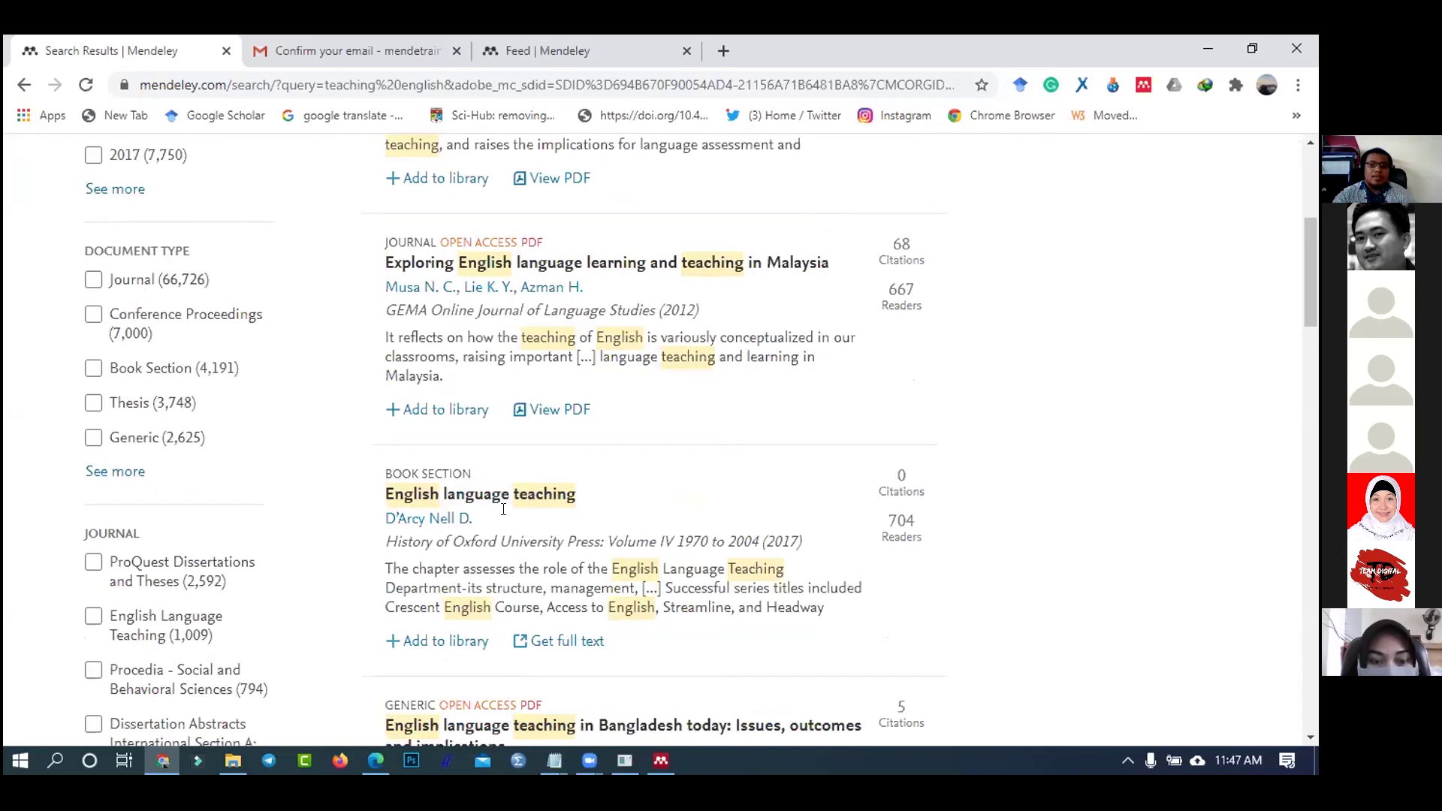
scroll(544, 587, "down", 1)
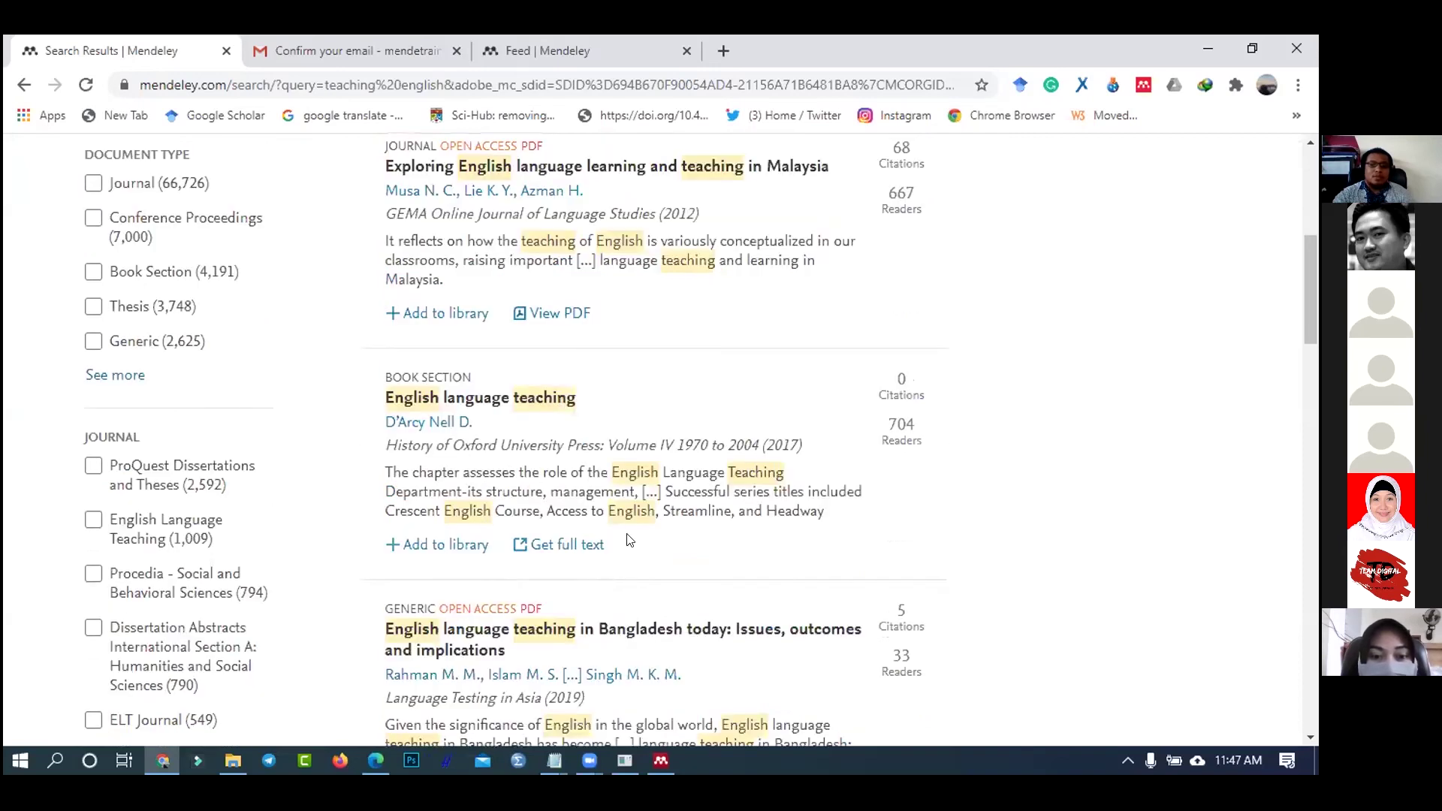
scroll(503, 478, "up", 2)
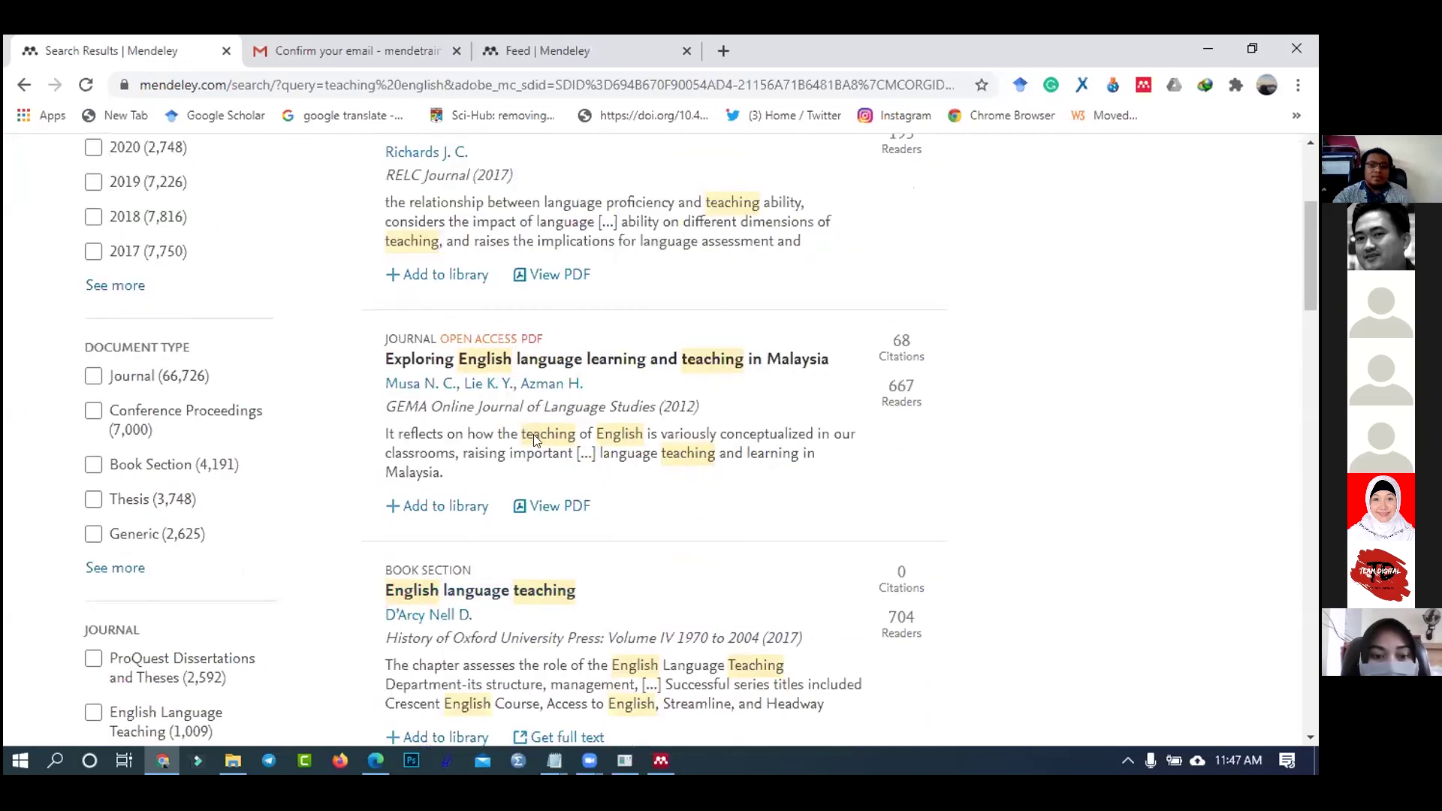
scroll(546, 400, "up", 1)
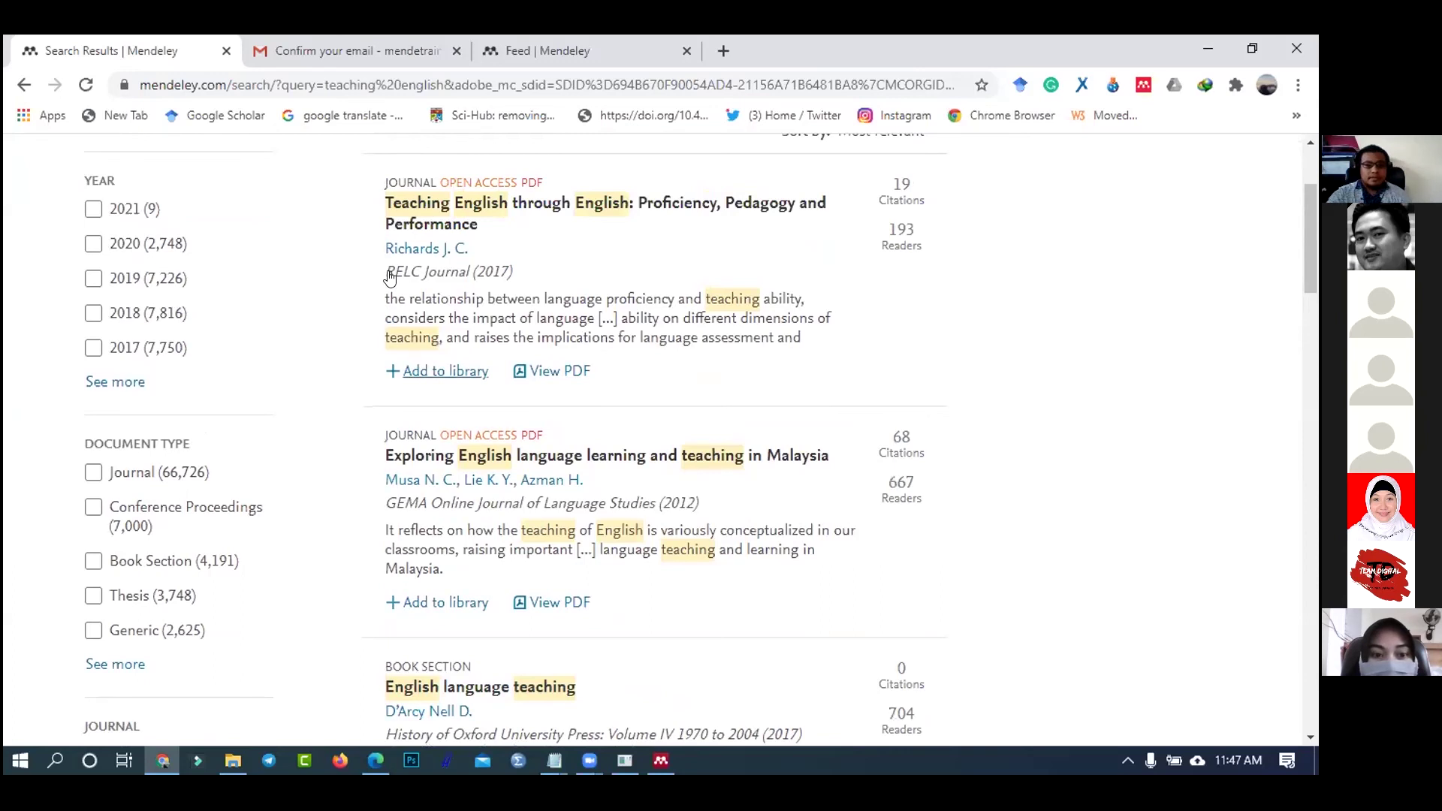
scroll(390, 278, "down", 1)
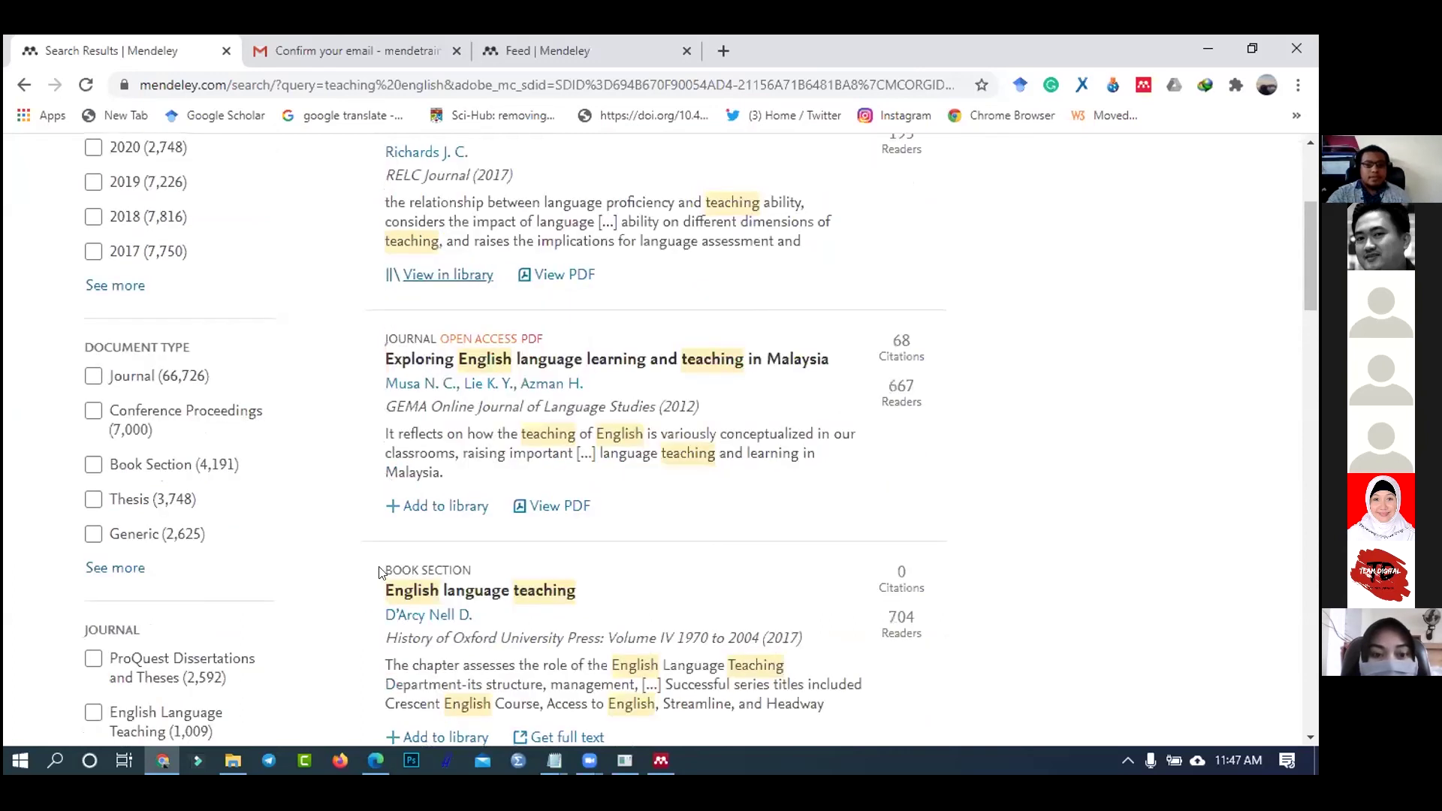
scroll(392, 601, "up", 1)
left_click(394, 604)
- Review the two added articles in the search results and open the online library to check them
scroll(406, 587, "up", 1)
scroll(428, 443, "down", 1)
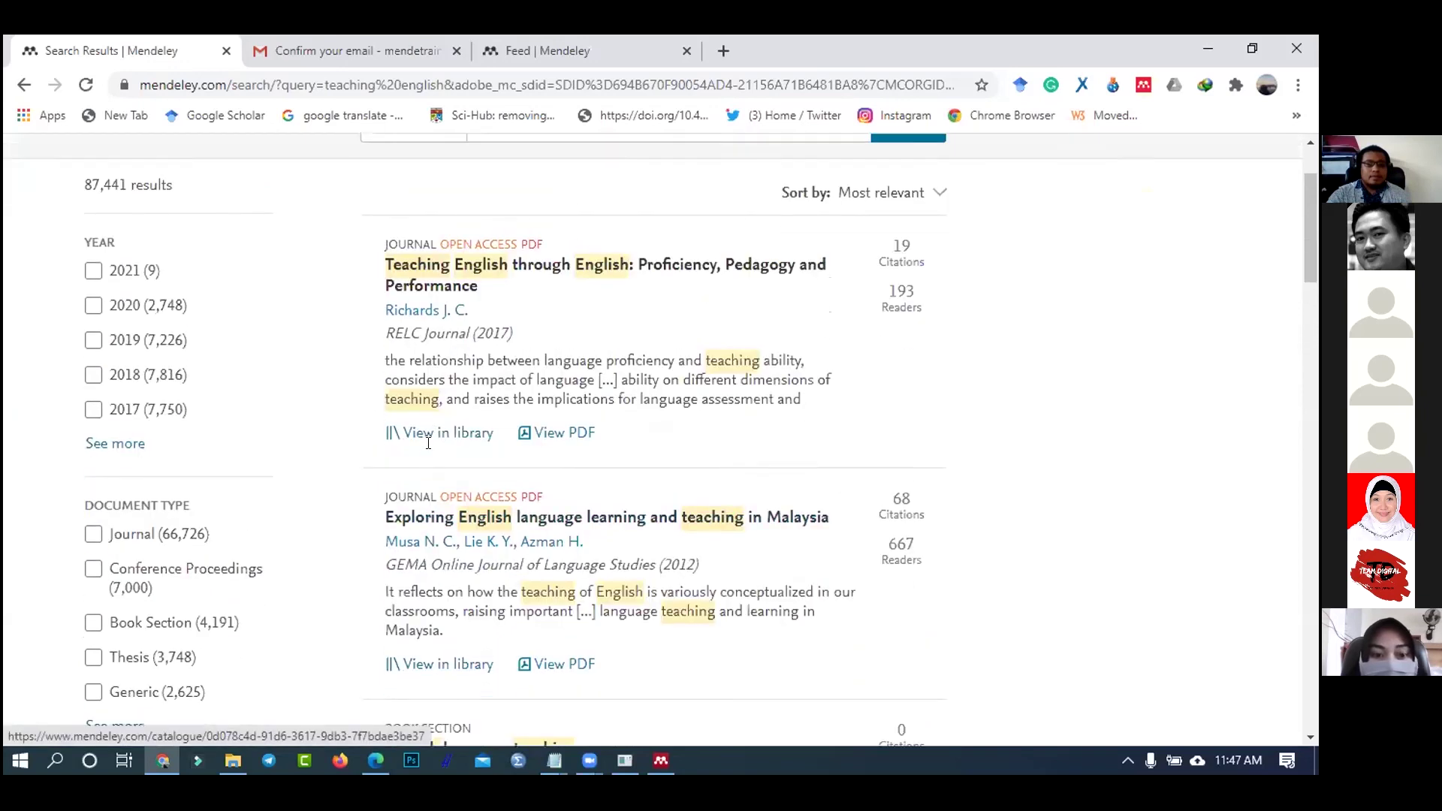
scroll(421, 398, "down", 1)
scroll(397, 271, "down", 1)
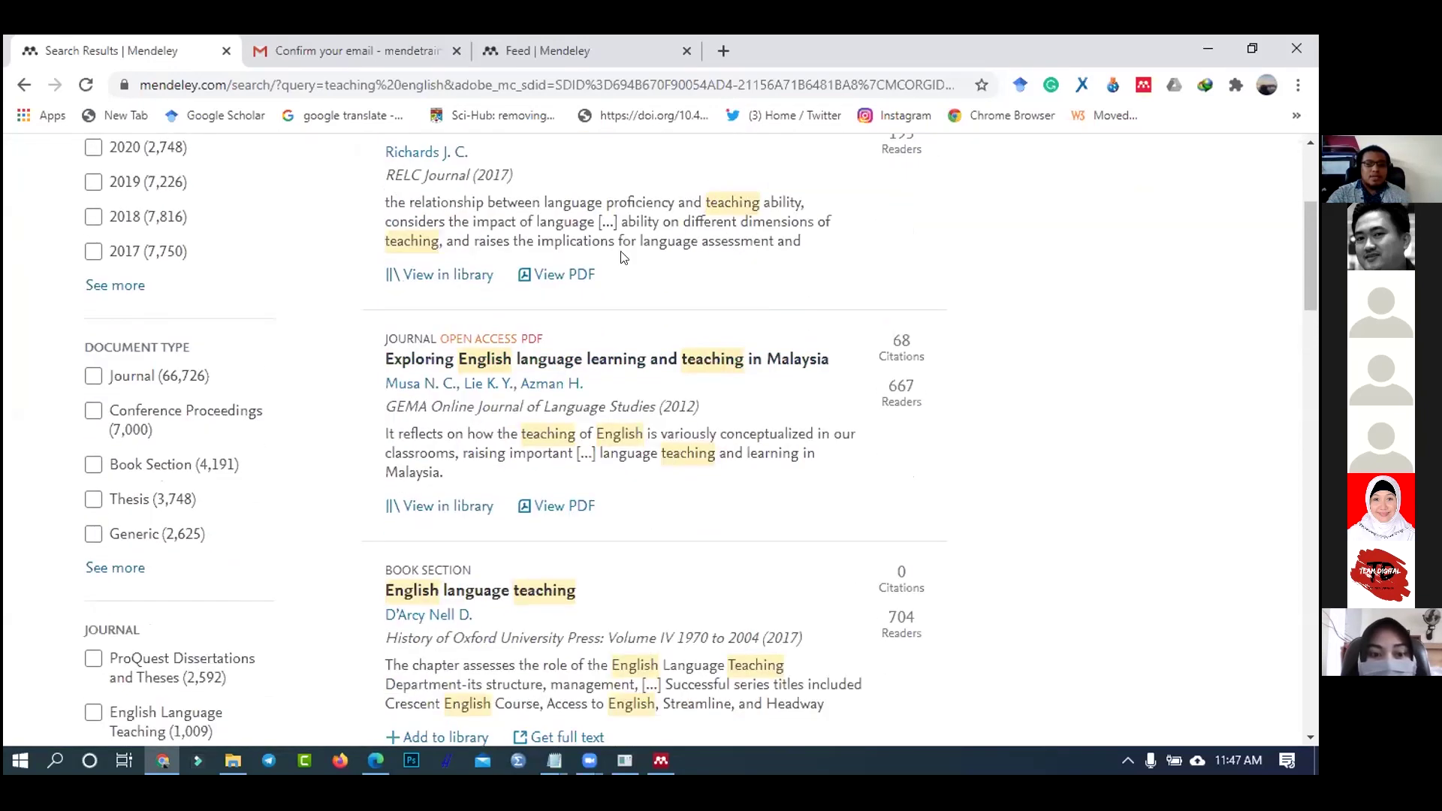
scroll(394, 461, "up", 1)
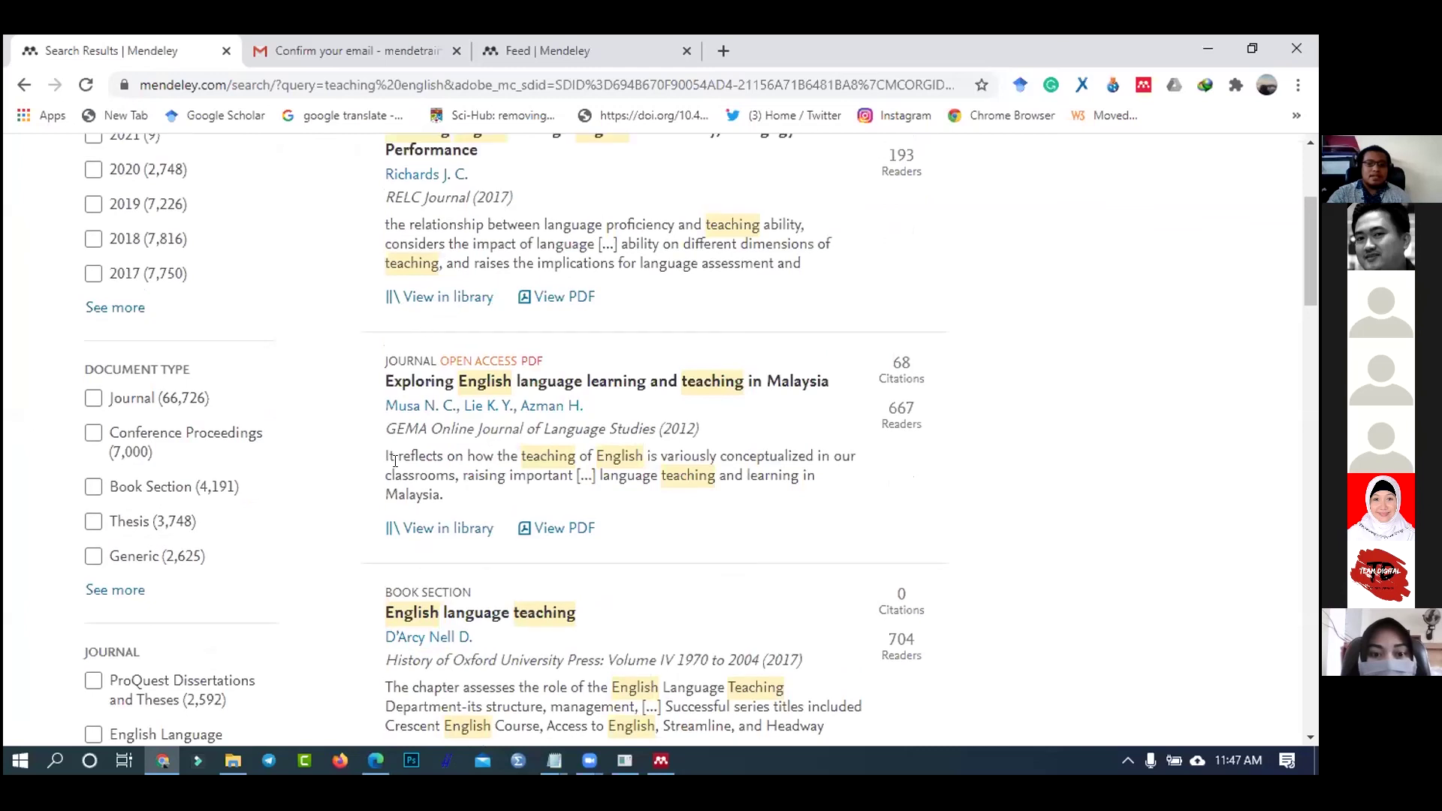
scroll(485, 447, "up", 2)
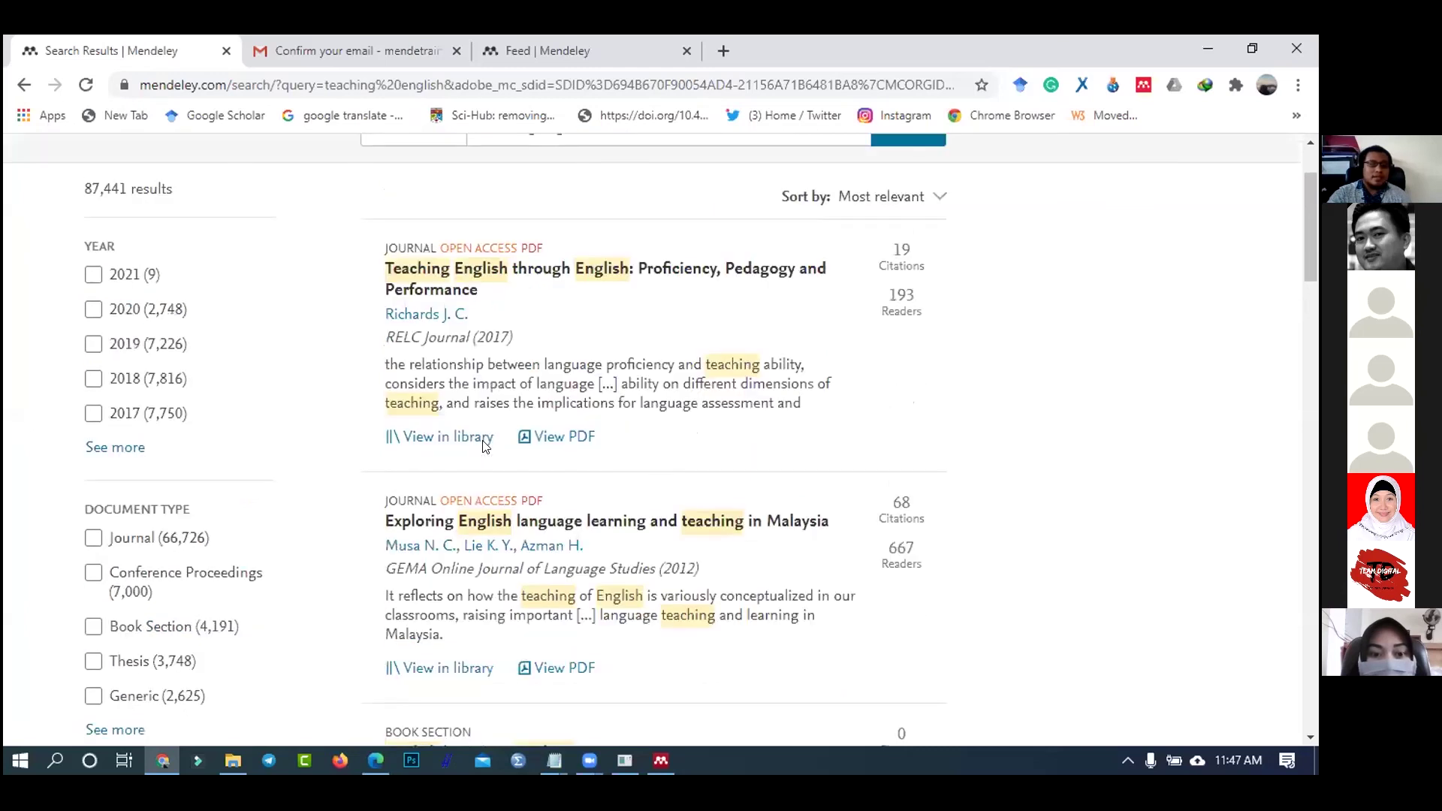
scroll(484, 447, "up", 2)
scroll(611, 195, "down", 1)
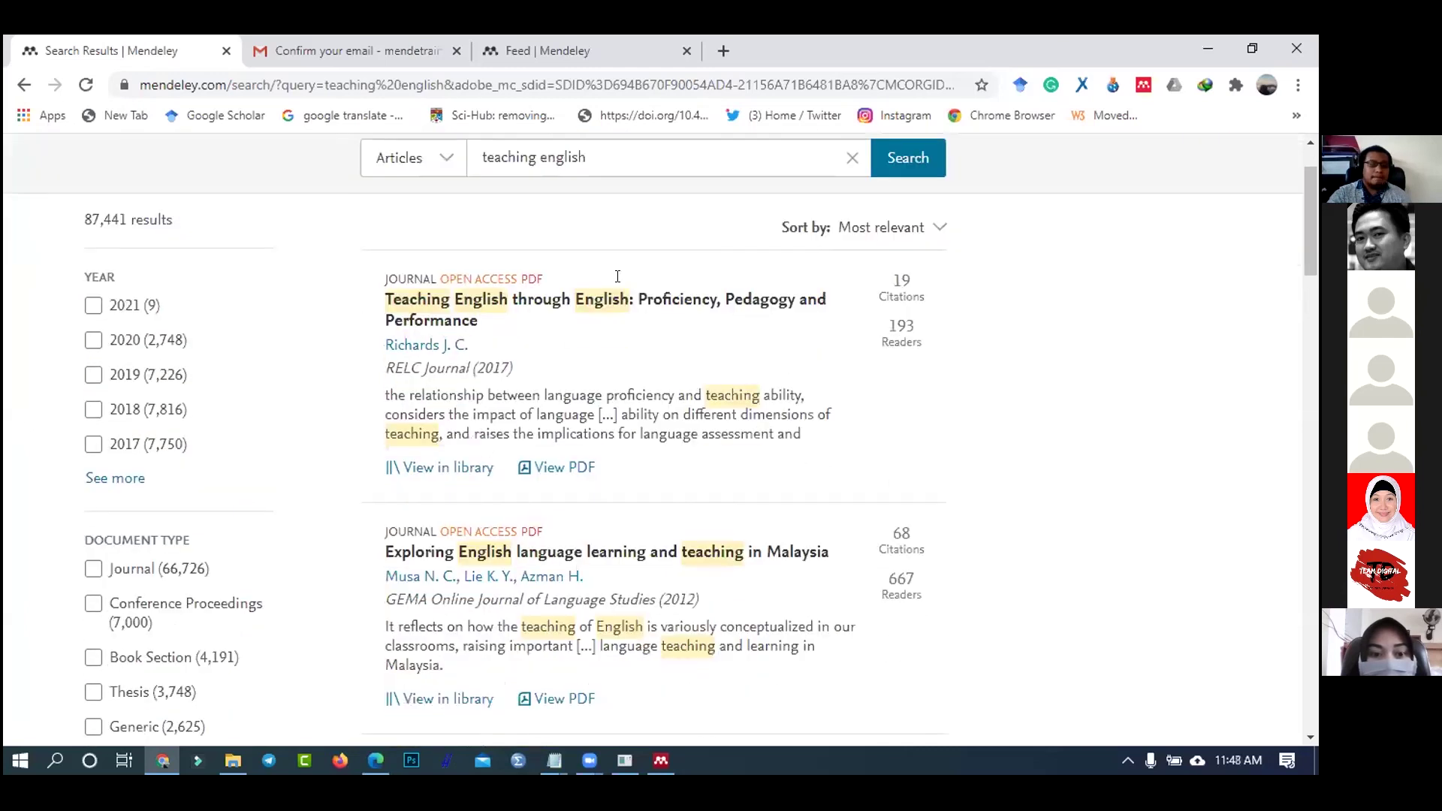
scroll(650, 176, "up", 2)
left_click(650, 172)
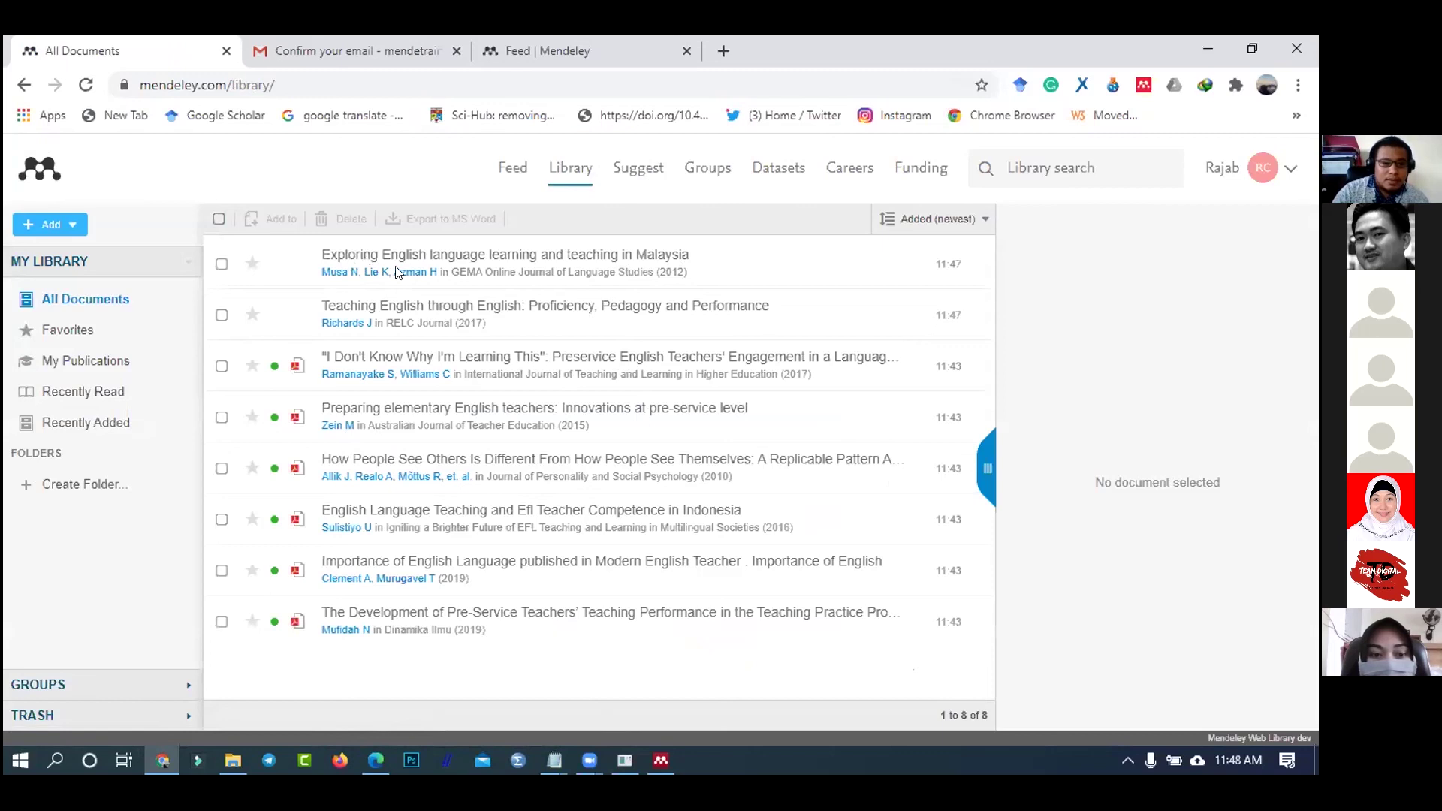
- Select the two newest library articles and try to add them to a new folder named "english"
left_click(332, 257)
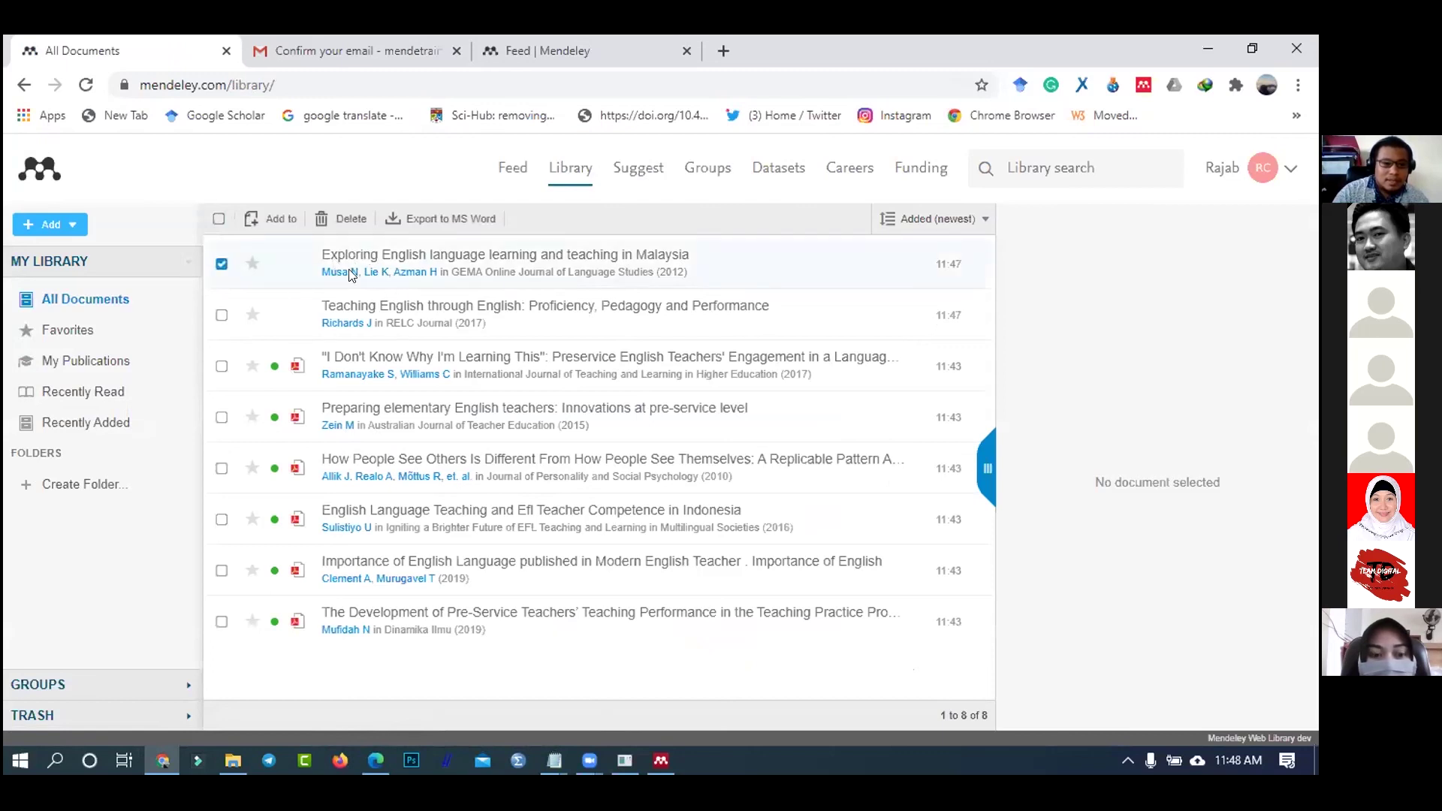
left_click(360, 317)
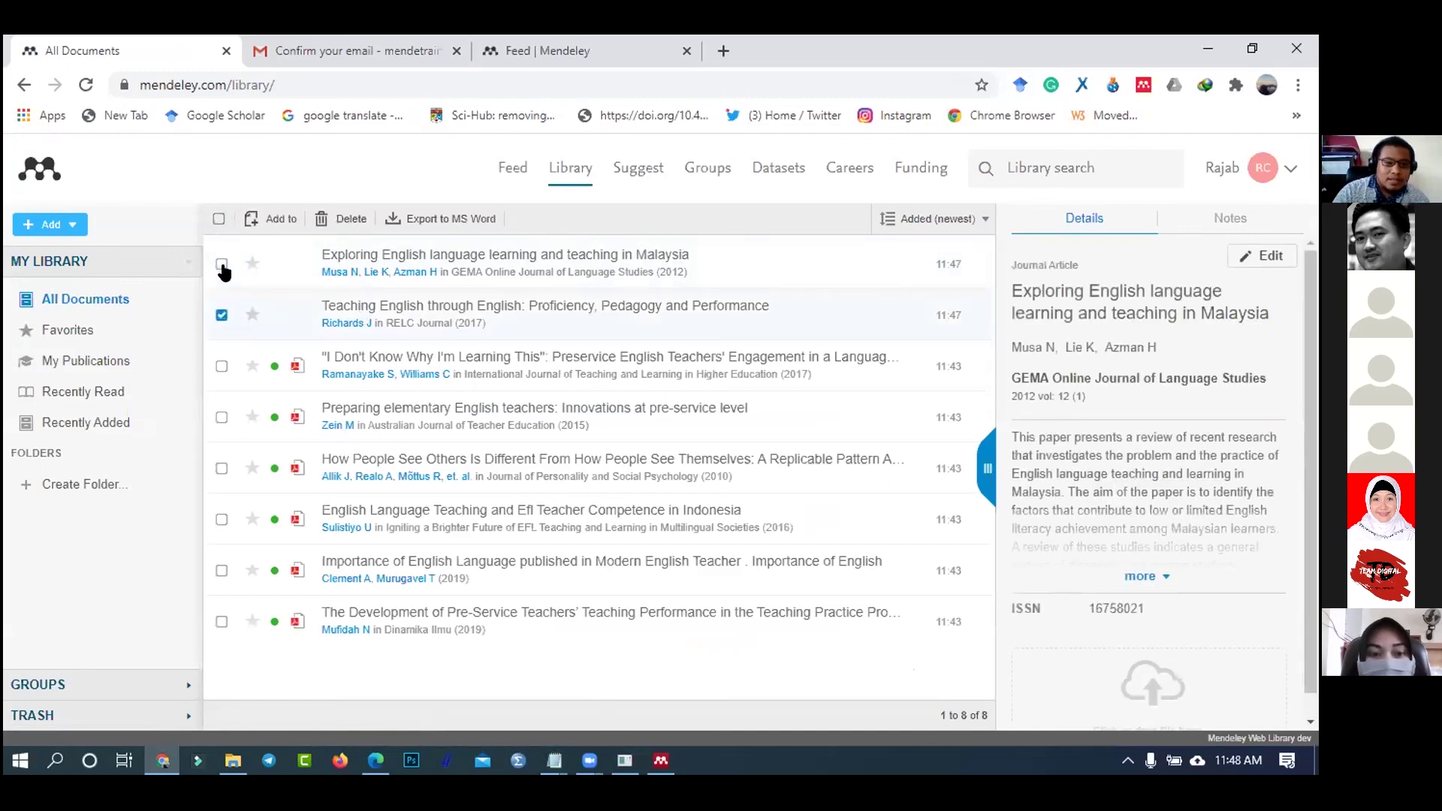
left_click(281, 225)
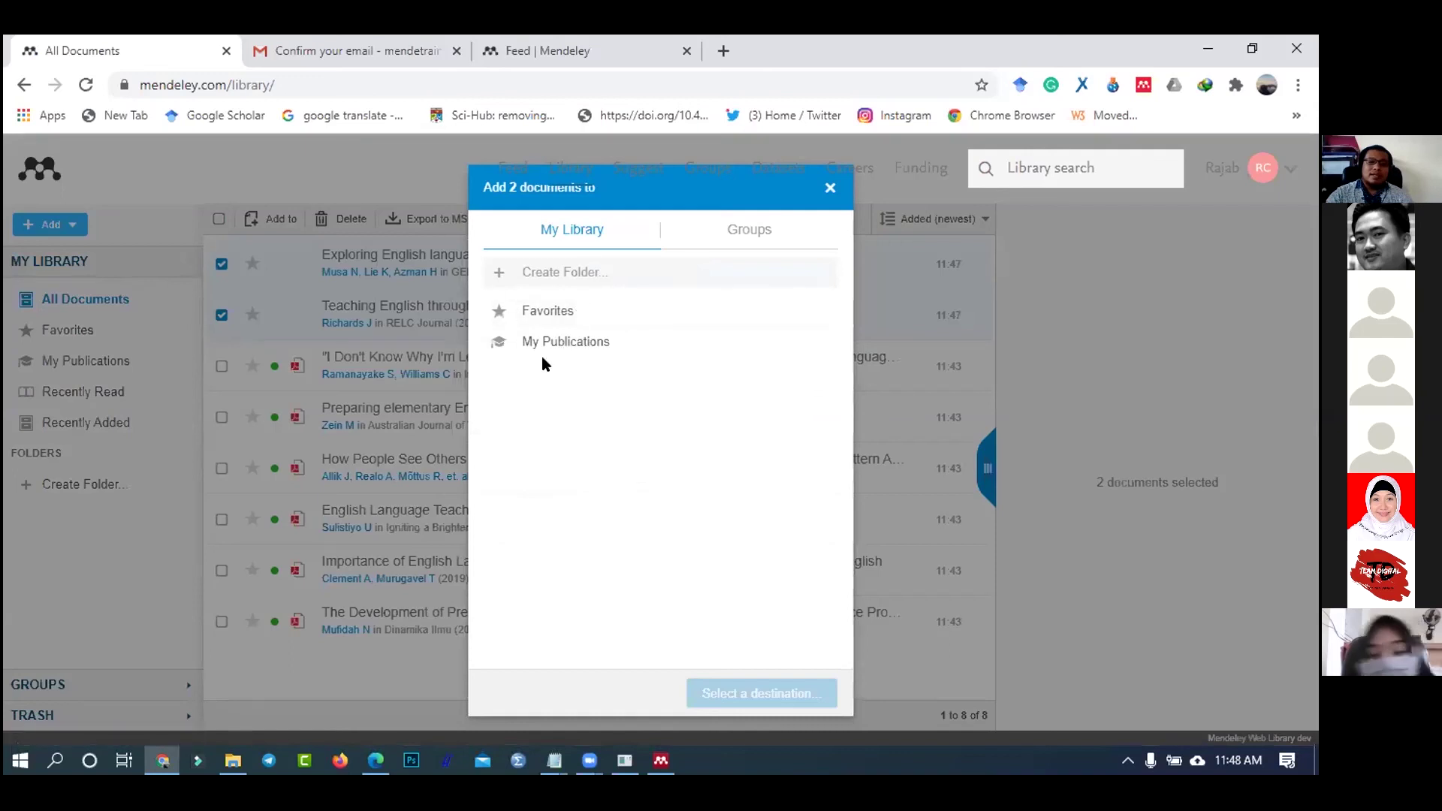
left_click(565, 275)
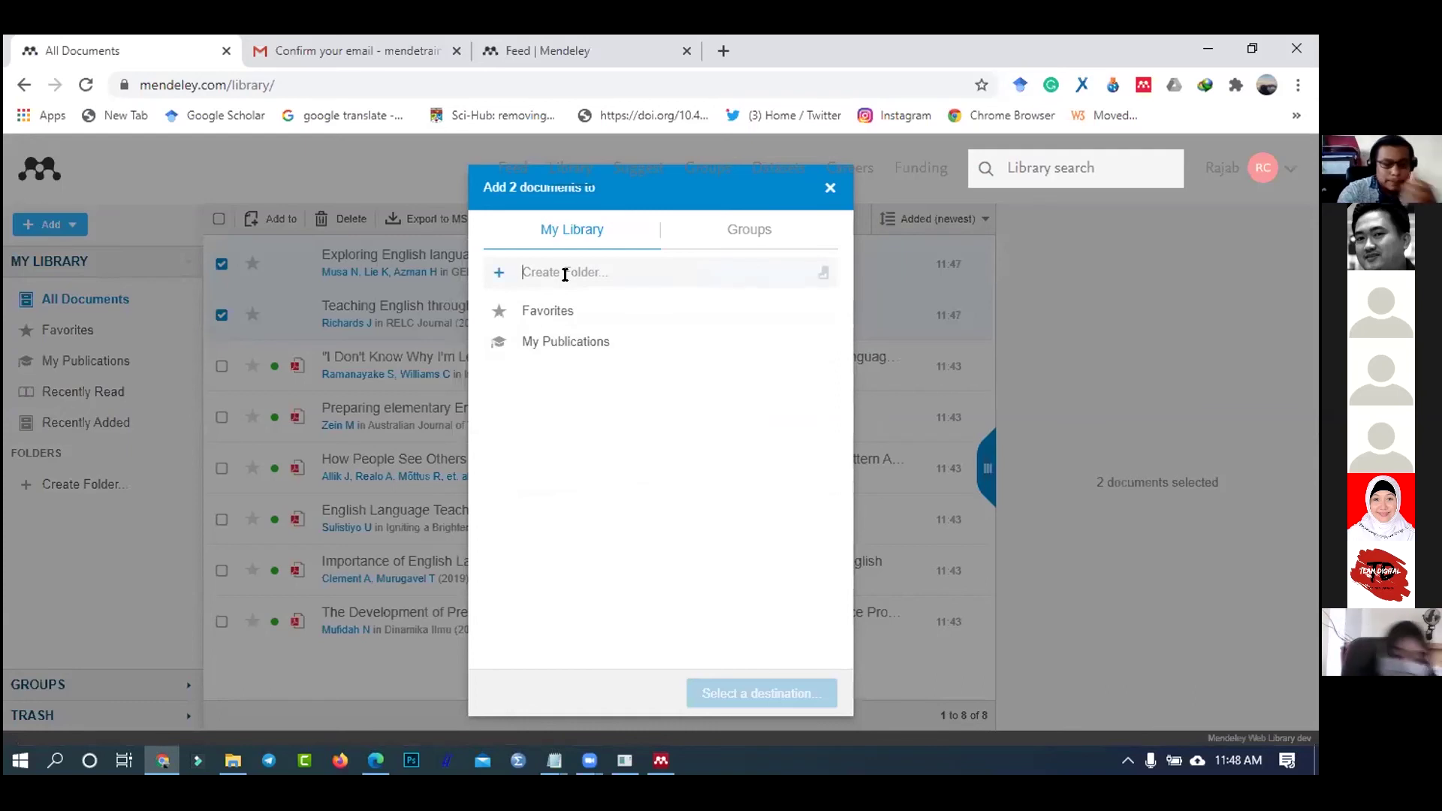
type("english")
left_click(636, 407)
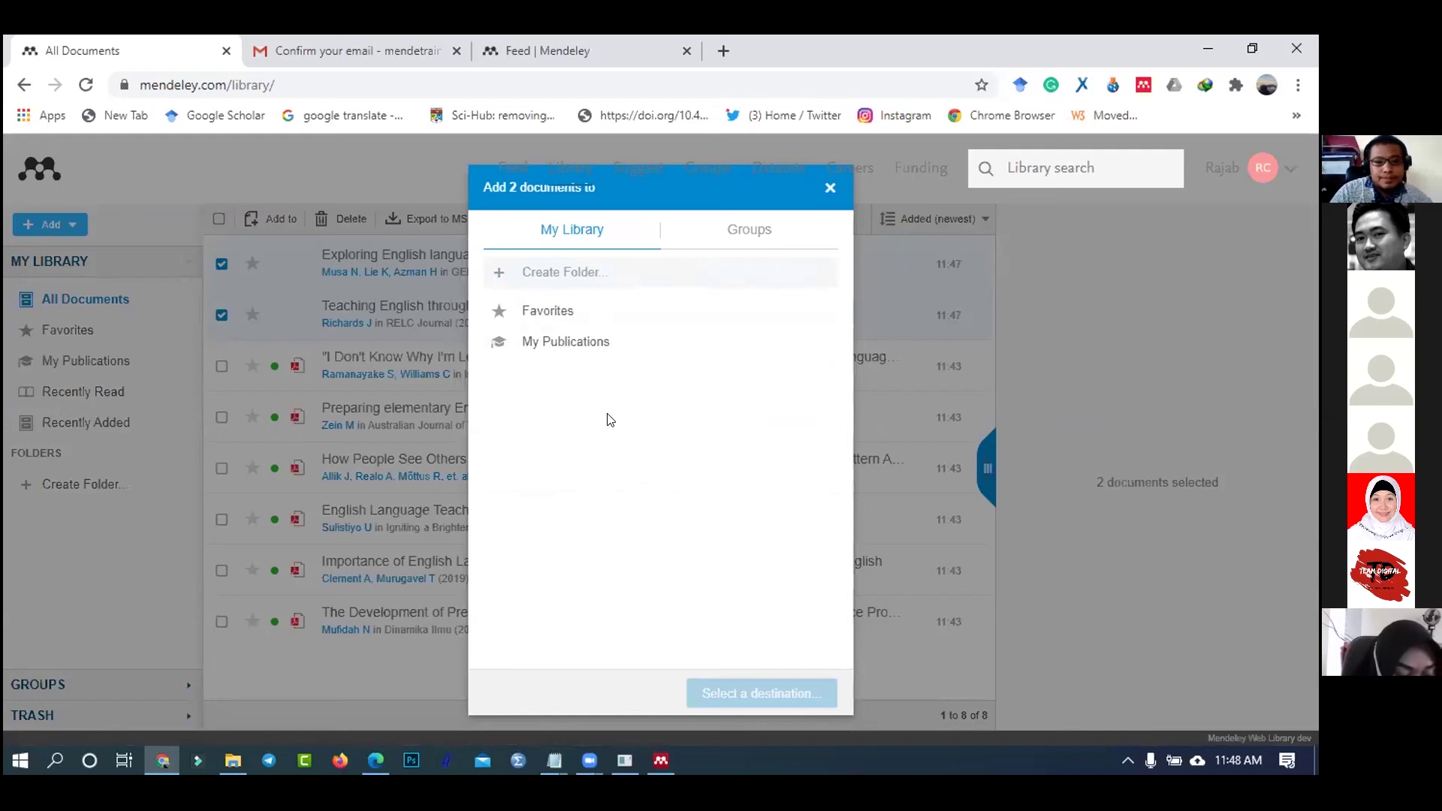
- Retry creating the "english" folder as the destination for the two selected articles
left_click(540, 273)
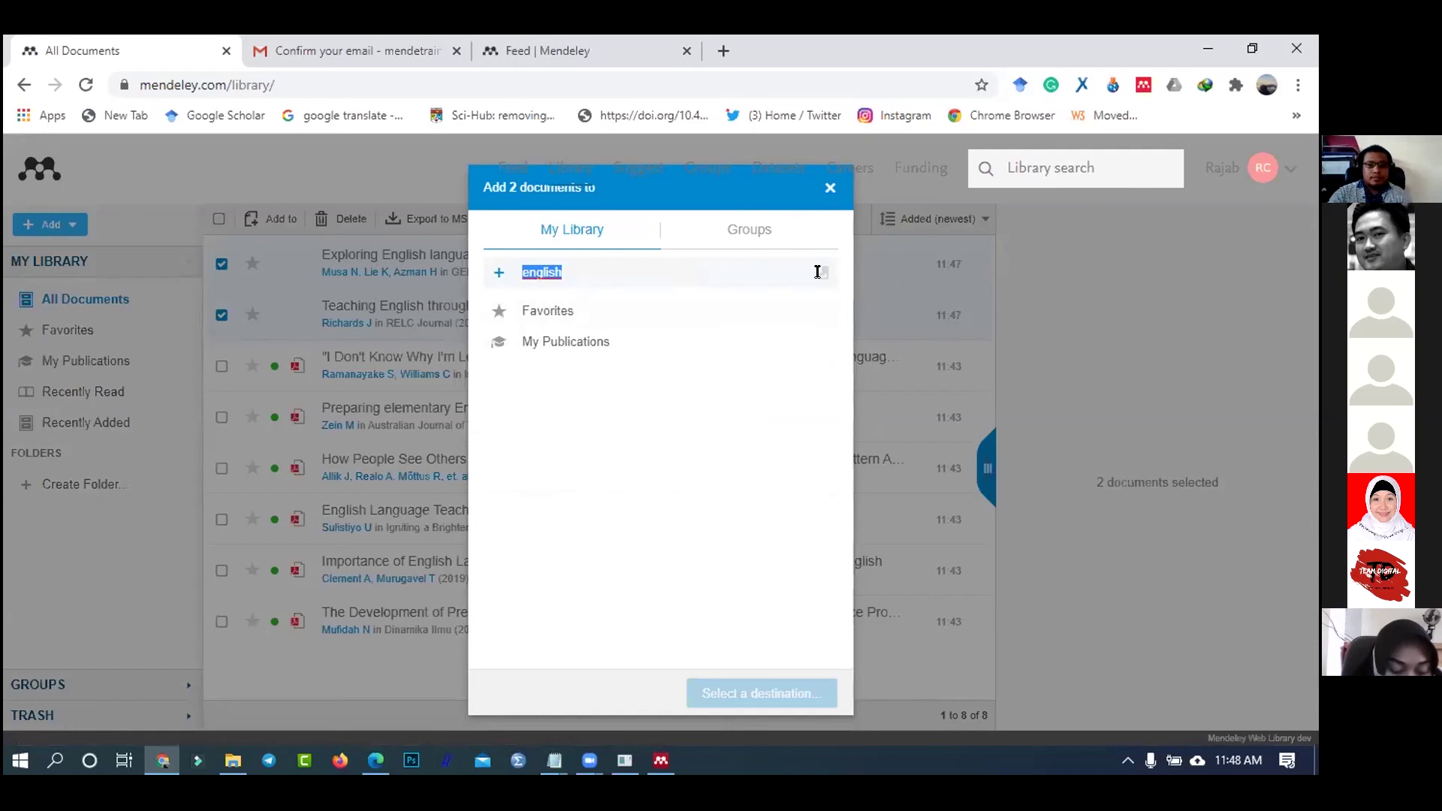
key("BackSpace")
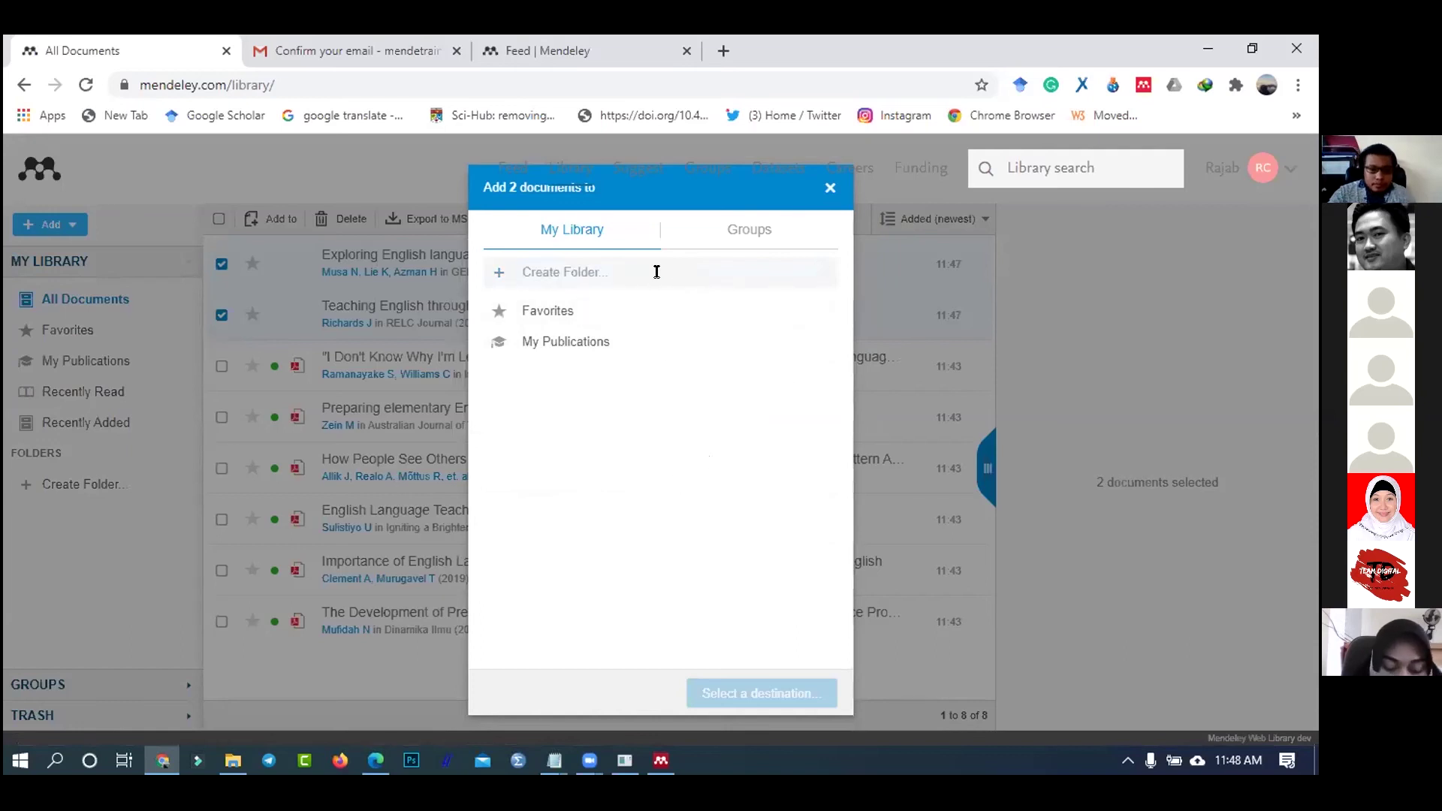
key("ctrl+z")
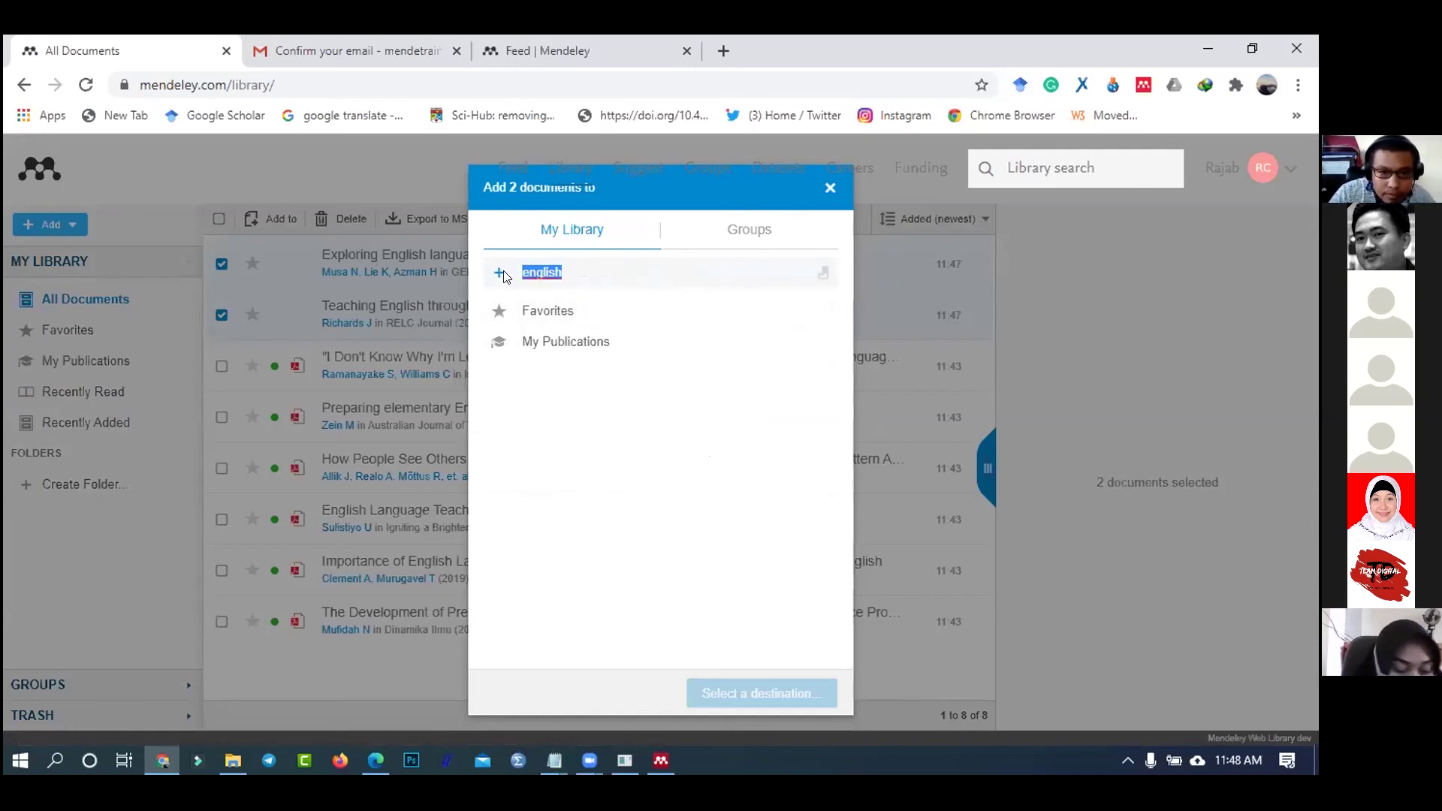
left_click(712, 229)
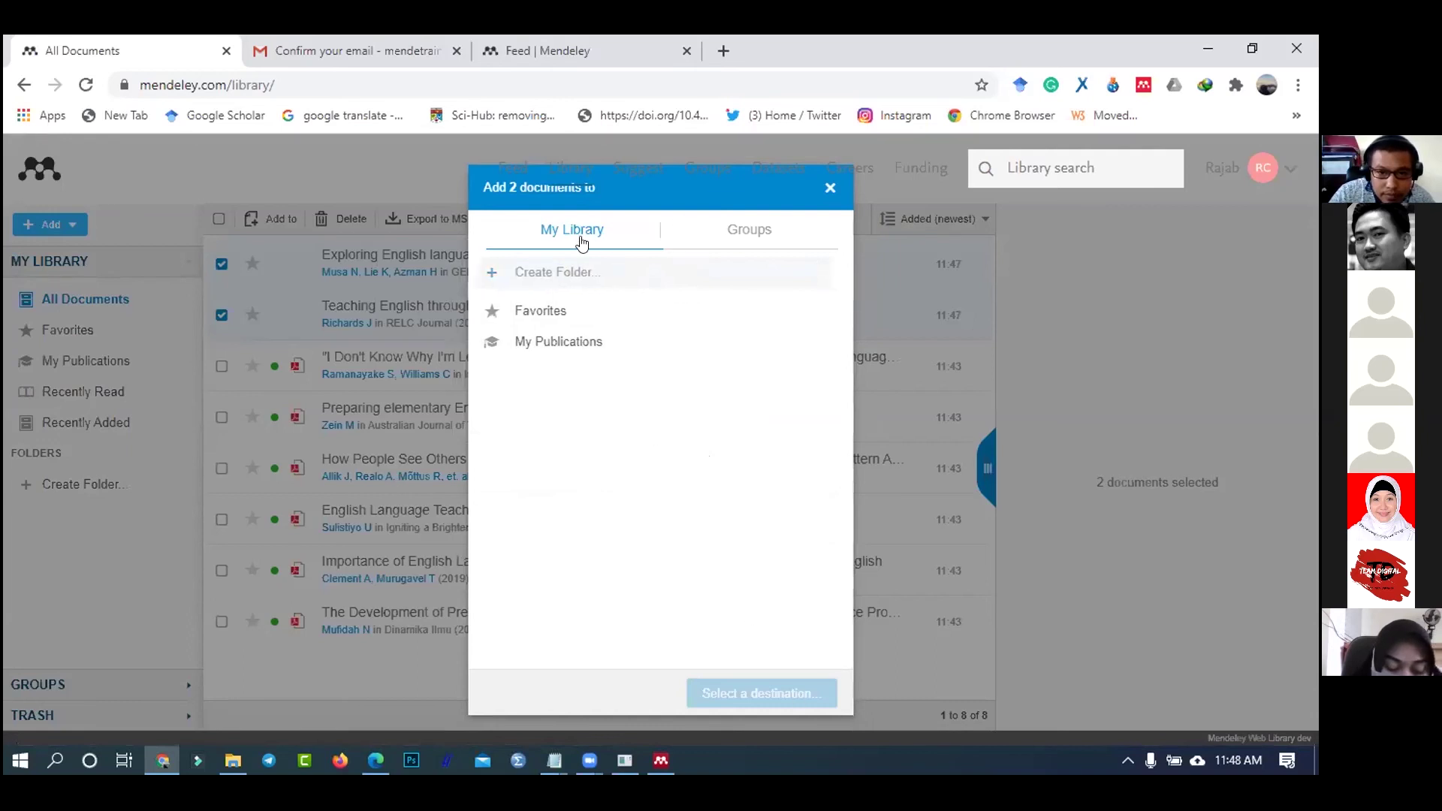
left_click(568, 239)
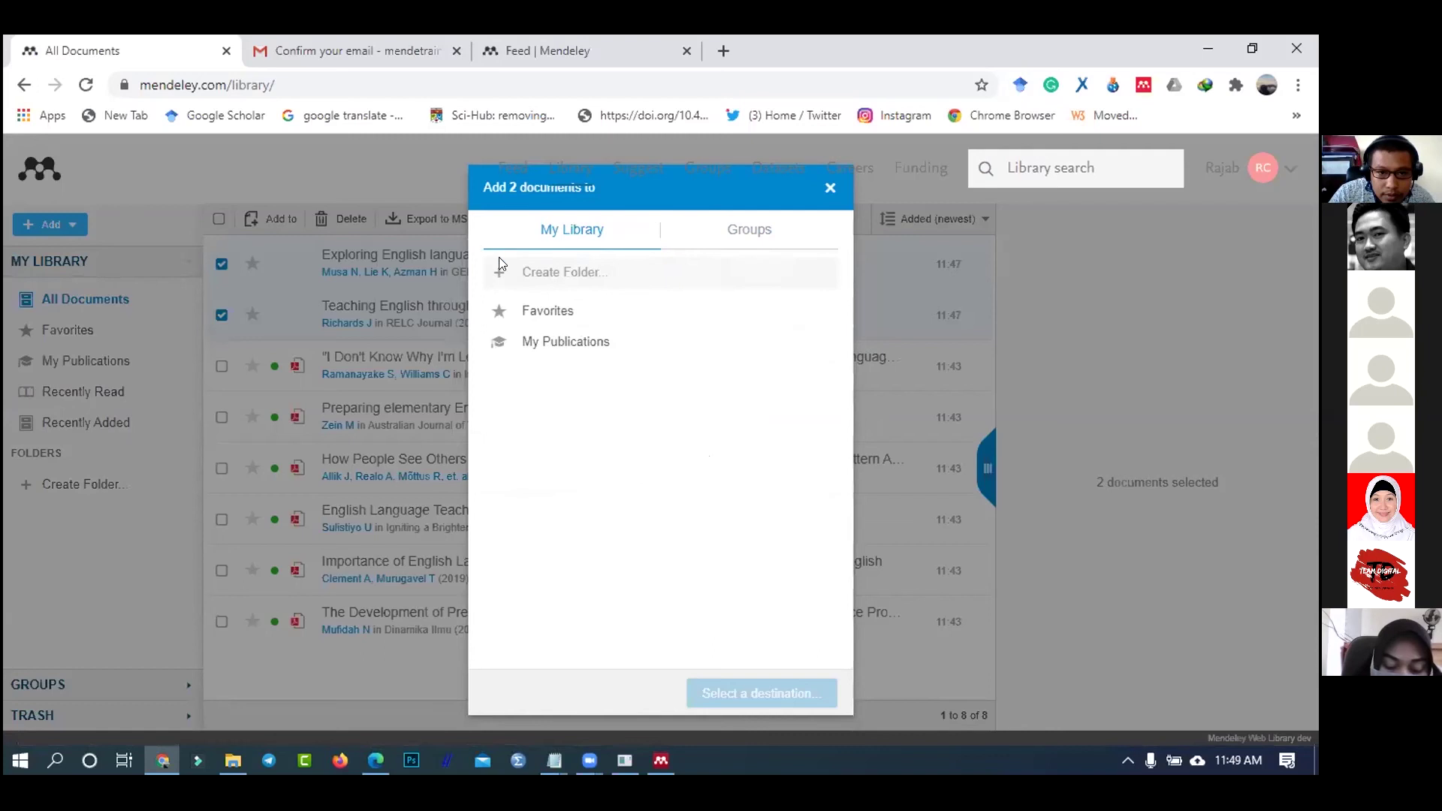
left_click(550, 261)
key("ctrl+z")
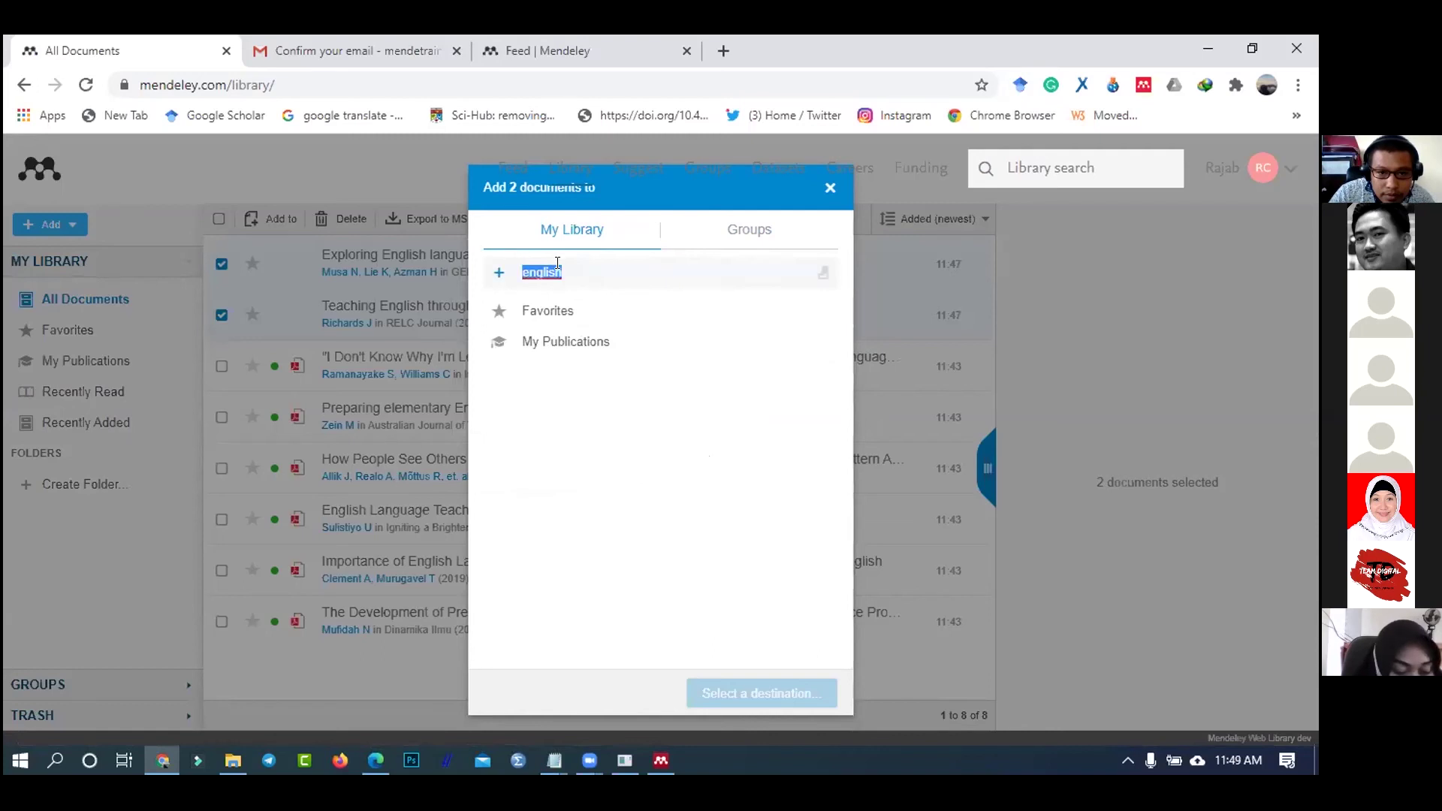
left_click(801, 270)
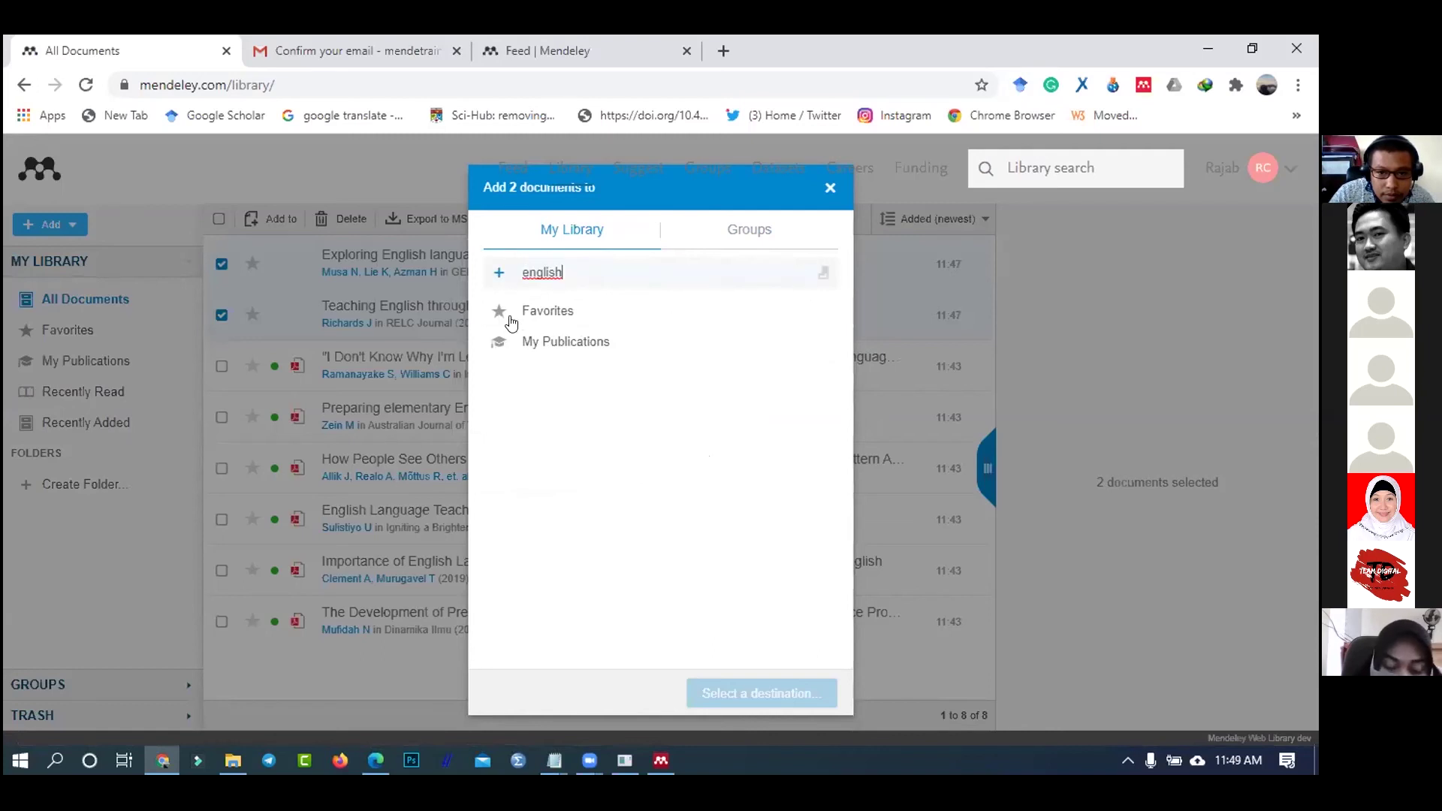
double_click(525, 269)
left_click(530, 291)
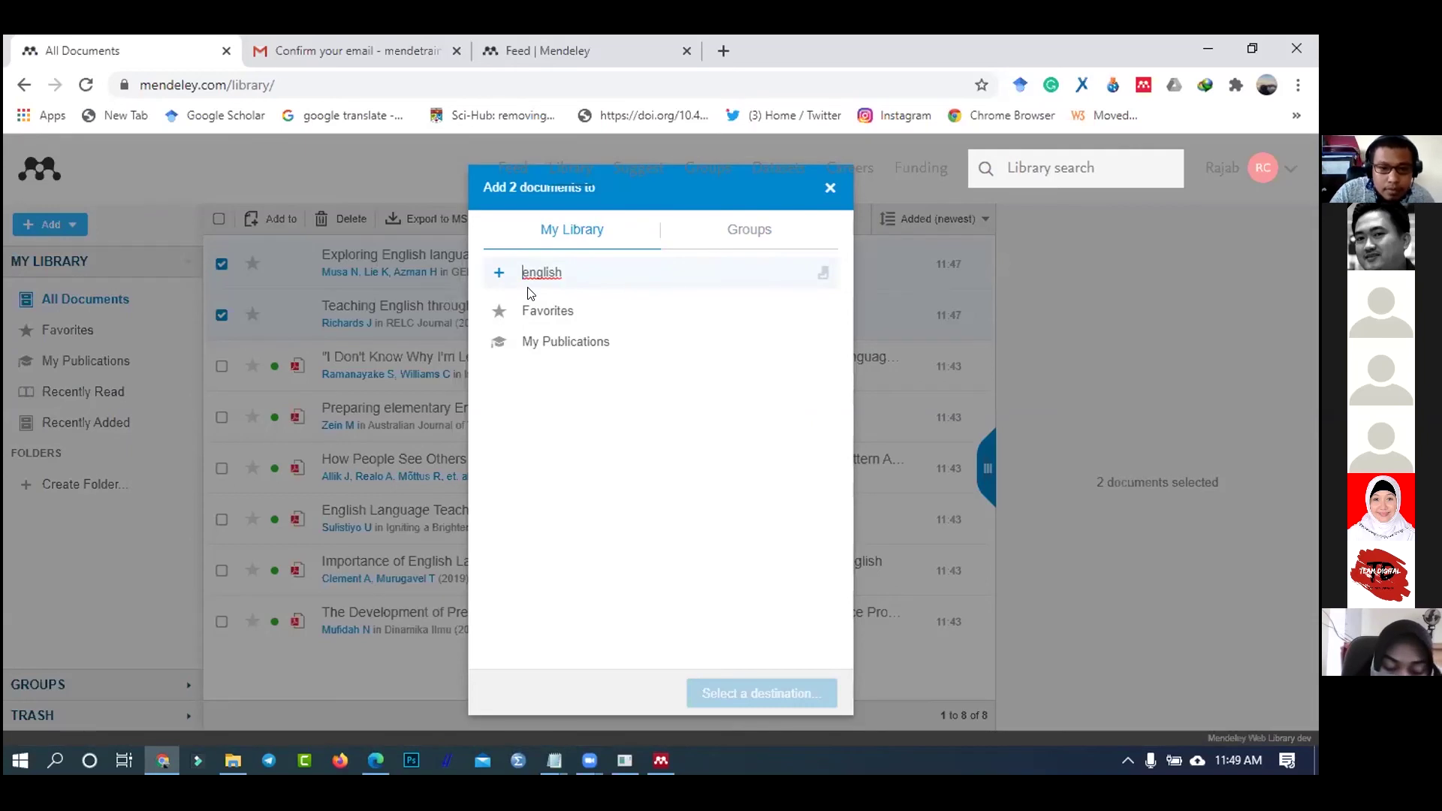
key("BackSpace")
type("E")
key("Return")
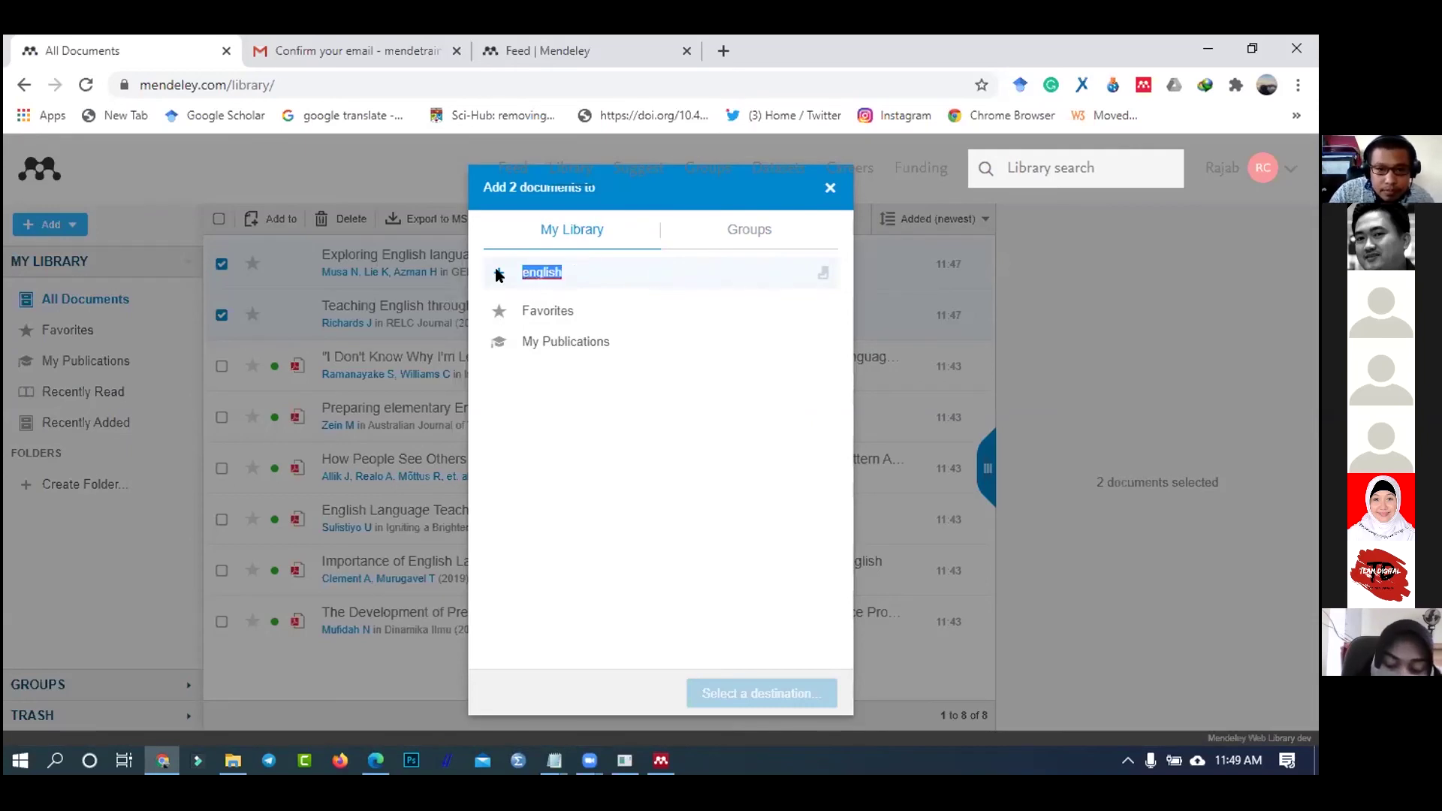
key("BackSpace")
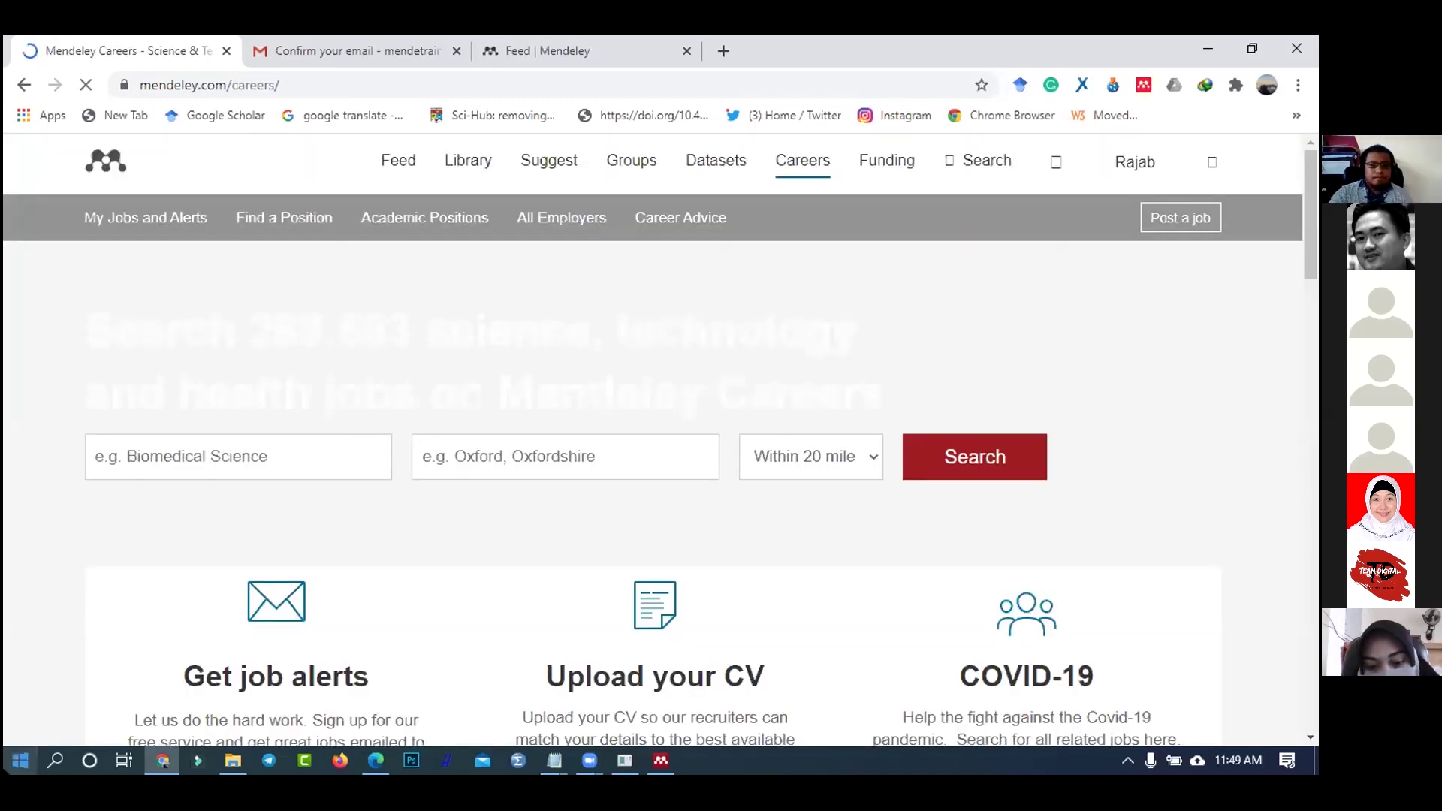
- Return to the online library through the feed and create a folder named "English"
left_click(389, 166)
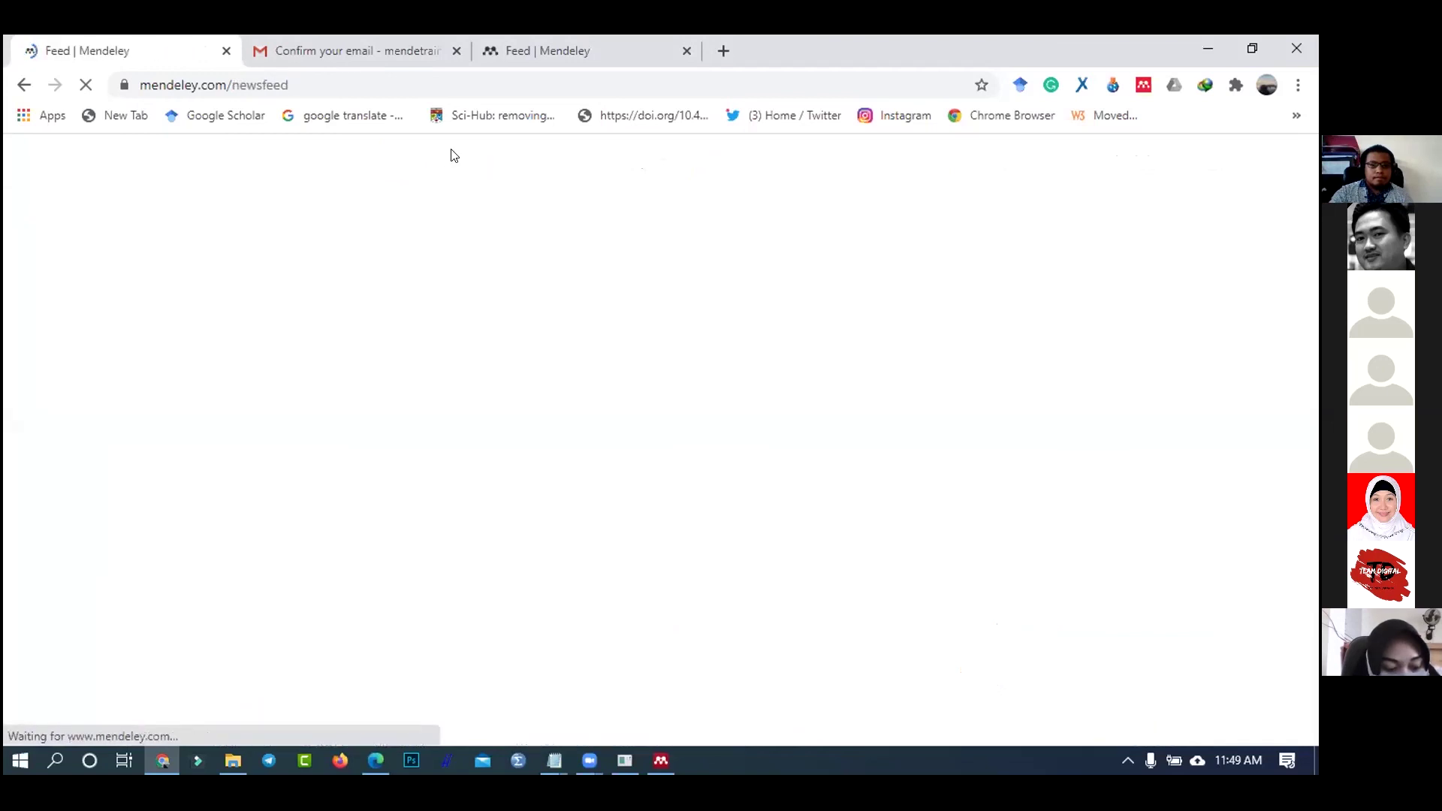
left_click(674, 171)
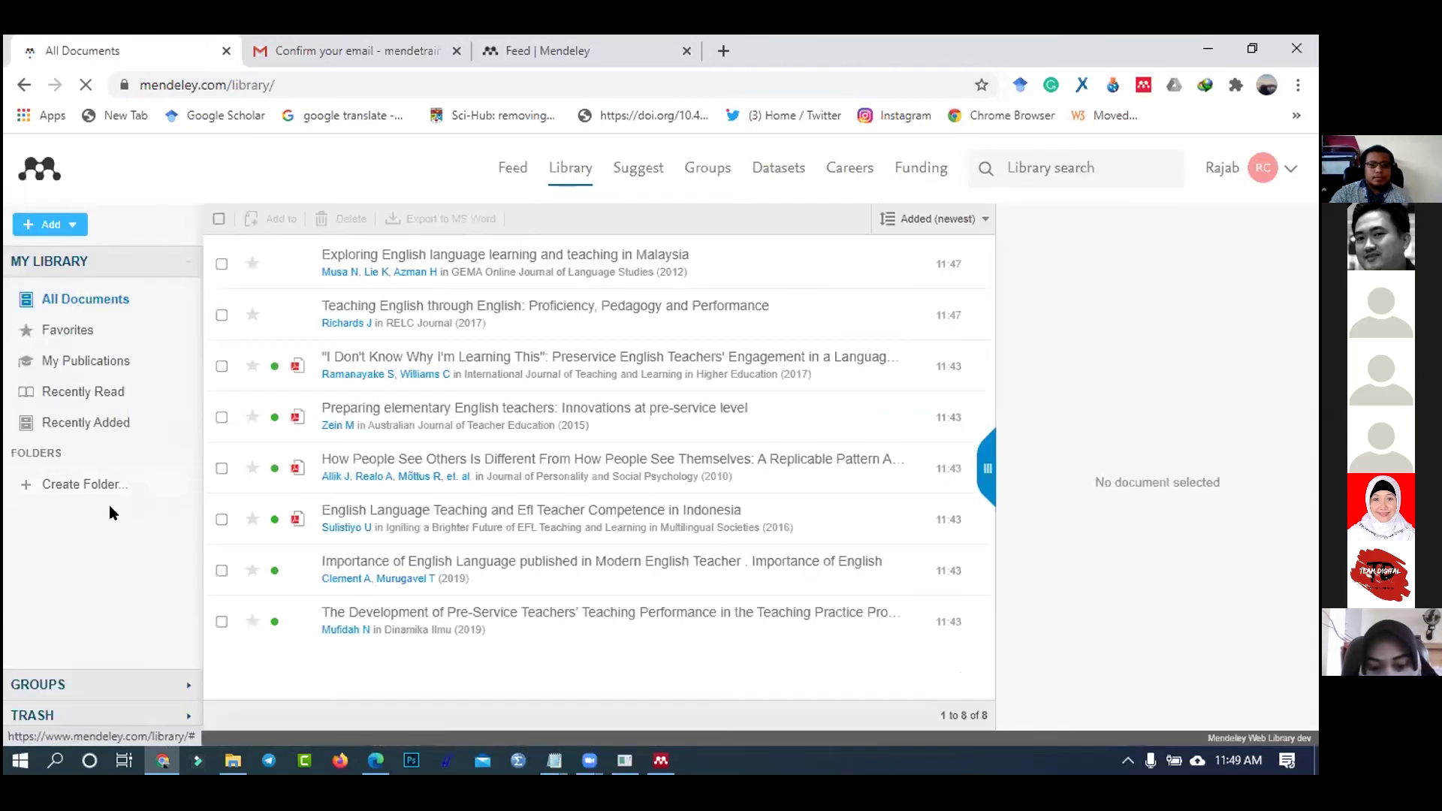
left_click(68, 486)
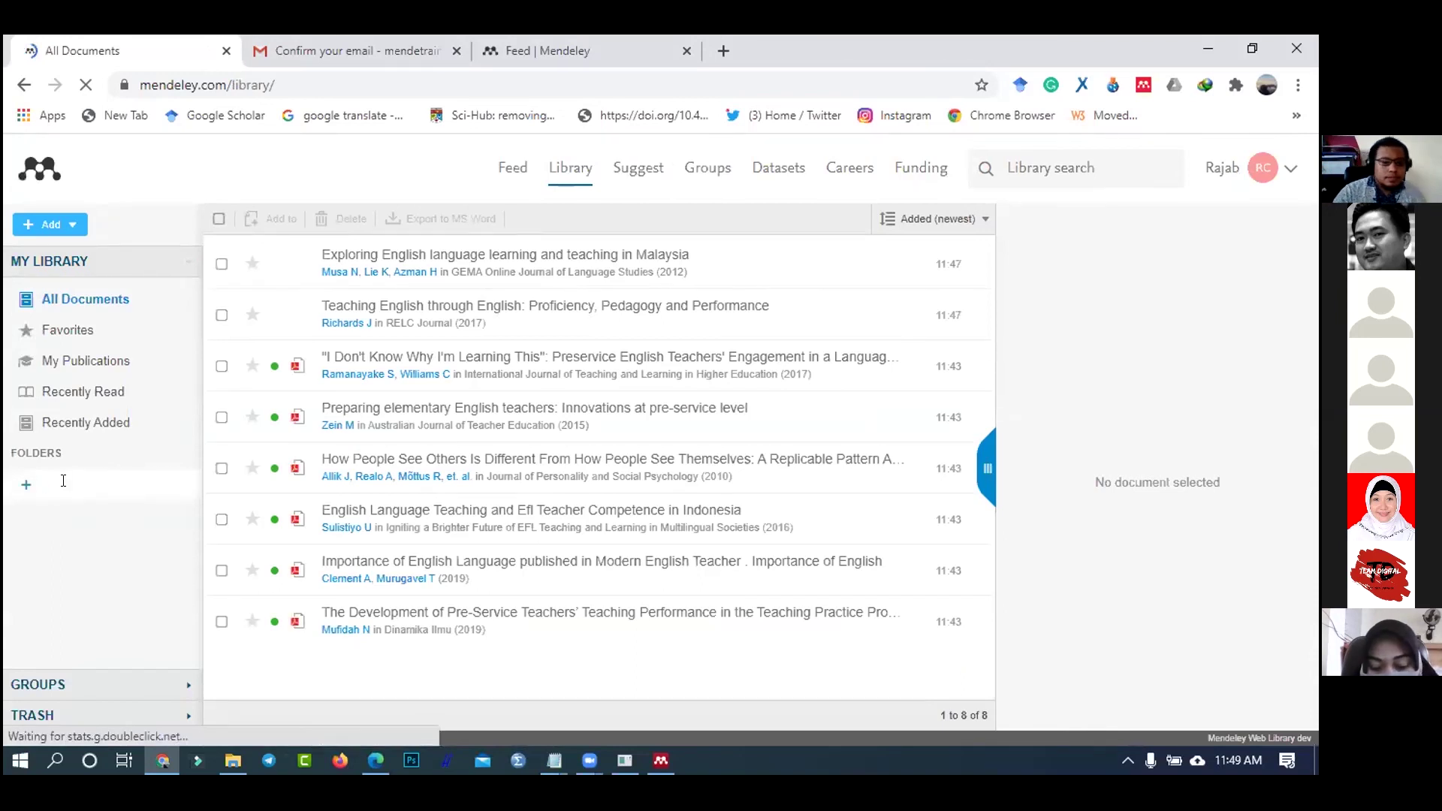
type("Eenglish")
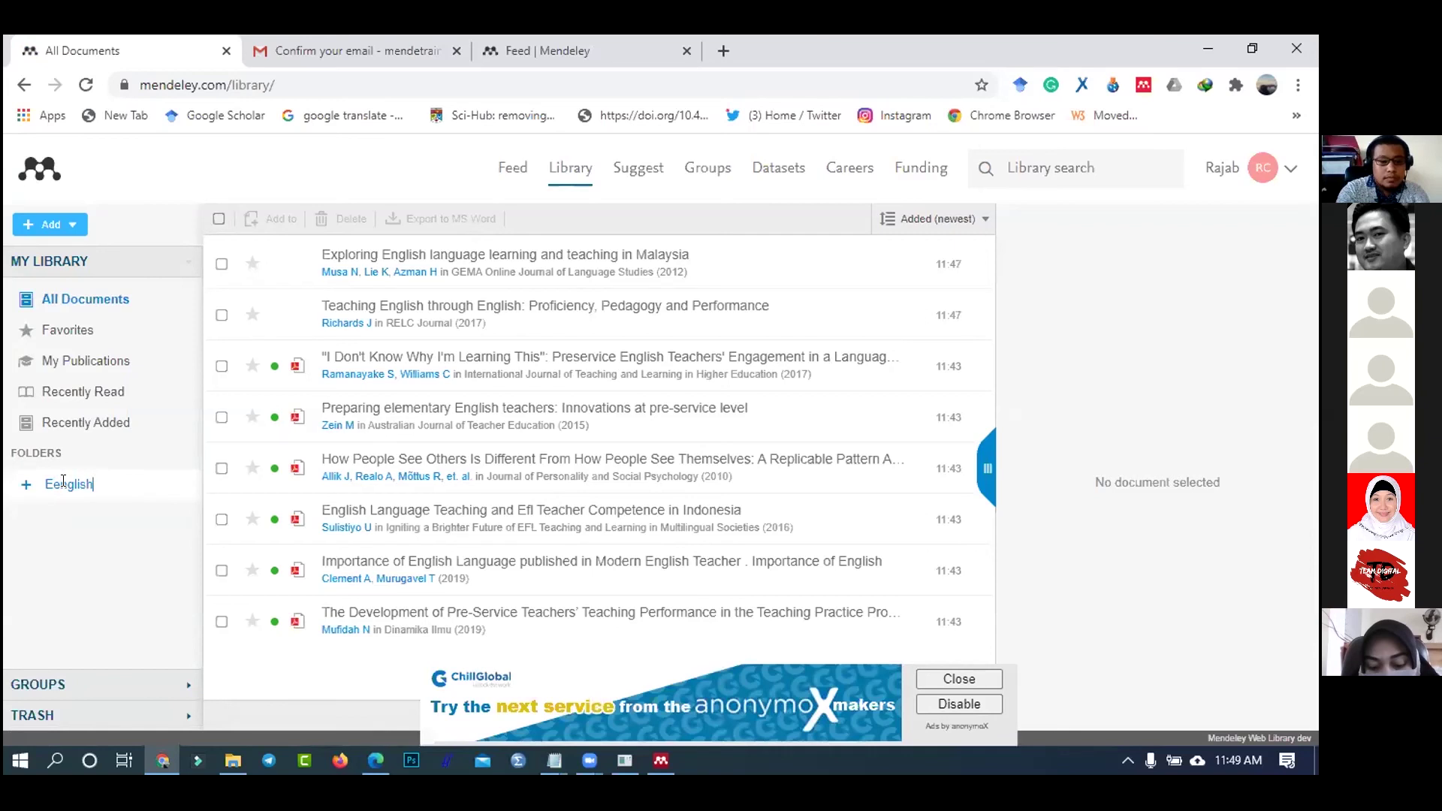
left_click(58, 486)
key("BackSpace")
key("Return")
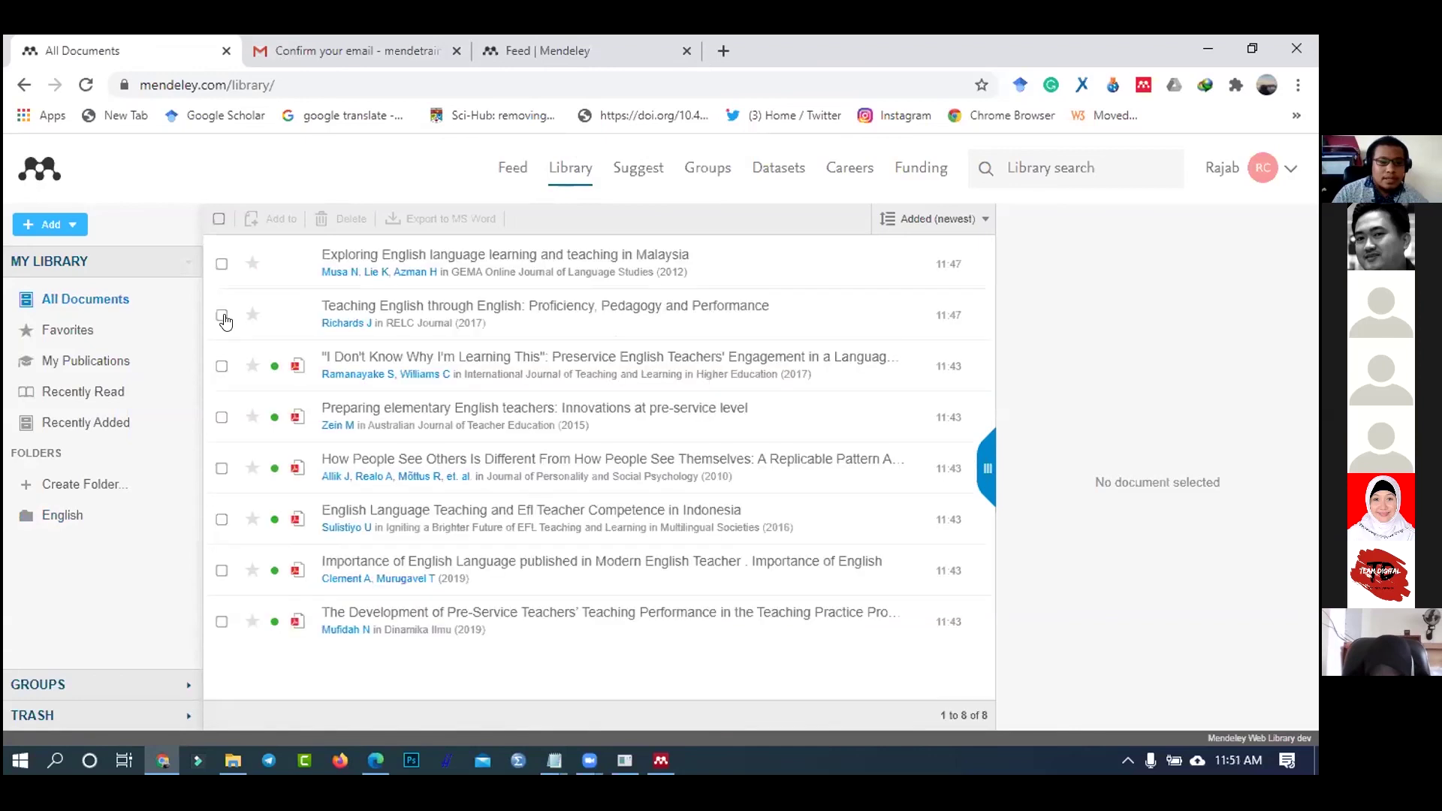
- Add "Exploring English language learning and teaching in Malaysia" and "Teaching English through English" to the English folder and open that folder
left_click(221, 315)
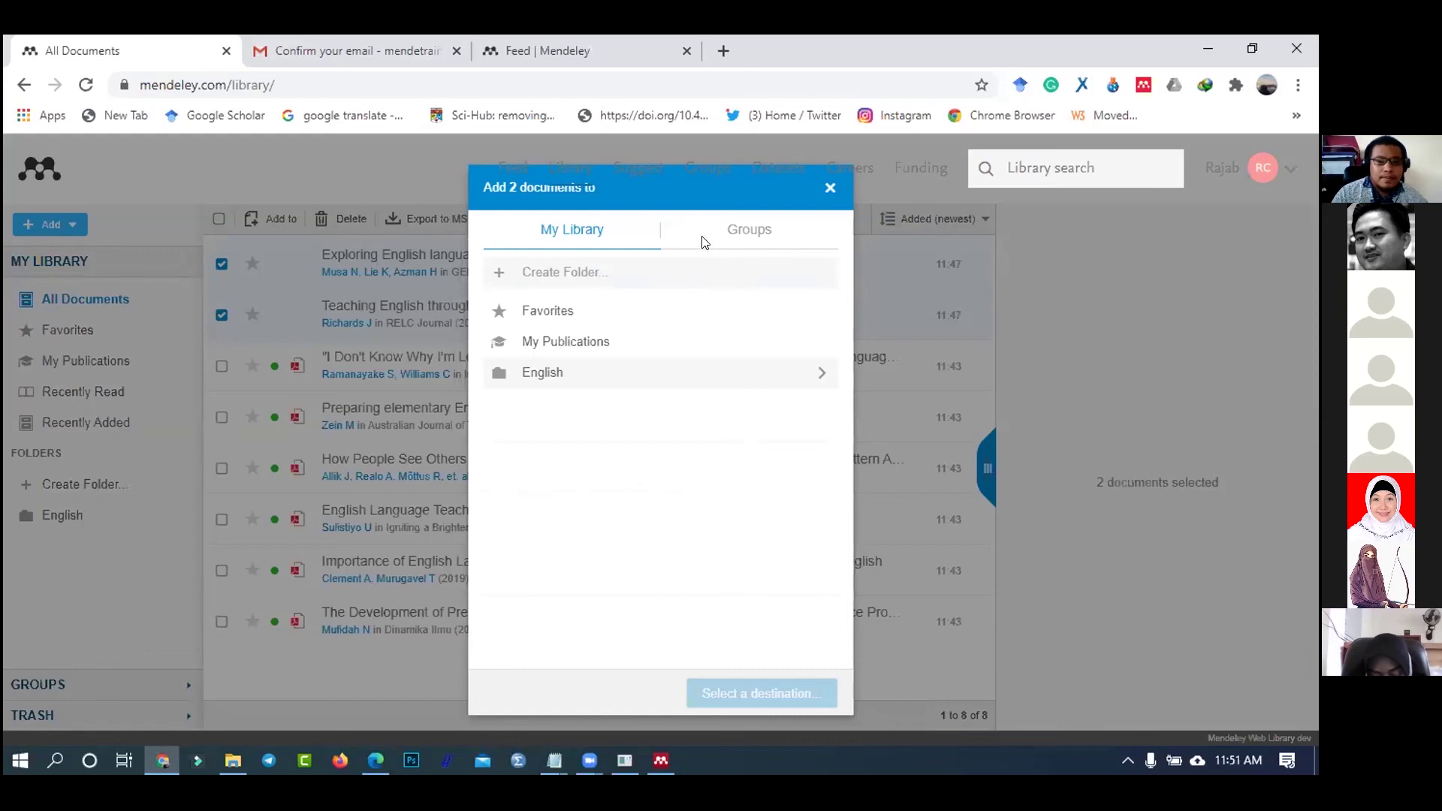
left_click(542, 373)
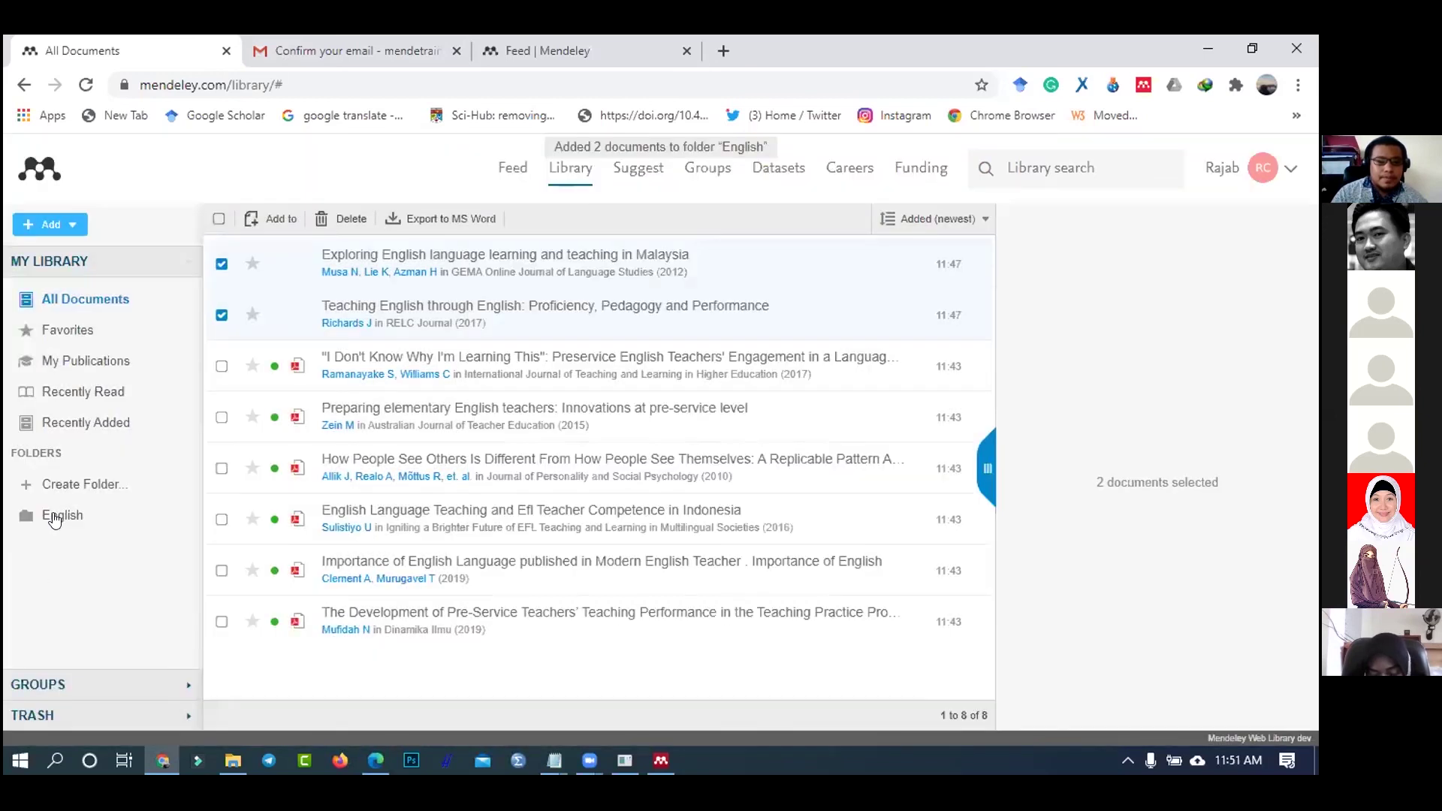
left_click(54, 517)
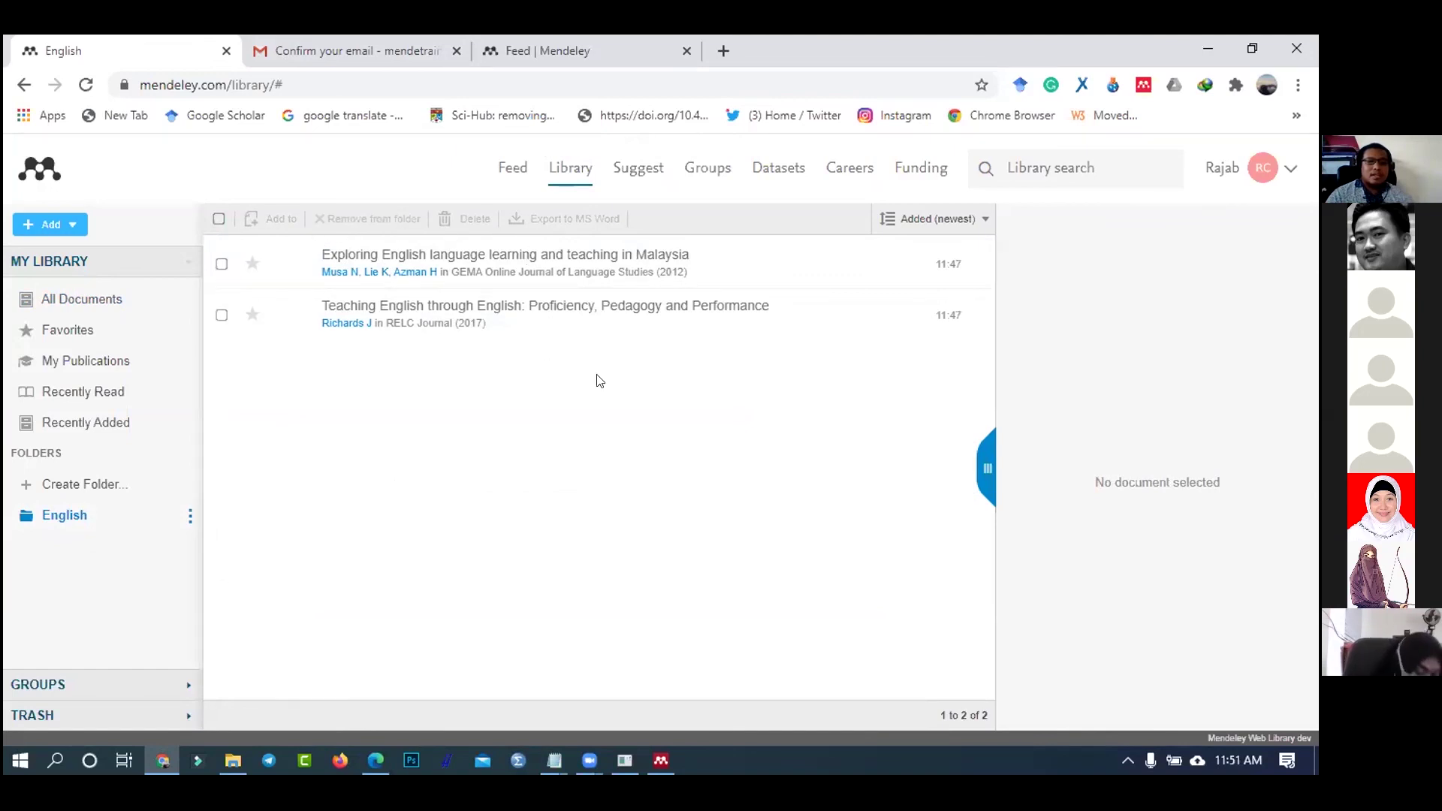
- Switch to Mendeley Desktop, synchronize the library and open the English folder
left_click(662, 762)
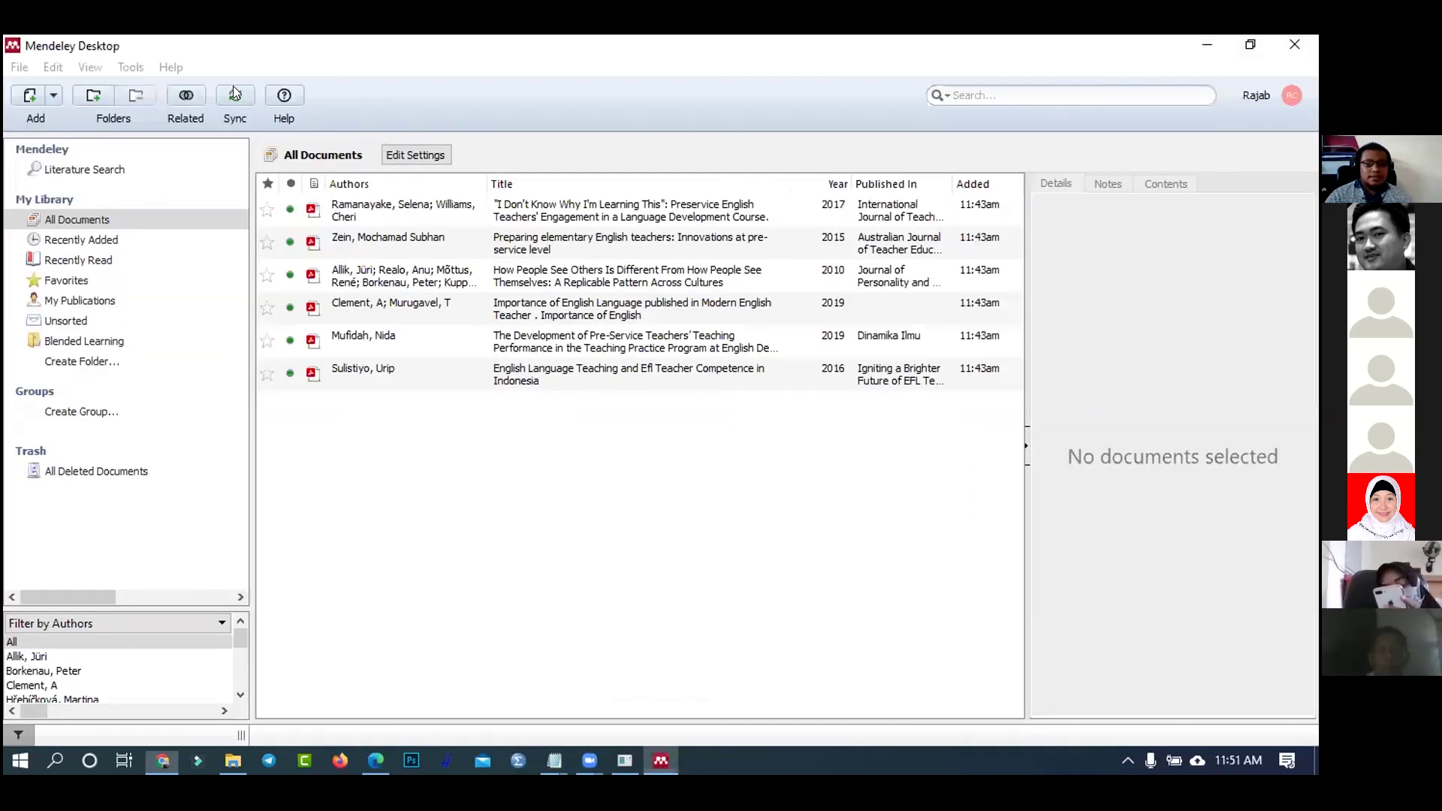
left_click(235, 93)
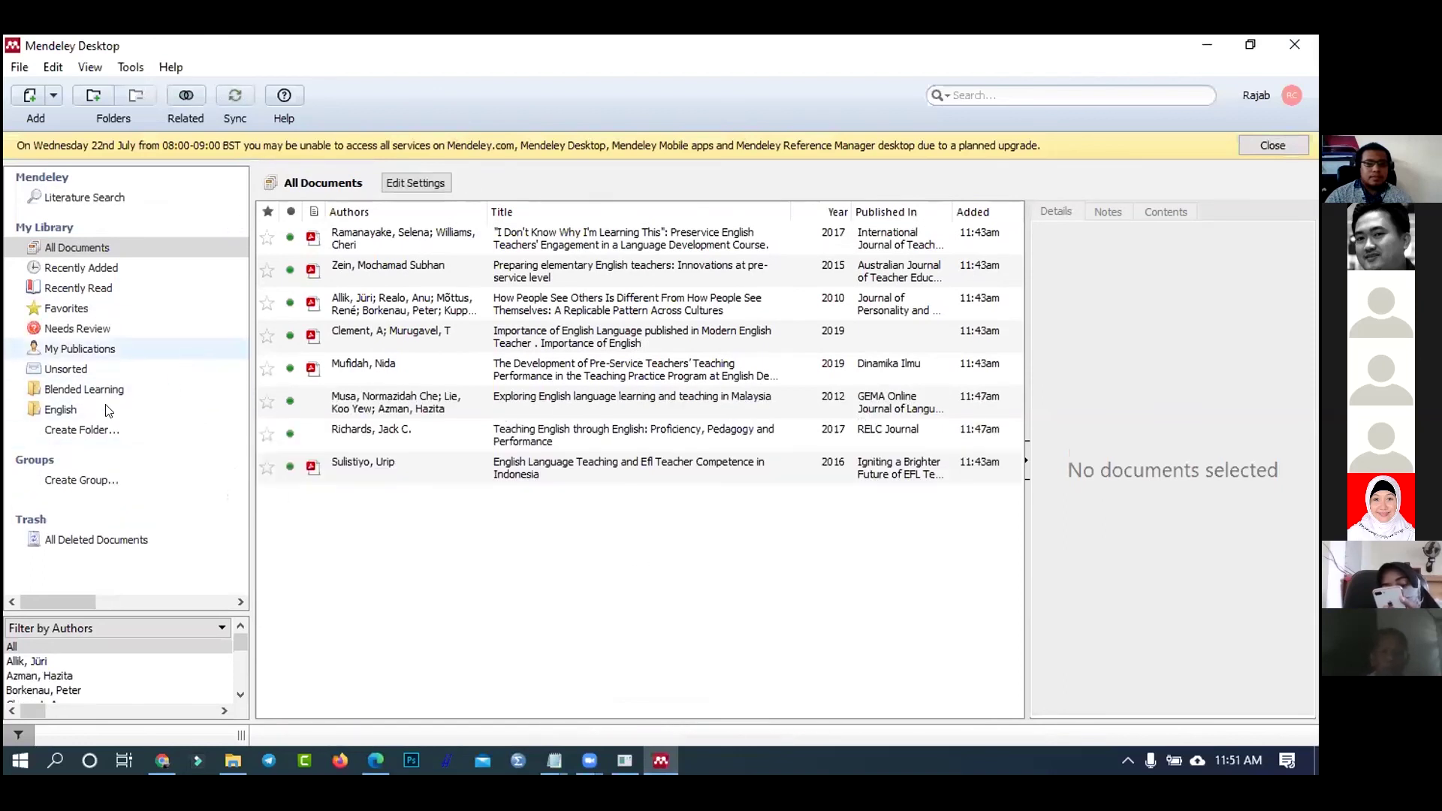
left_click(58, 410)
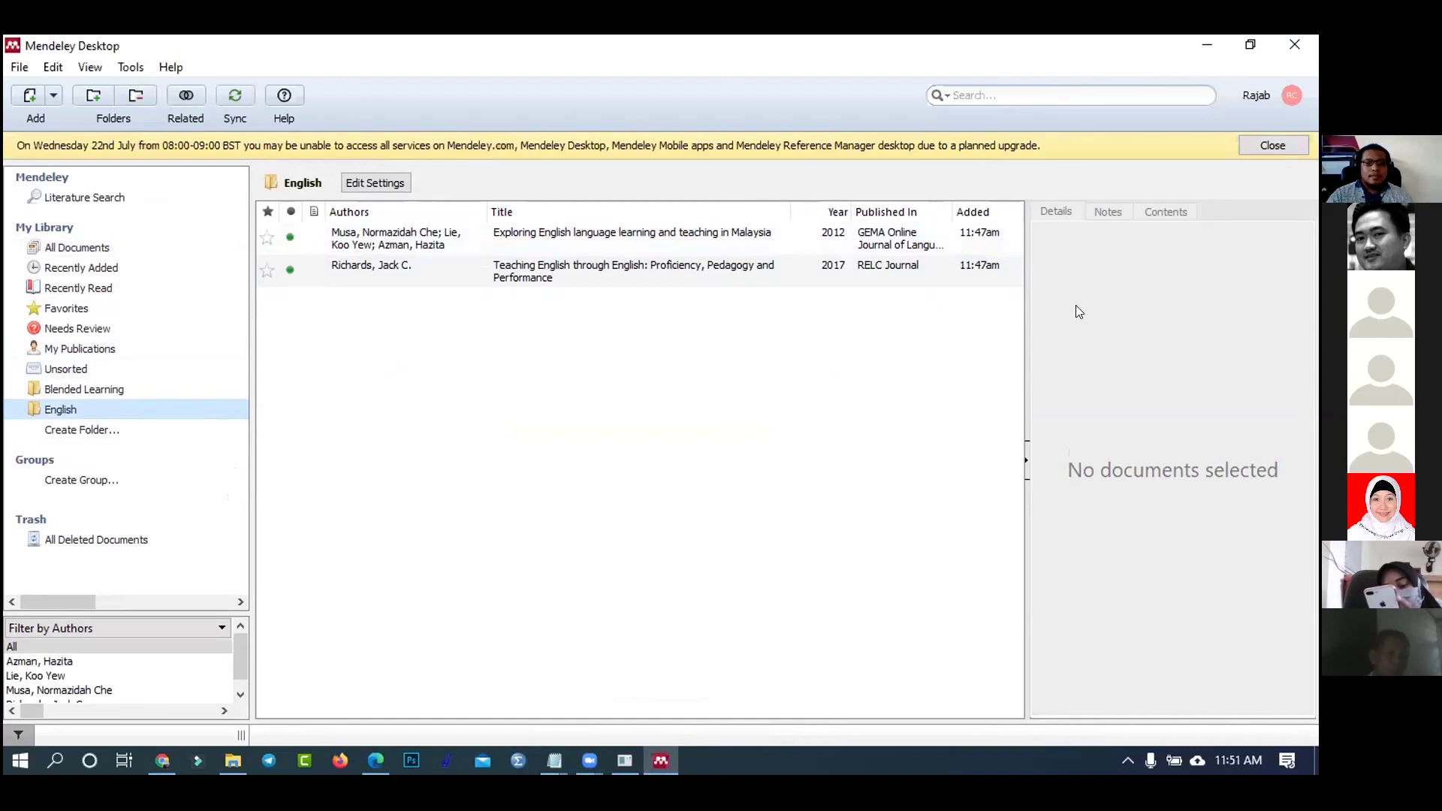
- Switch back to Chrome and view the details of "Exploring English language learning and teaching in Malaysia" in the English folder
left_click(147, 762)
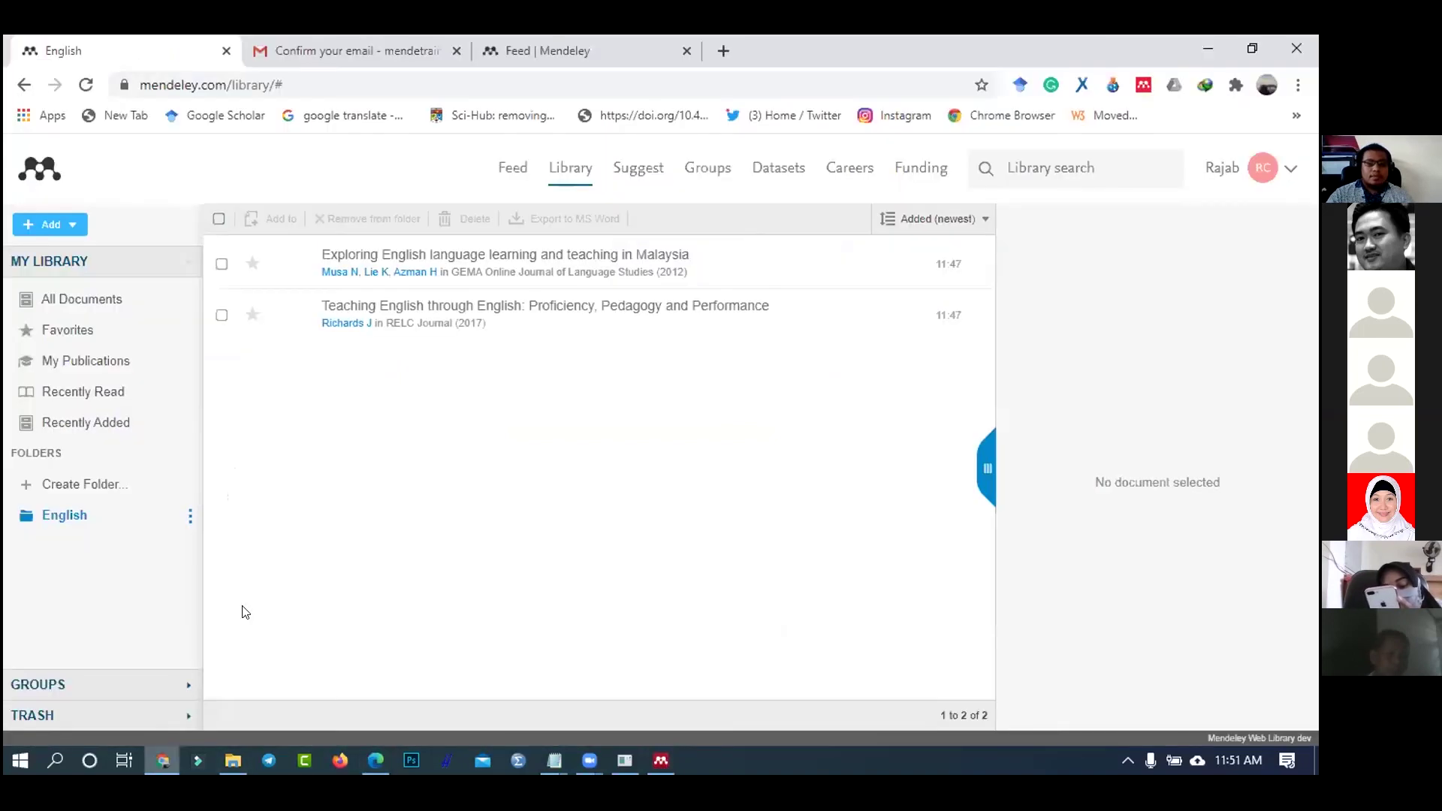
left_click(90, 524)
left_click(475, 270)
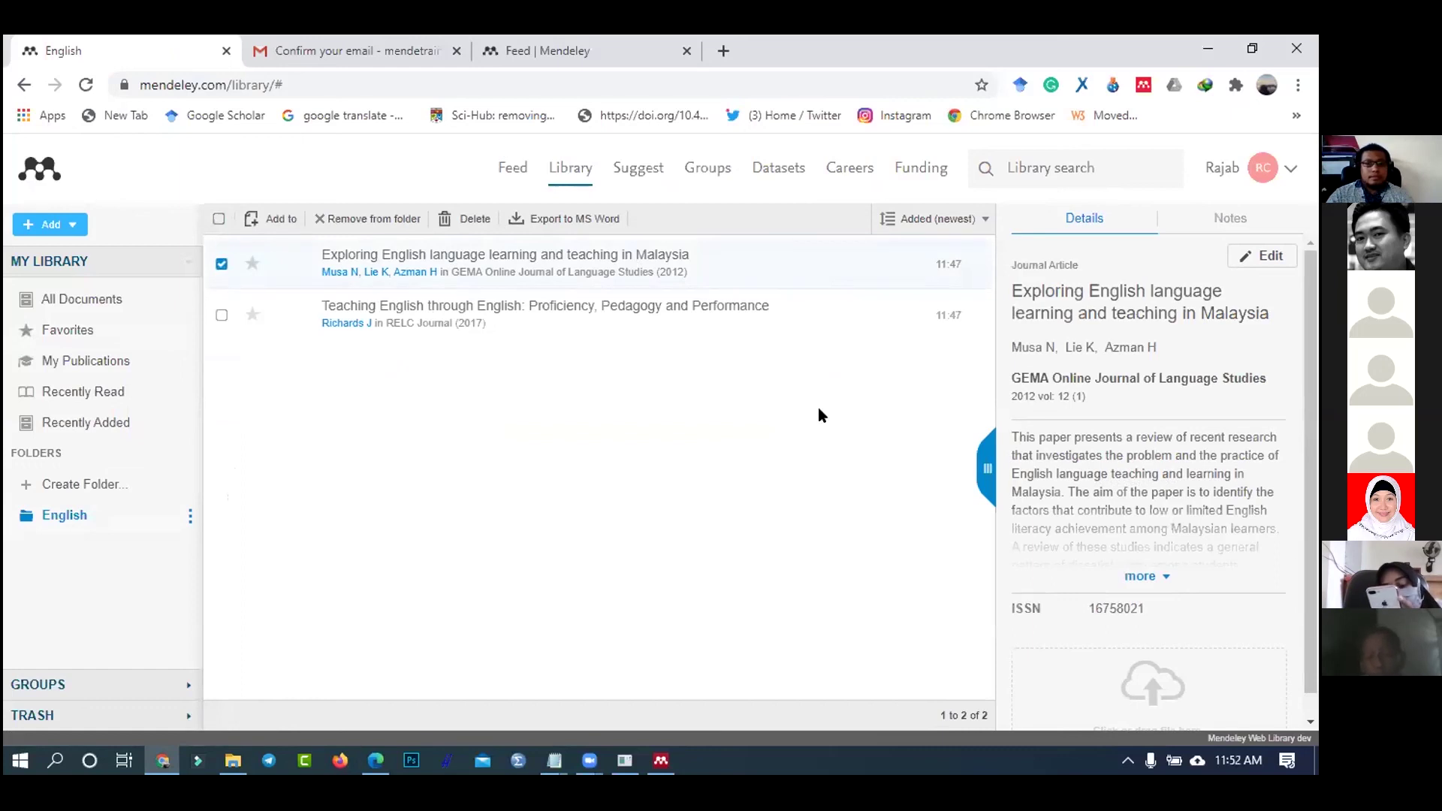
- Go to the Mendeley feed, post the update "teaching english" and look through the feed's posts
key("ctrl+Tab")
key("ctrl+Tab")
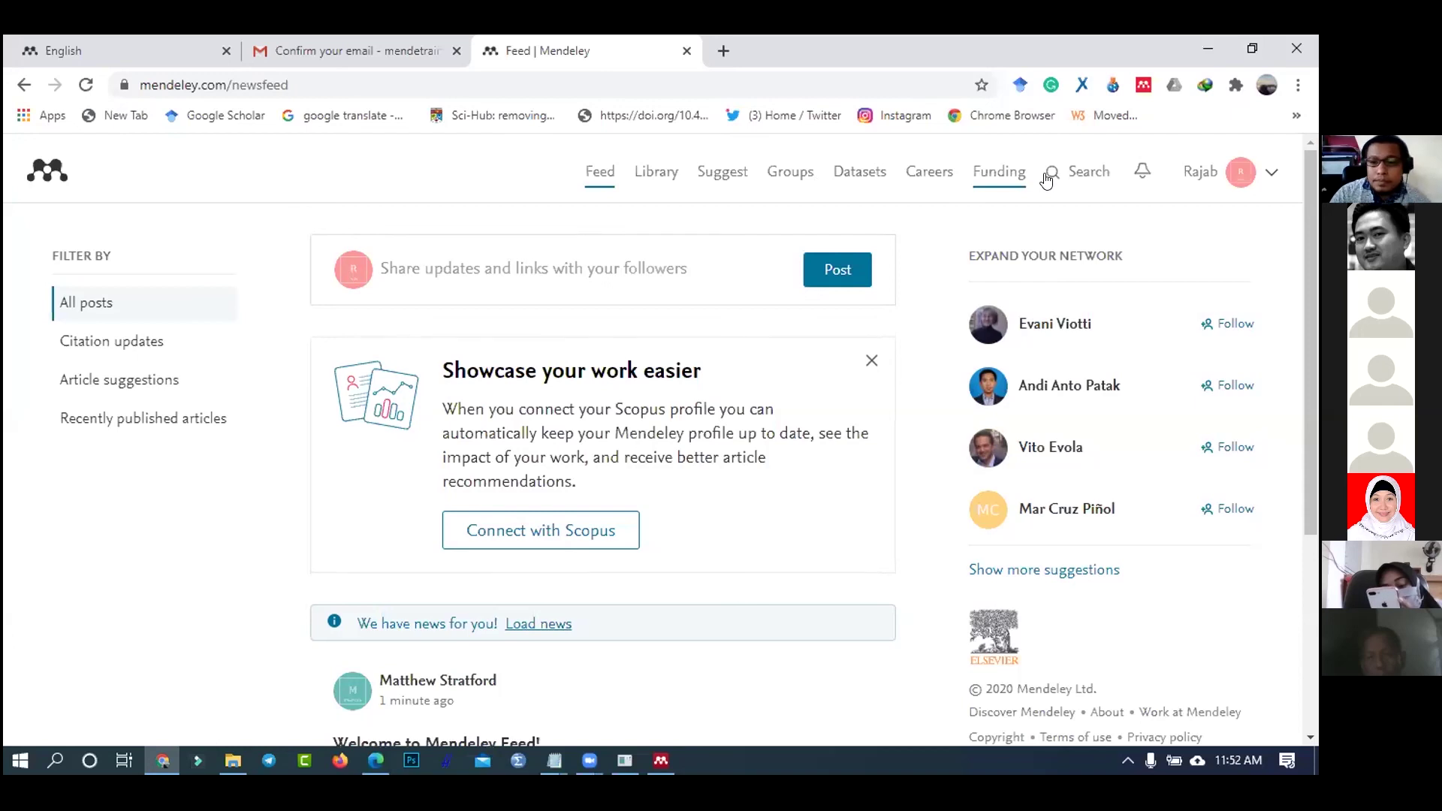
left_click(506, 271)
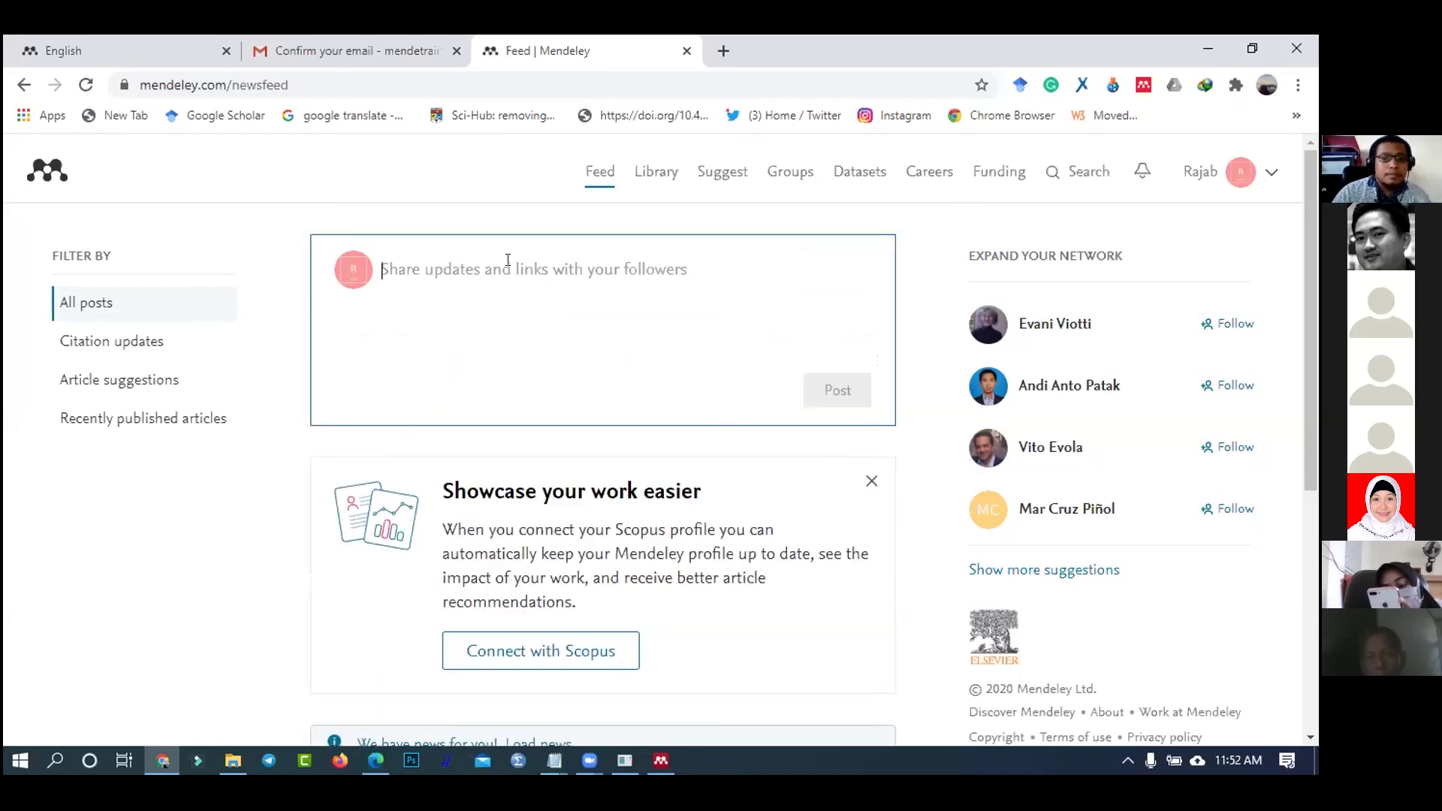
type("teach")
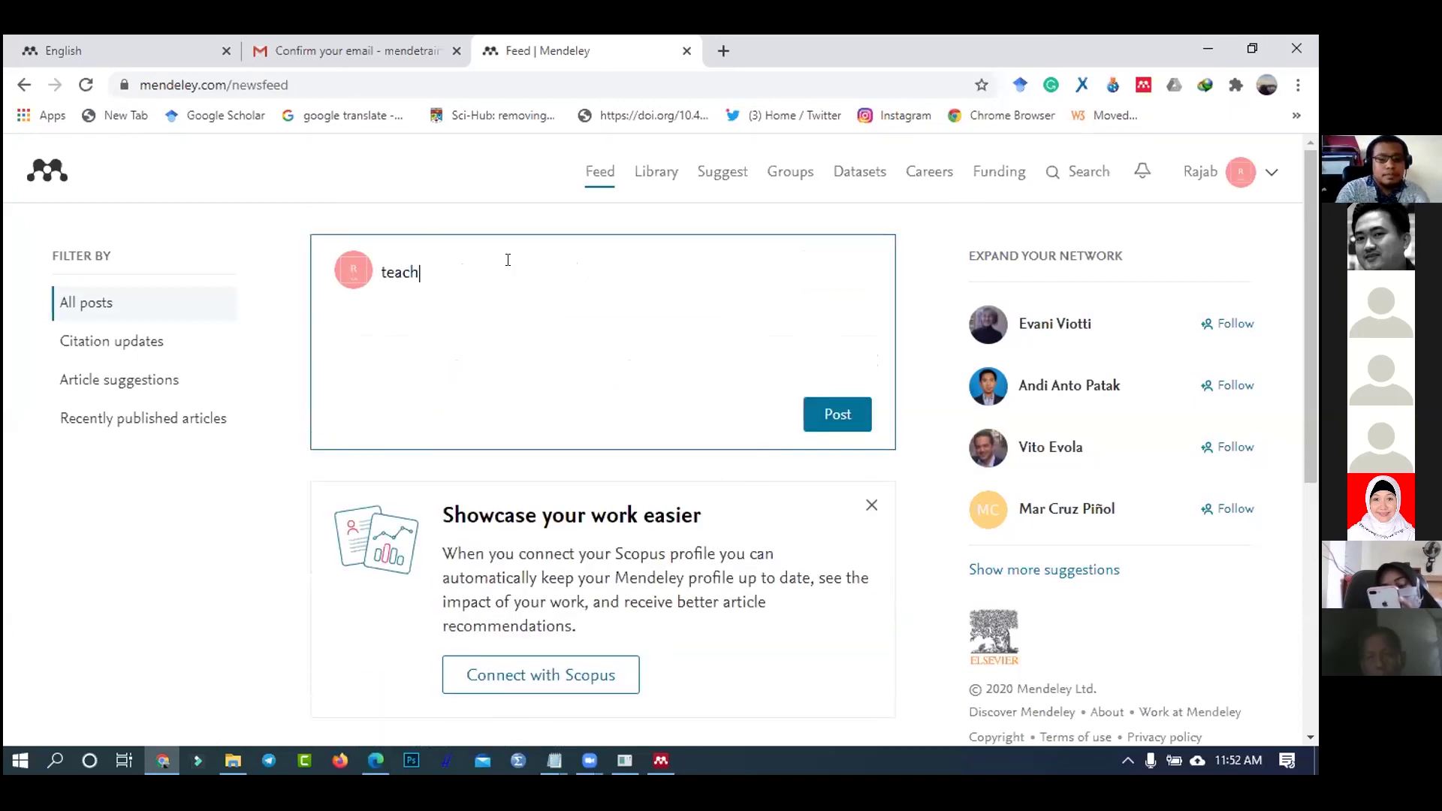
type("ing english")
left_click(826, 415)
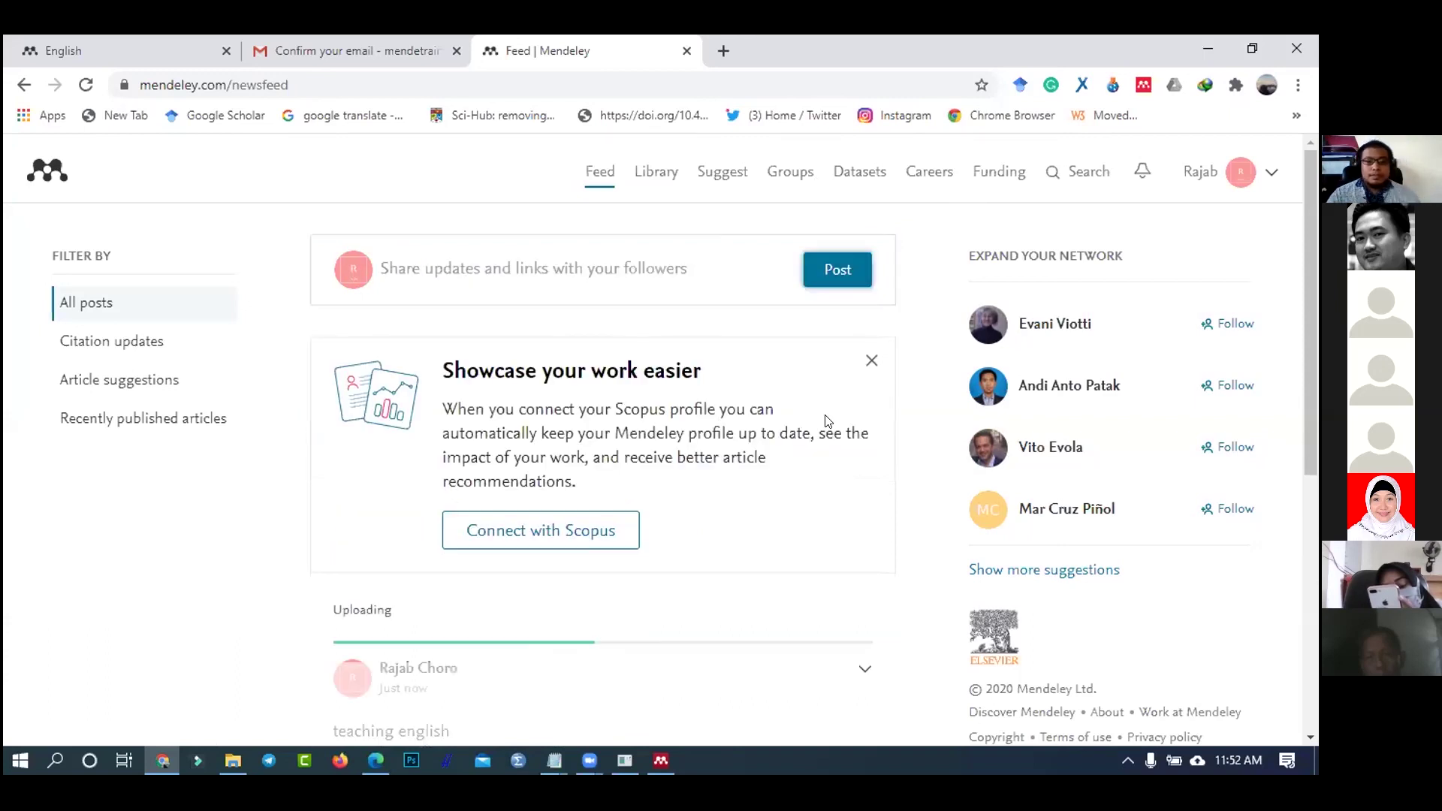
scroll(304, 443, "down", 1)
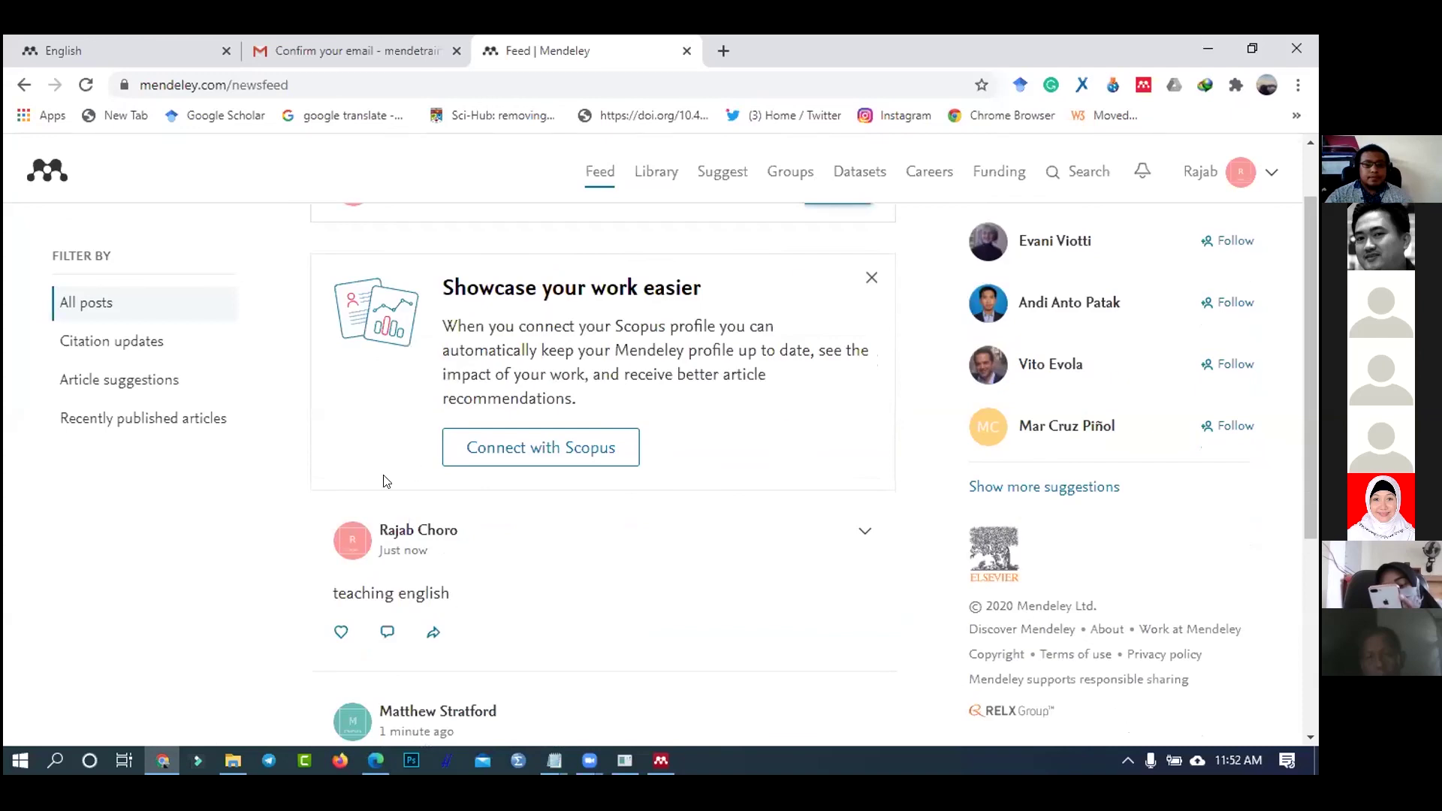
scroll(384, 481, "down", 4)
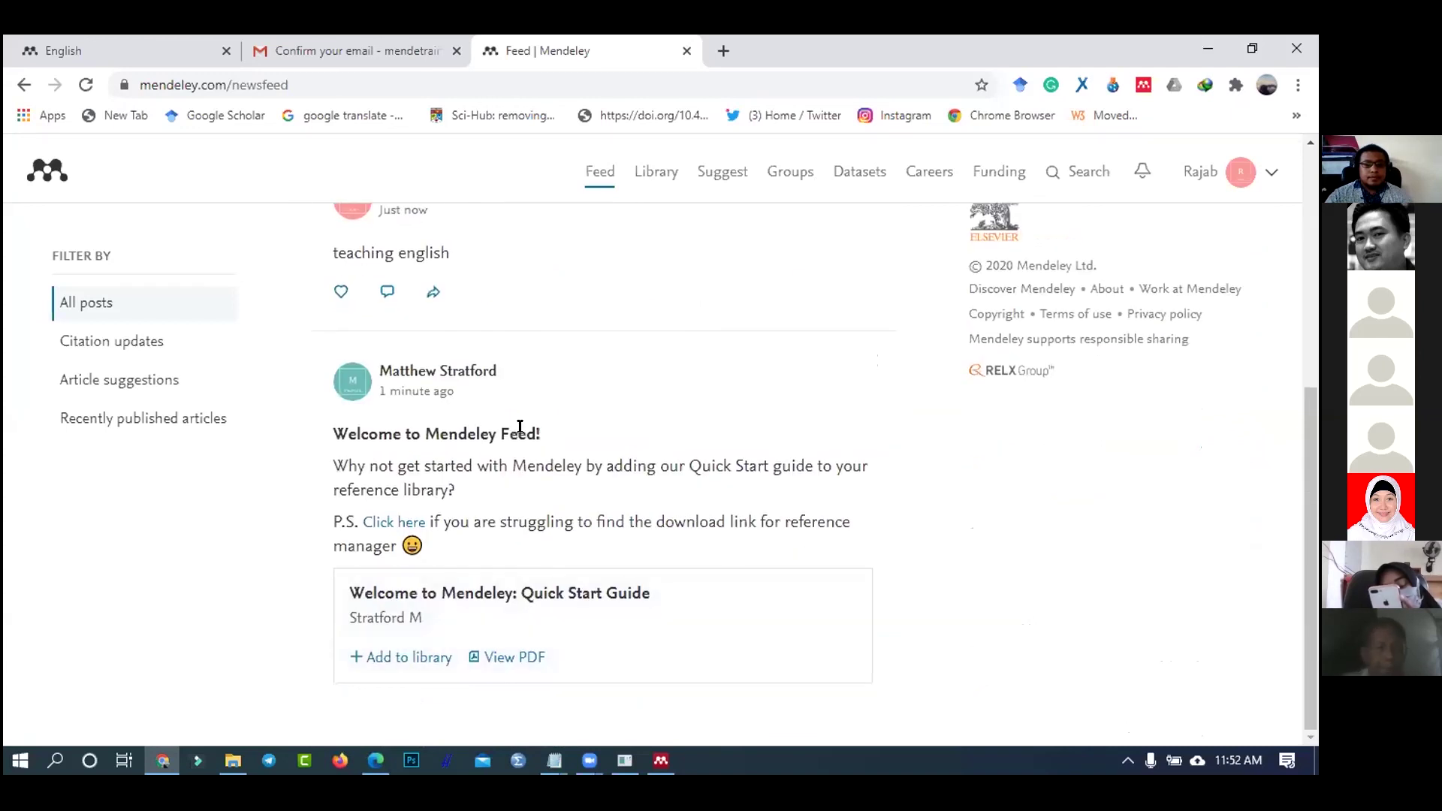
scroll(520, 427, "up", 1)
scroll(396, 691, "down", 1)
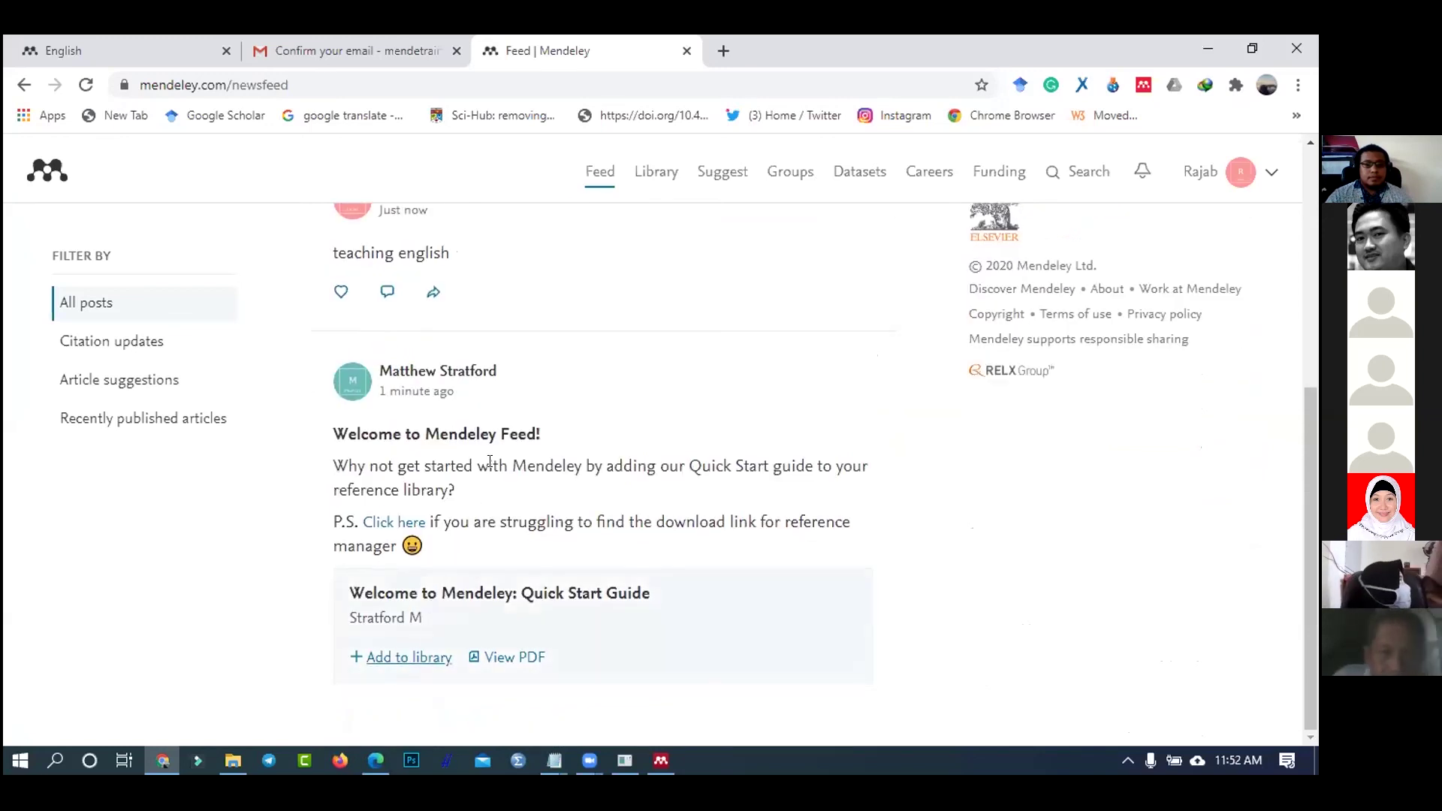
- Open the profile page and search the Mendeley catalogue's papers for "teaching english"
scroll(490, 461, "up", 1)
scroll(490, 460, "up", 3)
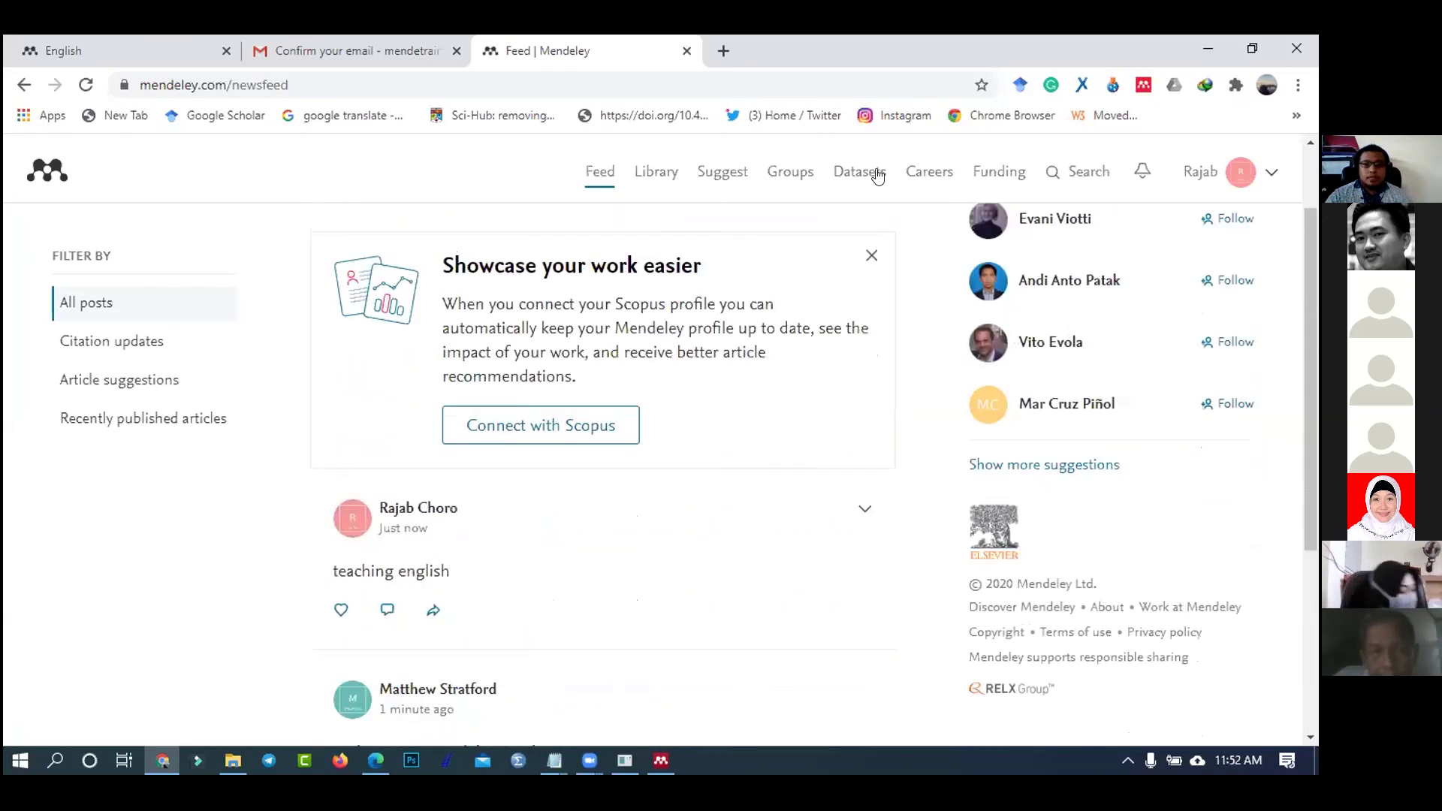
scroll(877, 175, "up", 1)
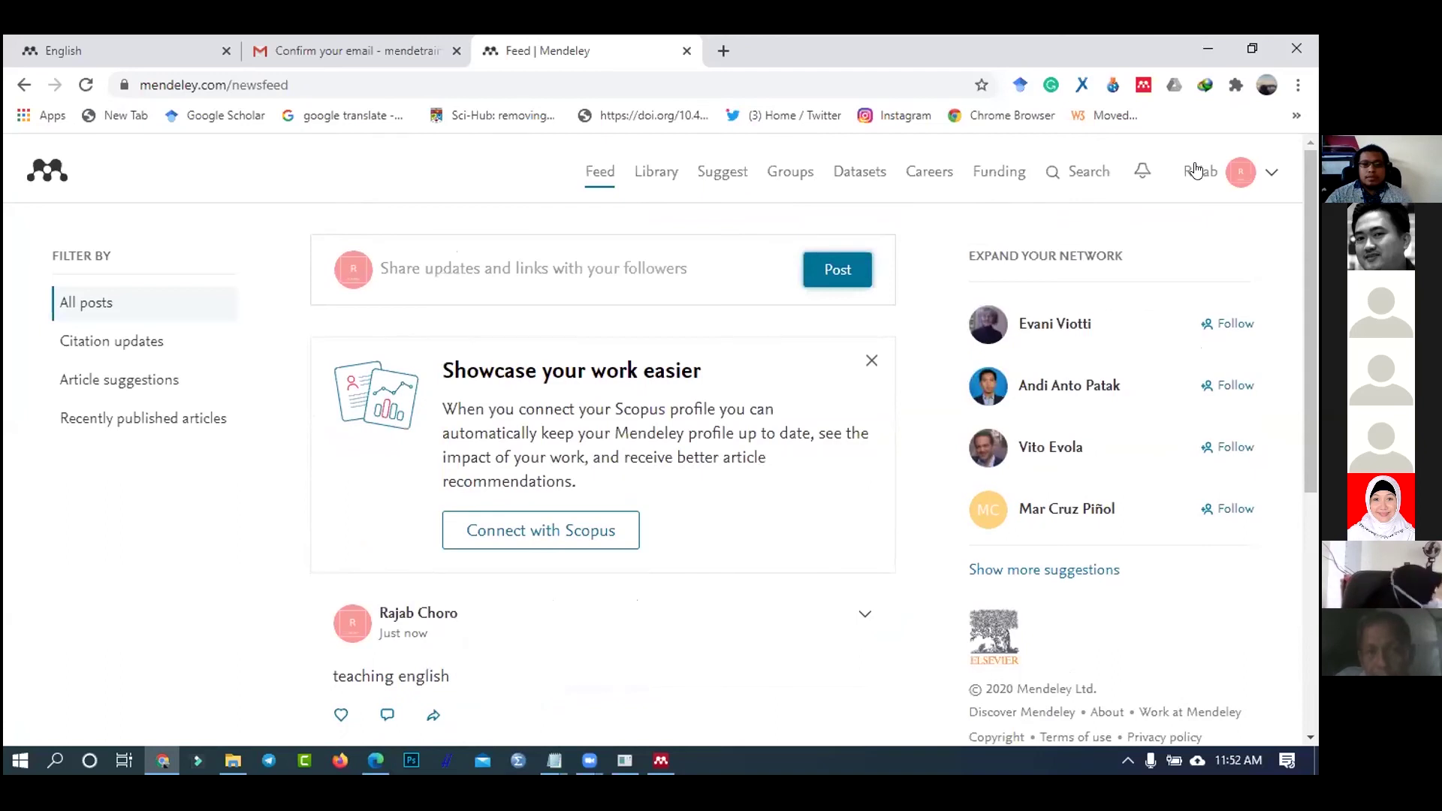
left_click(1196, 170)
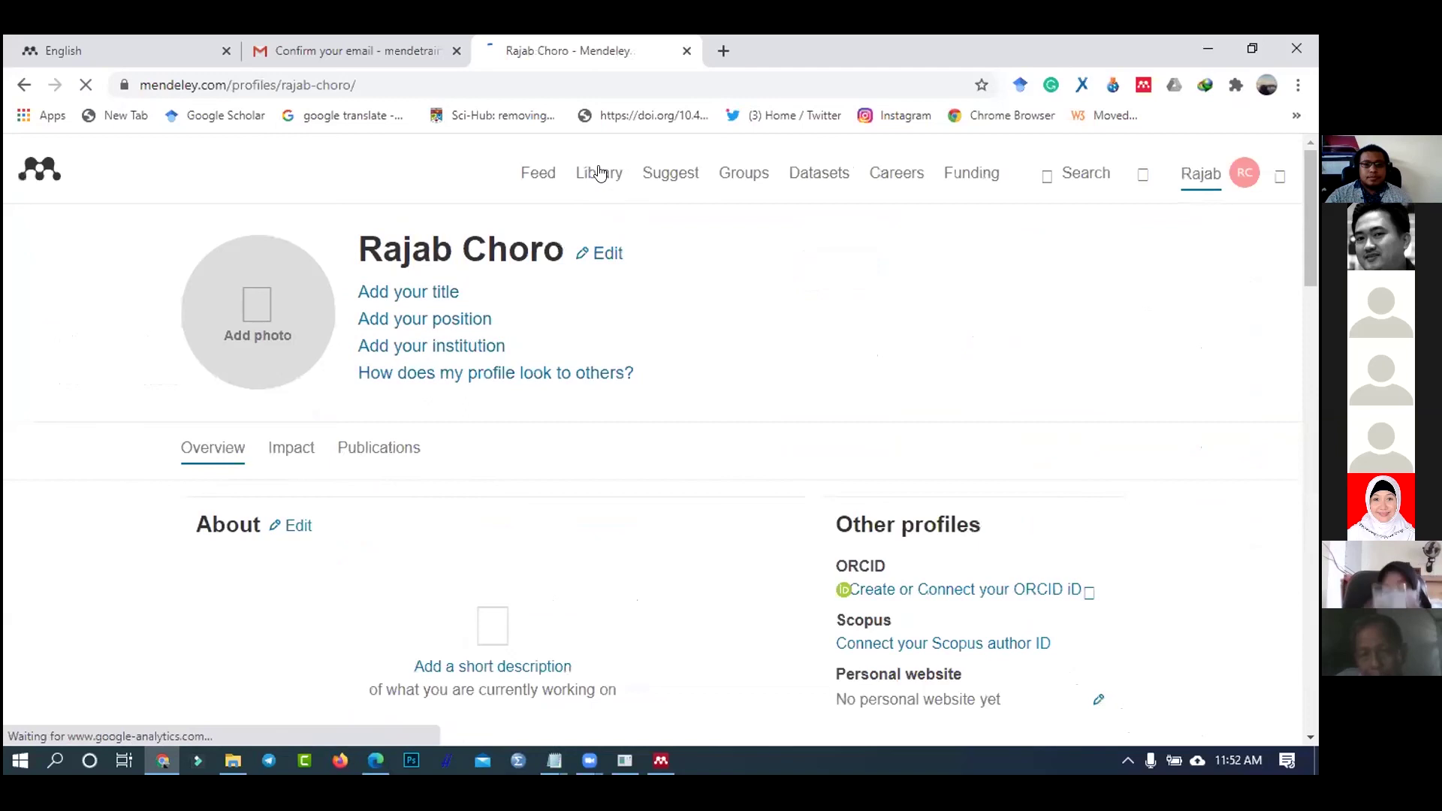
left_click(1079, 173)
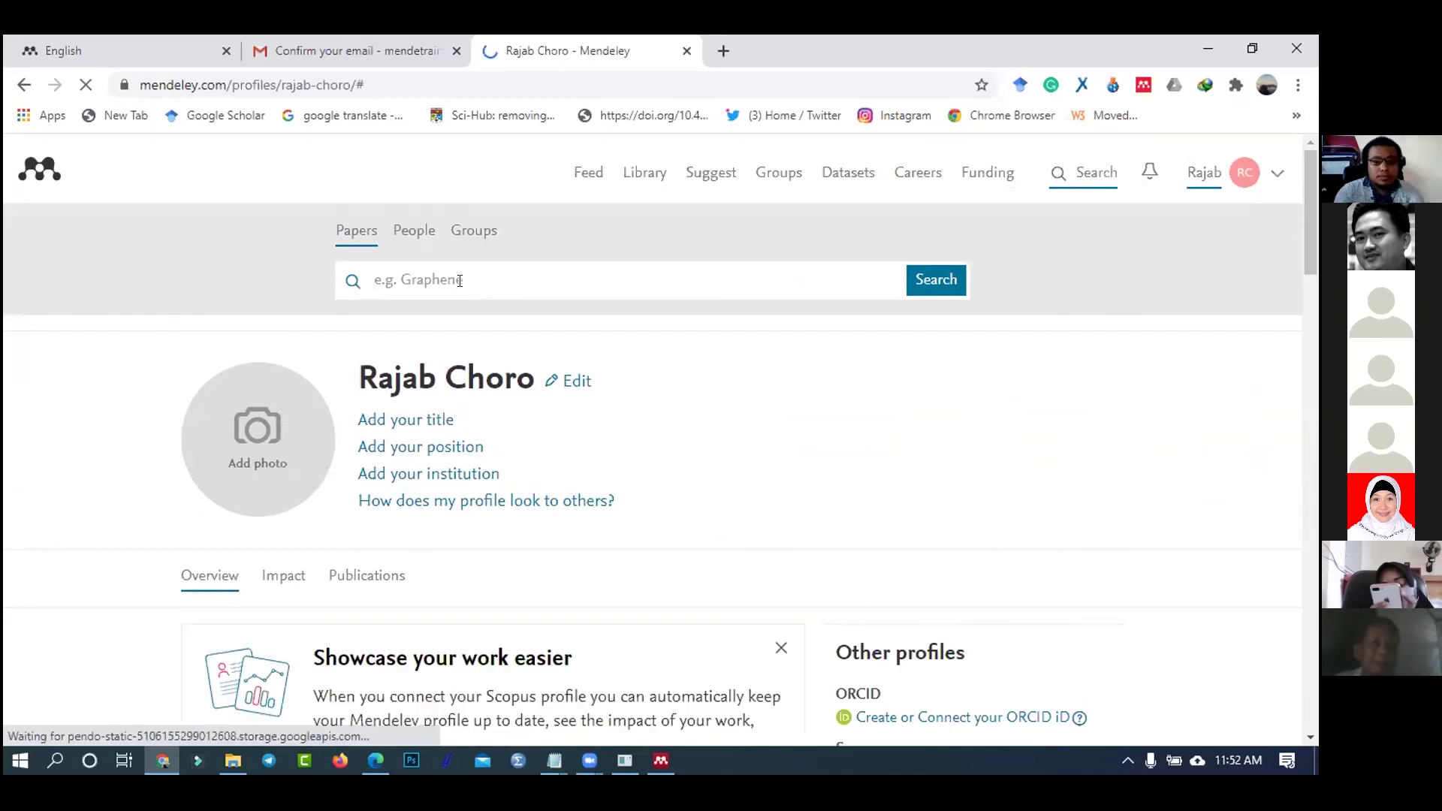
type("teaching english")
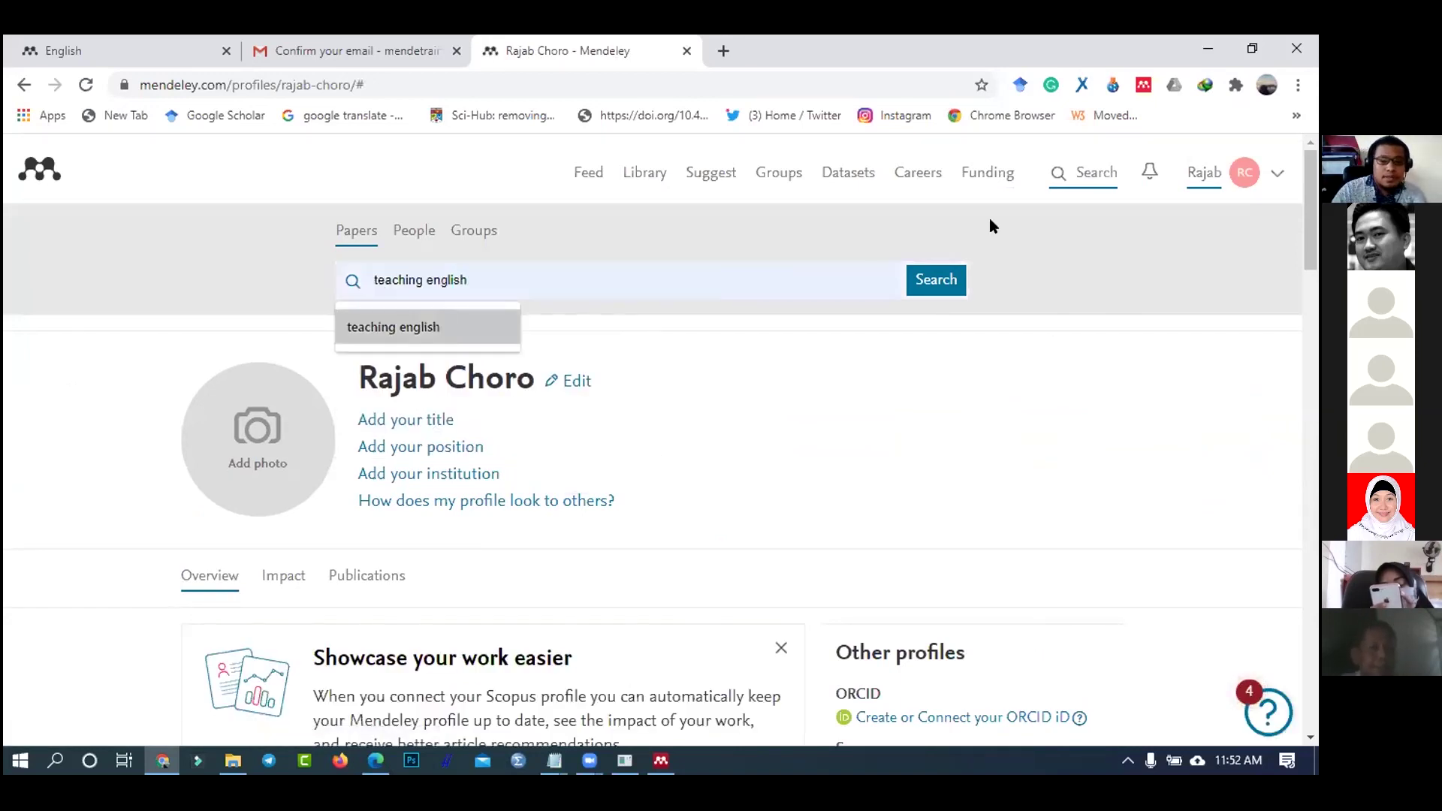
left_click(923, 291)
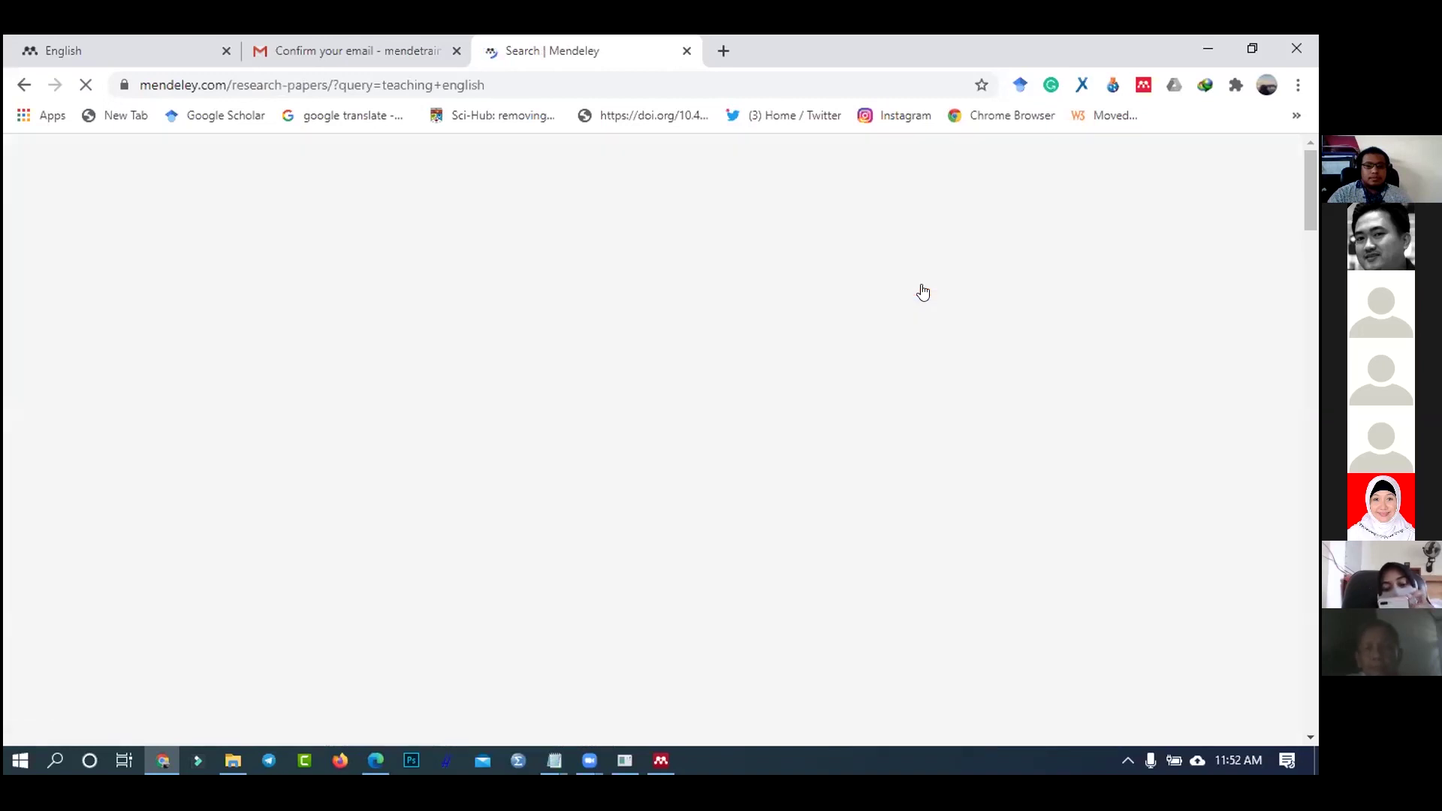
- Add "English language teaching", "English for Writing Research Papers", "The Practice of English Language Teaching, 5th edition" and "Teaching English Language Learners" to the library
scroll(87, 428, "down", 3)
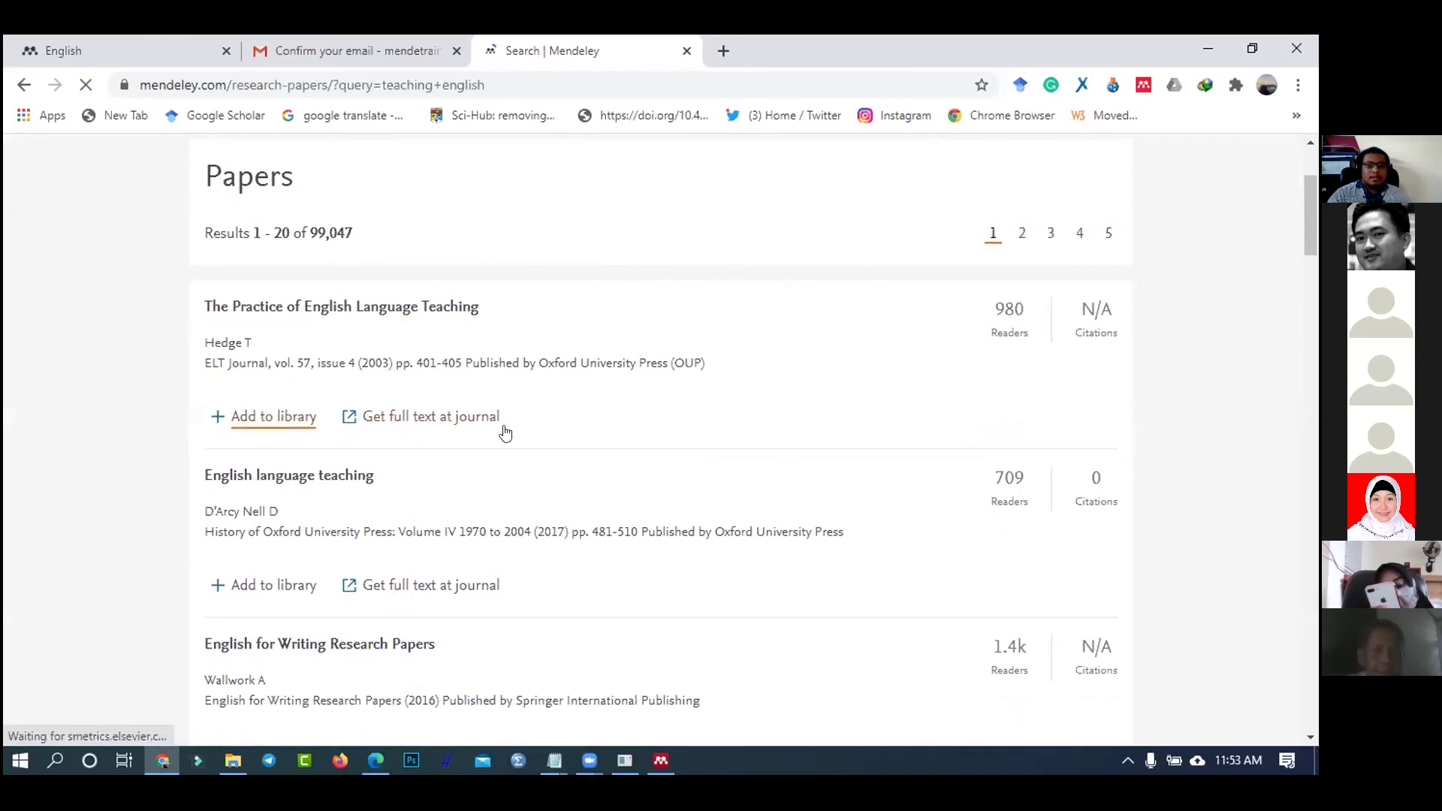
scroll(383, 324, "down", 4)
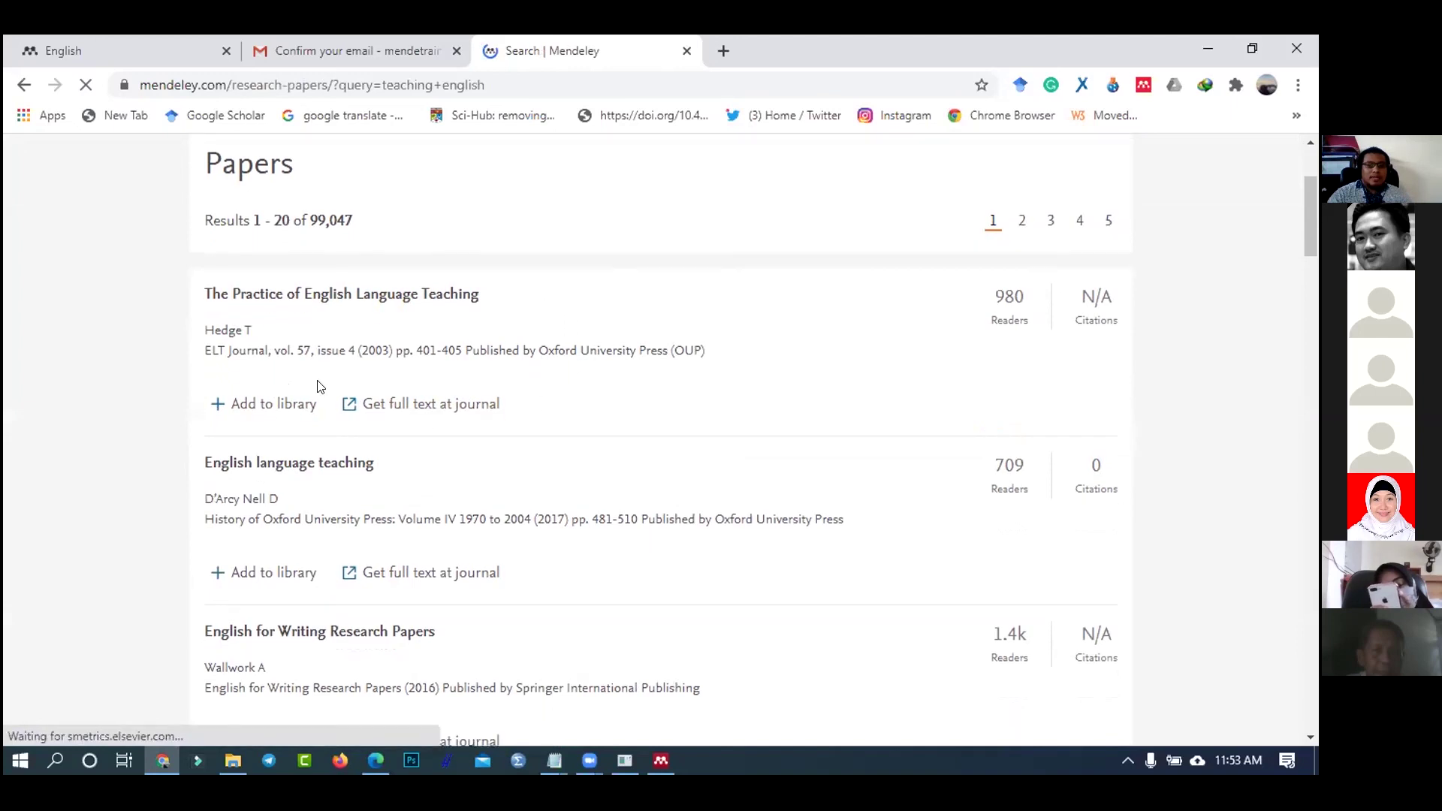
scroll(586, 429, "down", 1)
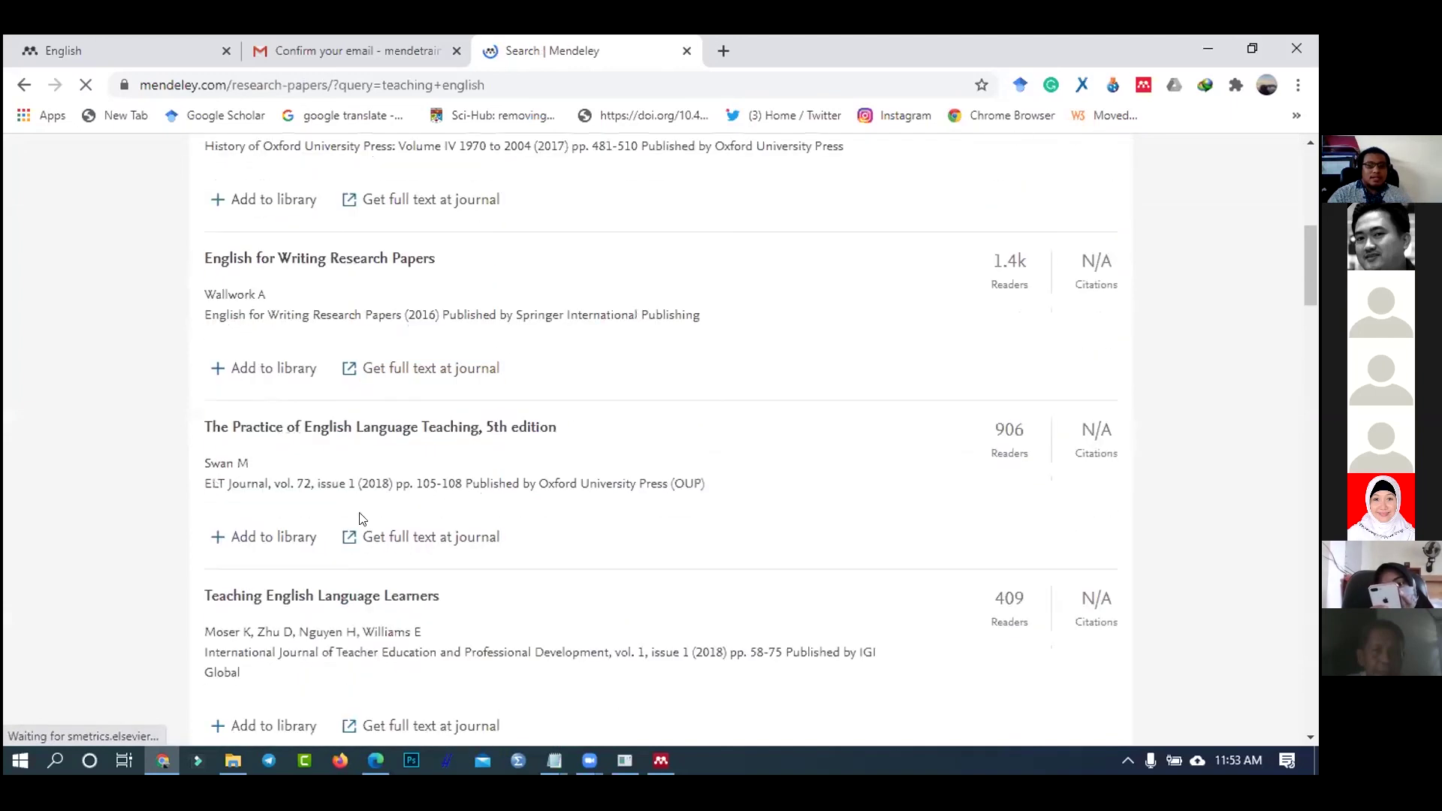
scroll(471, 467, "up", 1)
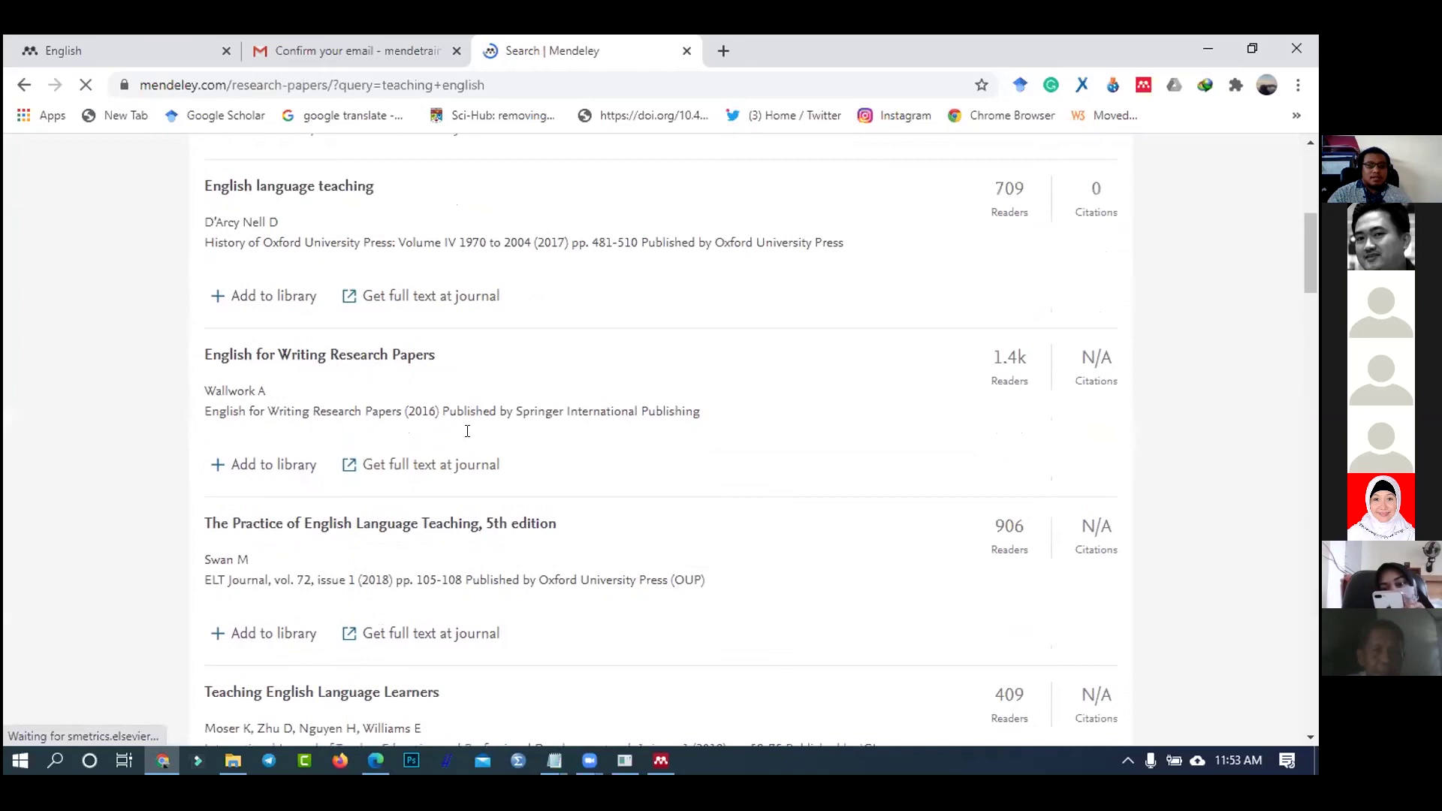
left_click(218, 295)
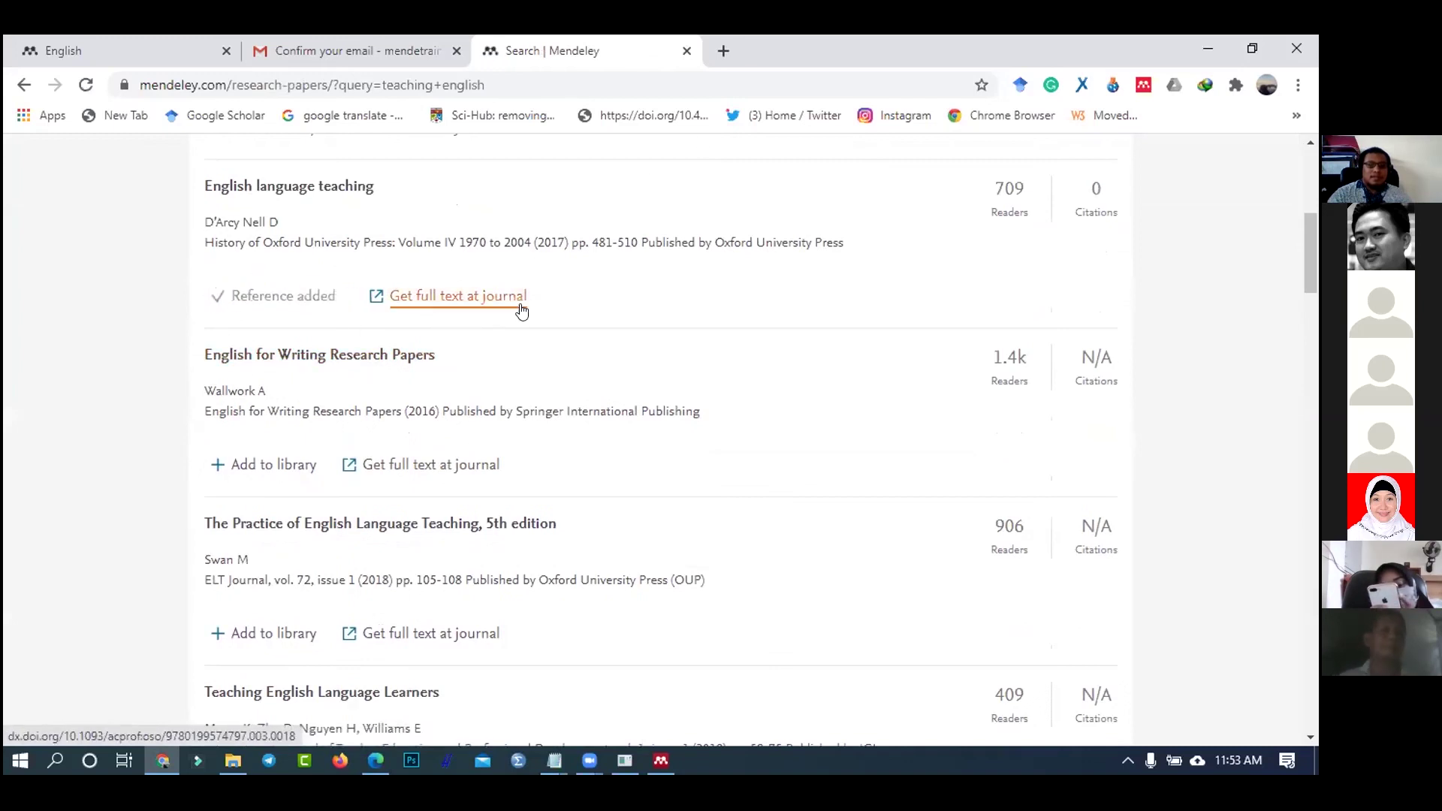
left_click(218, 464)
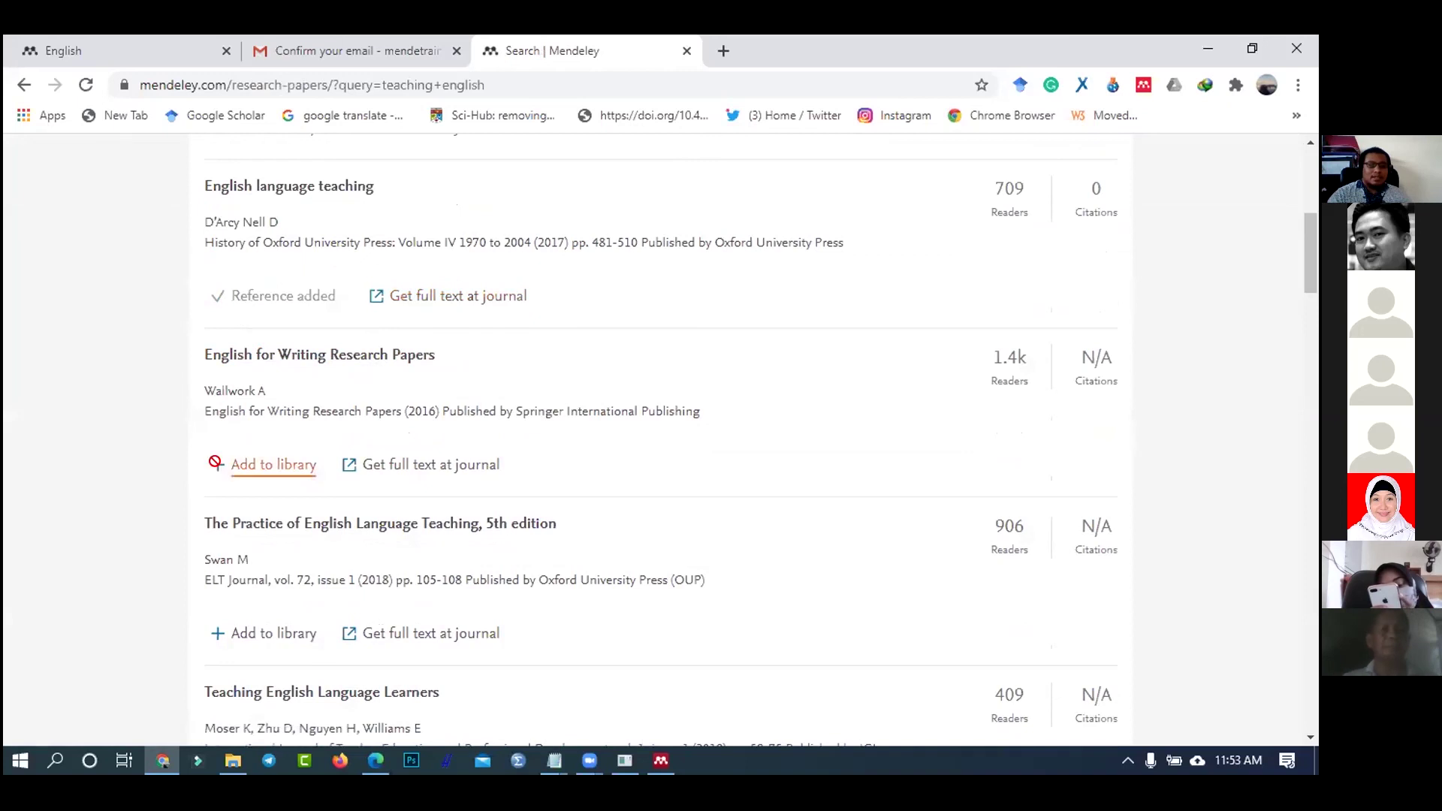
scroll(511, 382, "down", 4)
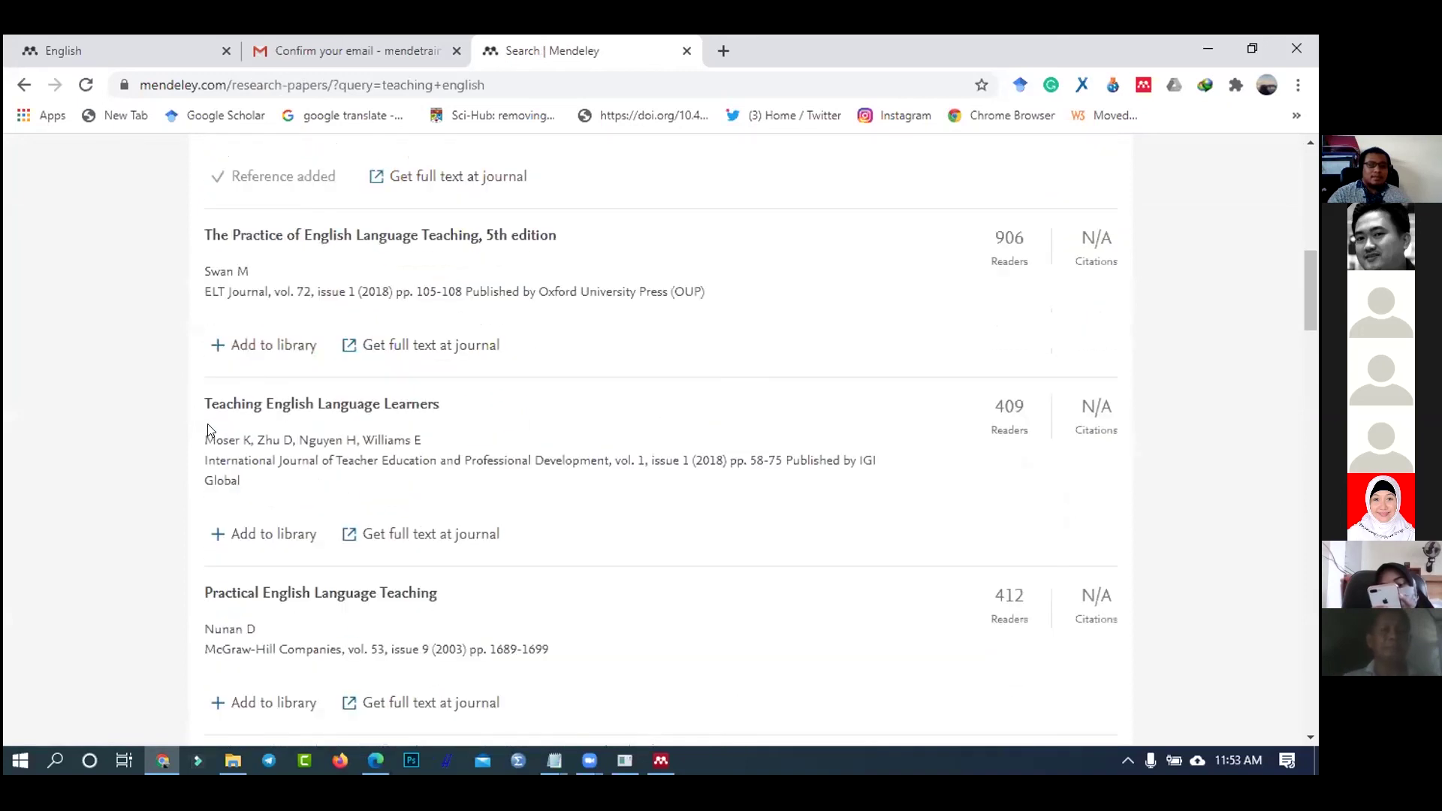
left_click(214, 350)
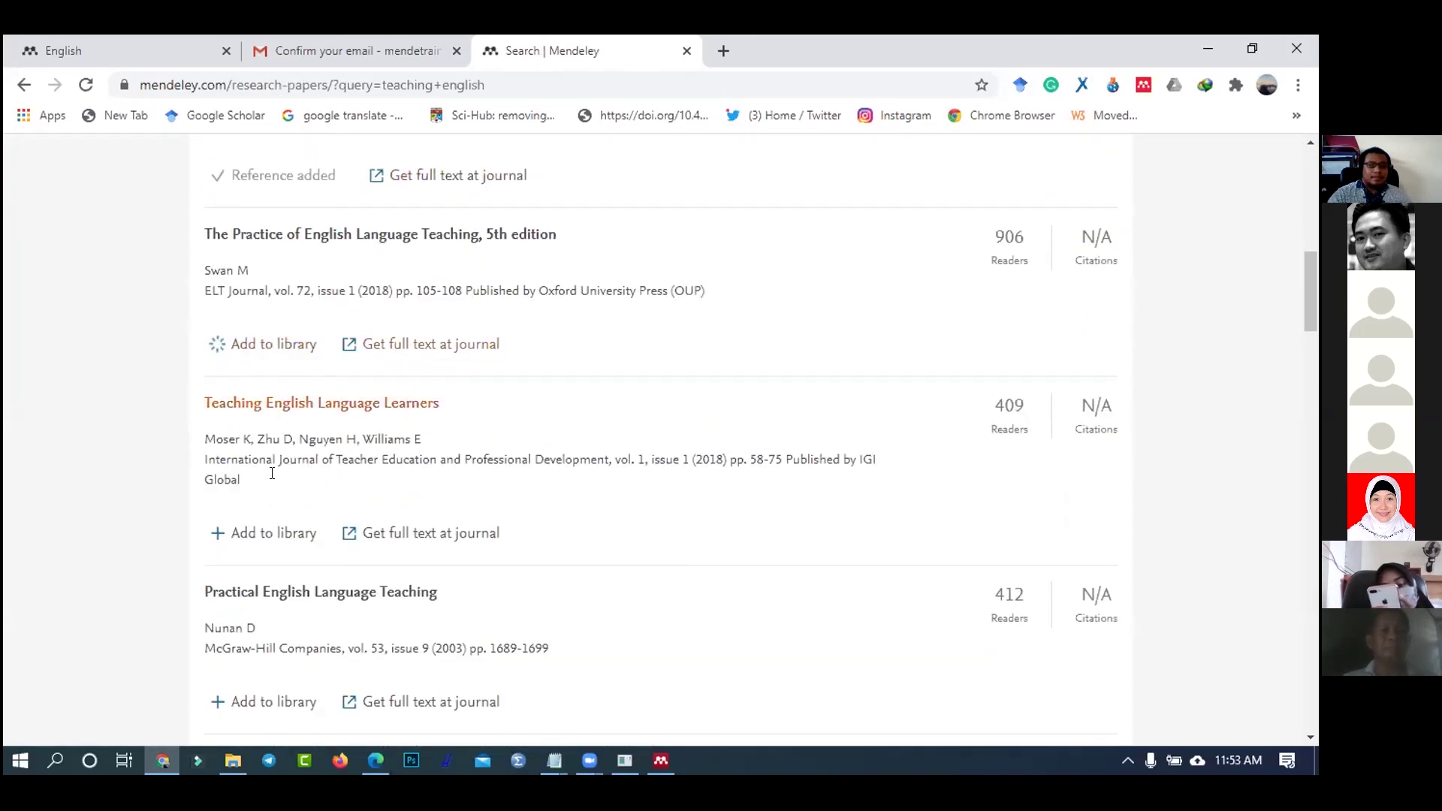
left_click(216, 535)
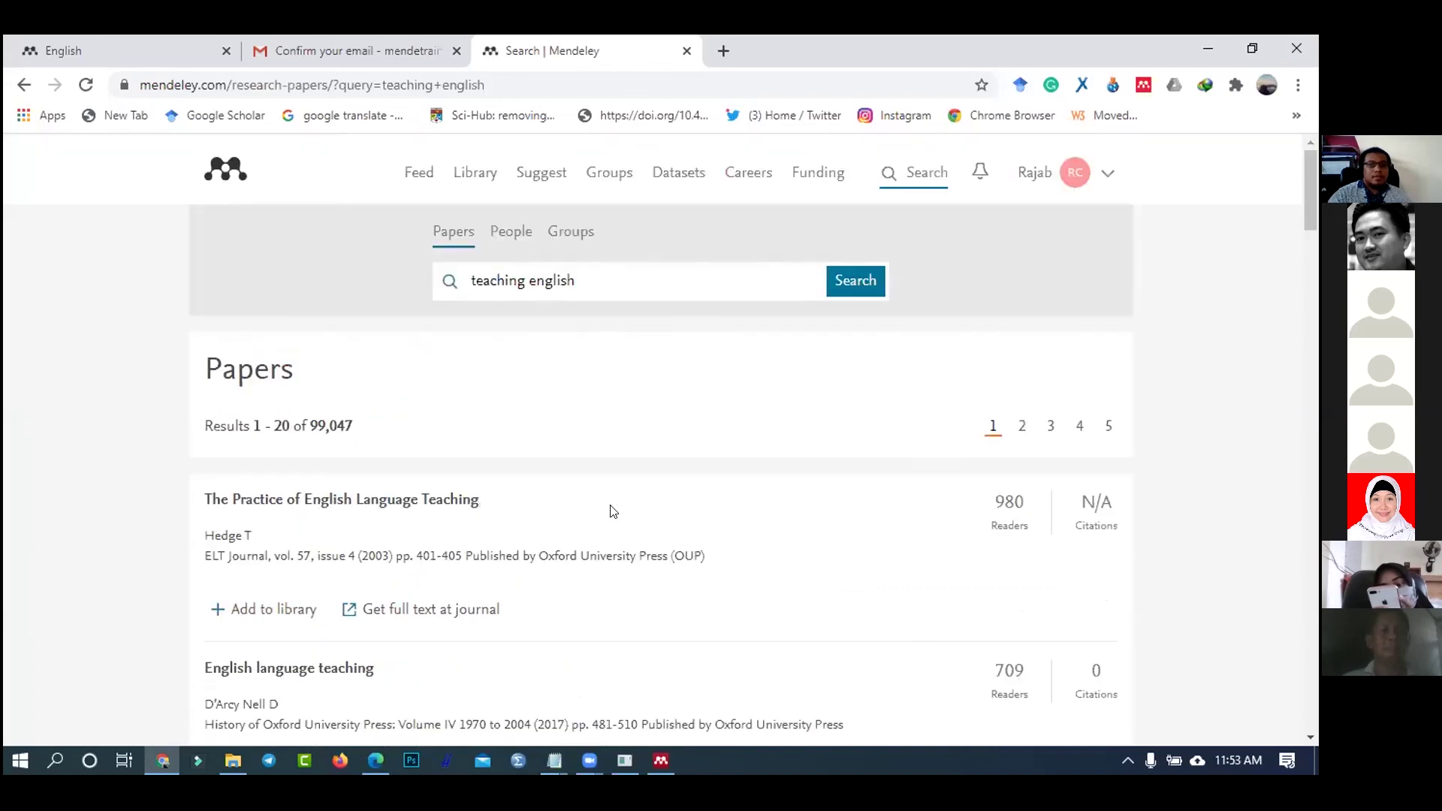
- Open the library and add the four newly added articles to the English folder
left_click(471, 172)
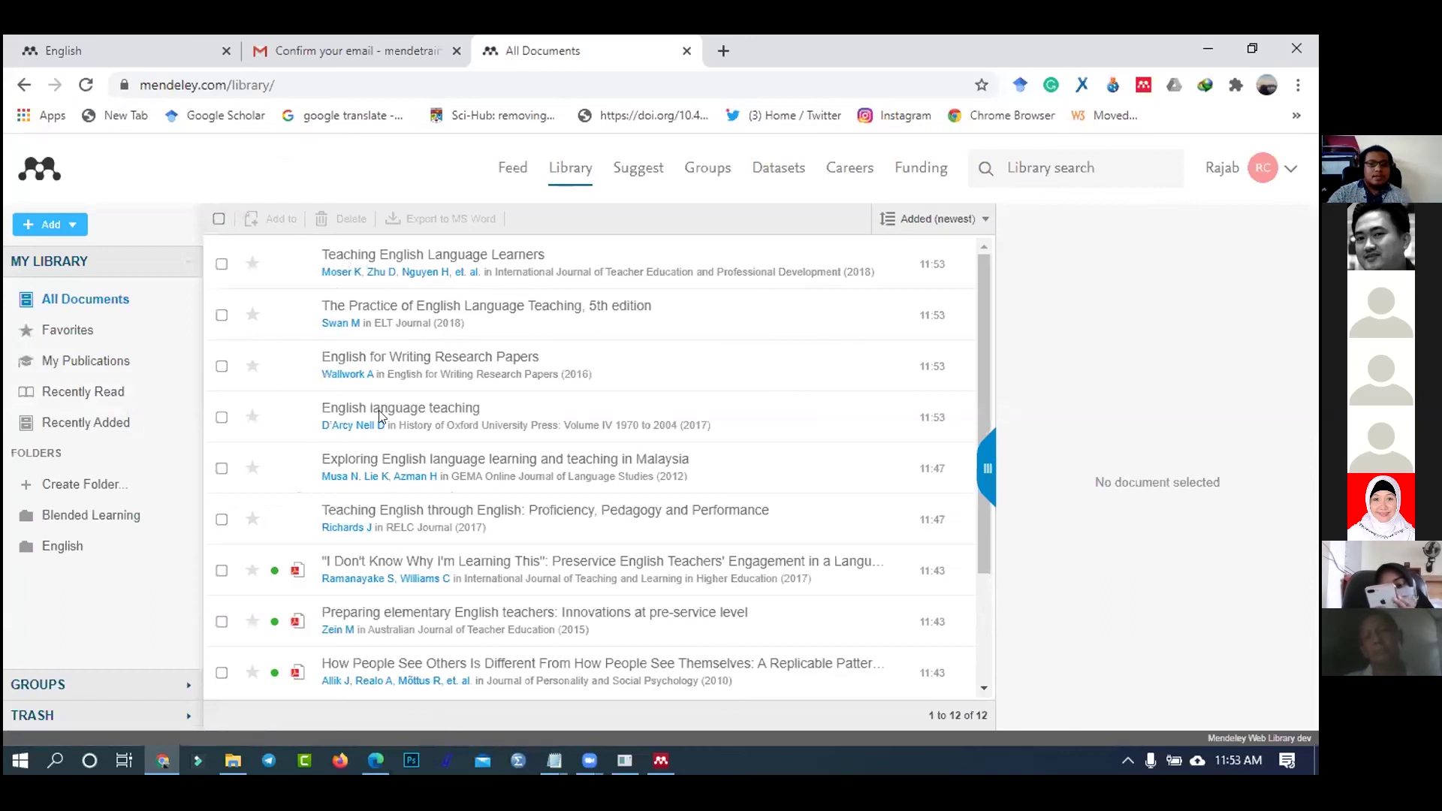
left_click(221, 264)
left_click(221, 315)
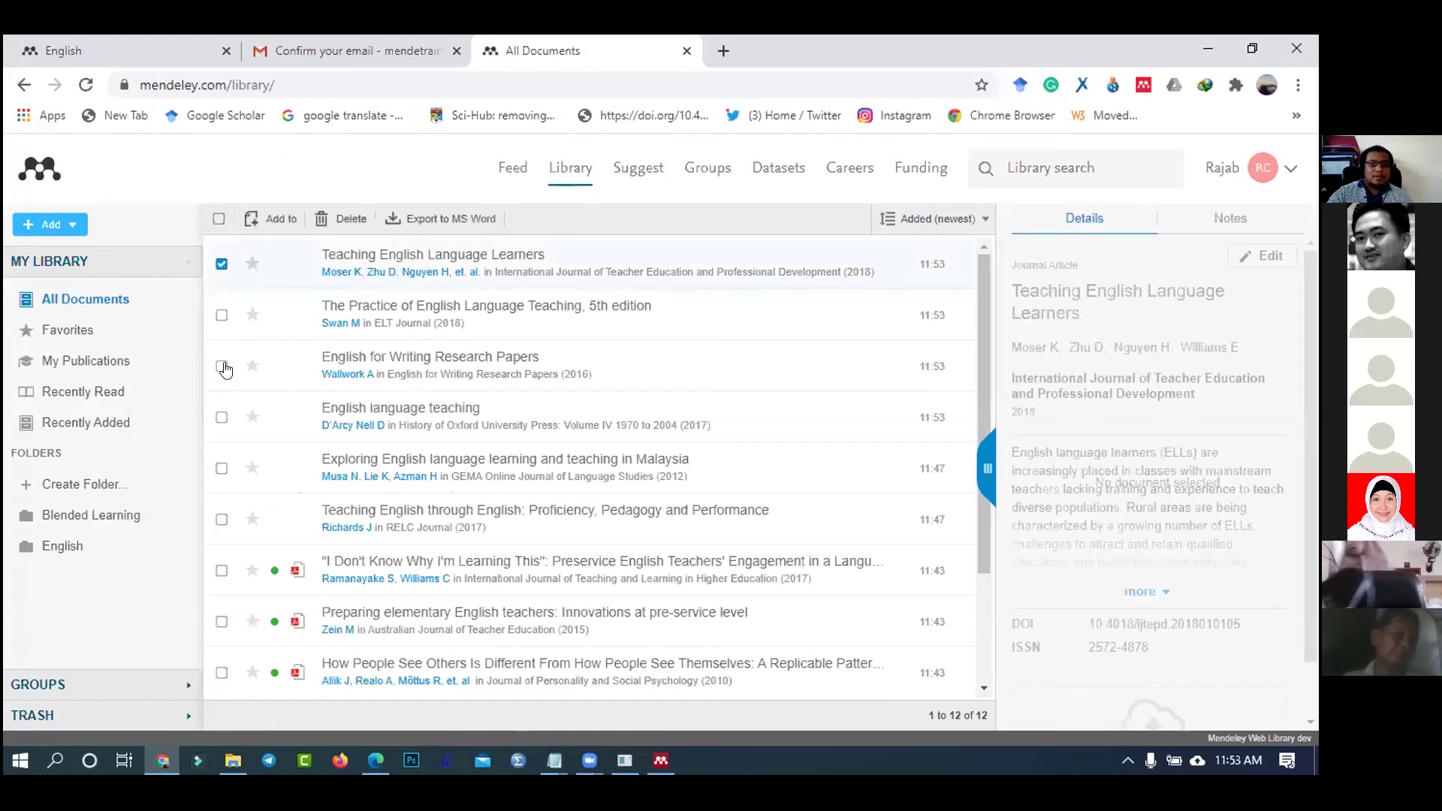
left_click(222, 366)
left_click(220, 418)
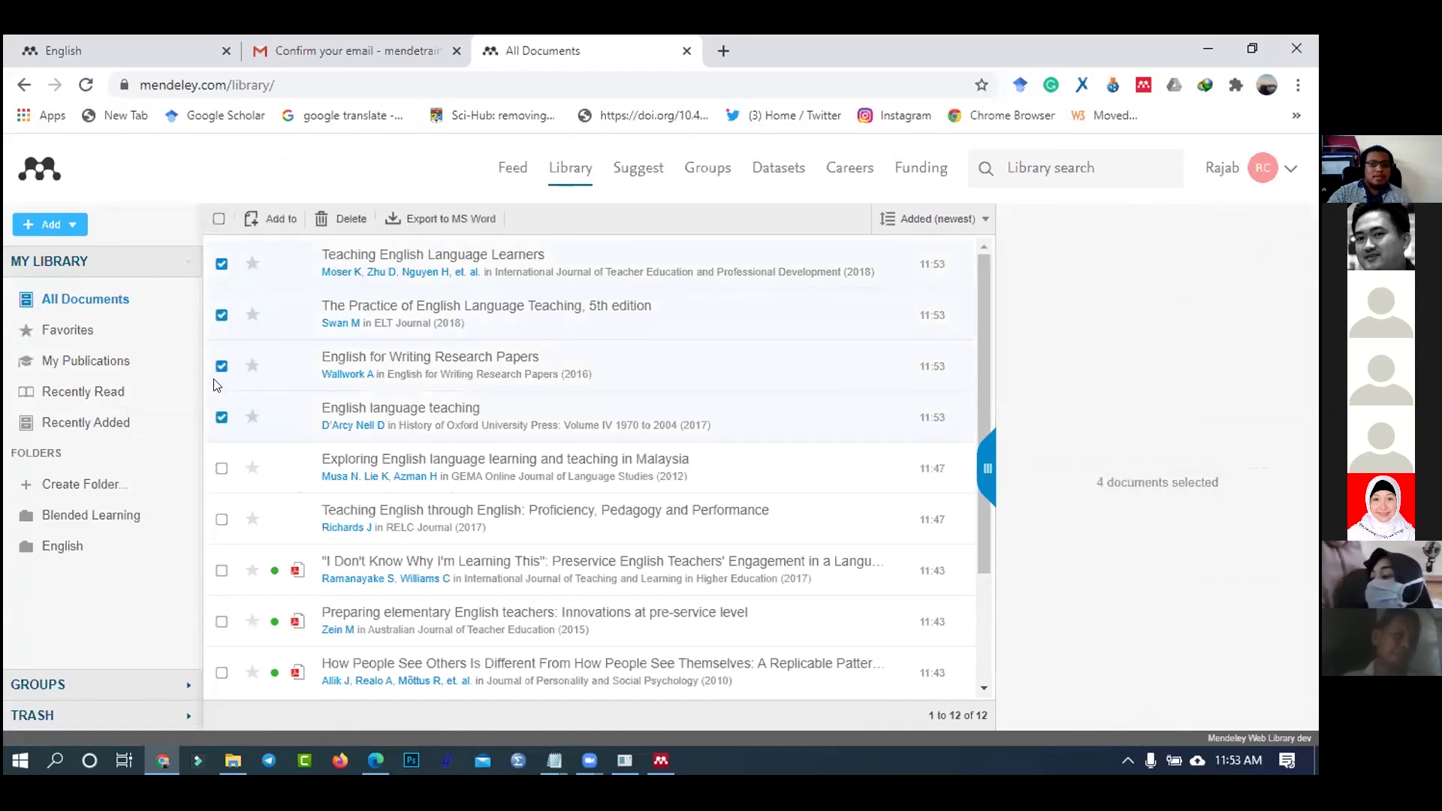
left_click(276, 218)
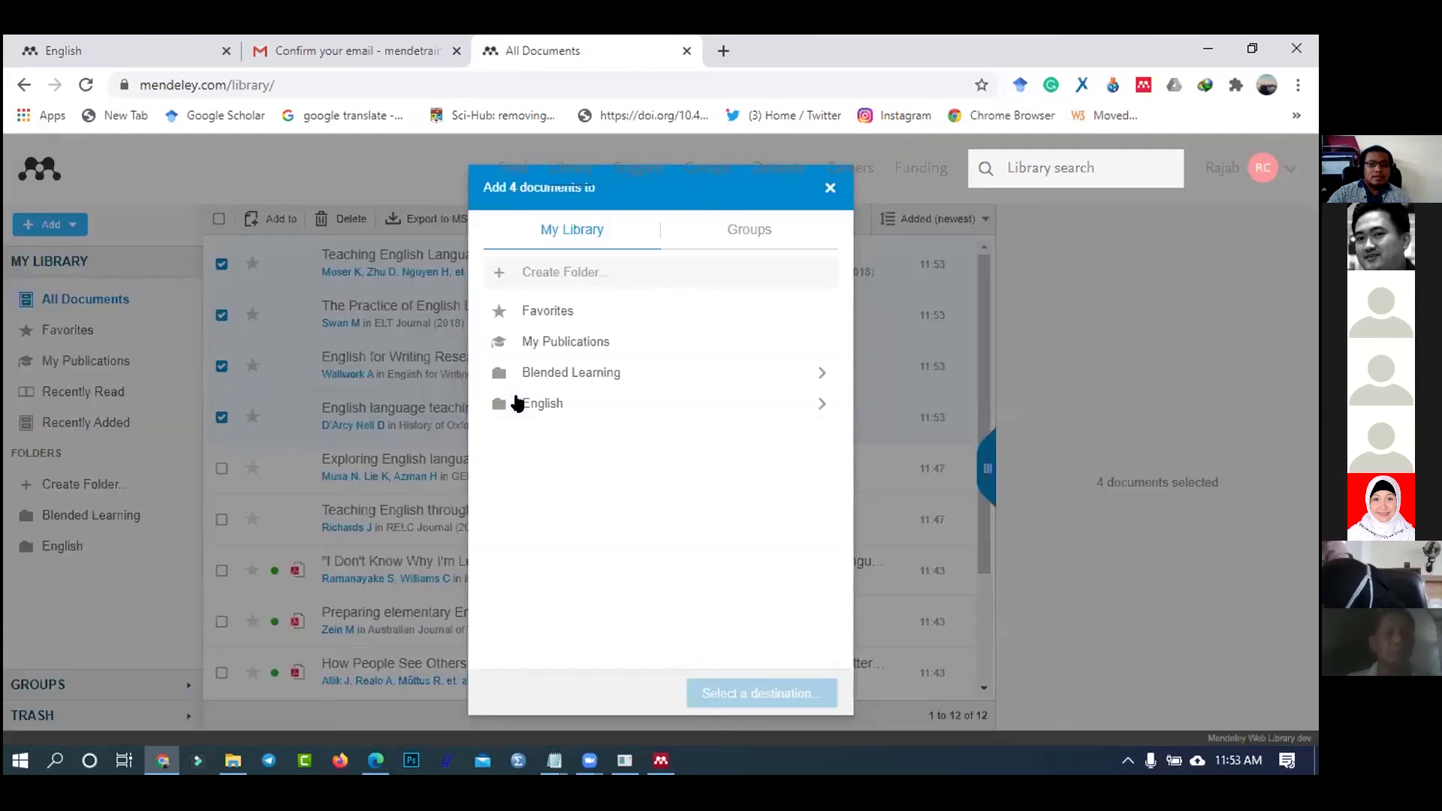
left_click(542, 412)
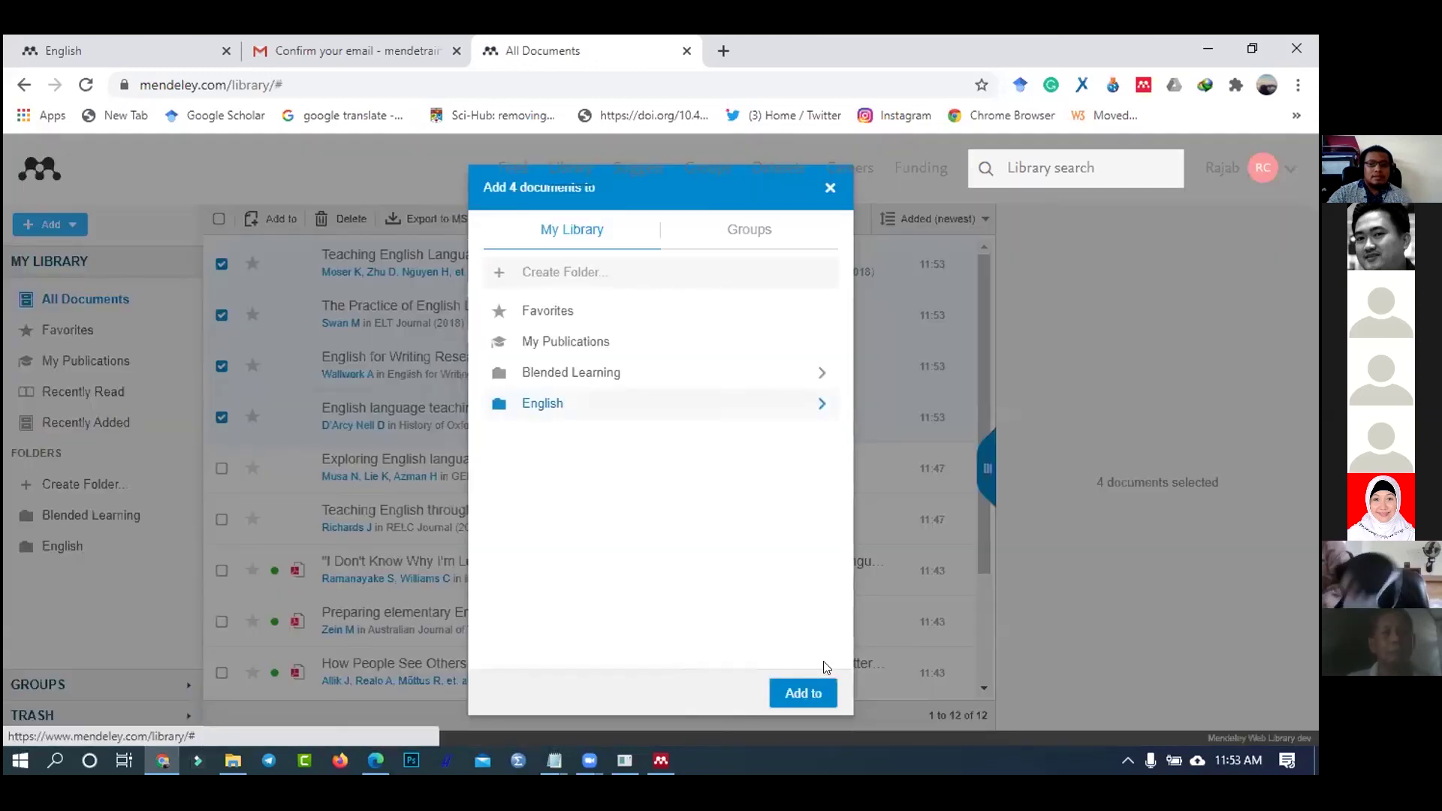
left_click(818, 695)
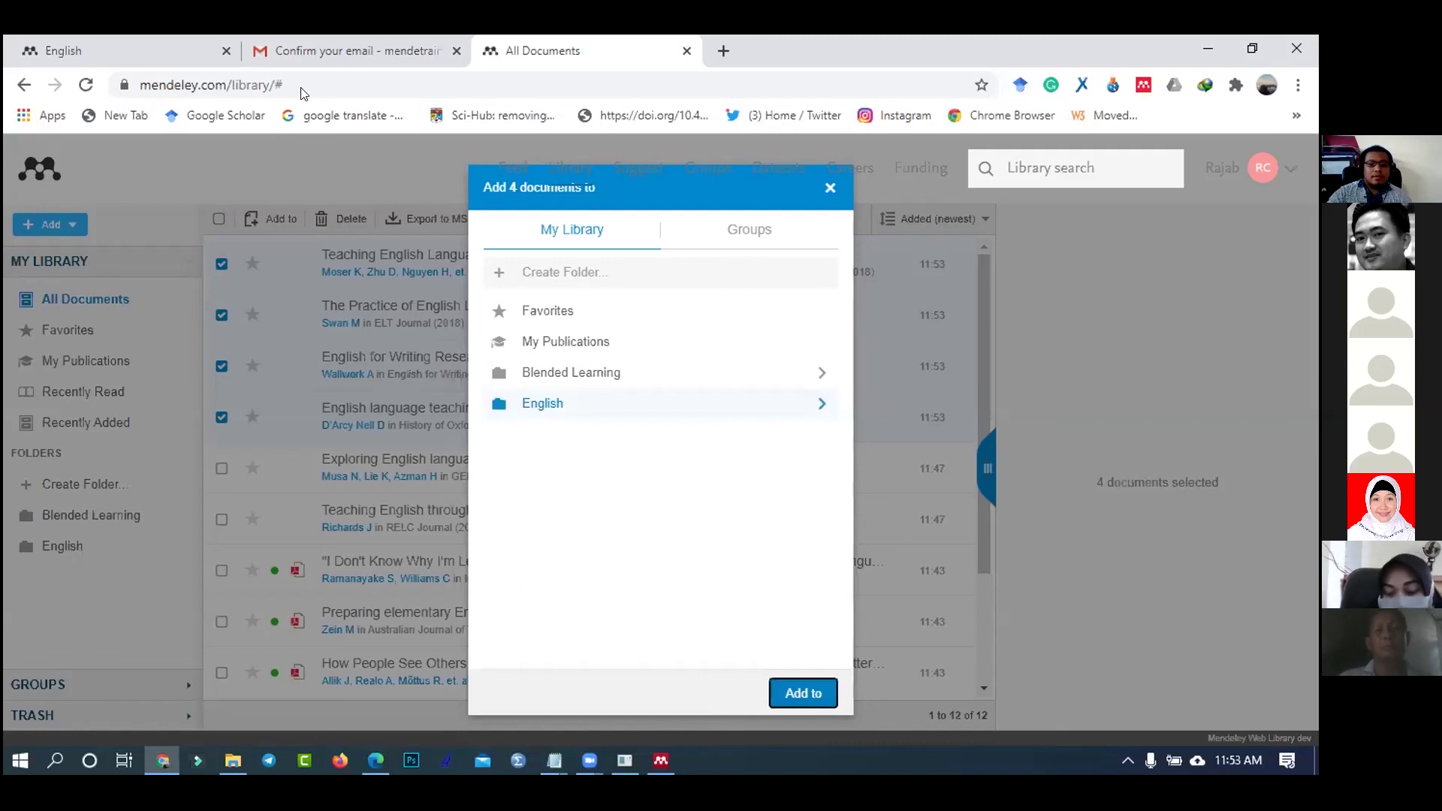
- View the English folder in the web library, compare it with the English folder in Mendeley Desktop and return to Chrome
key("F5")
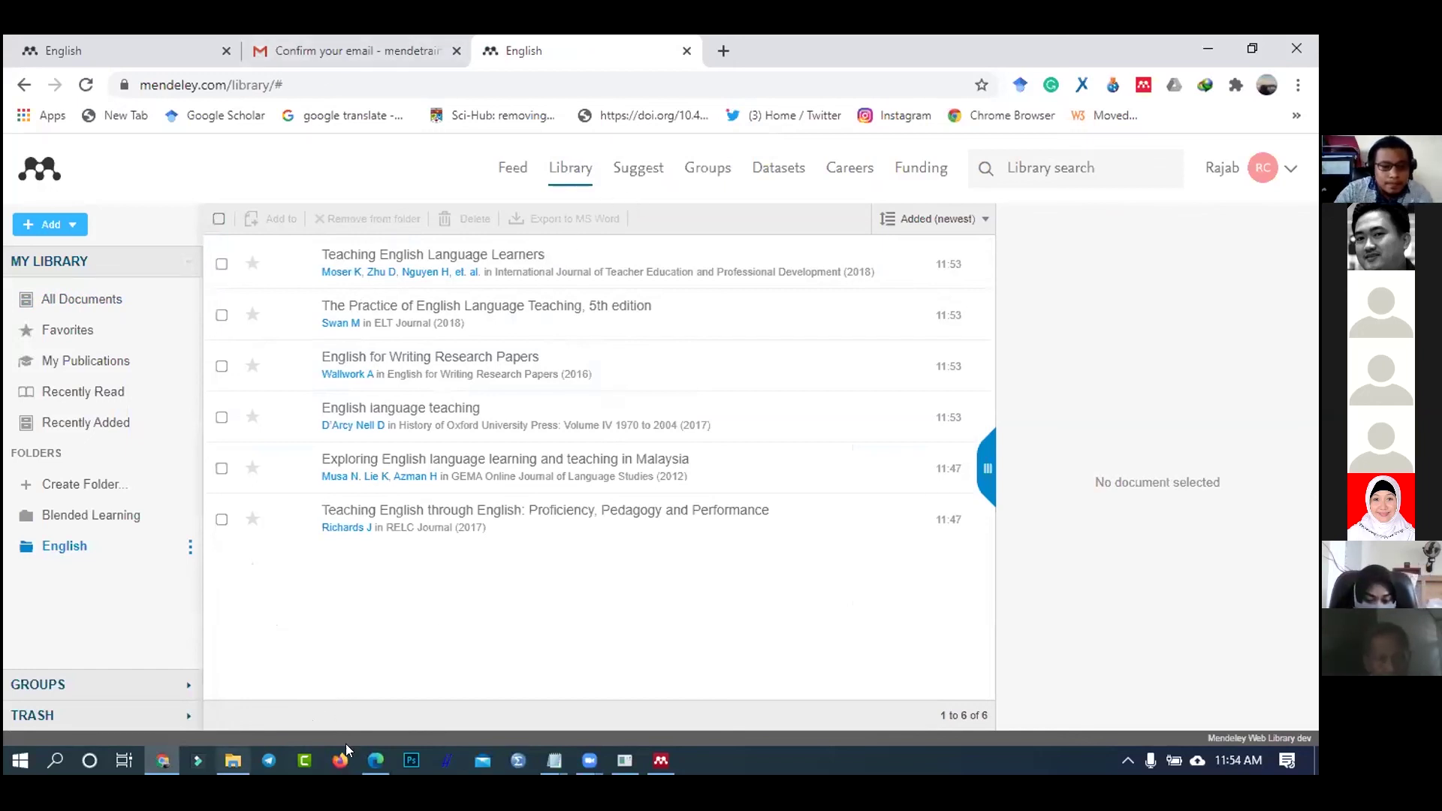
left_click(163, 765)
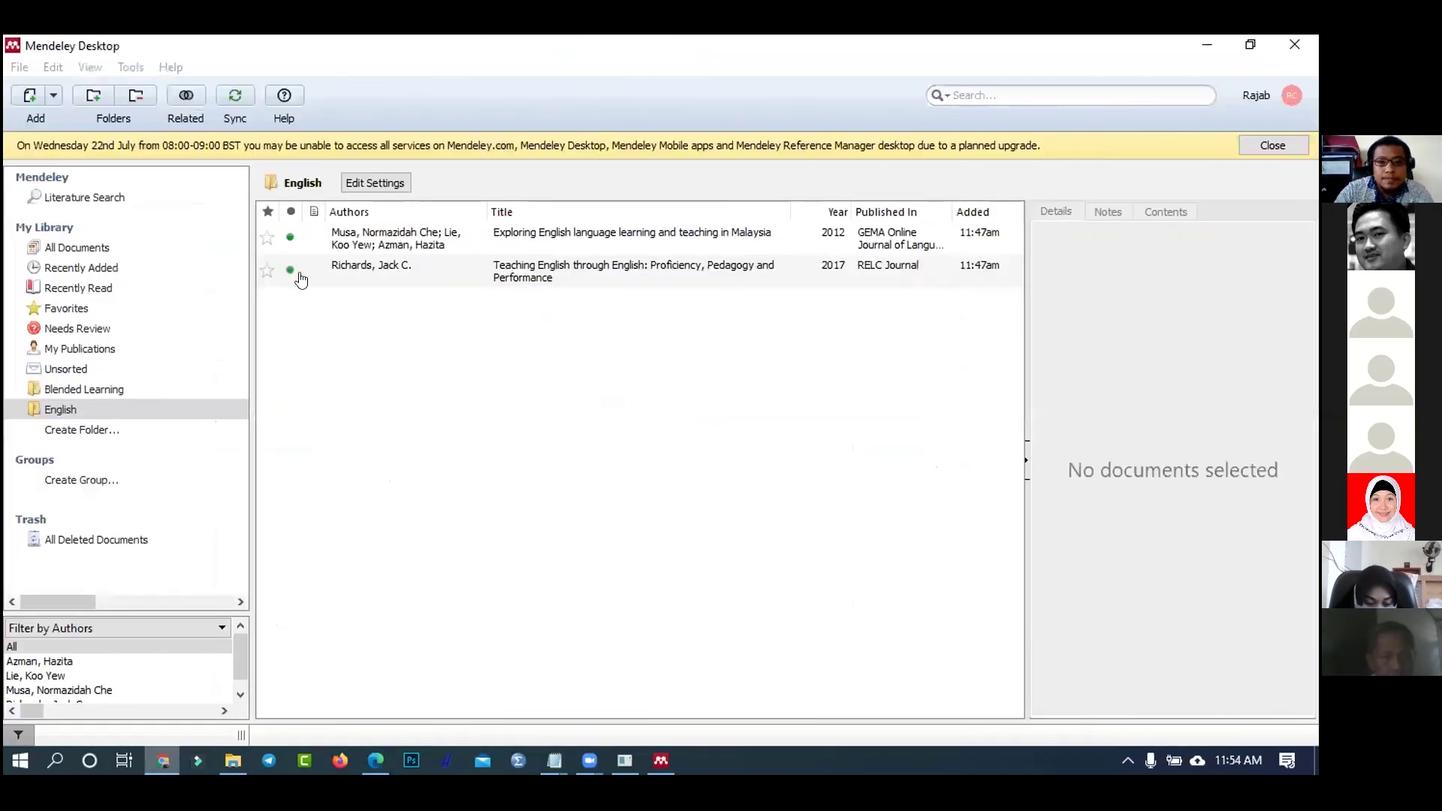
key("alt+Tab")
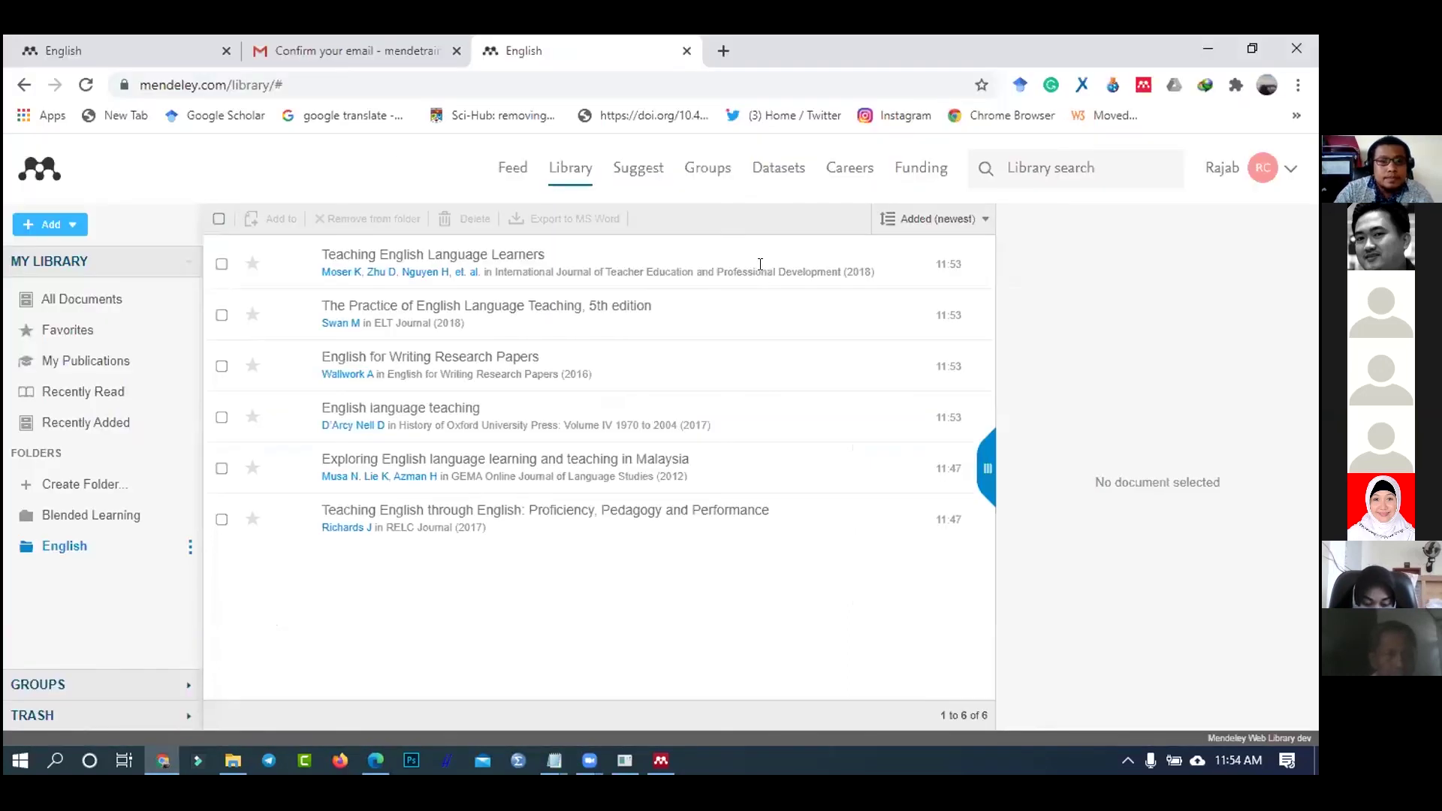
- Return to the profile page and search the Mendeley catalogue's papers for "blended learning"
left_click(1261, 168)
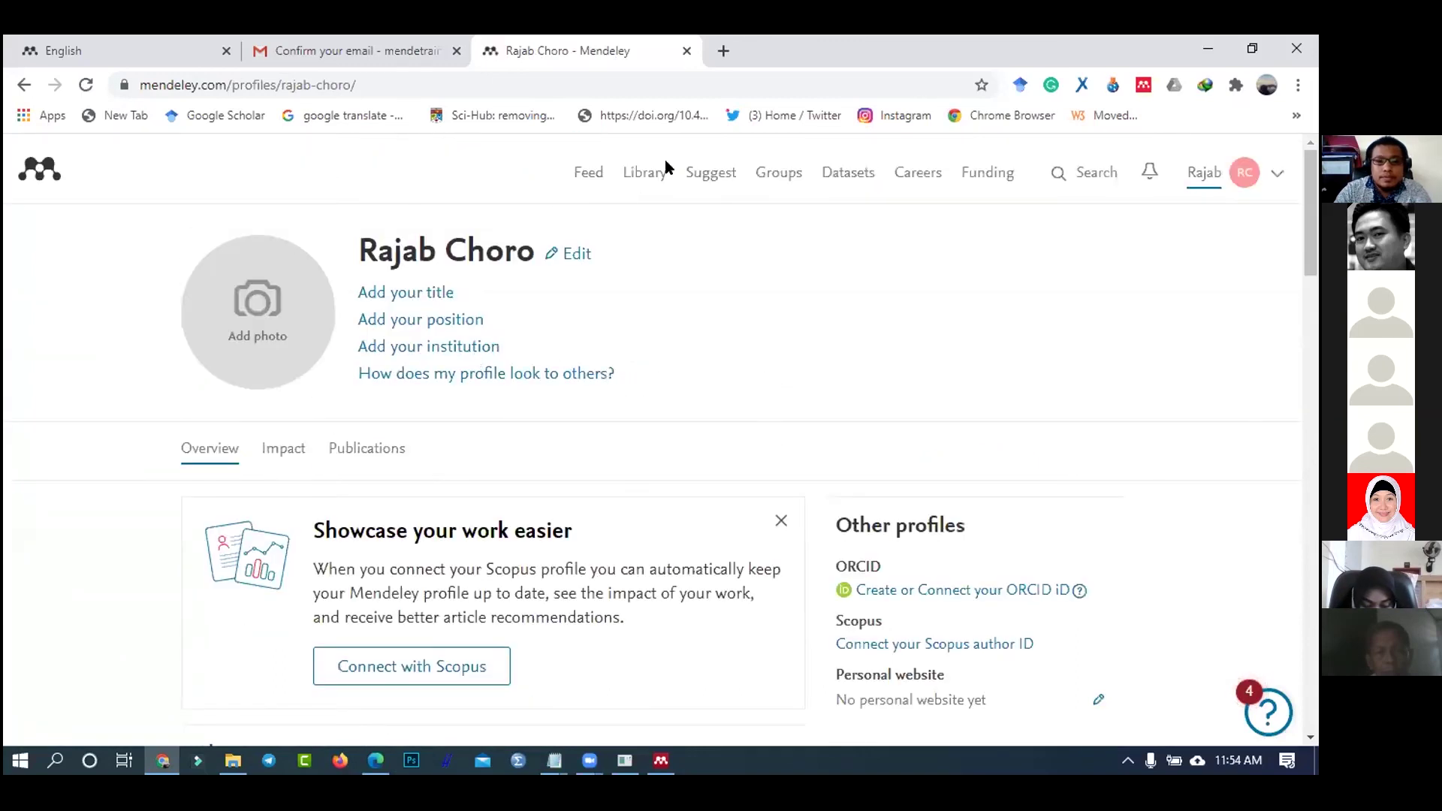
left_click(1085, 175)
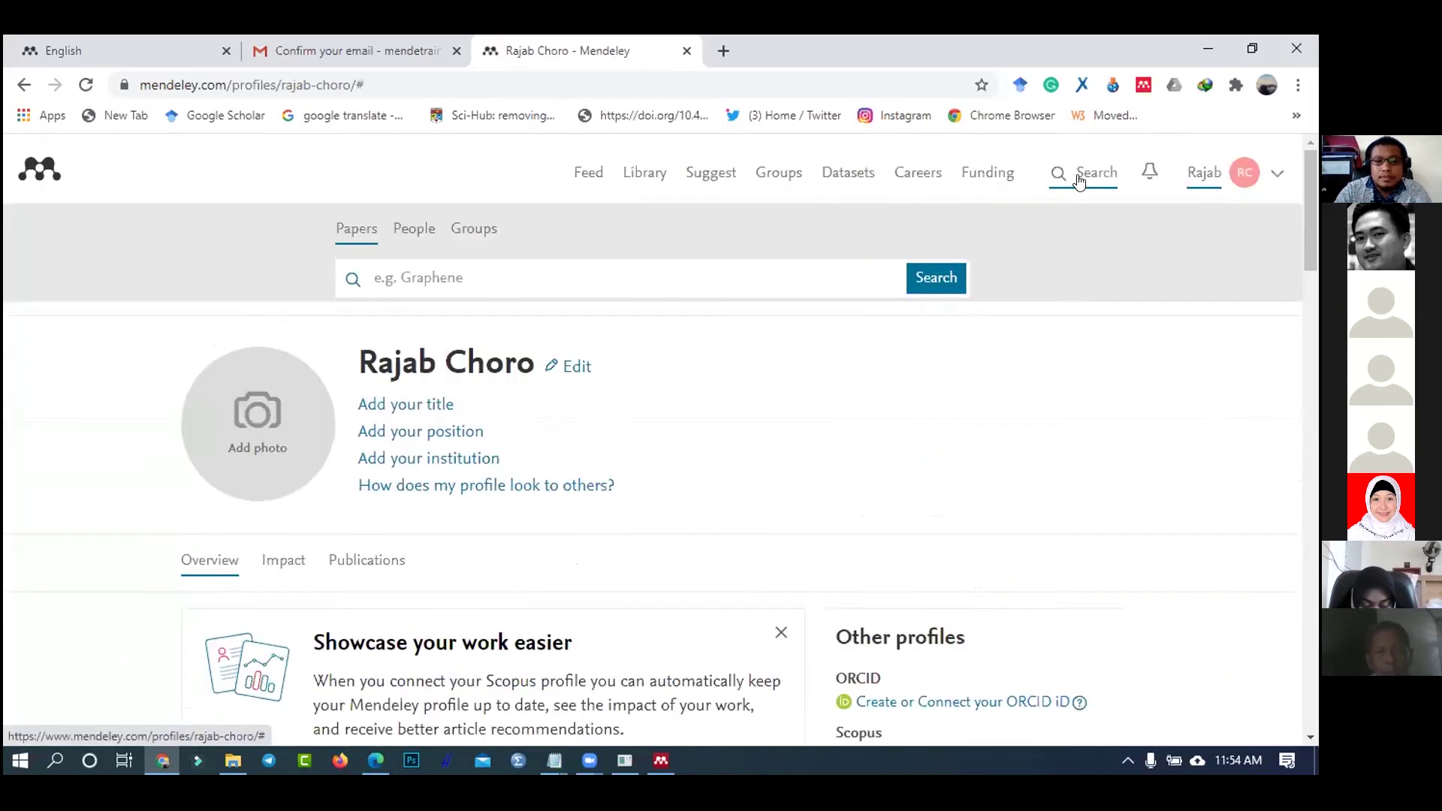
left_click(481, 281)
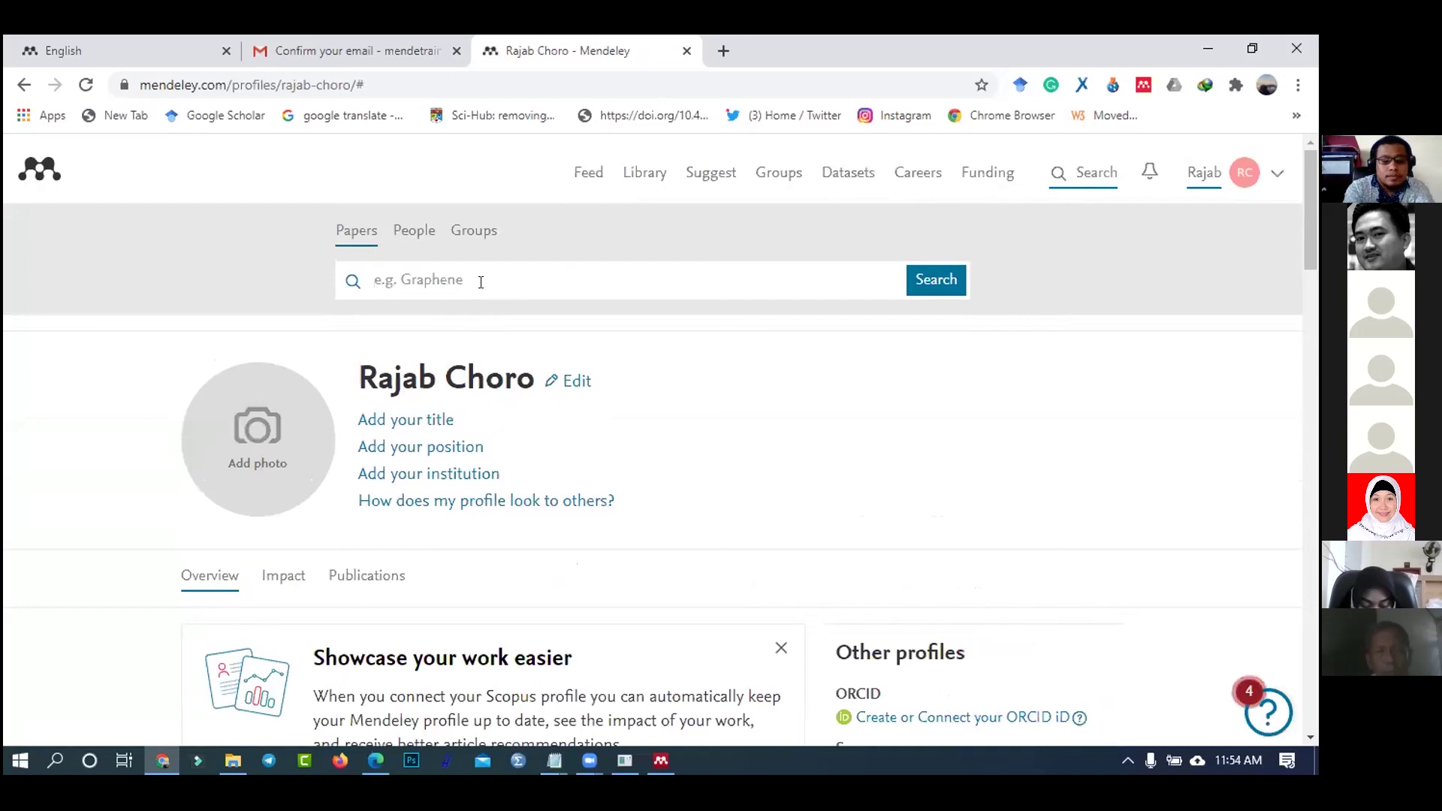
type("blended learning")
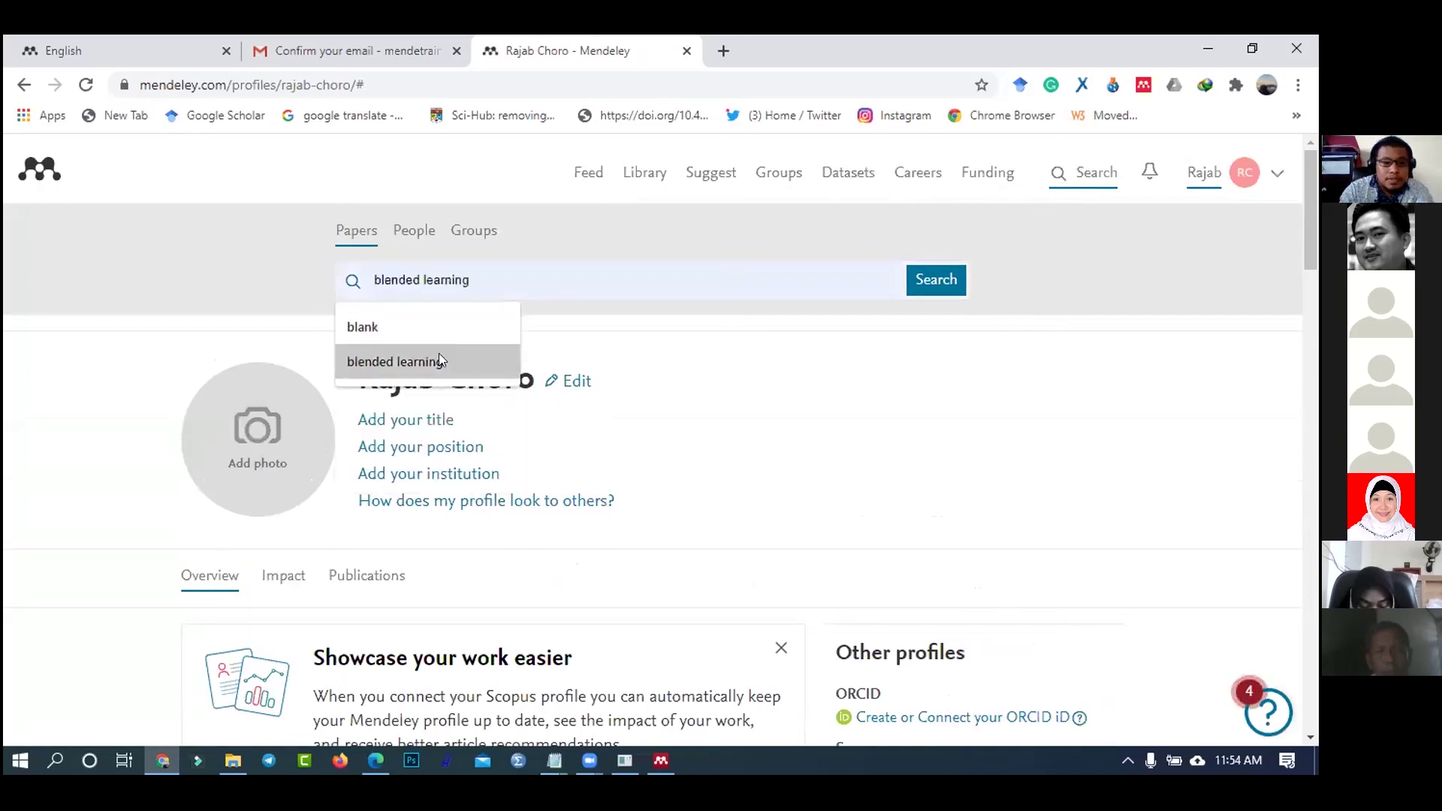
left_click(439, 355)
left_click(930, 293)
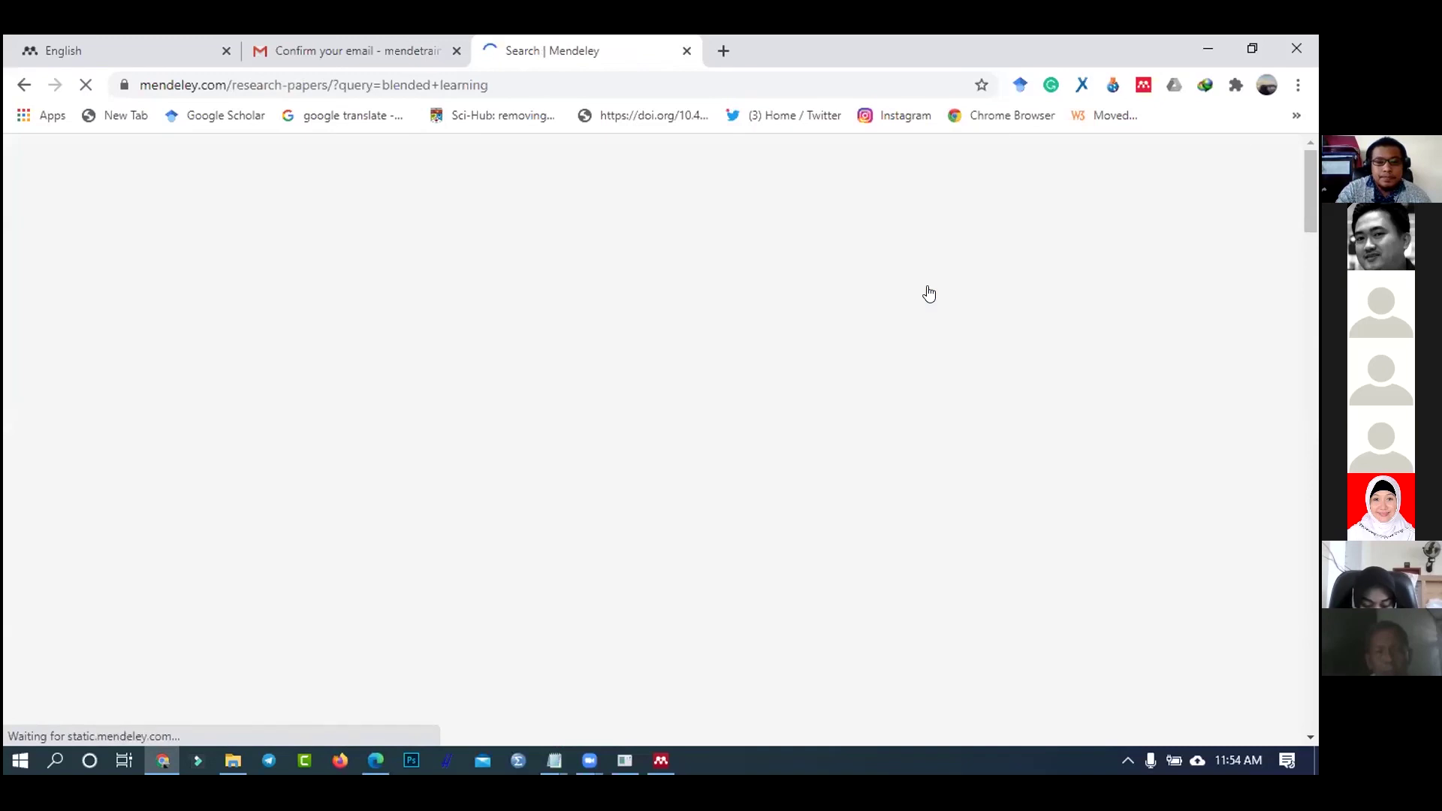
- Add the 2005 BMJ article "Blended learning" to the library from the search results
scroll(630, 447, "down", 4)
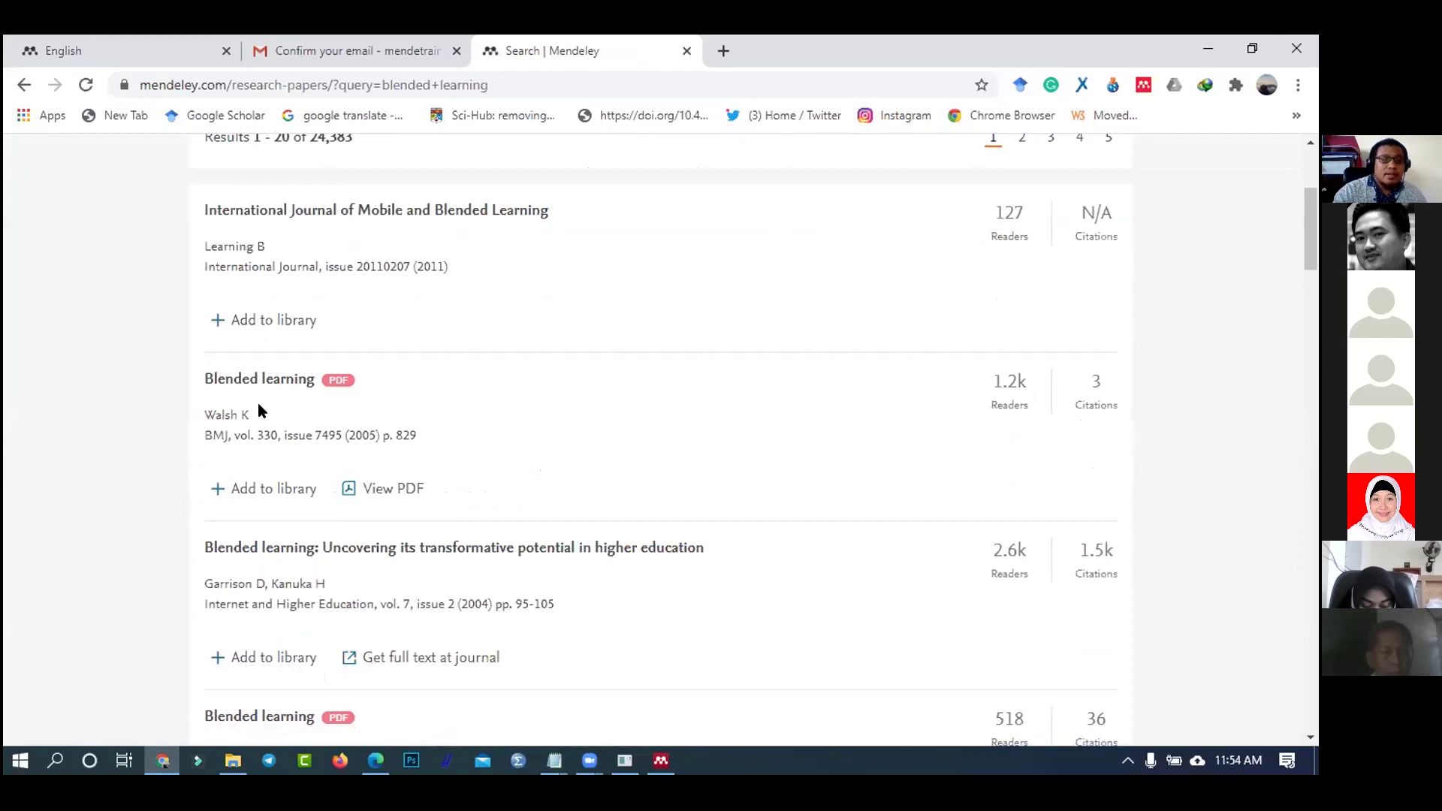
scroll(258, 411, "down", 1)
left_click(219, 391)
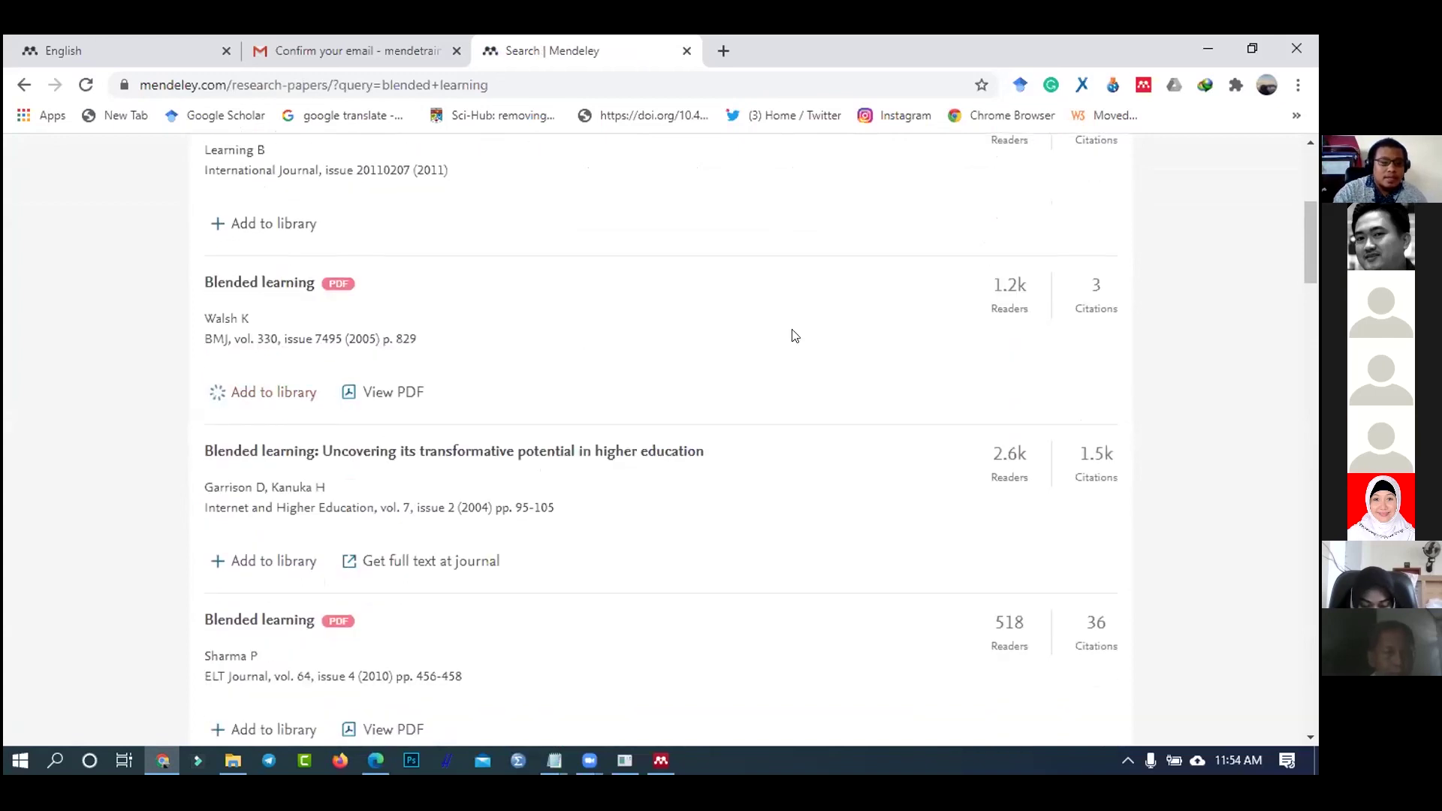
- Download the PDF of the 2005 BMJ article as bmj33000829.pdf to Downloads\Documents and open its folder
scroll(821, 334, "down", 1)
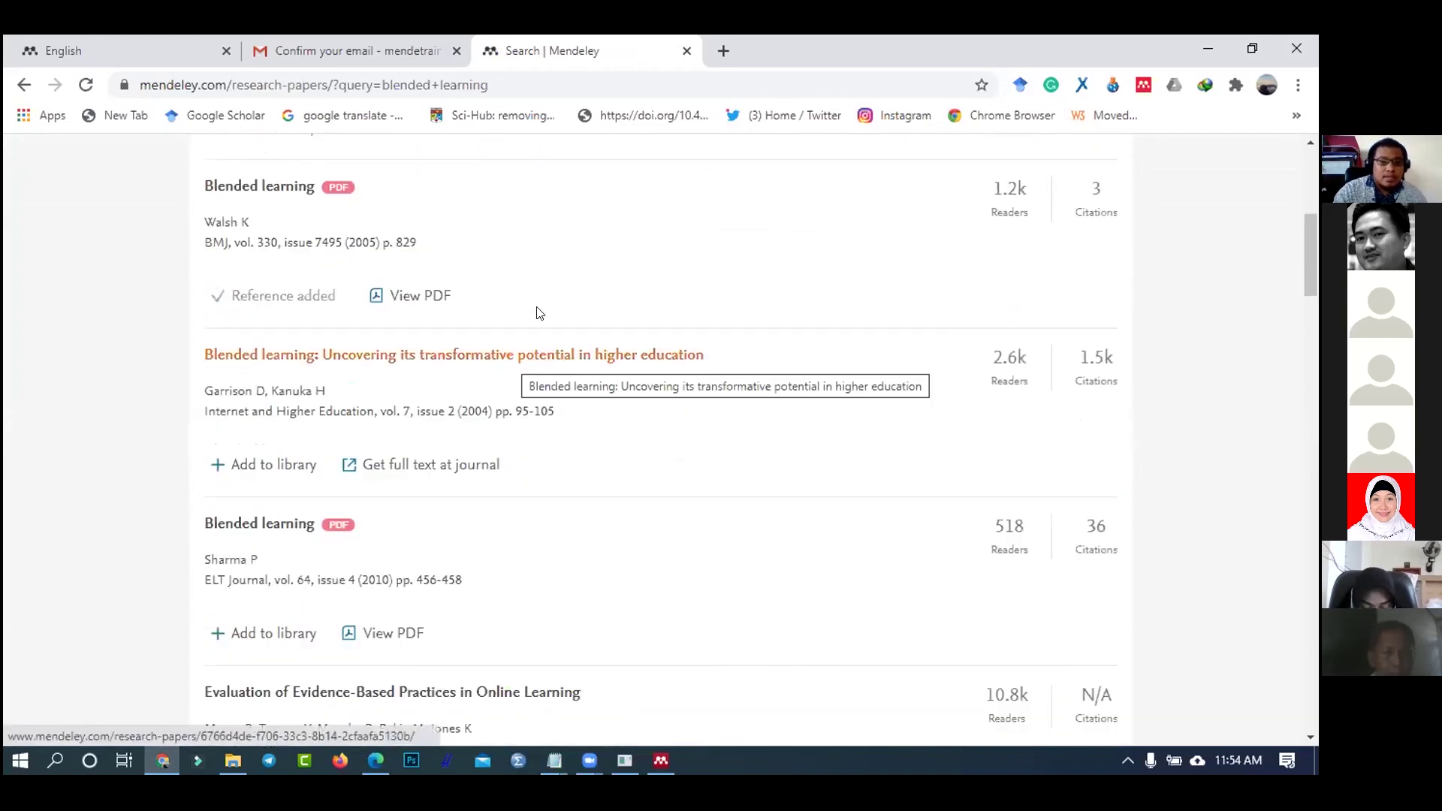
left_click(420, 296)
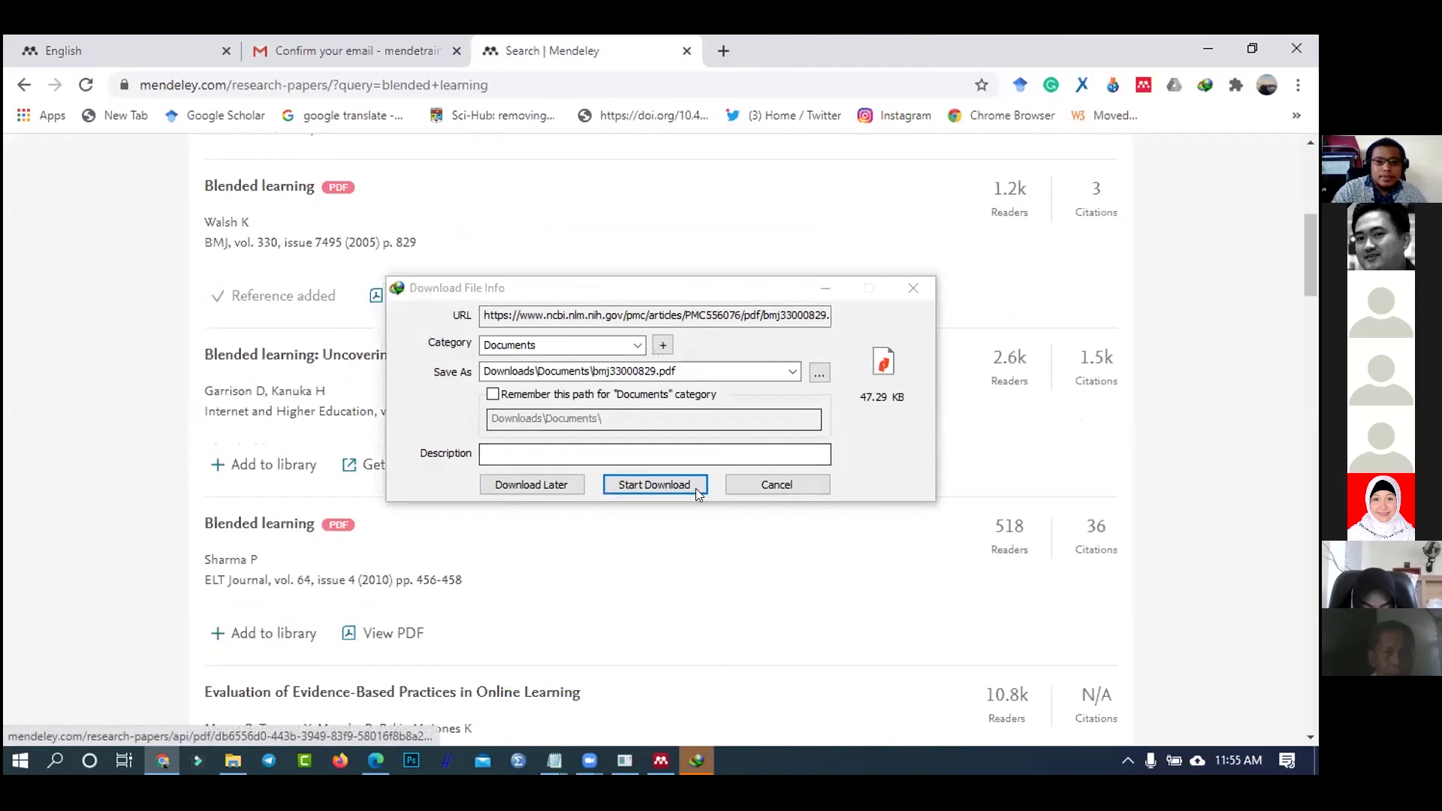
left_click(684, 486)
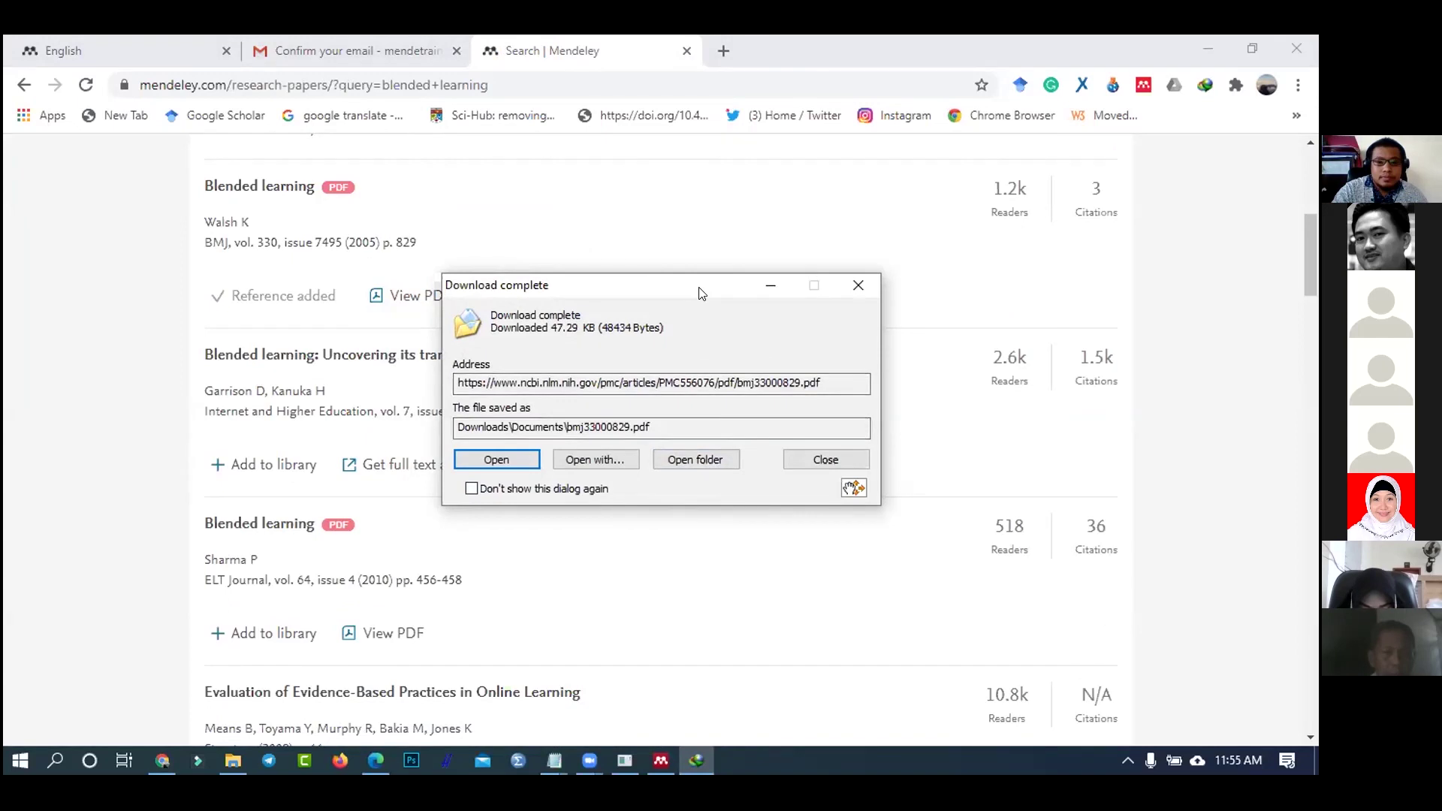
left_click_drag(701, 293, 860, 230)
left_click(871, 394)
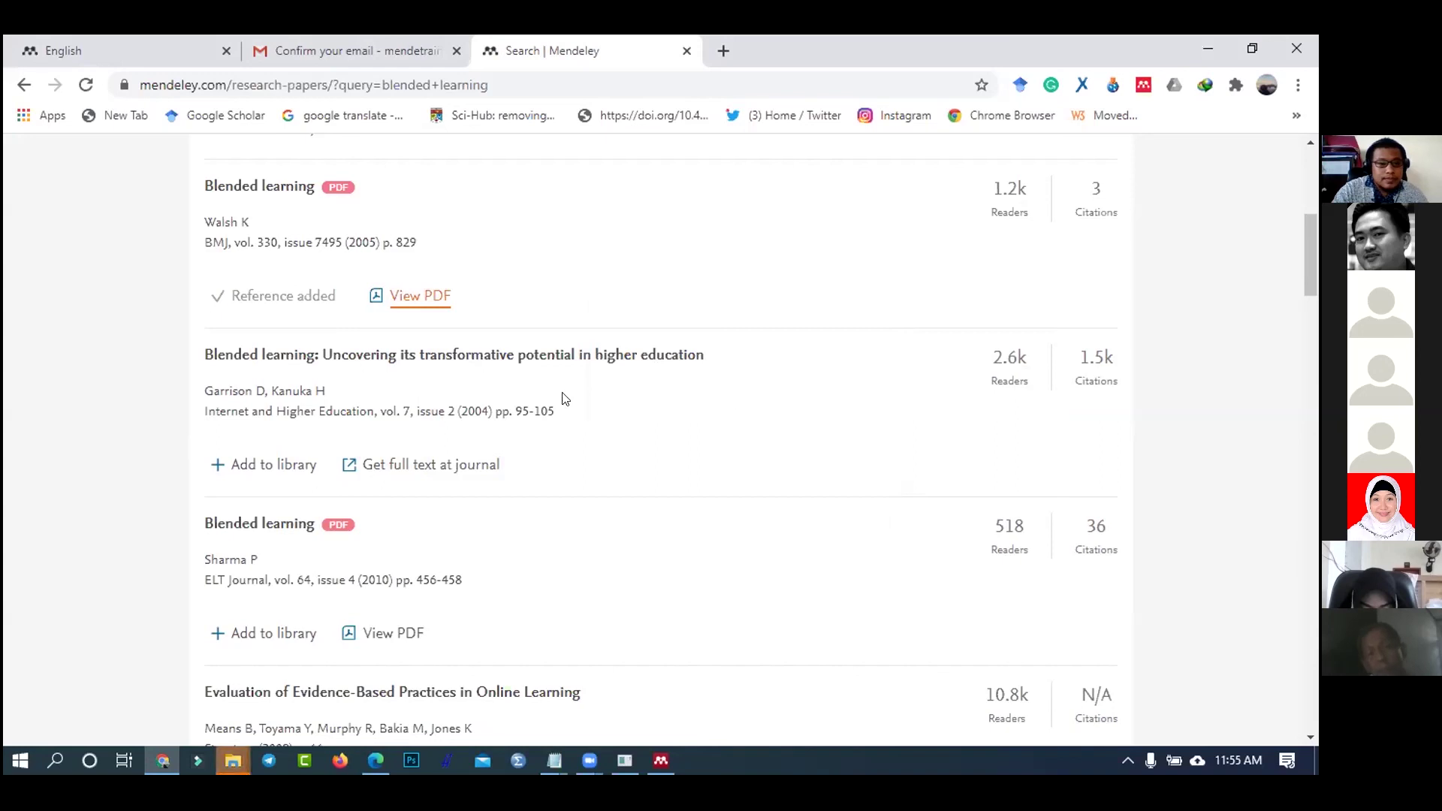
- Return to the Mendeley web library and select the 2005 BMJ article "Blended learning" in All Documents
left_click(228, 762)
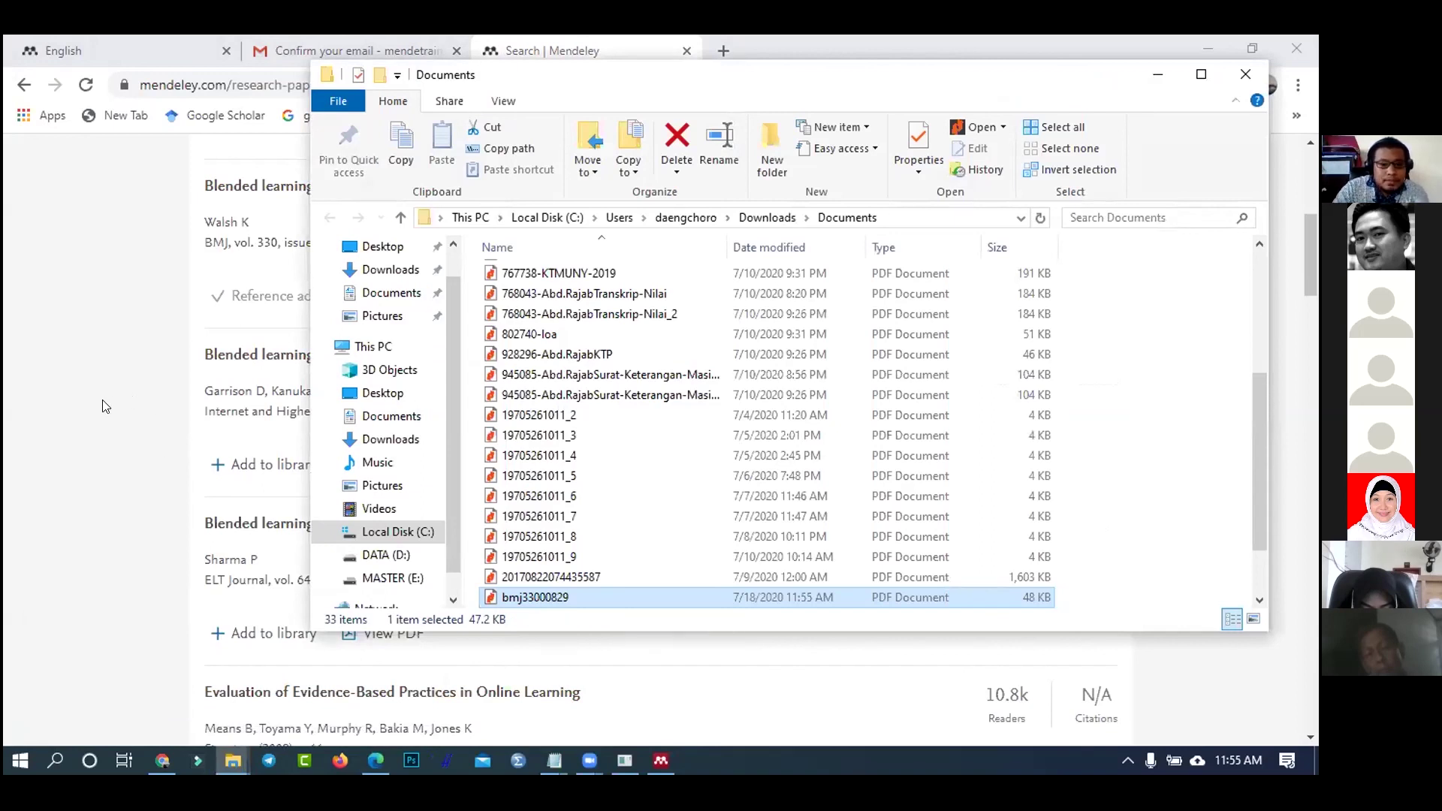
left_click(172, 68)
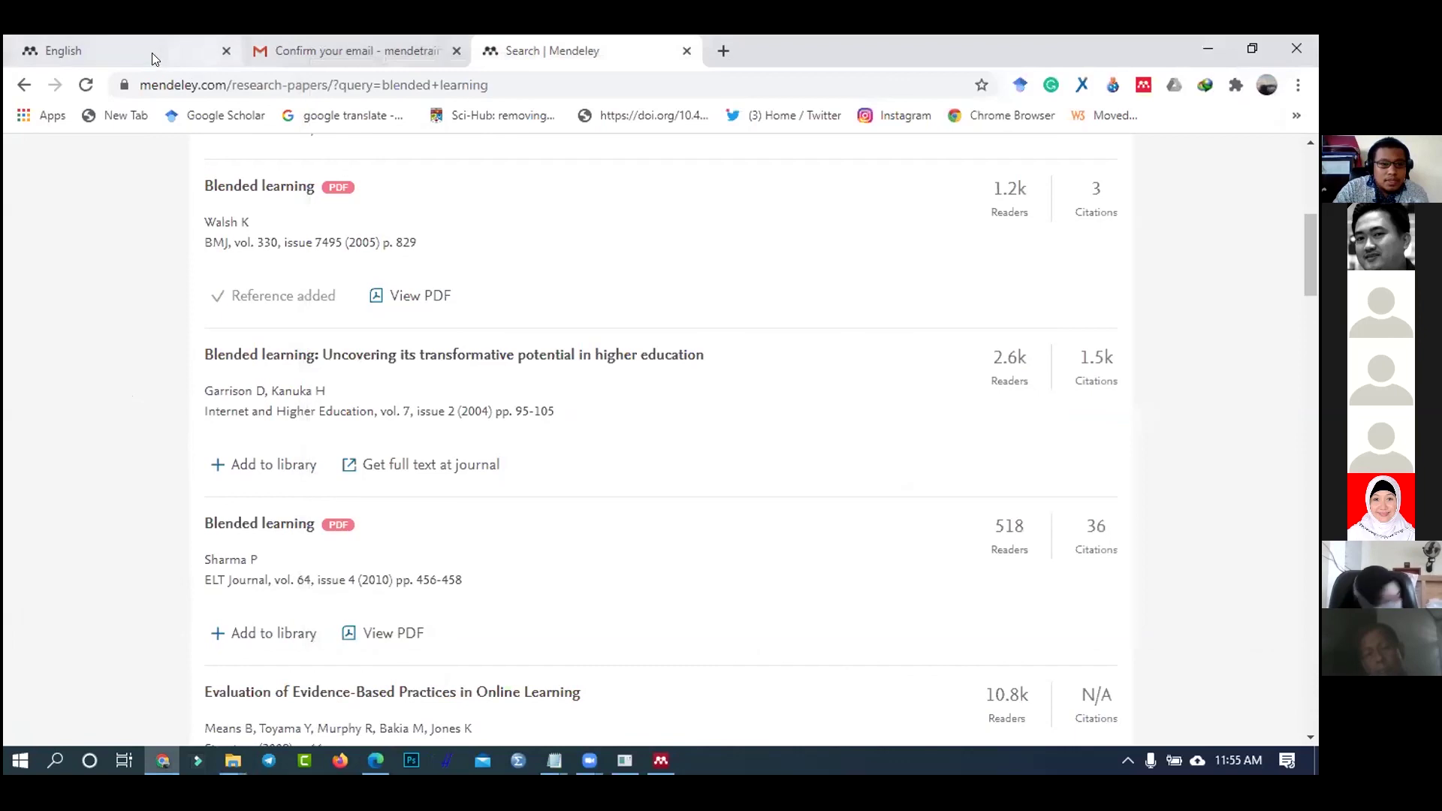
left_click(152, 52)
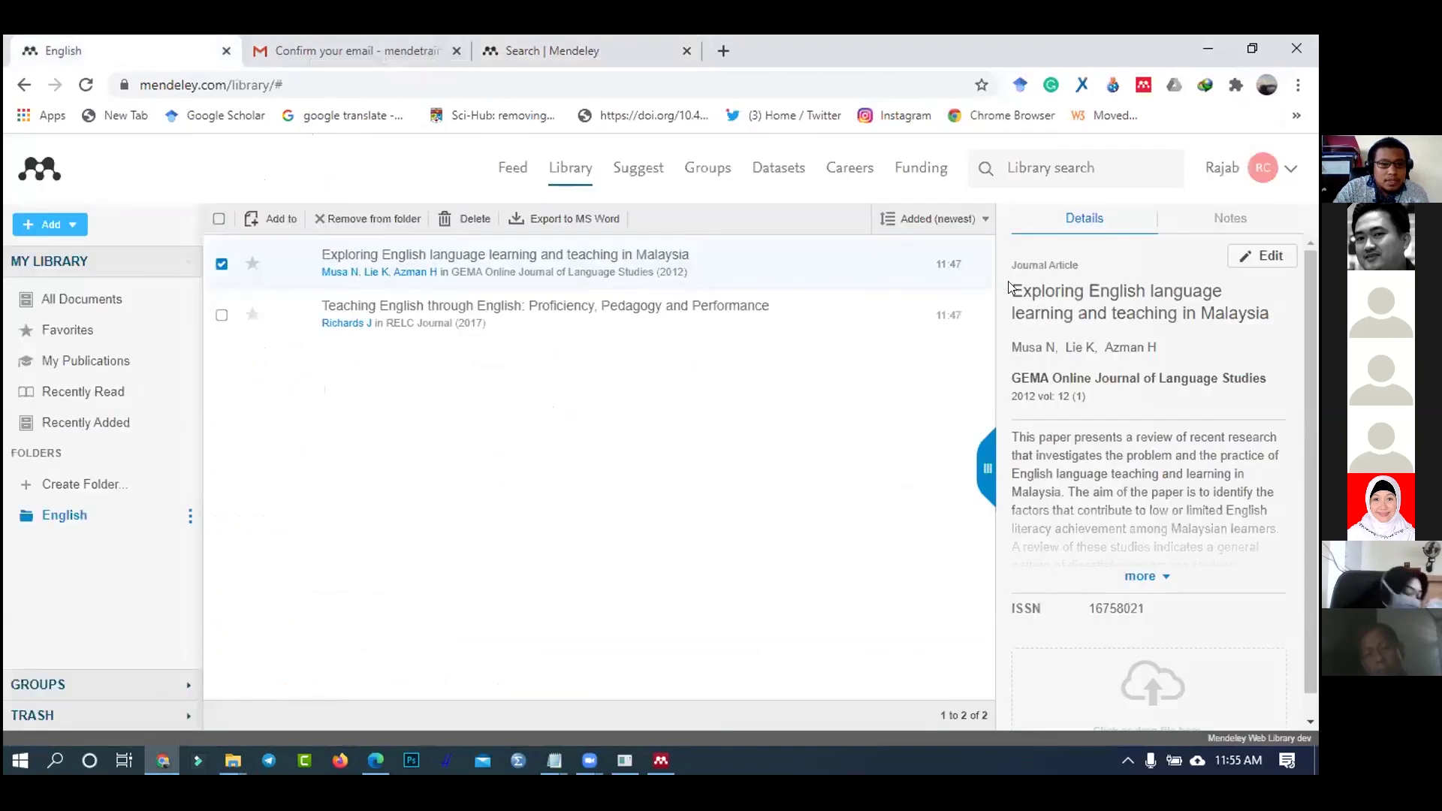
left_click(77, 299)
left_click(220, 264)
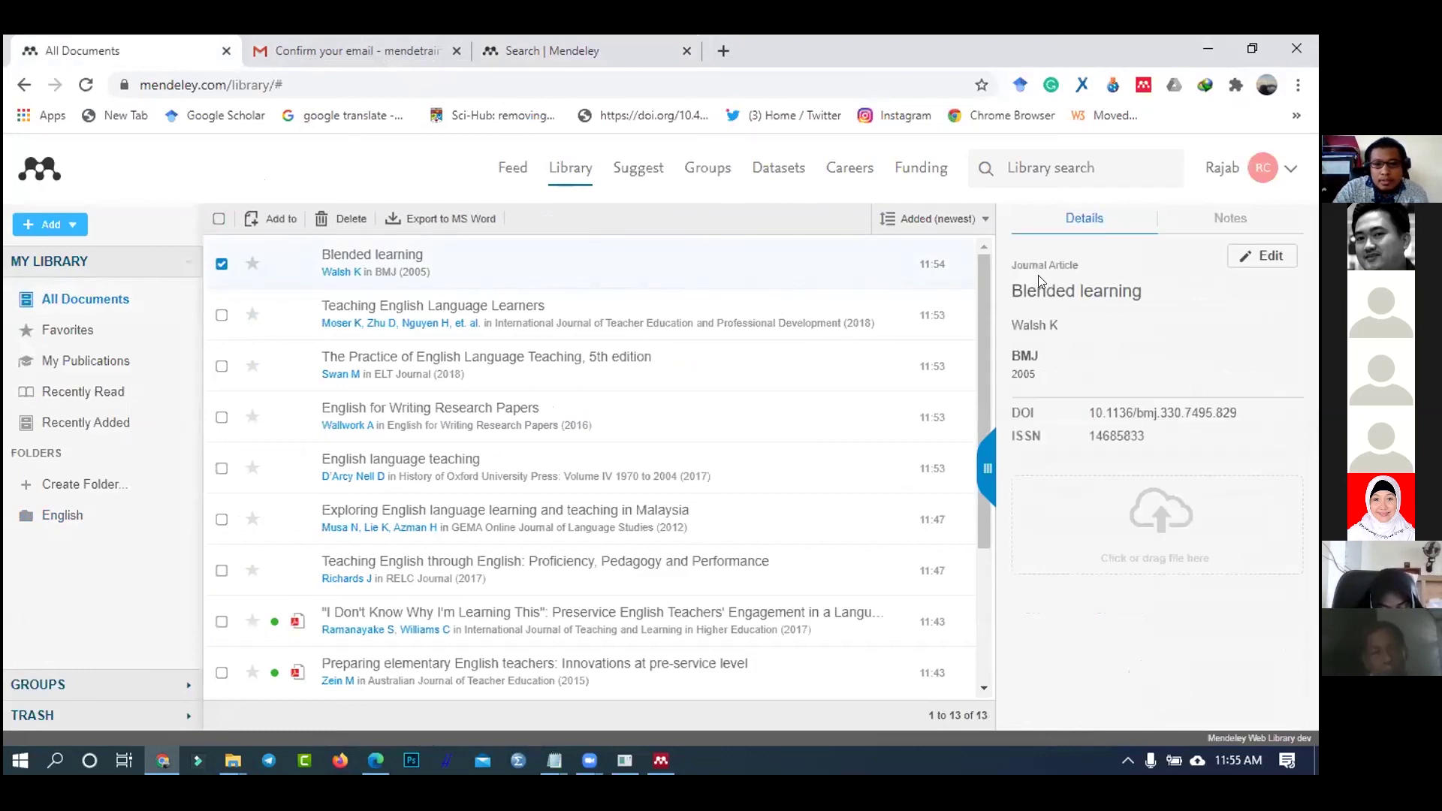
- Attach bmj33000829.pdf from Downloads\Documents to the selected "Blended learning" article
left_click(1189, 531)
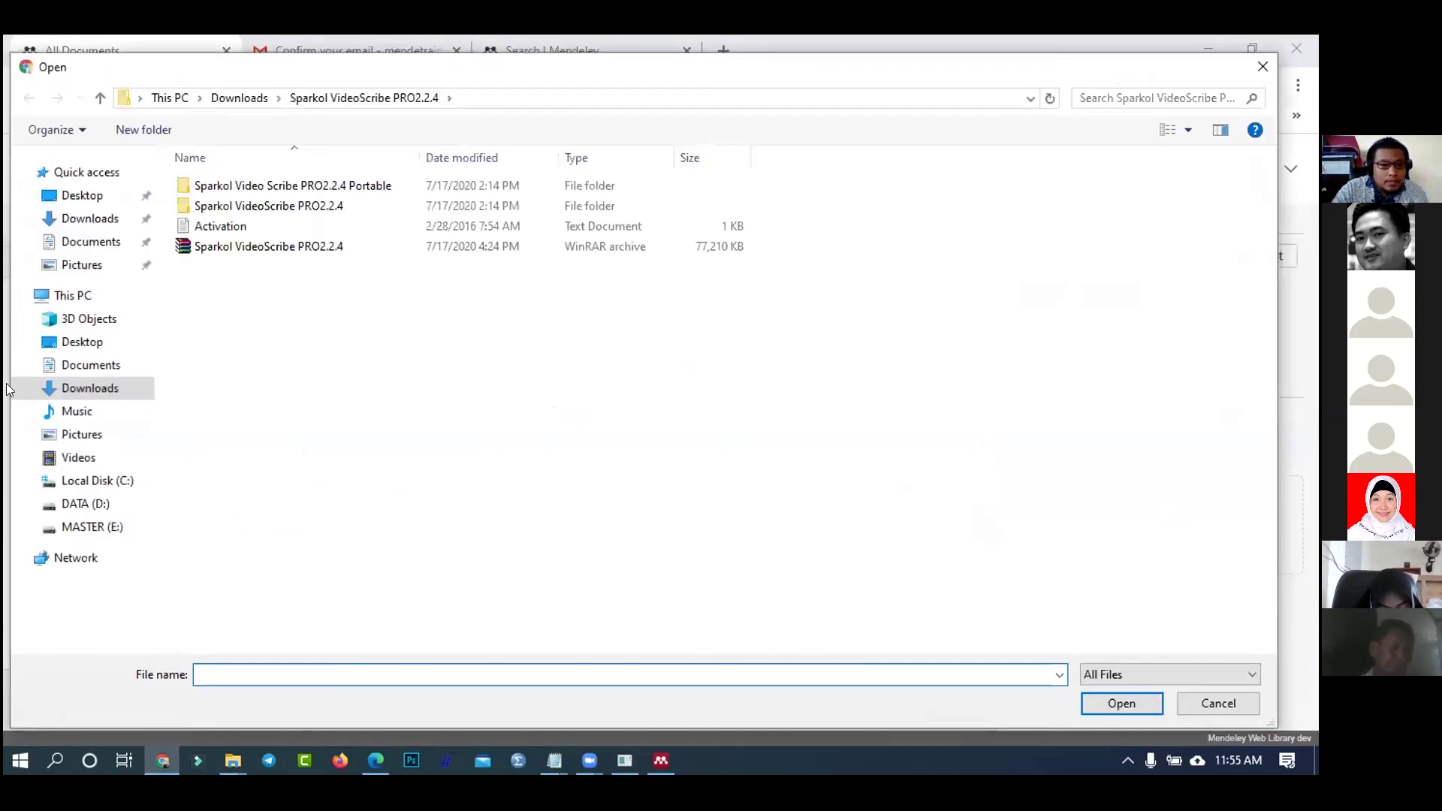
left_click(95, 374)
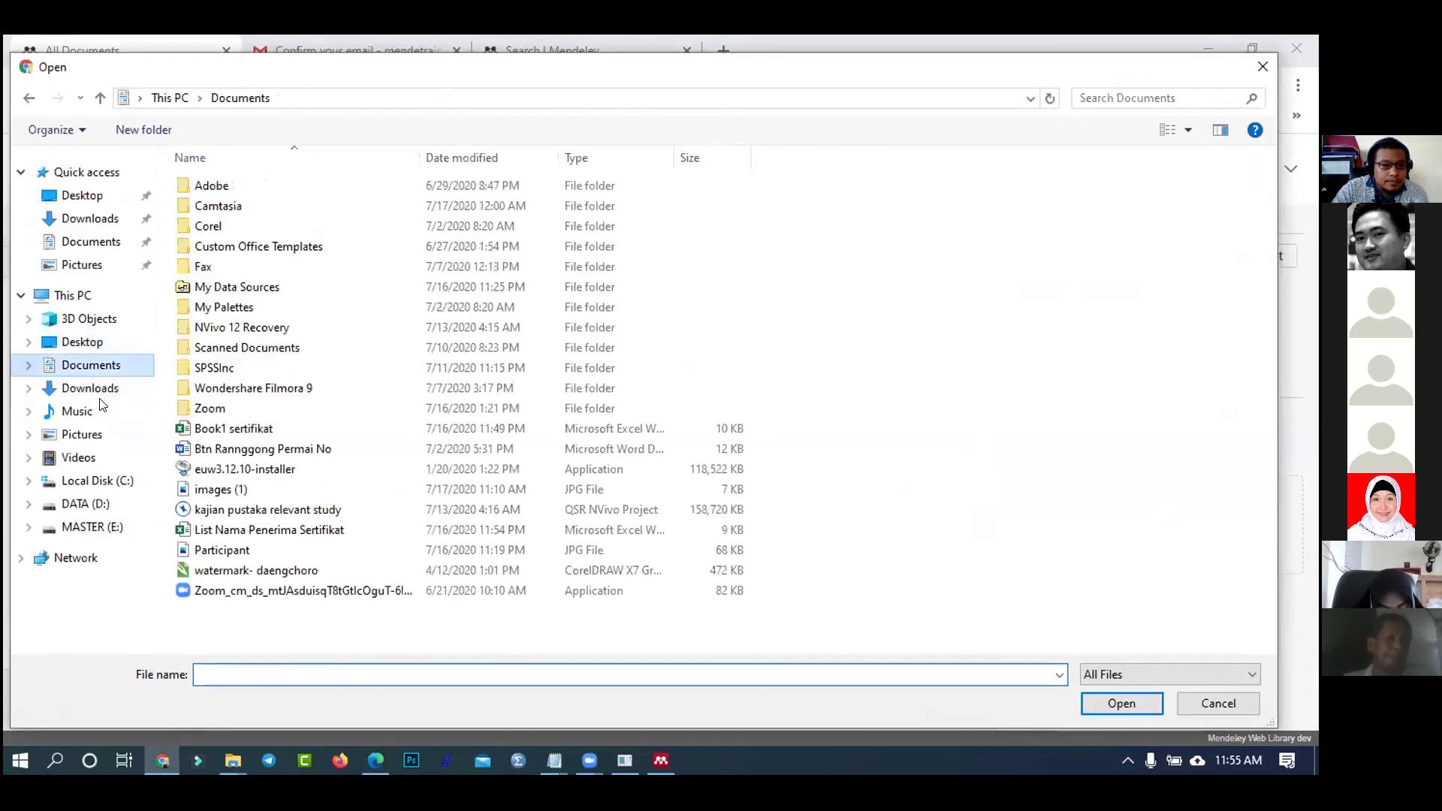
left_click(100, 410)
left_click(101, 390)
double_click(211, 231)
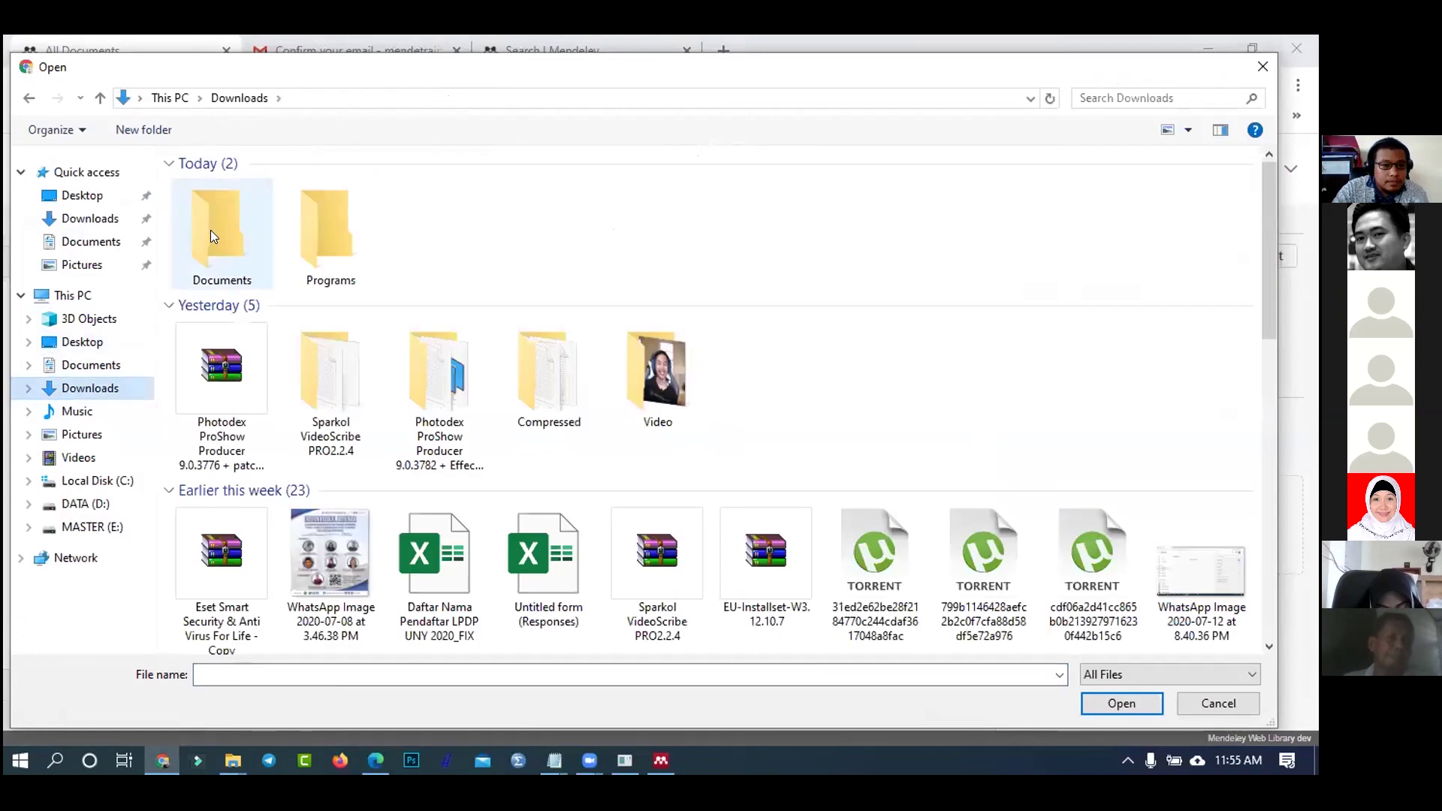
scroll(268, 351, "down", 1)
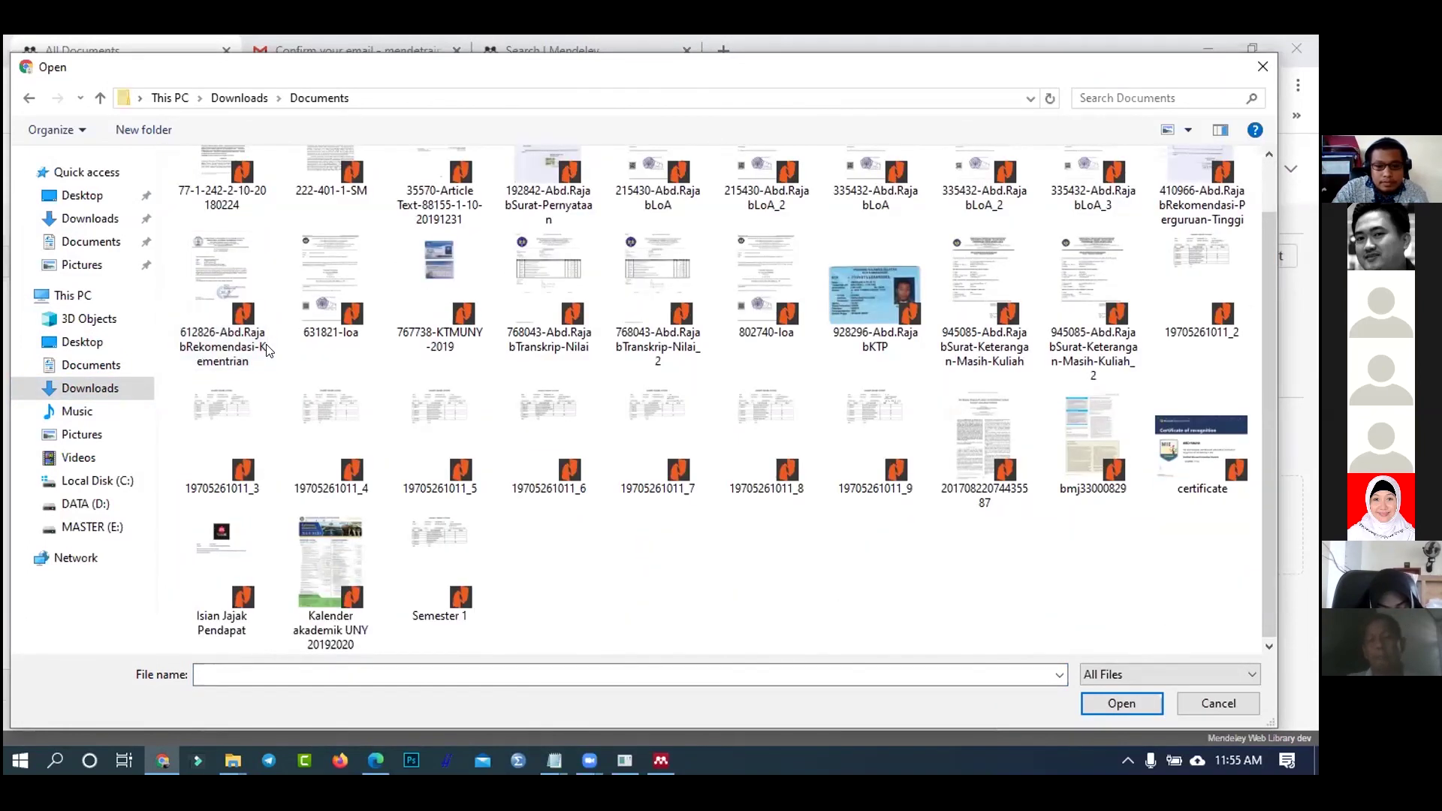
left_click(233, 760)
left_click(316, 692)
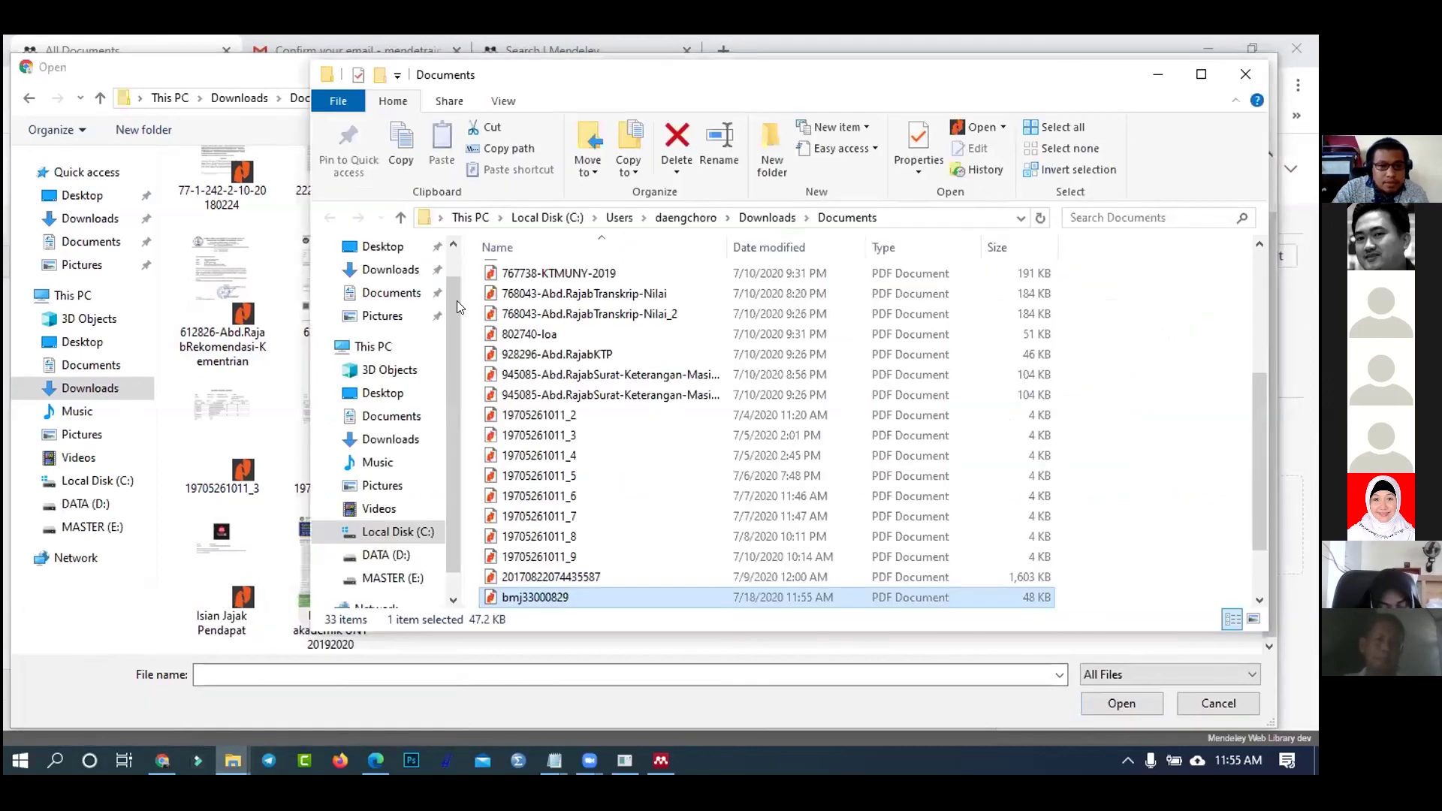
key("alt+Tab")
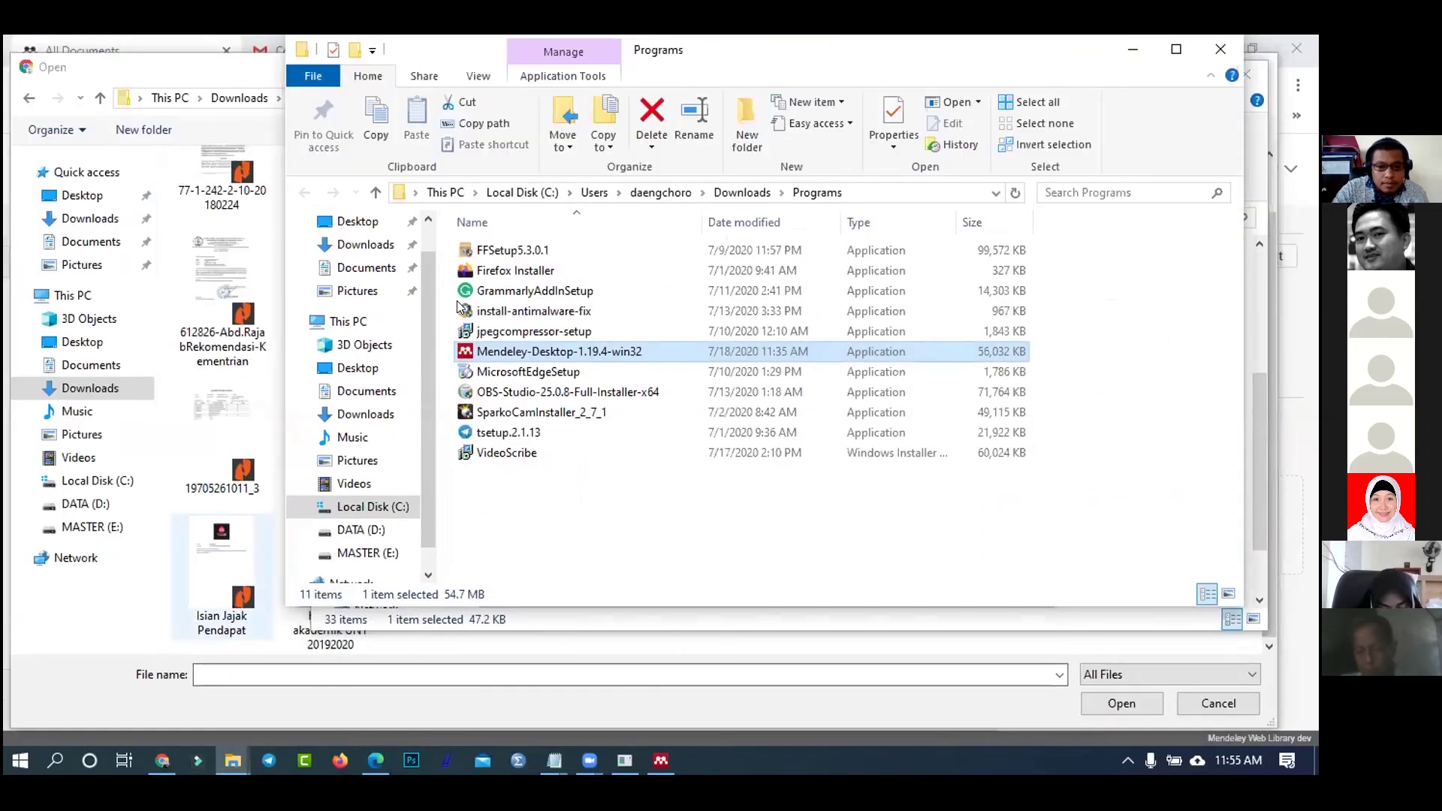
key("alt+Tab")
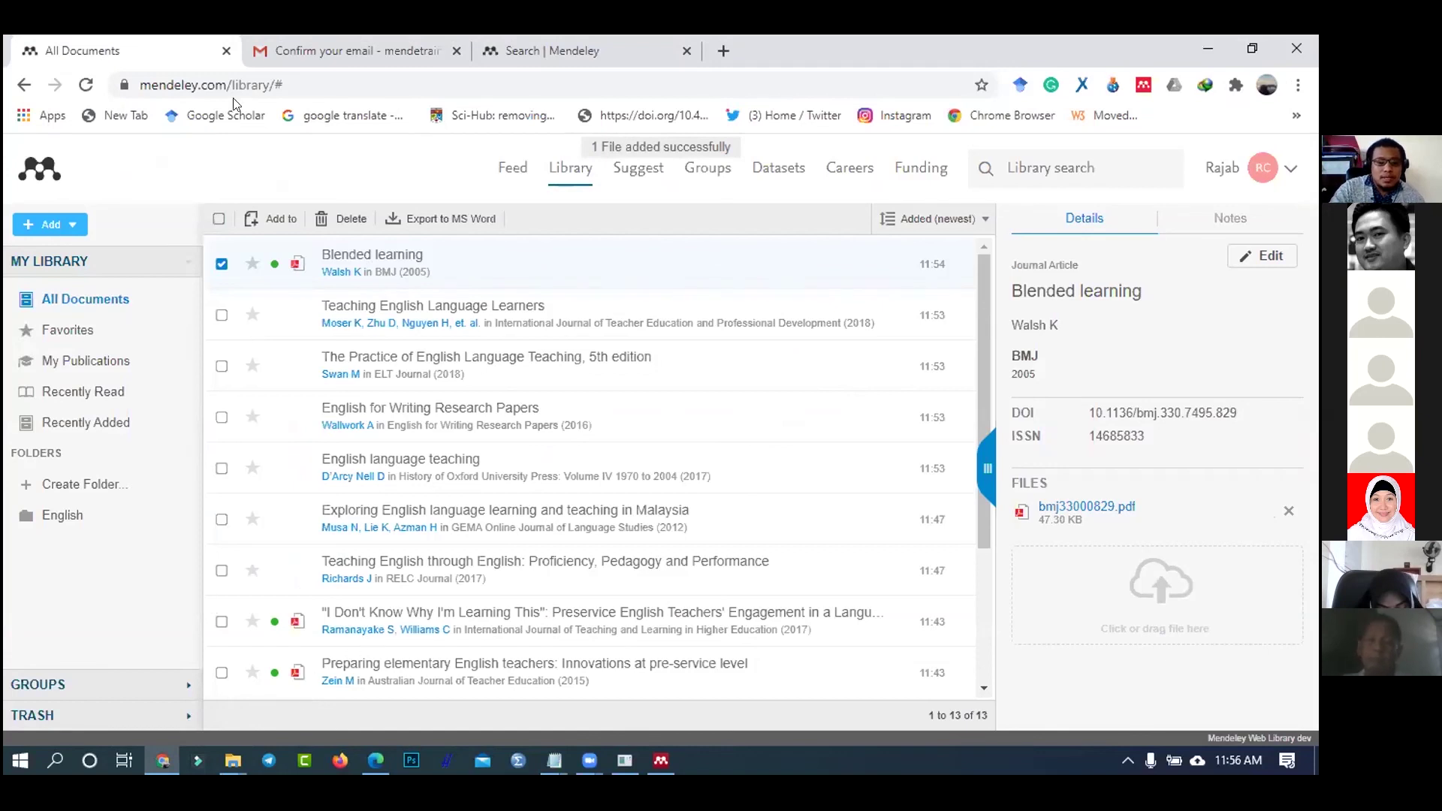
- Switch to Mendeley Desktop and check the Blended Learning and English folders for the article
key("alt+Tab")
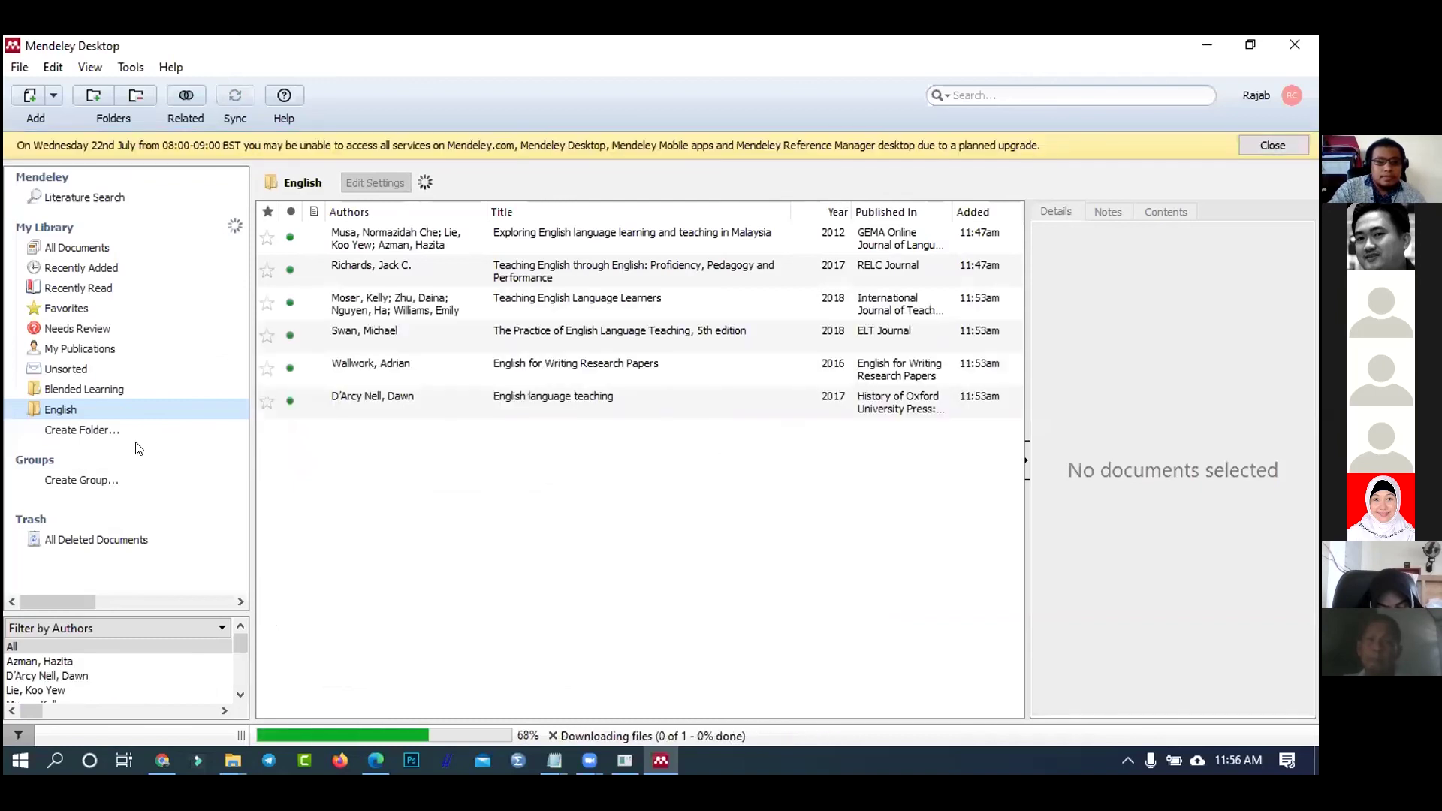
left_click(90, 391)
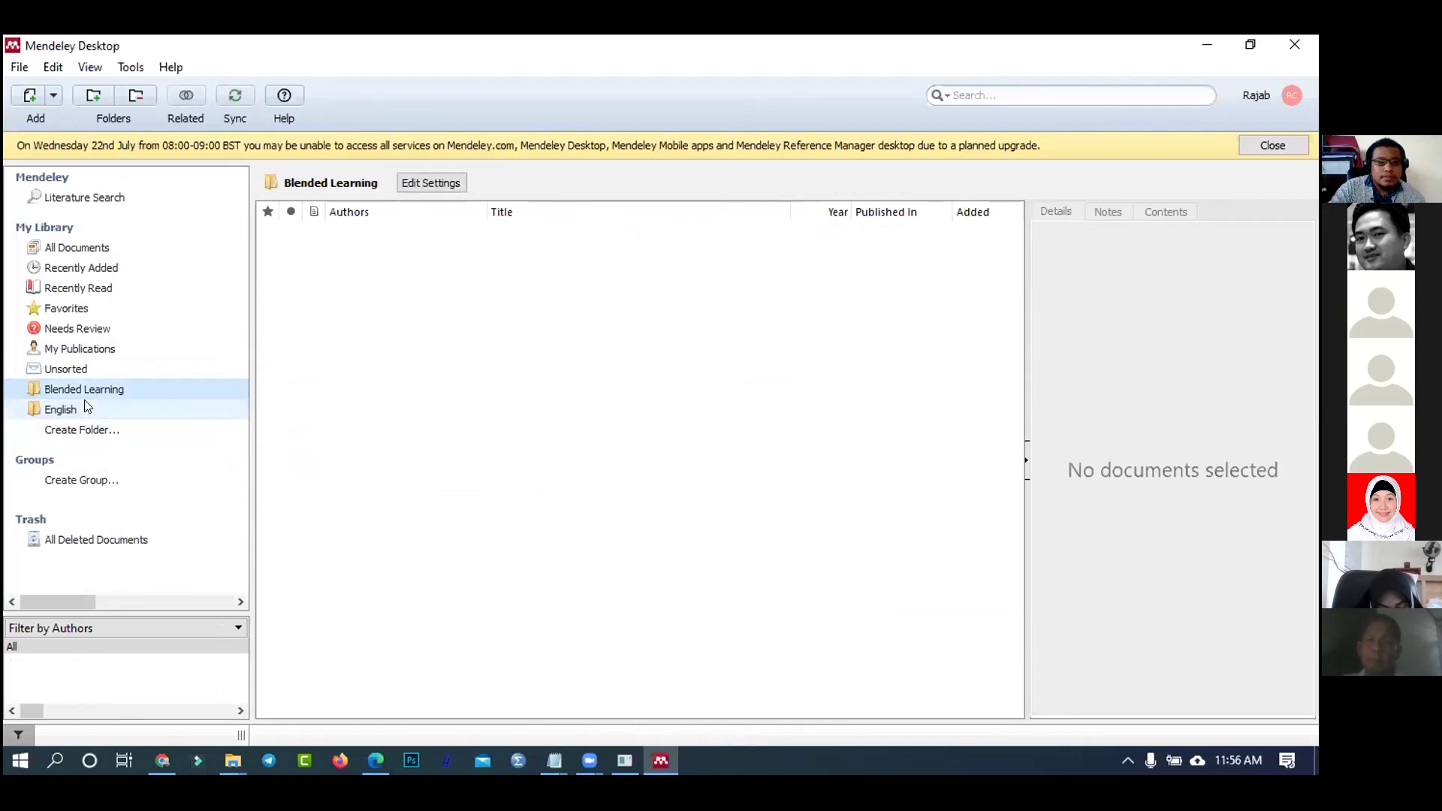
left_click(85, 404)
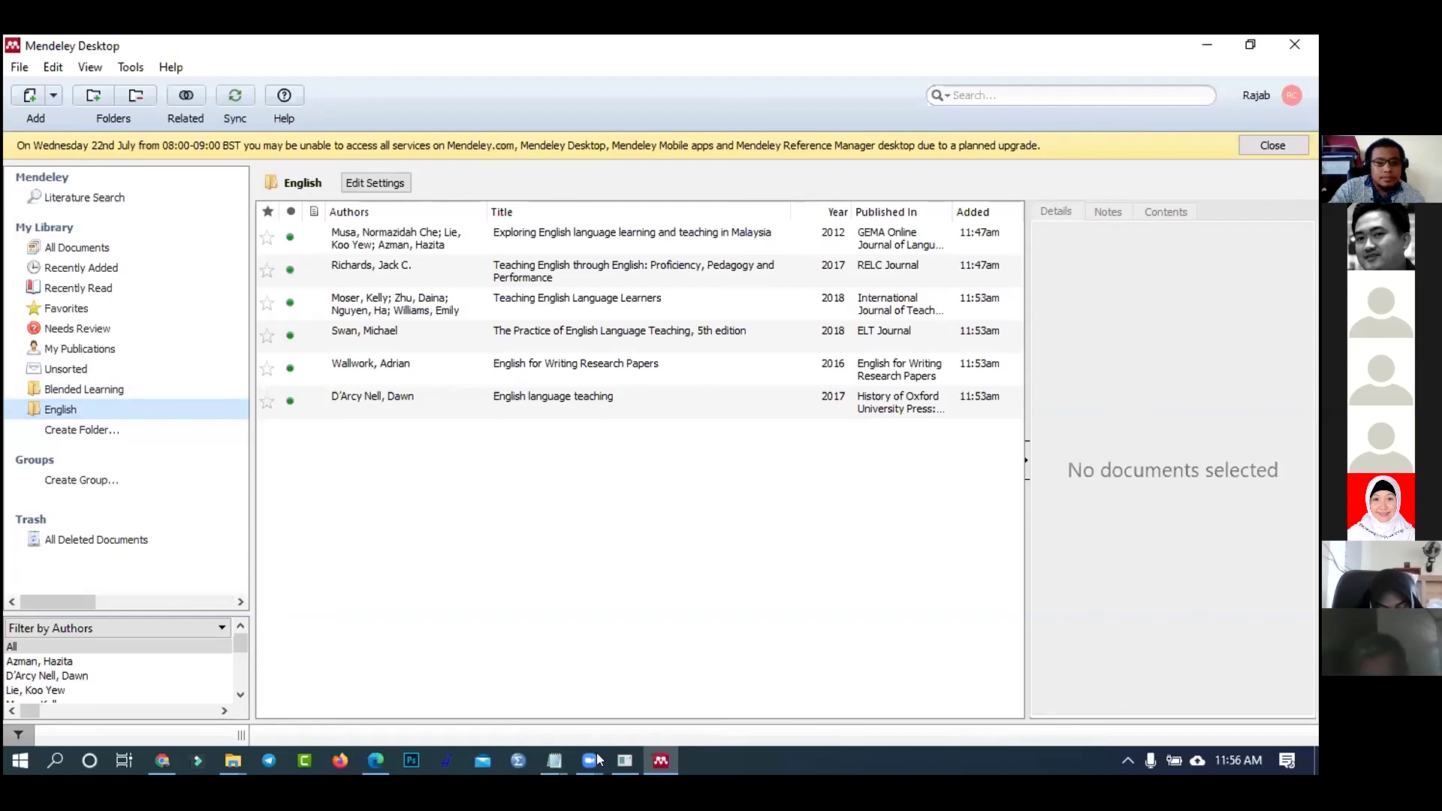
- Add the "Blended learning" article to the English folder in the Chrome web library, and synchronize Mendeley Desktop
left_click(162, 762)
left_click(275, 223)
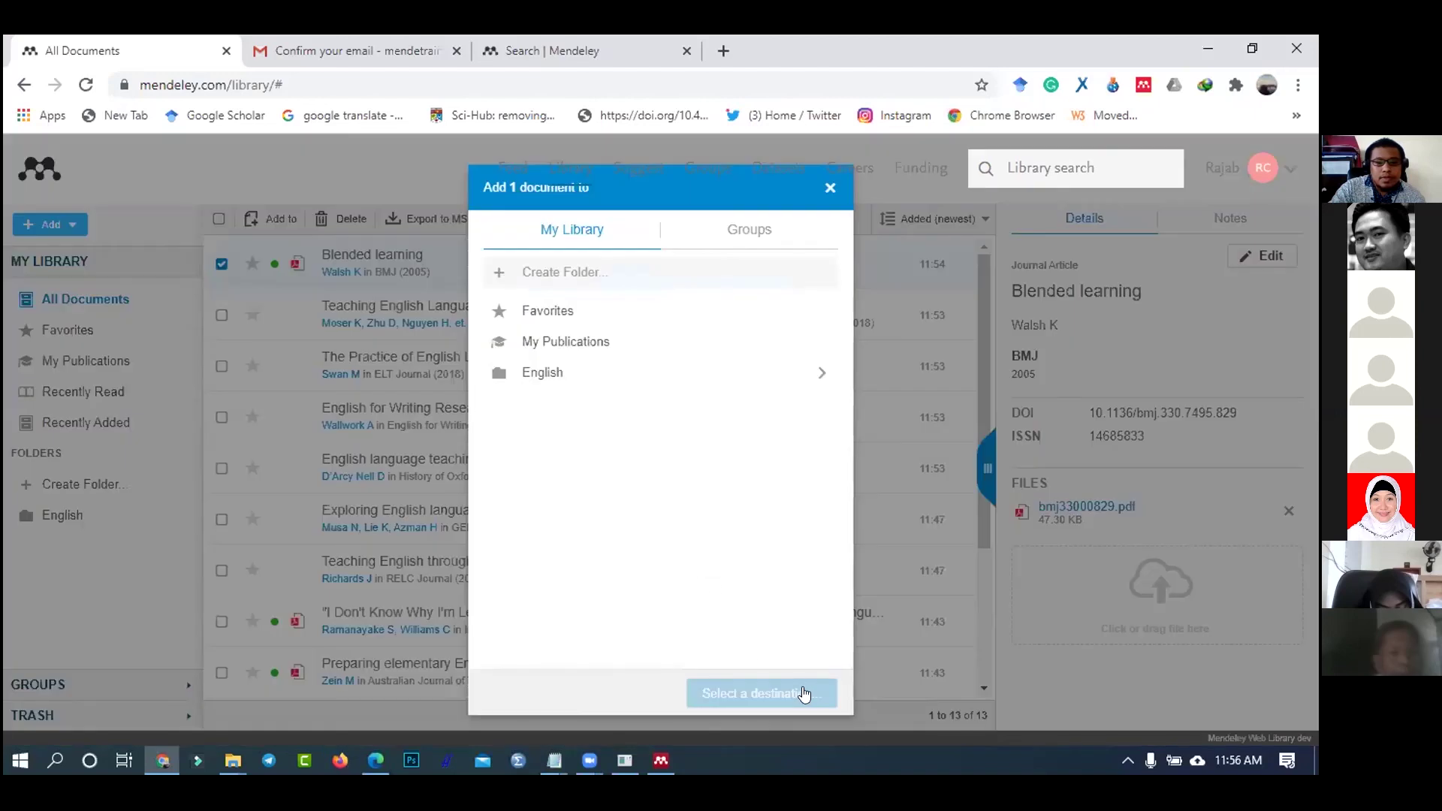
left_click(542, 372)
left_click(798, 694)
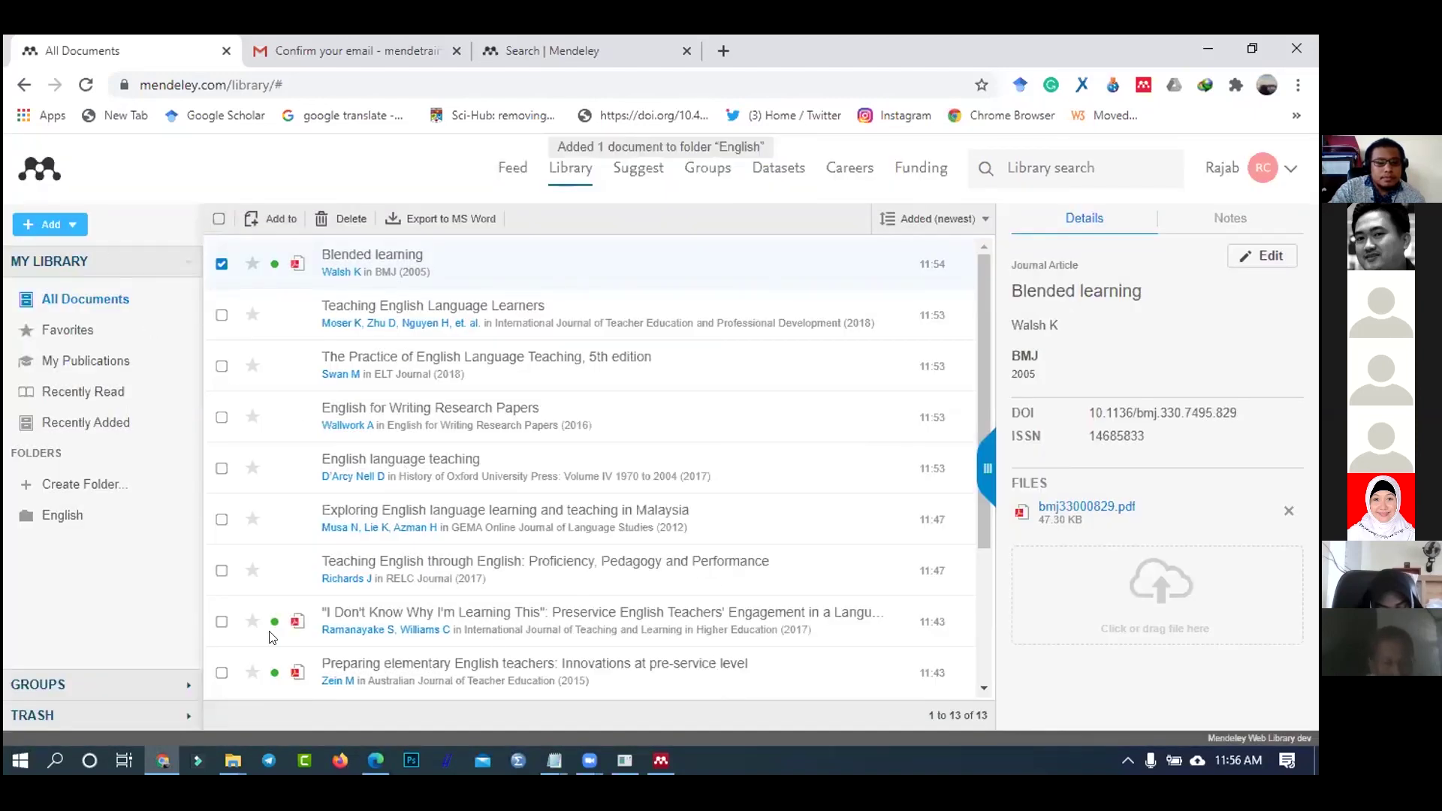
left_click(652, 764)
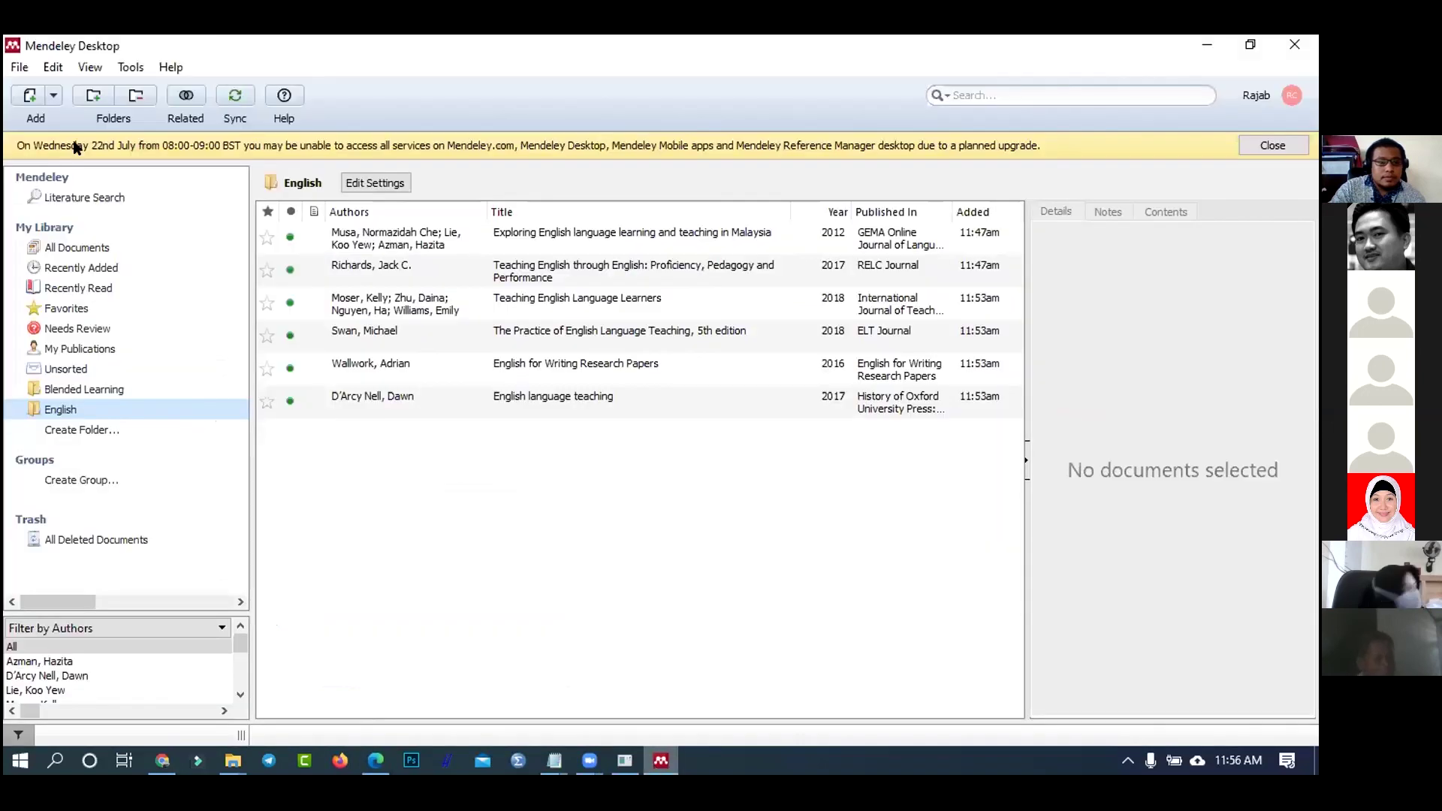
left_click(235, 96)
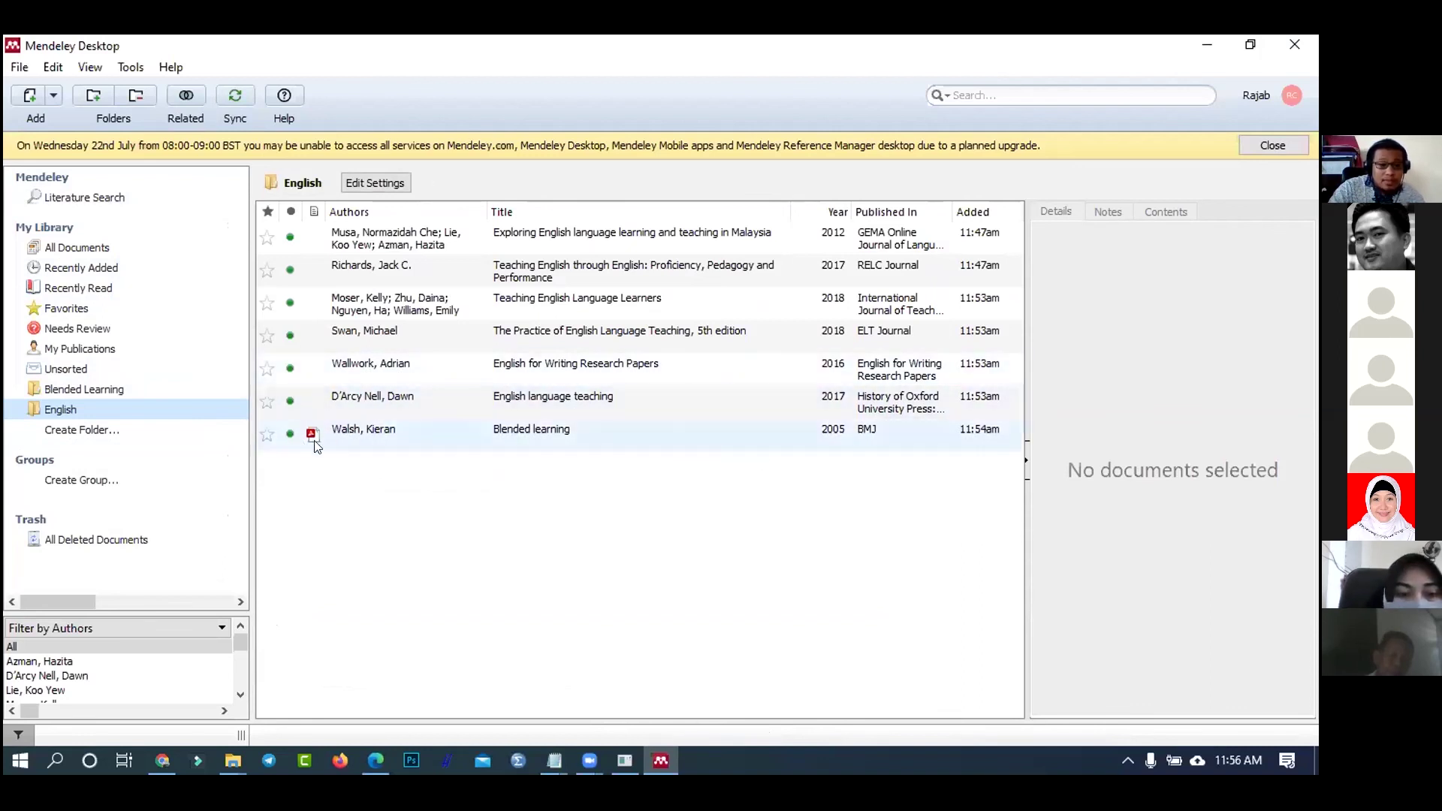
- Open the "Blended learning" PDF from the English folder in Mendeley Desktop and mark its details as correct
left_click(398, 431)
double_click(398, 430)
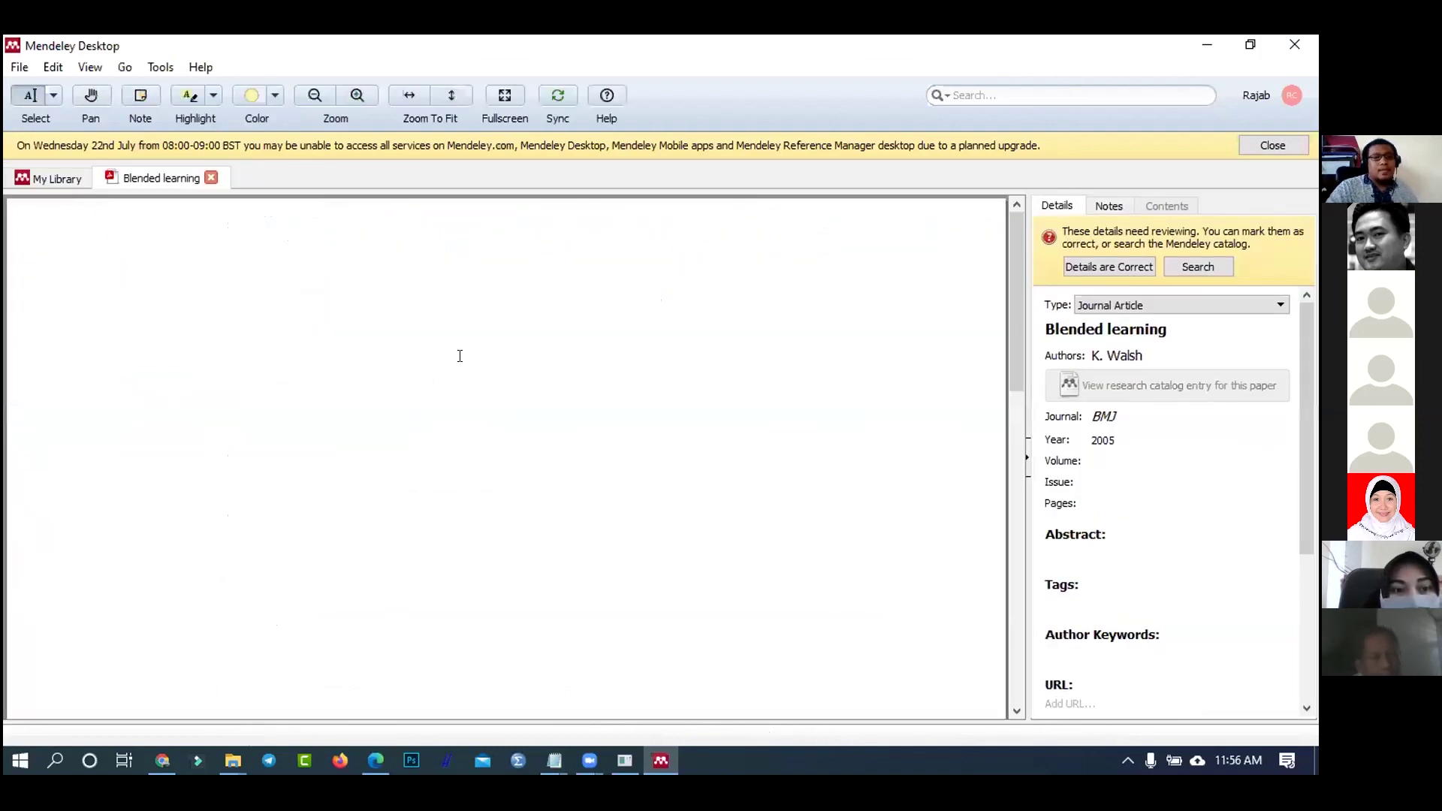
scroll(467, 373, "down", 5)
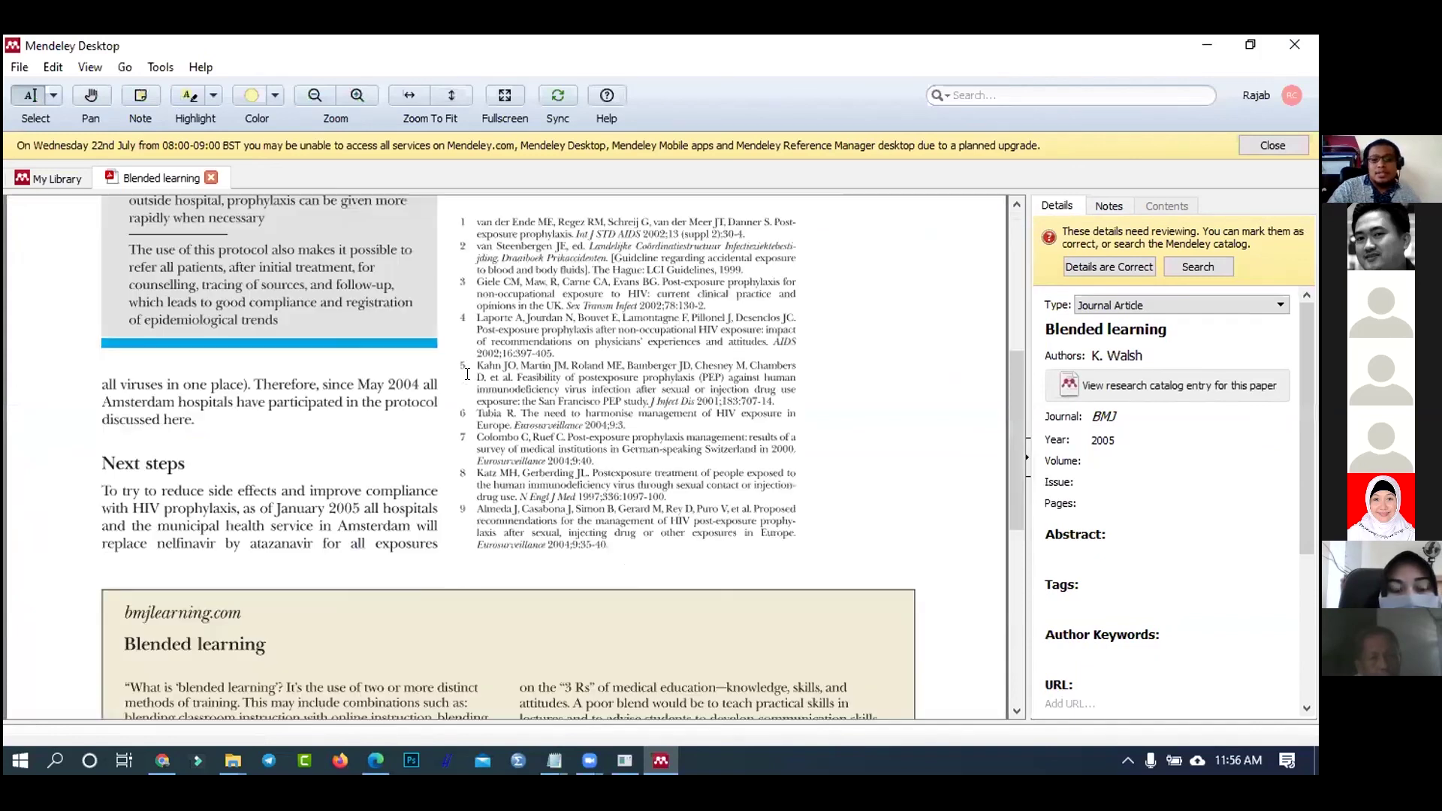
scroll(467, 373, "down", 5)
scroll(467, 374, "up", 12)
scroll(467, 374, "down", 8)
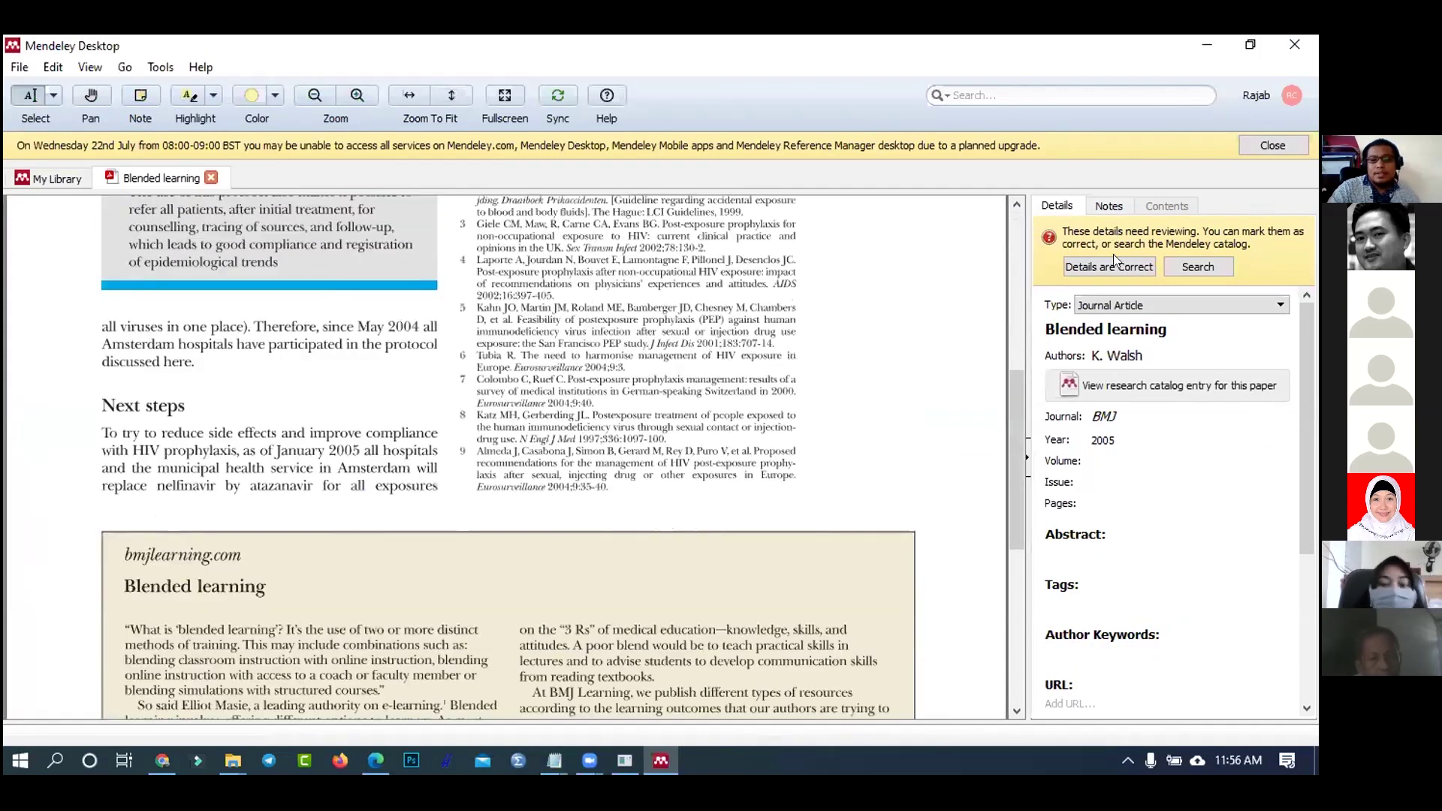
left_click(1110, 266)
- Look through the pages of the "Blended learning" PDF and close it
scroll(445, 415, "down", 3)
scroll(444, 404, "down", 3)
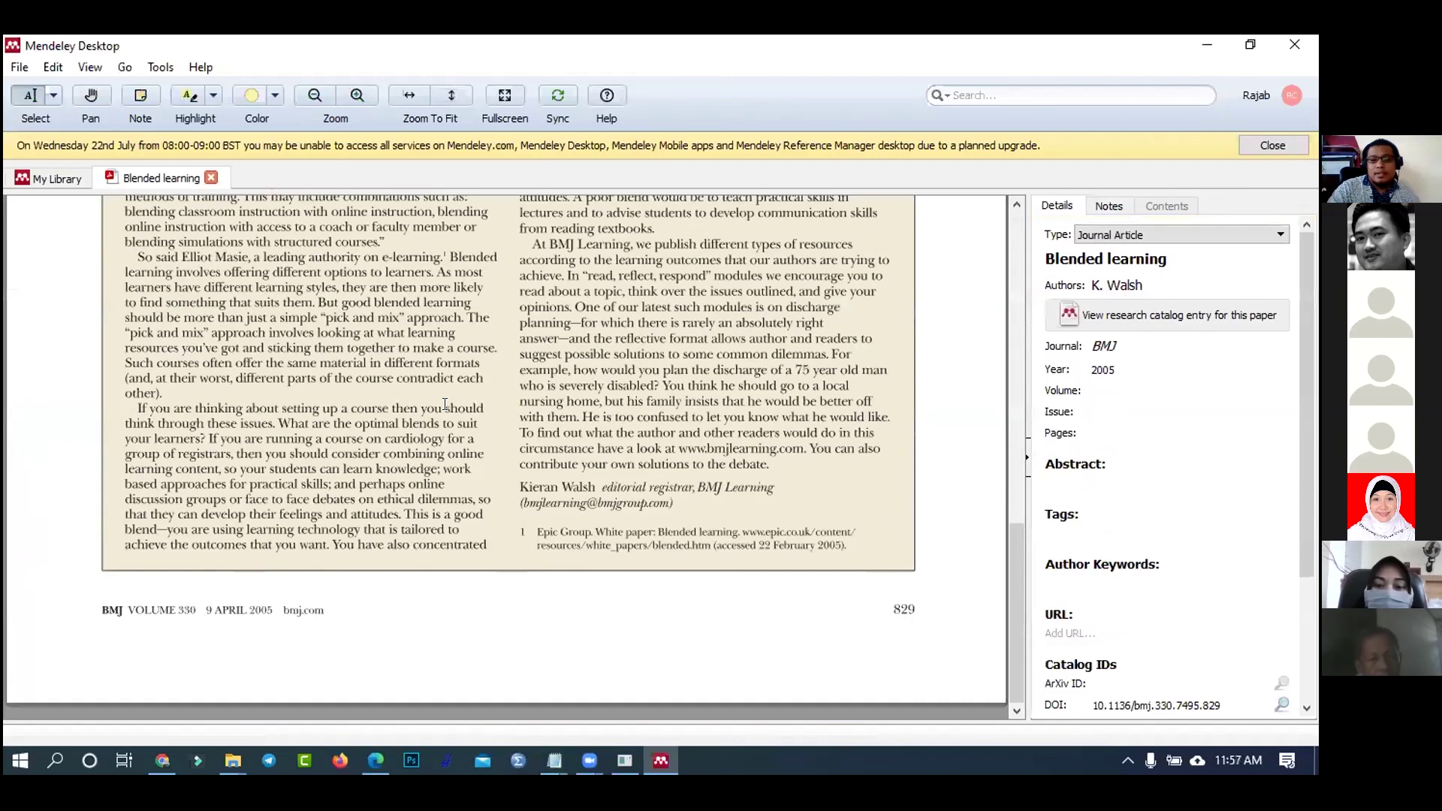
scroll(445, 404, "up", 8)
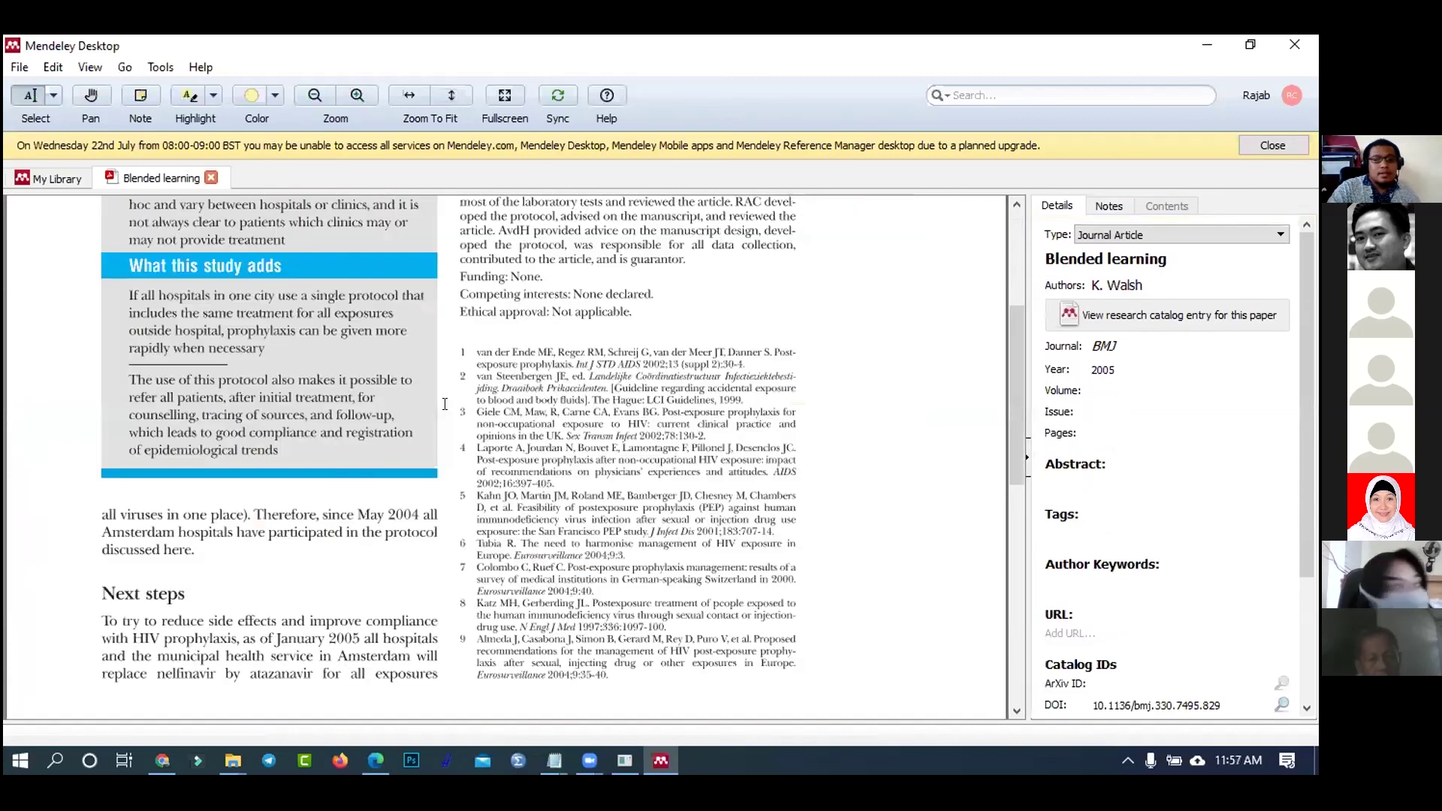
scroll(445, 404, "down", 2)
scroll(425, 398, "down", 7)
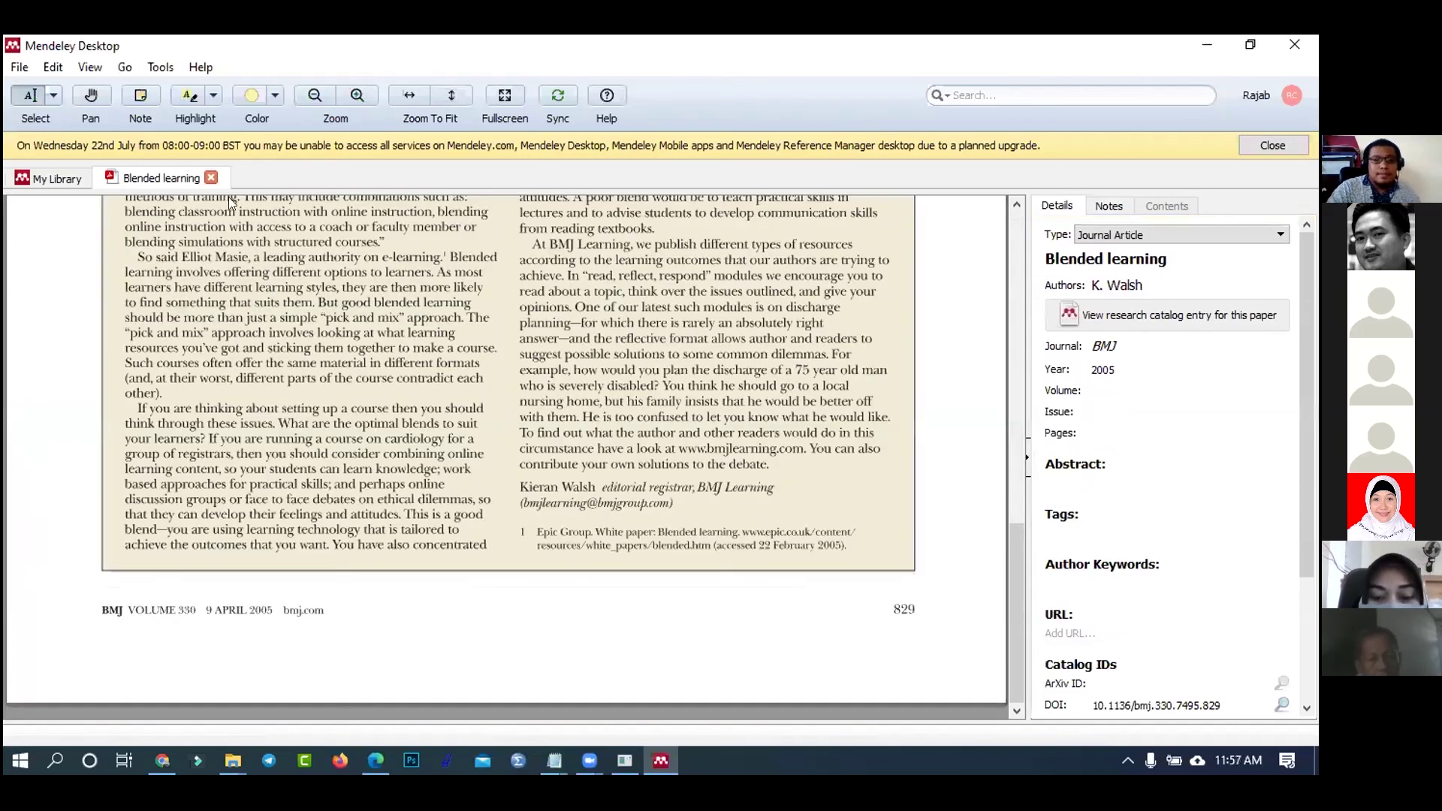
scroll(231, 203, "up", 10)
left_click(211, 178)
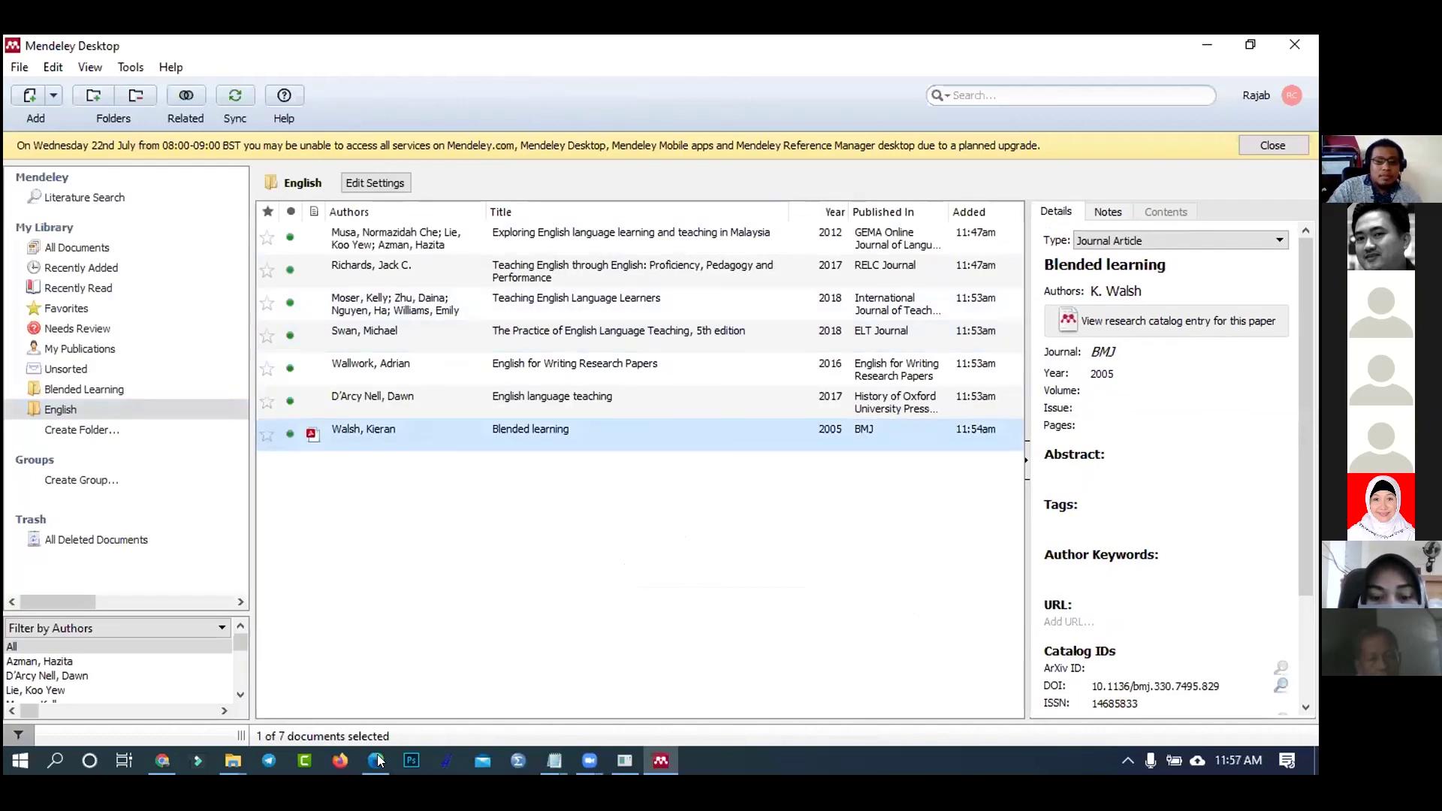
- Switch to Chrome and add all items detected by Mendeley Web Importer to My Library, including available PDFs
left_click(162, 769)
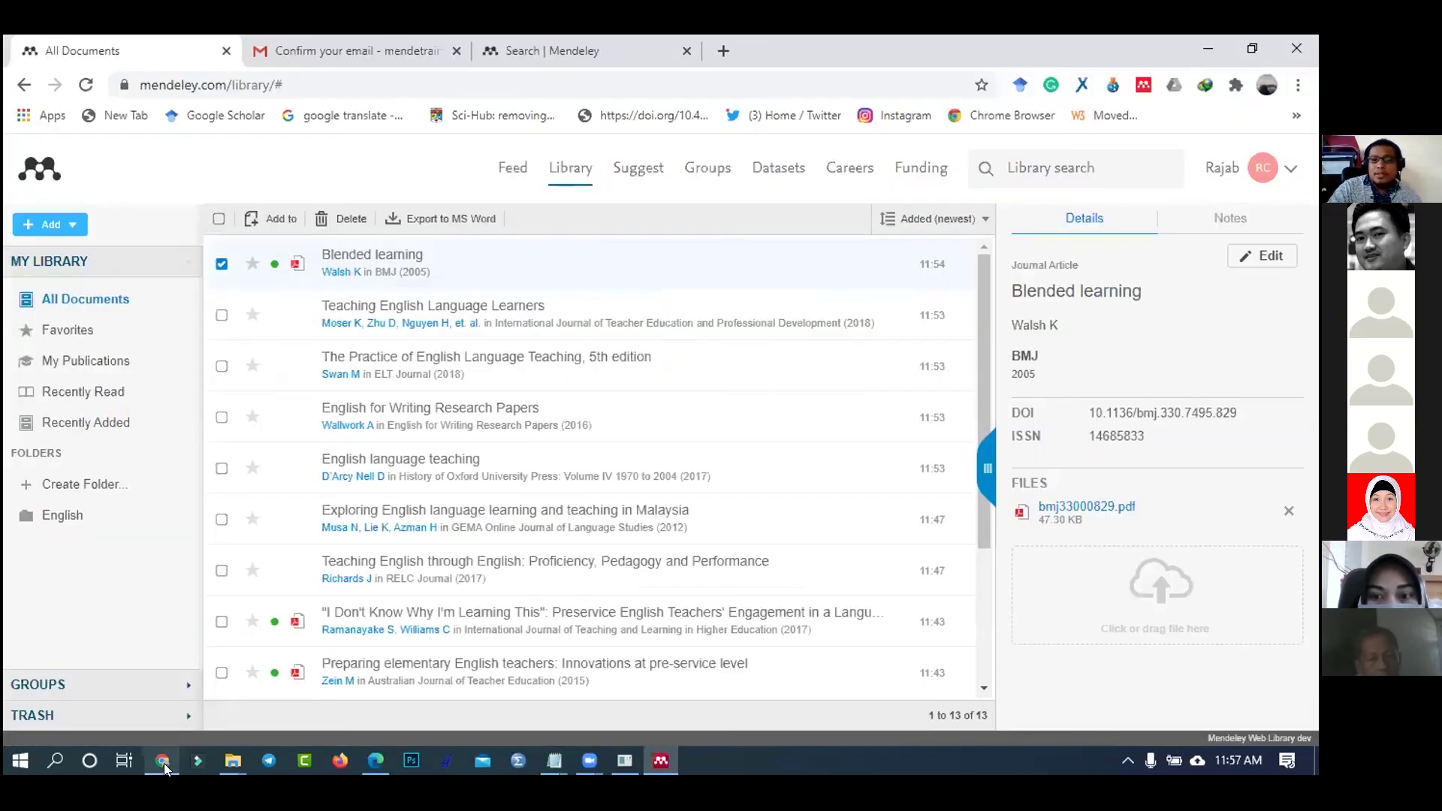
left_click(1144, 86)
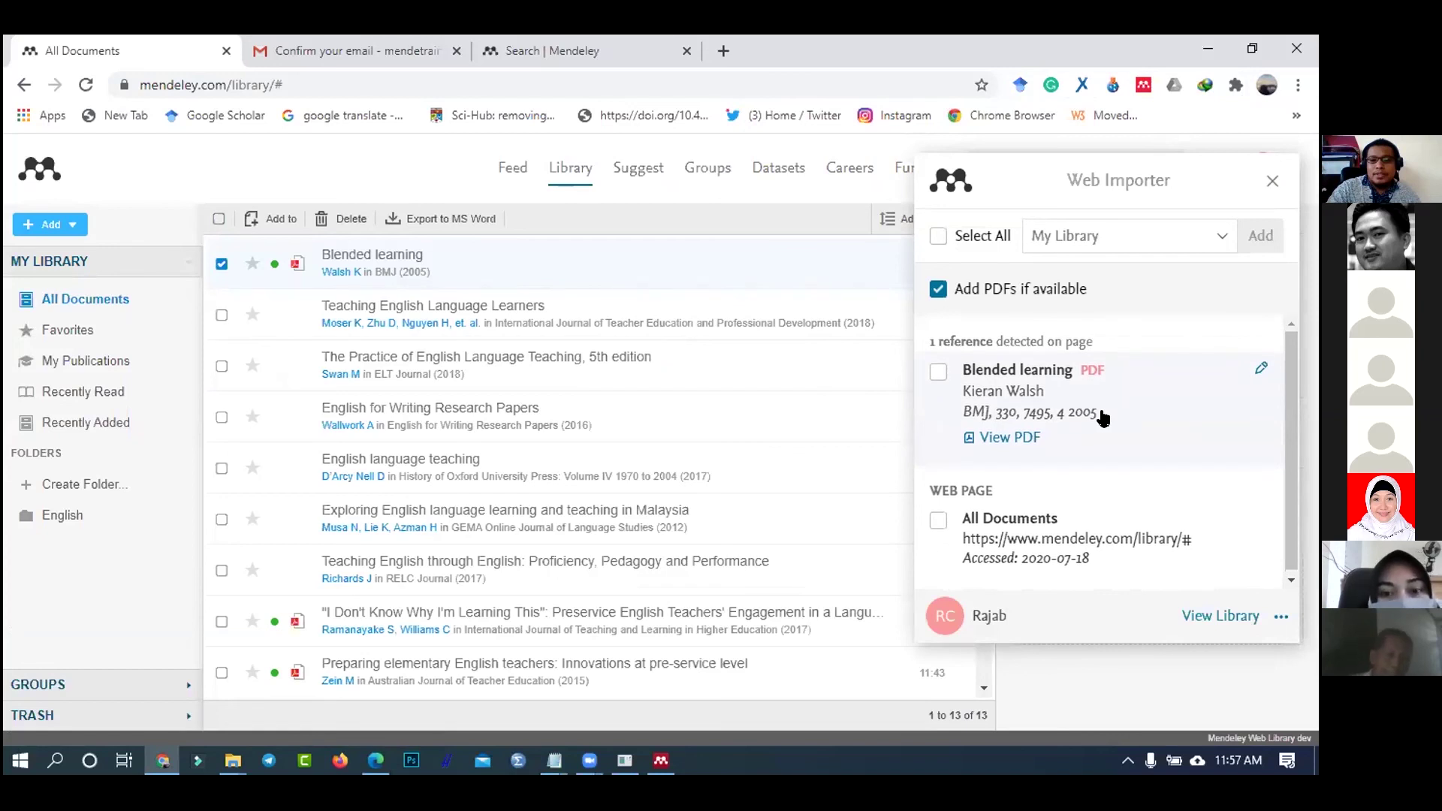
scroll(1103, 418, "down", 1)
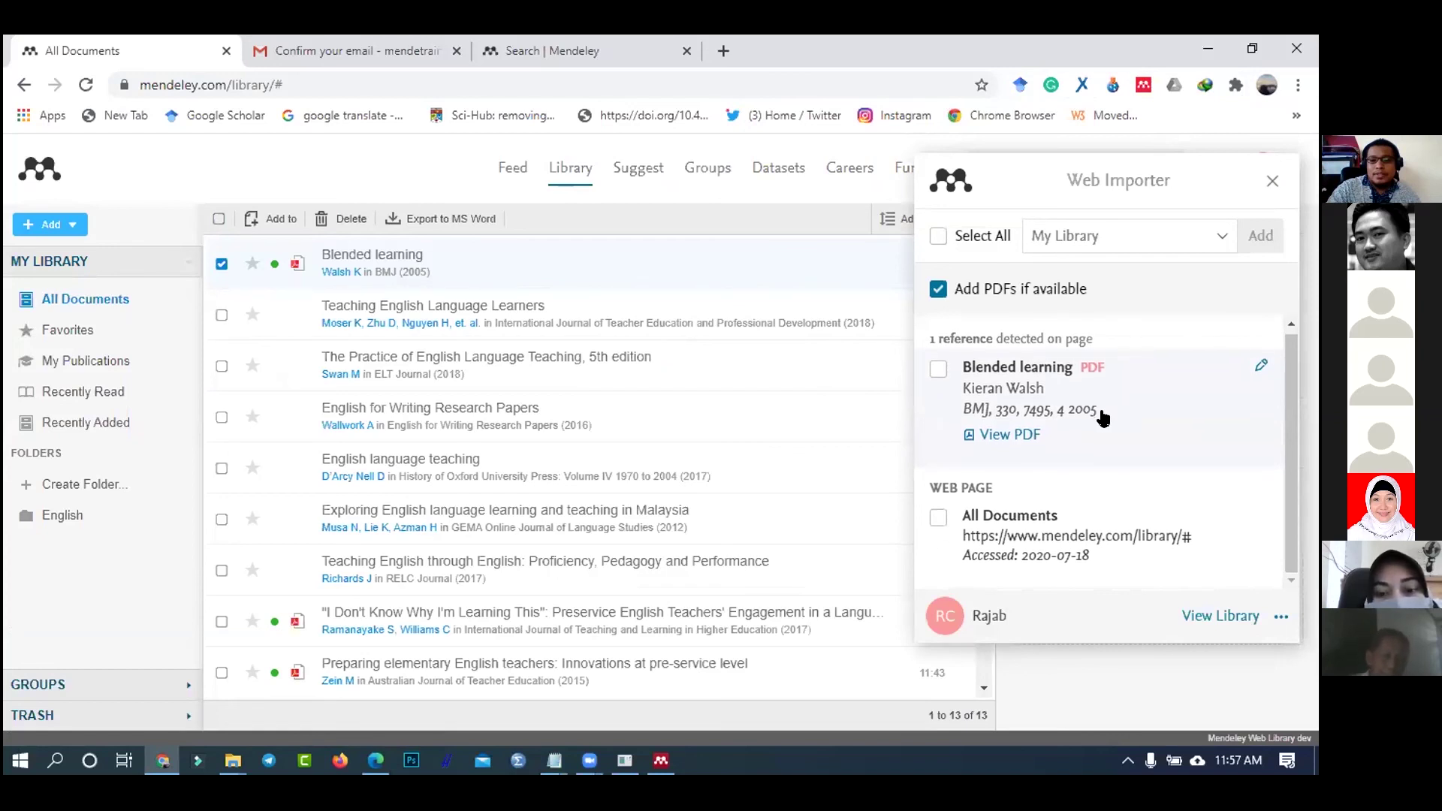
left_click(939, 236)
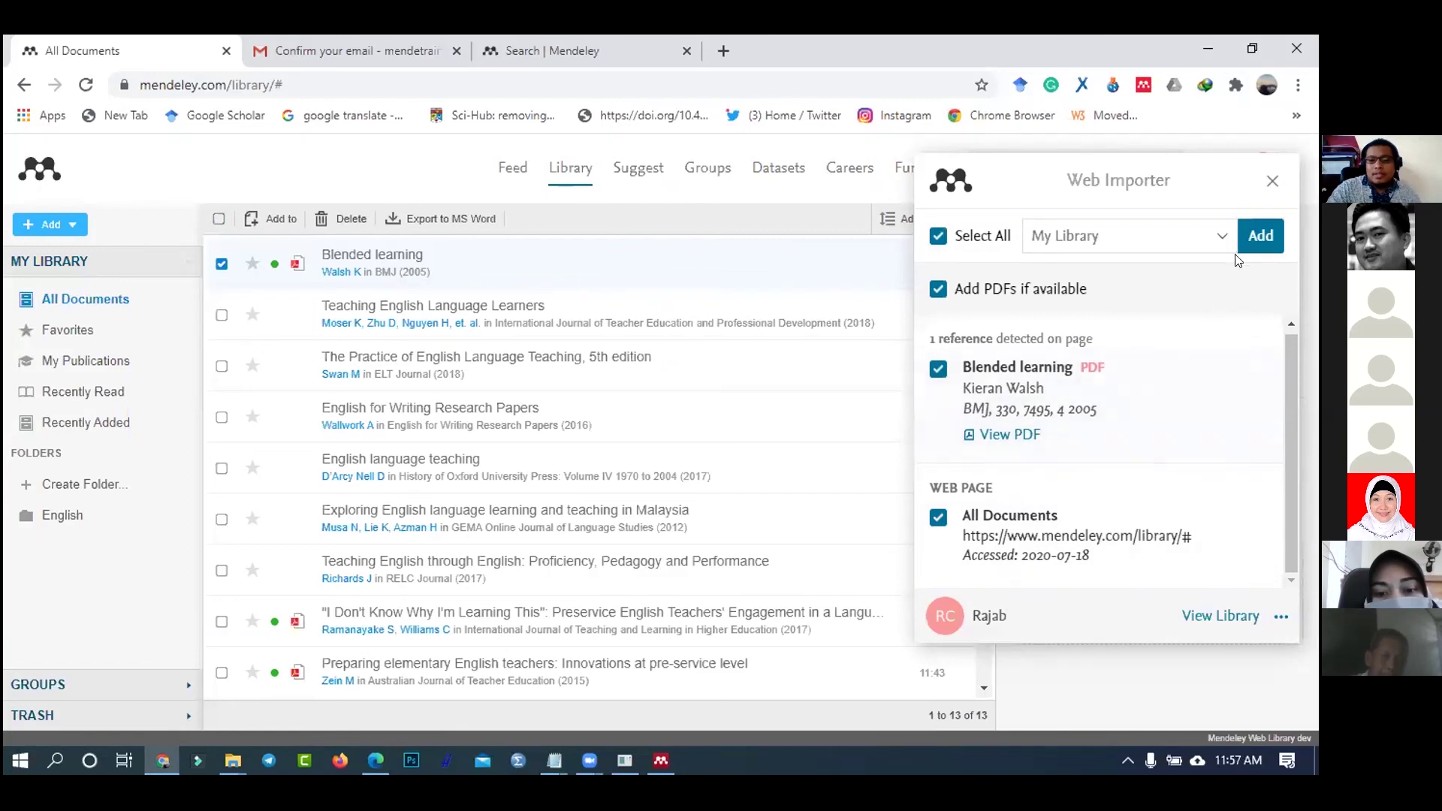
left_click(1261, 239)
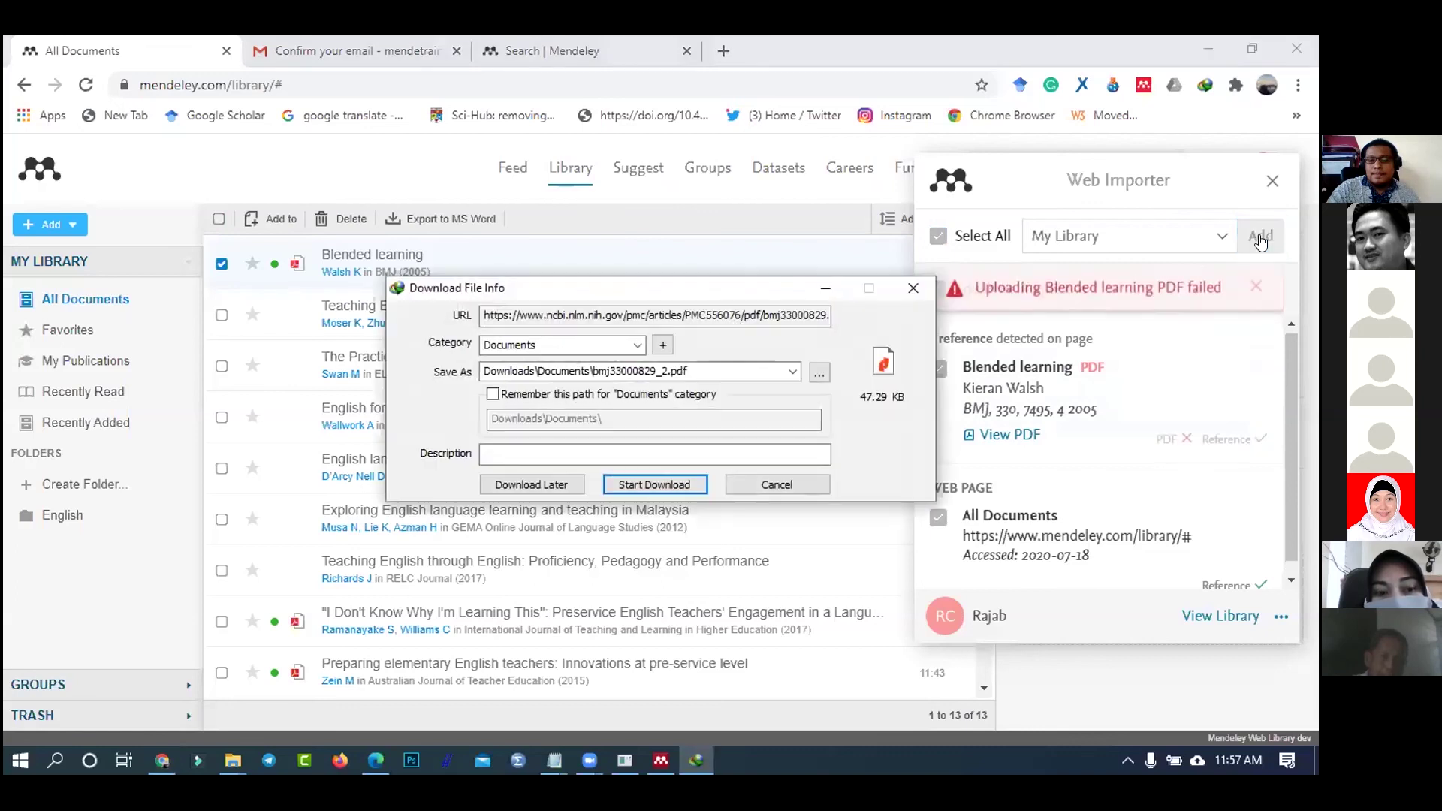
- Dismiss the Web Importer message, download the PDF as bmj33000829_2.pdf to Downloads\Documents, view its folder and return to the library
left_click(1256, 288)
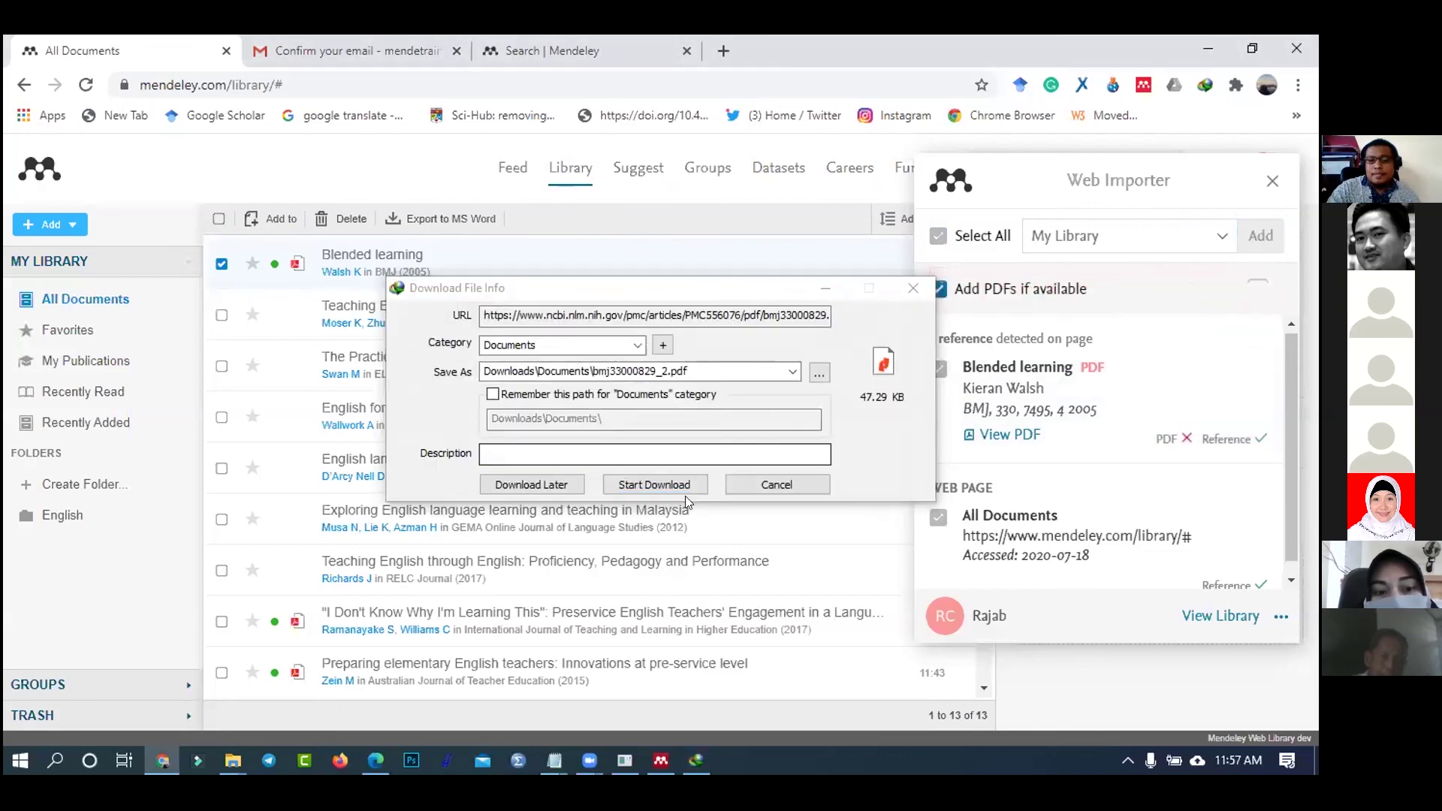
left_click(673, 486)
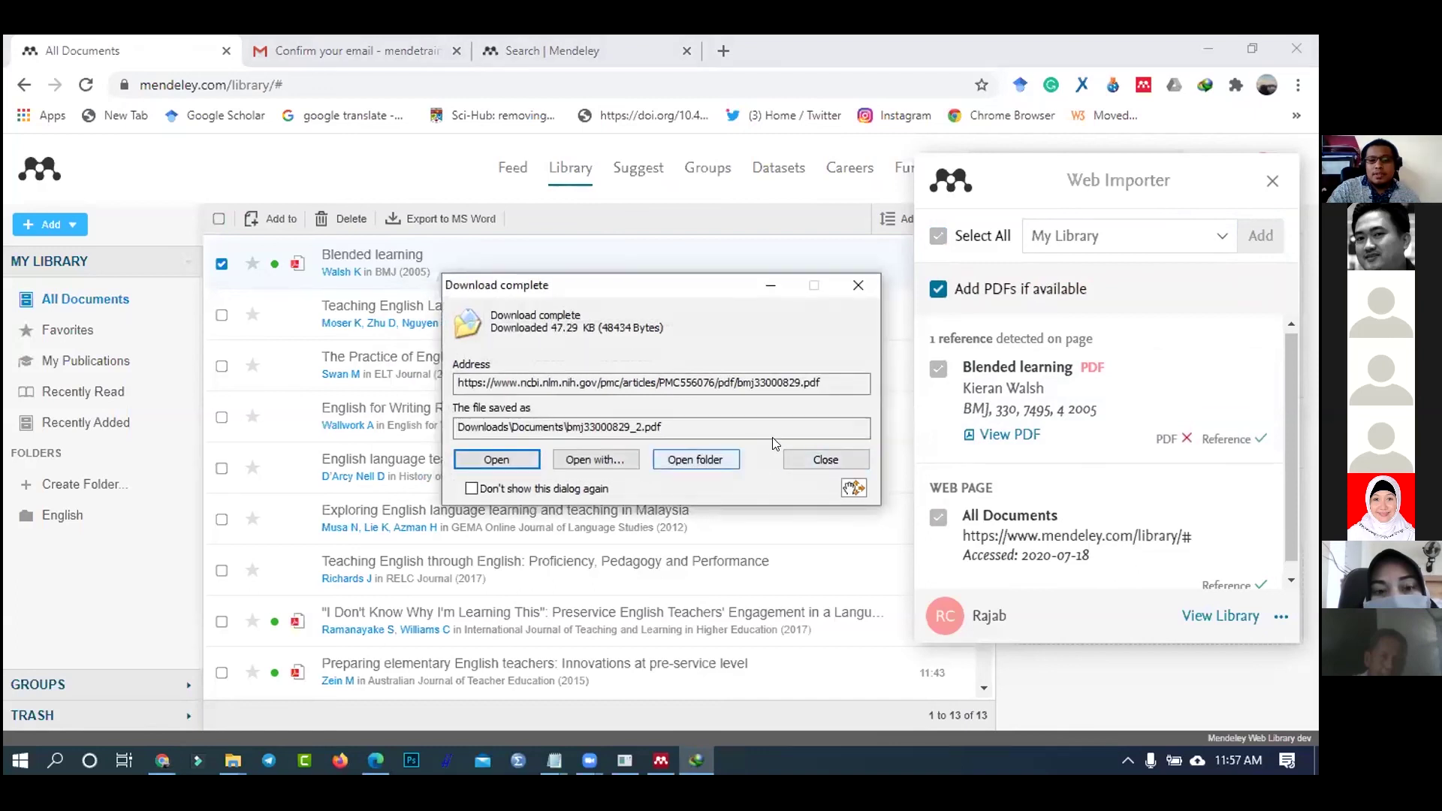
left_click(704, 463)
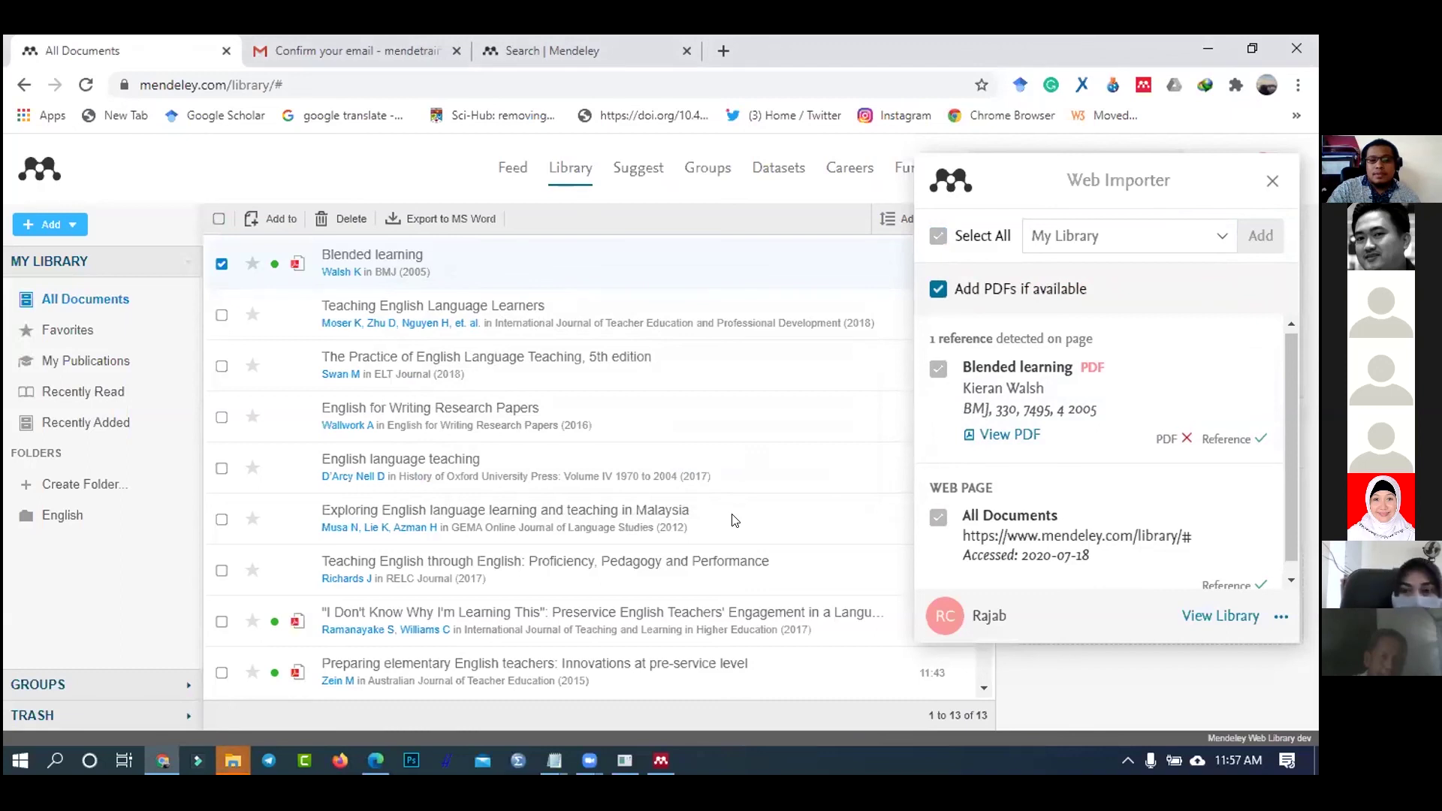
left_click(234, 761)
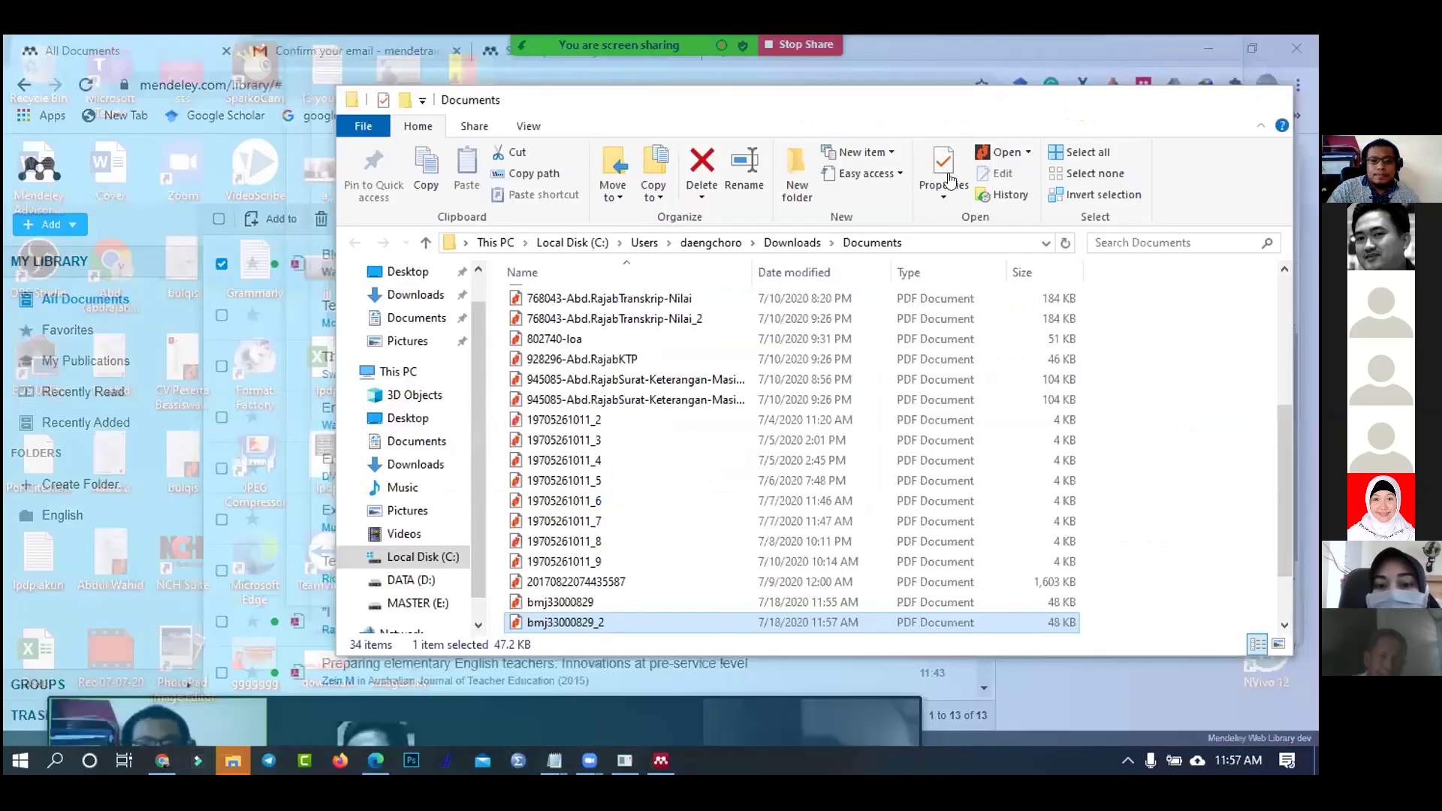
left_click(276, 570)
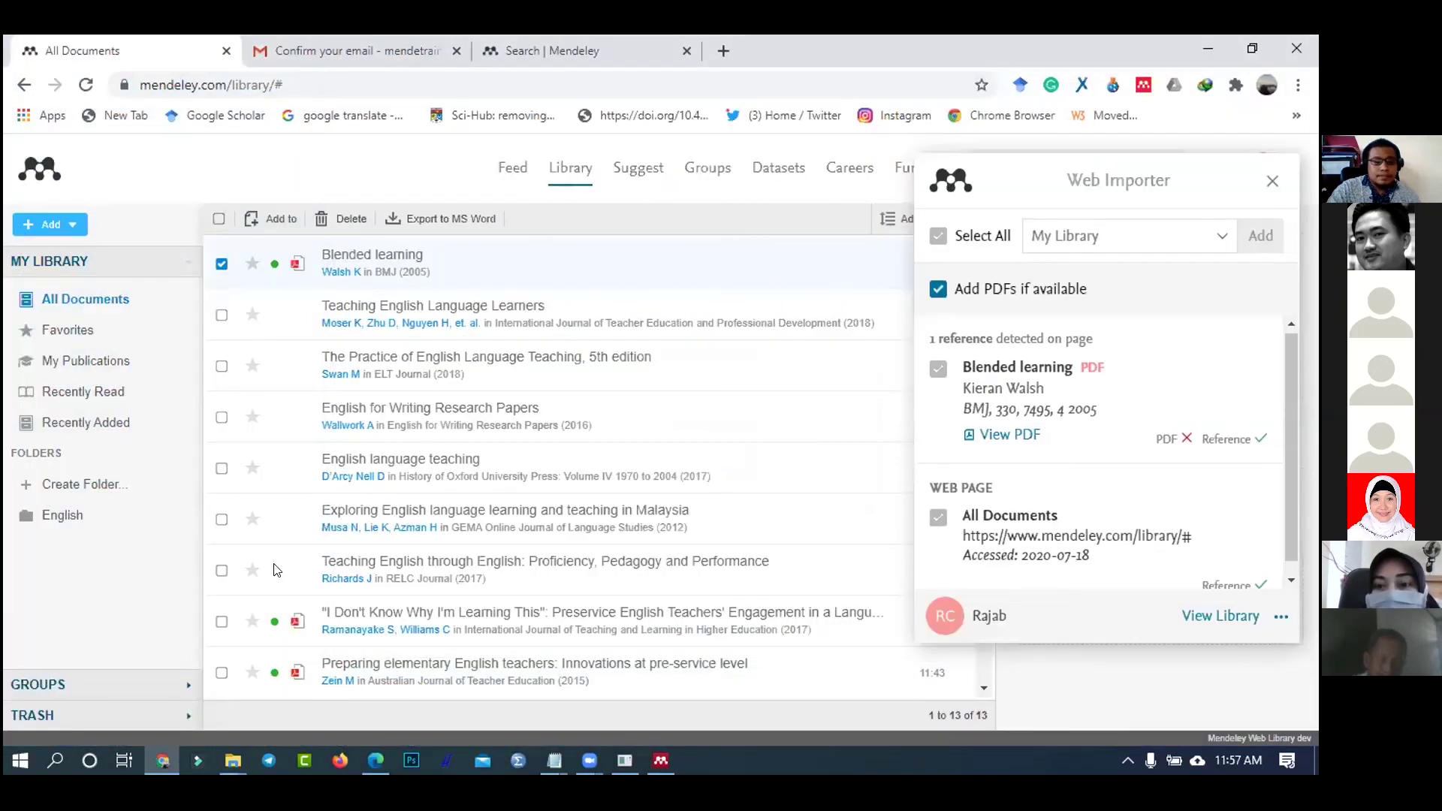
- Switch to Mendeley Desktop and compare the contents of the Blended Learning and English folders
key("alt+Tab")
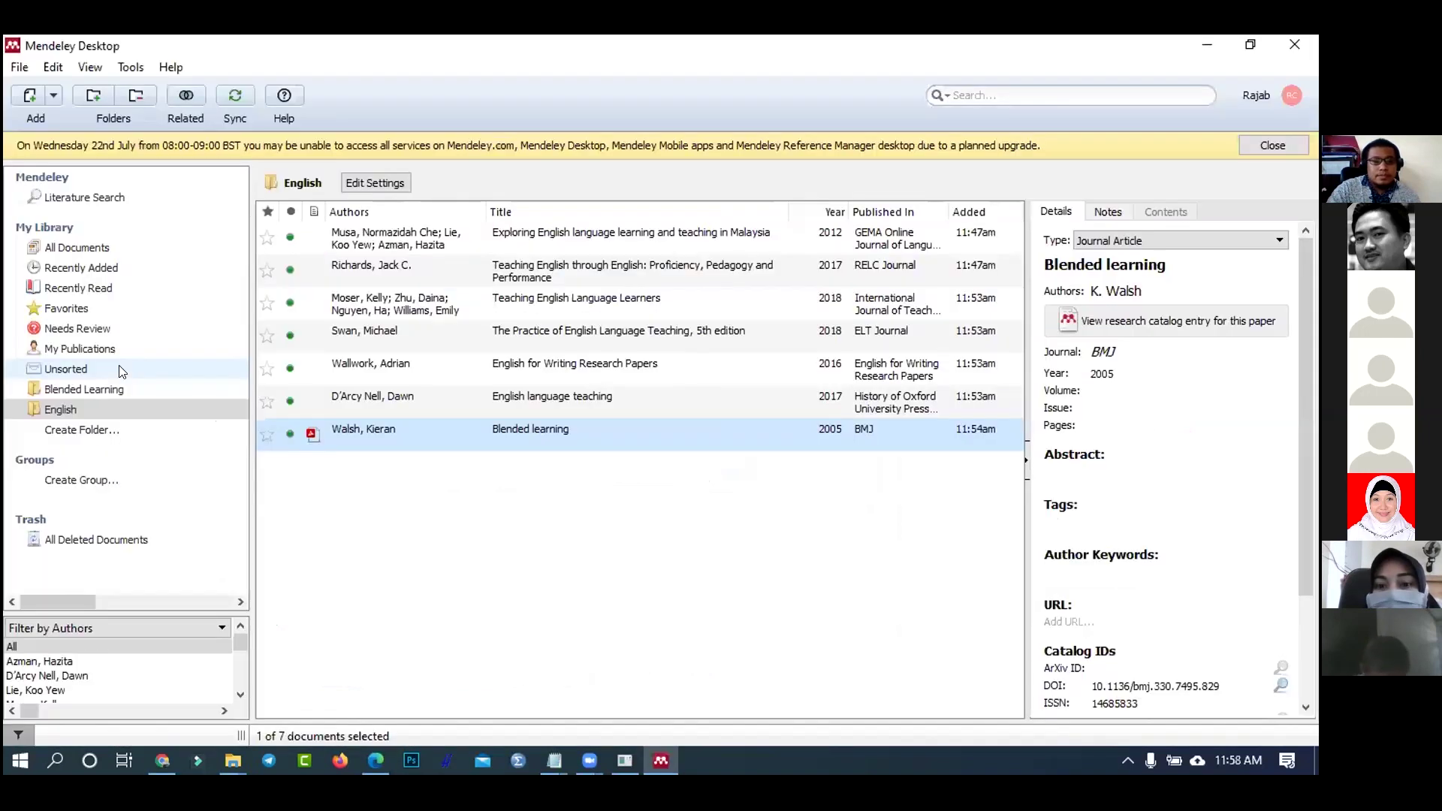
left_click(79, 401)
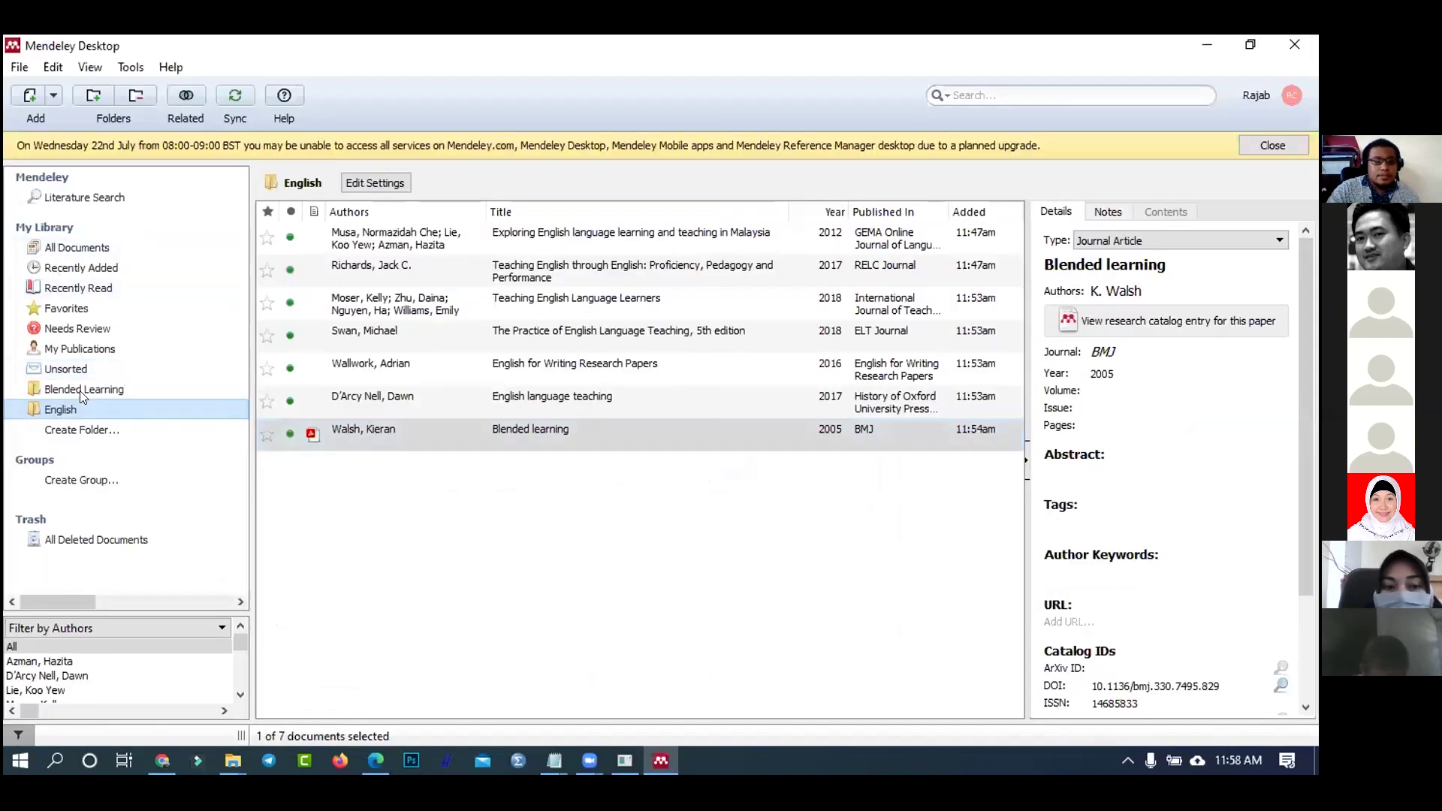
left_click(80, 390)
left_click(79, 410)
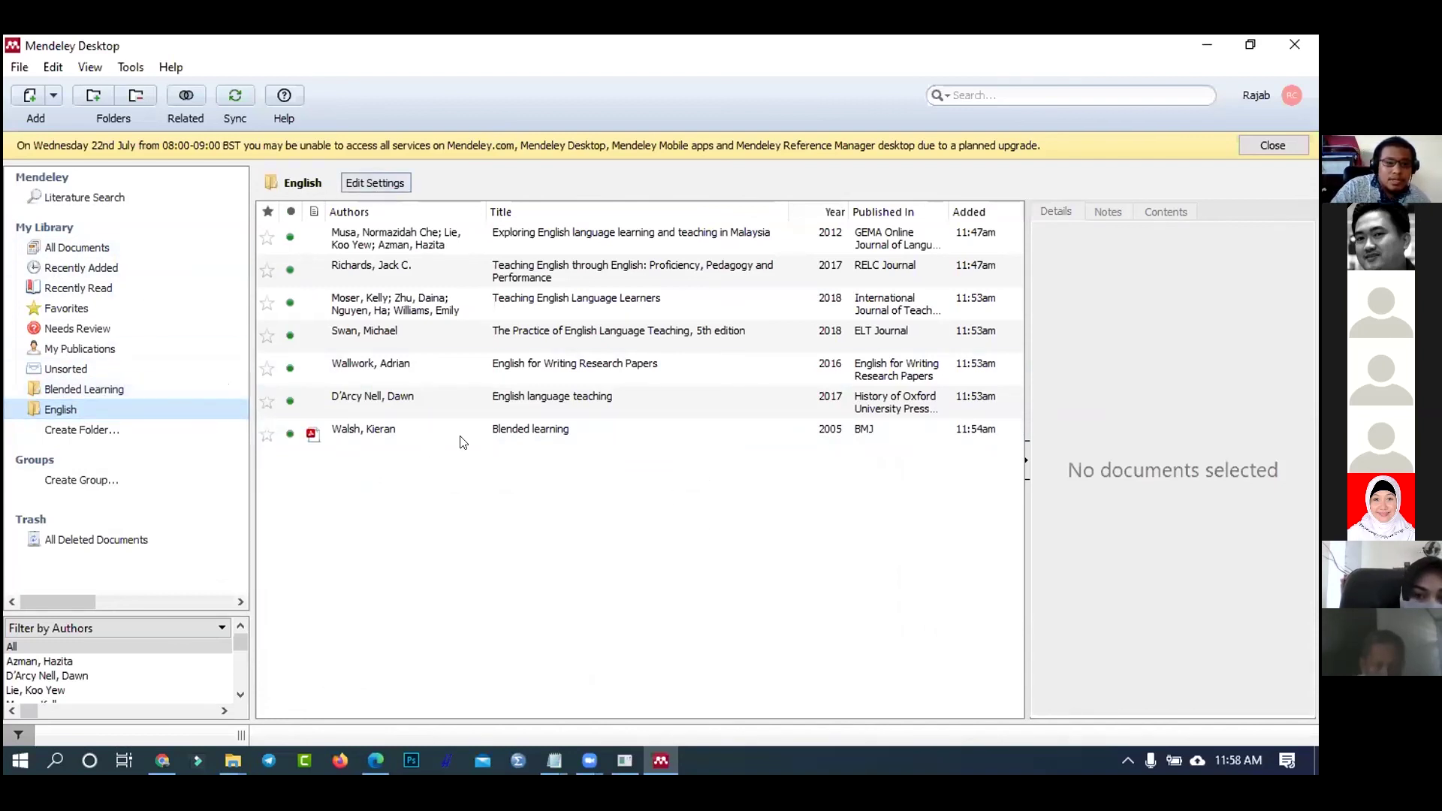
left_click(132, 387)
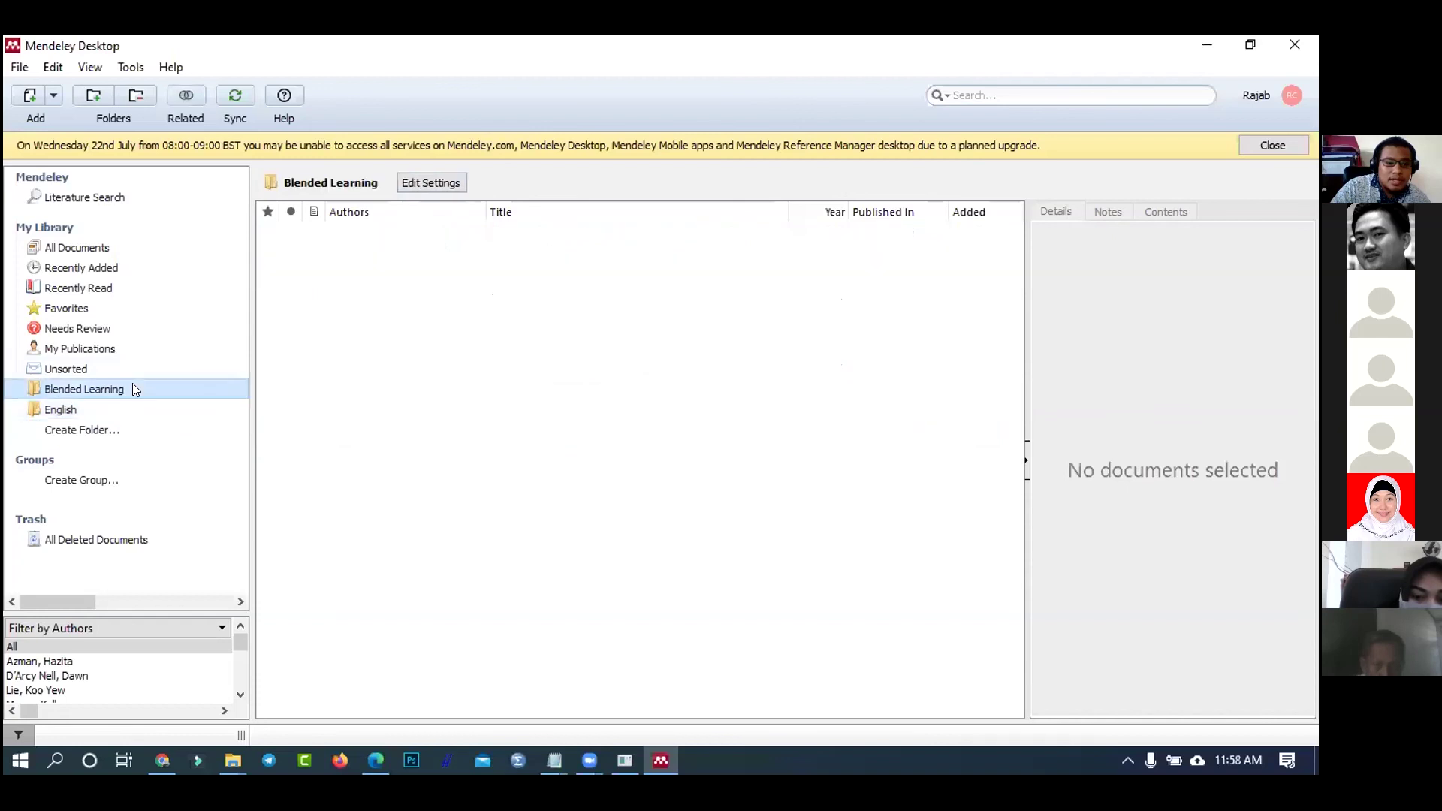
left_click(103, 411)
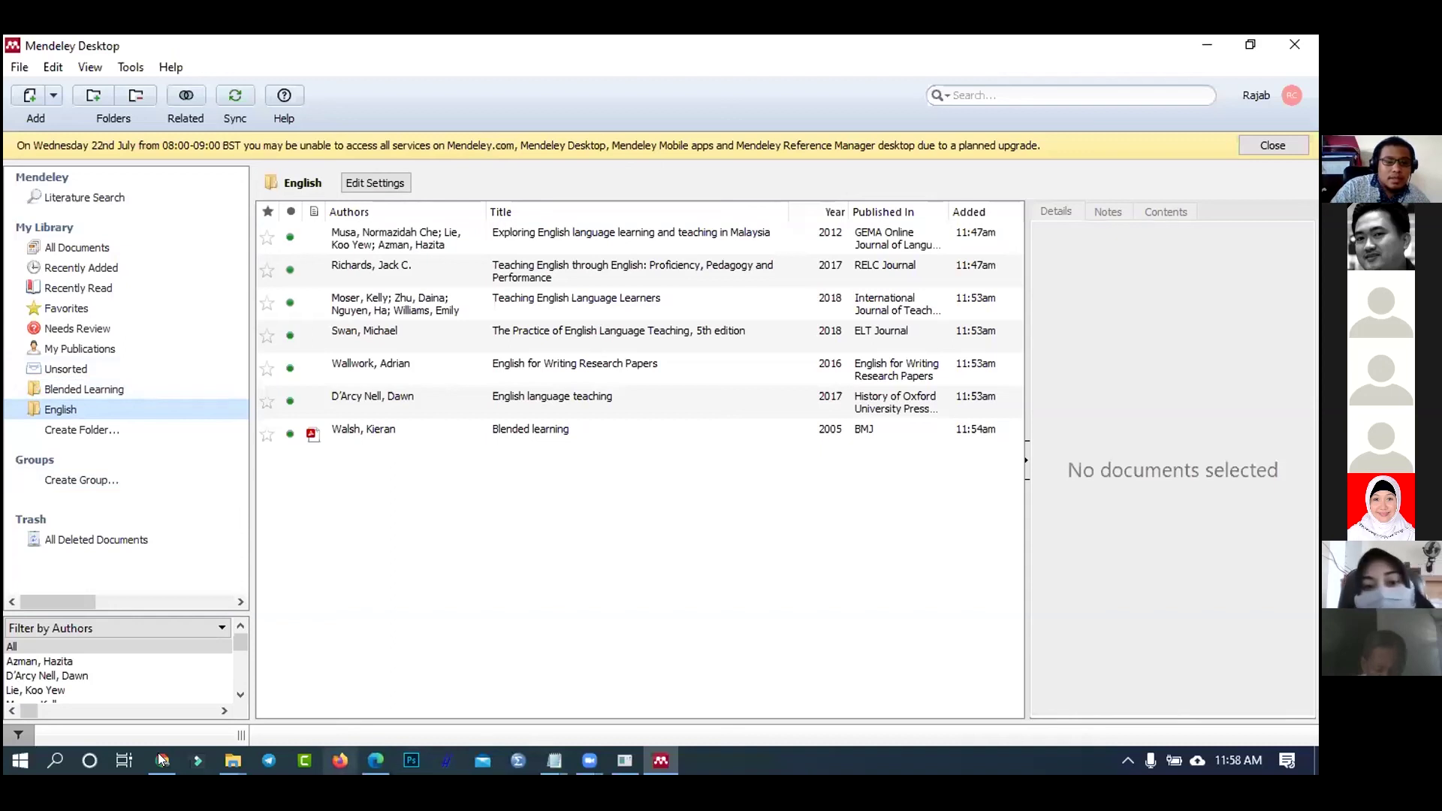
- Switch to Chrome, refresh All Documents in the Mendeley web library and look through the list to its end
key("alt+Tab")
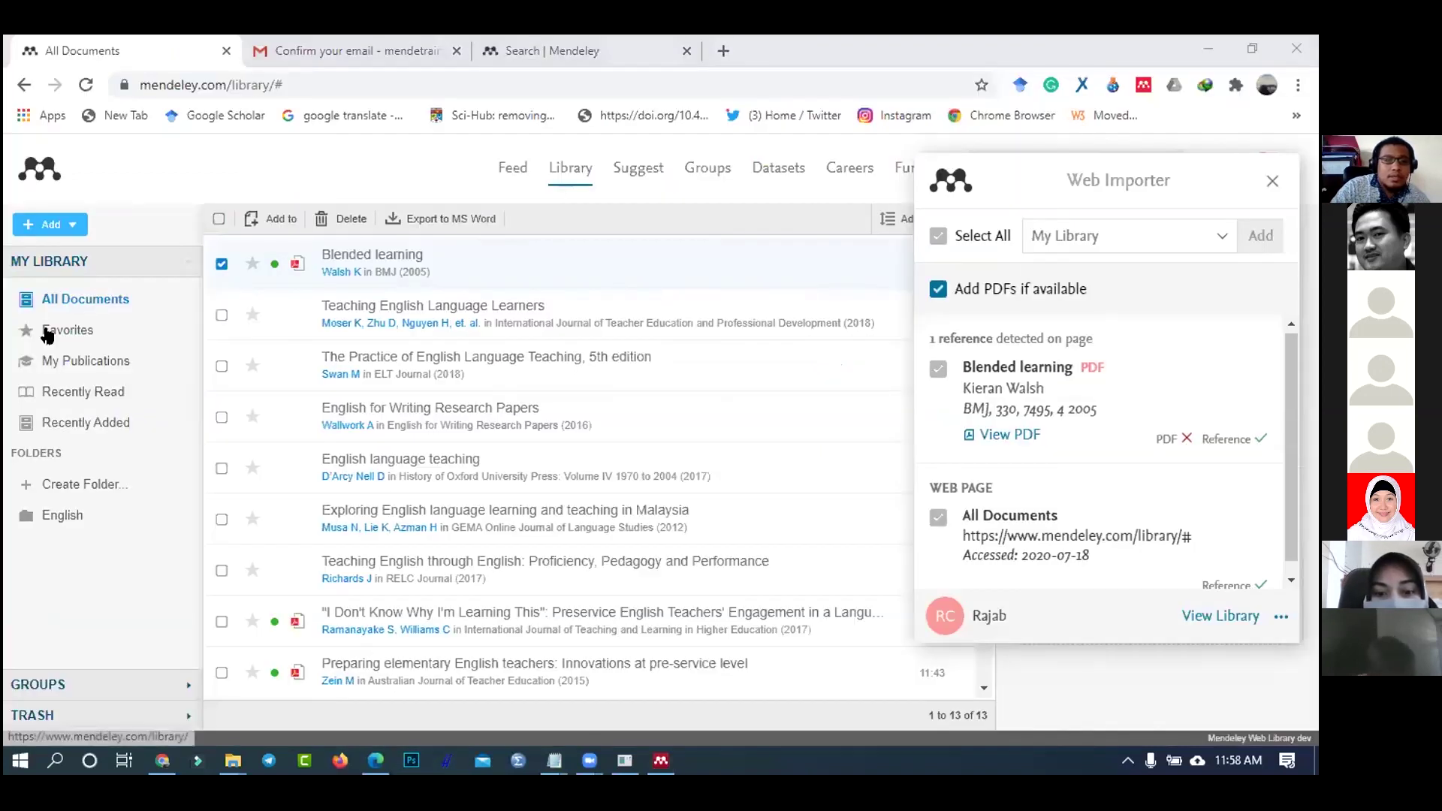
left_click(82, 304)
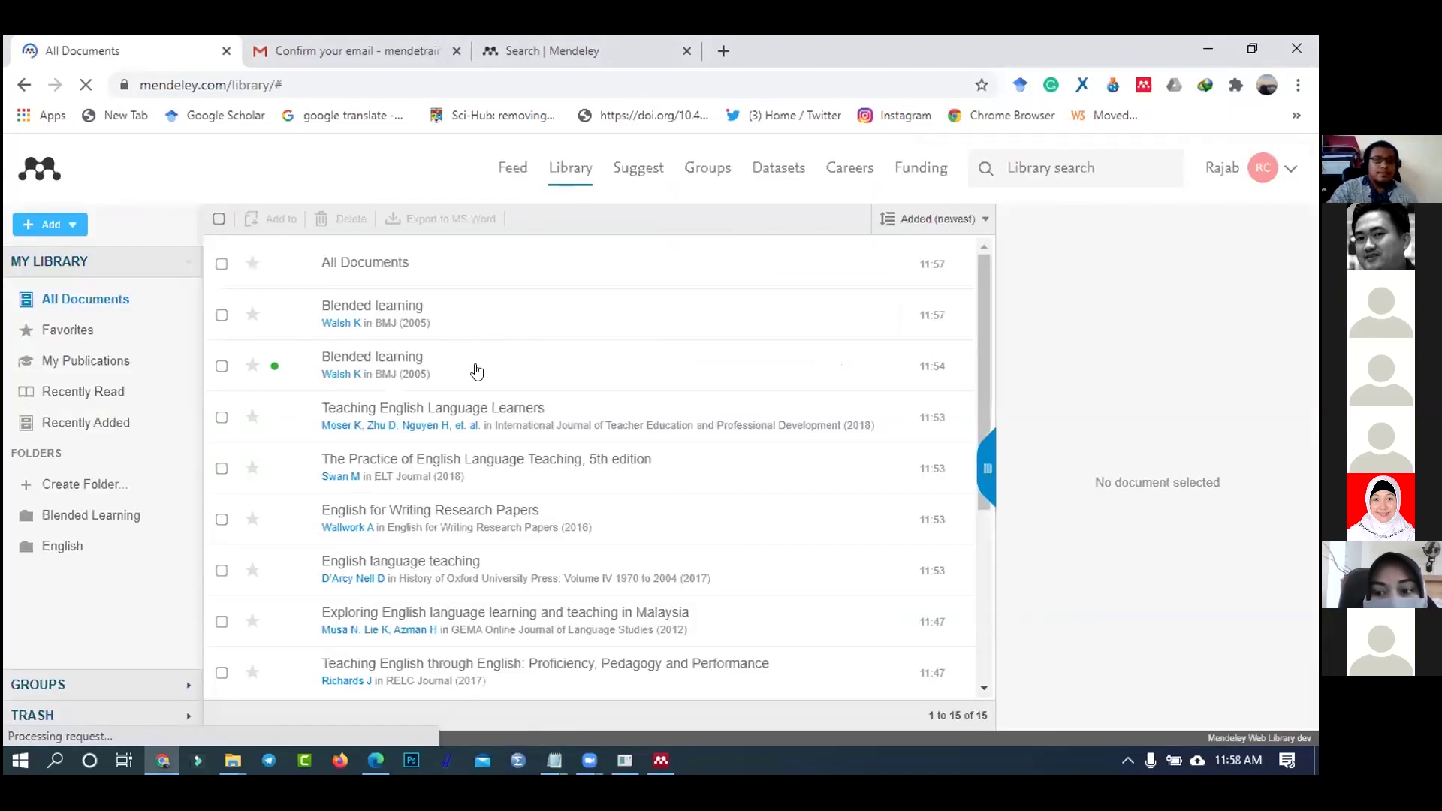
scroll(518, 384, "down", 4)
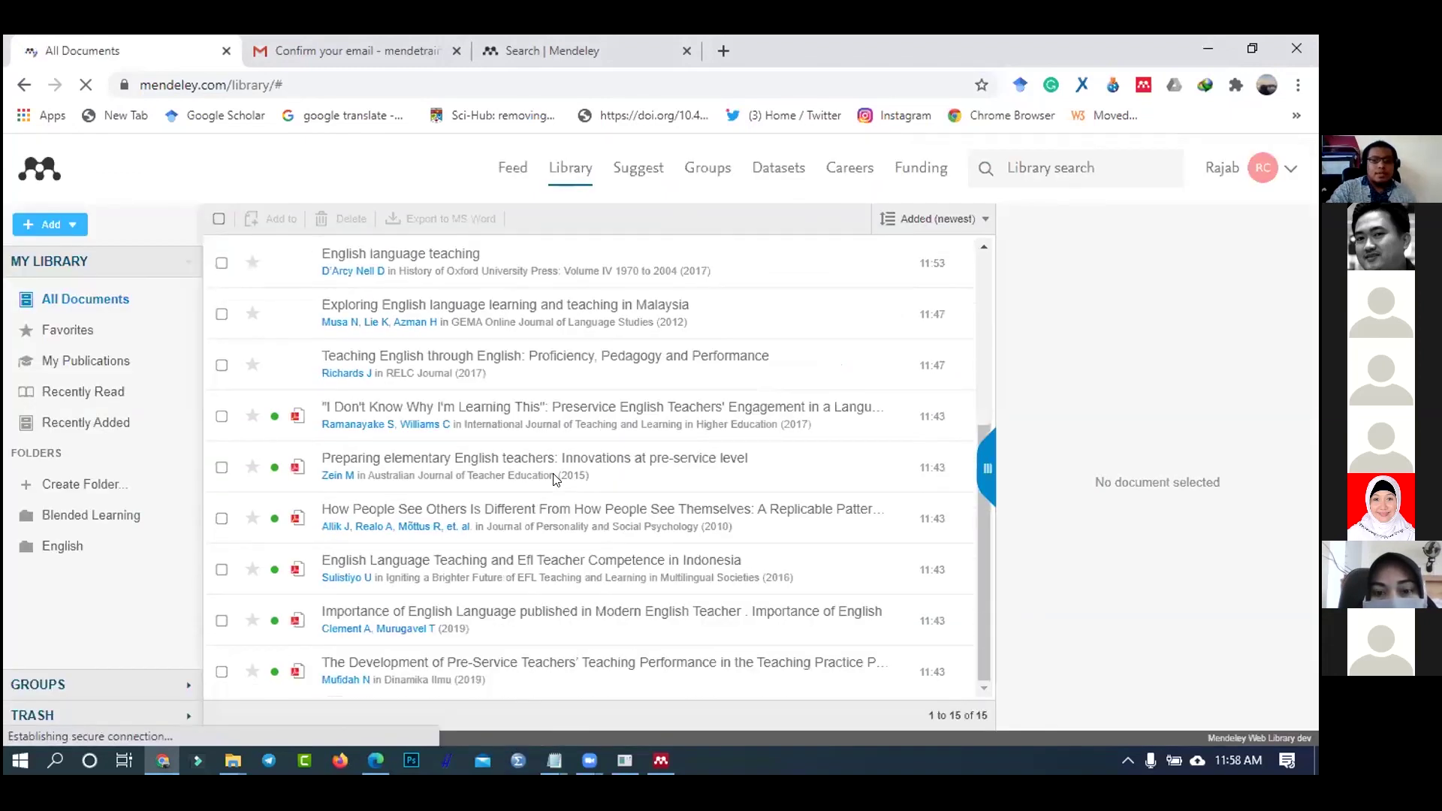
scroll(556, 481, "down", 1)
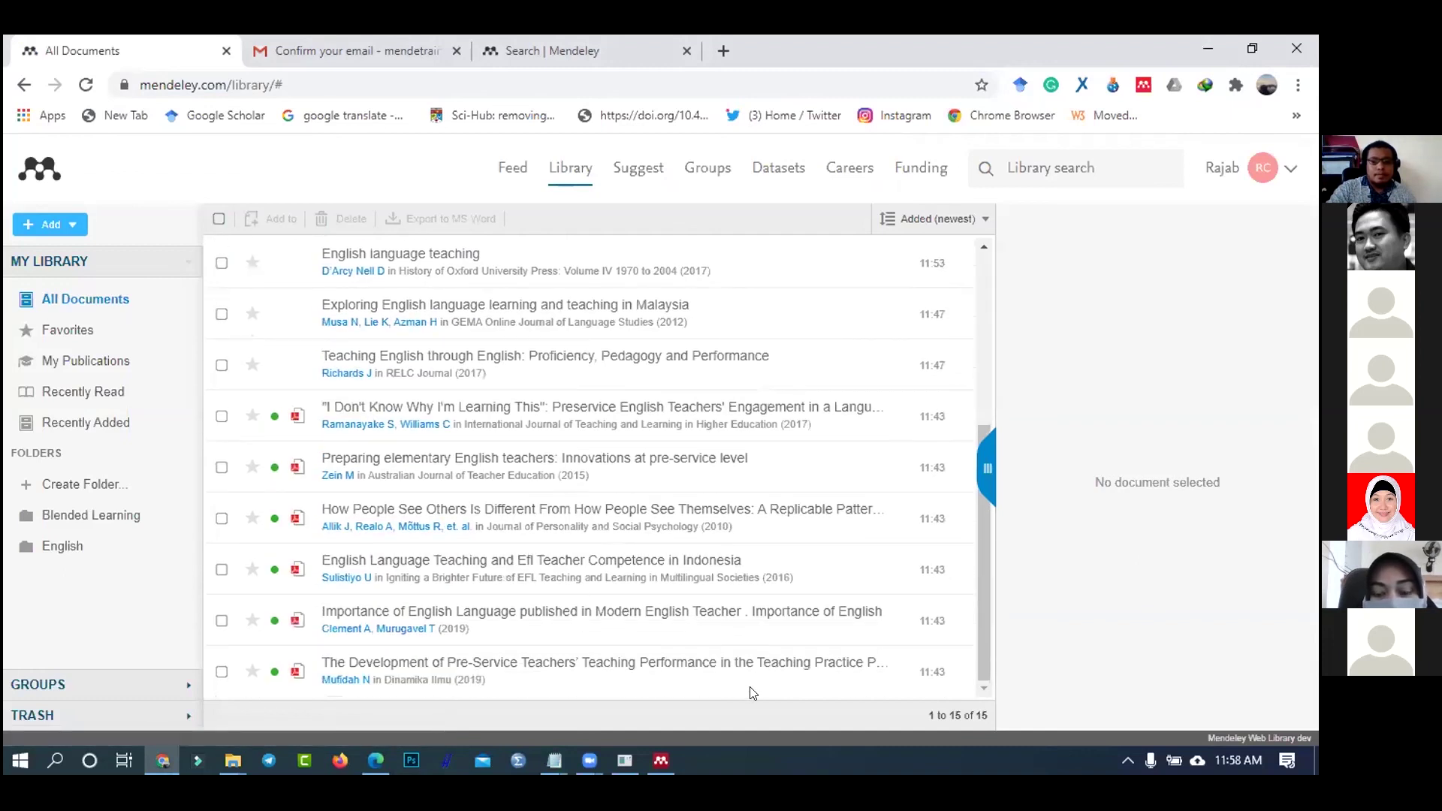
- Dismiss the planned-upgrade notice in Mendeley Desktop and close the Programs folder window, returning to the web library in Chrome
left_click(163, 762)
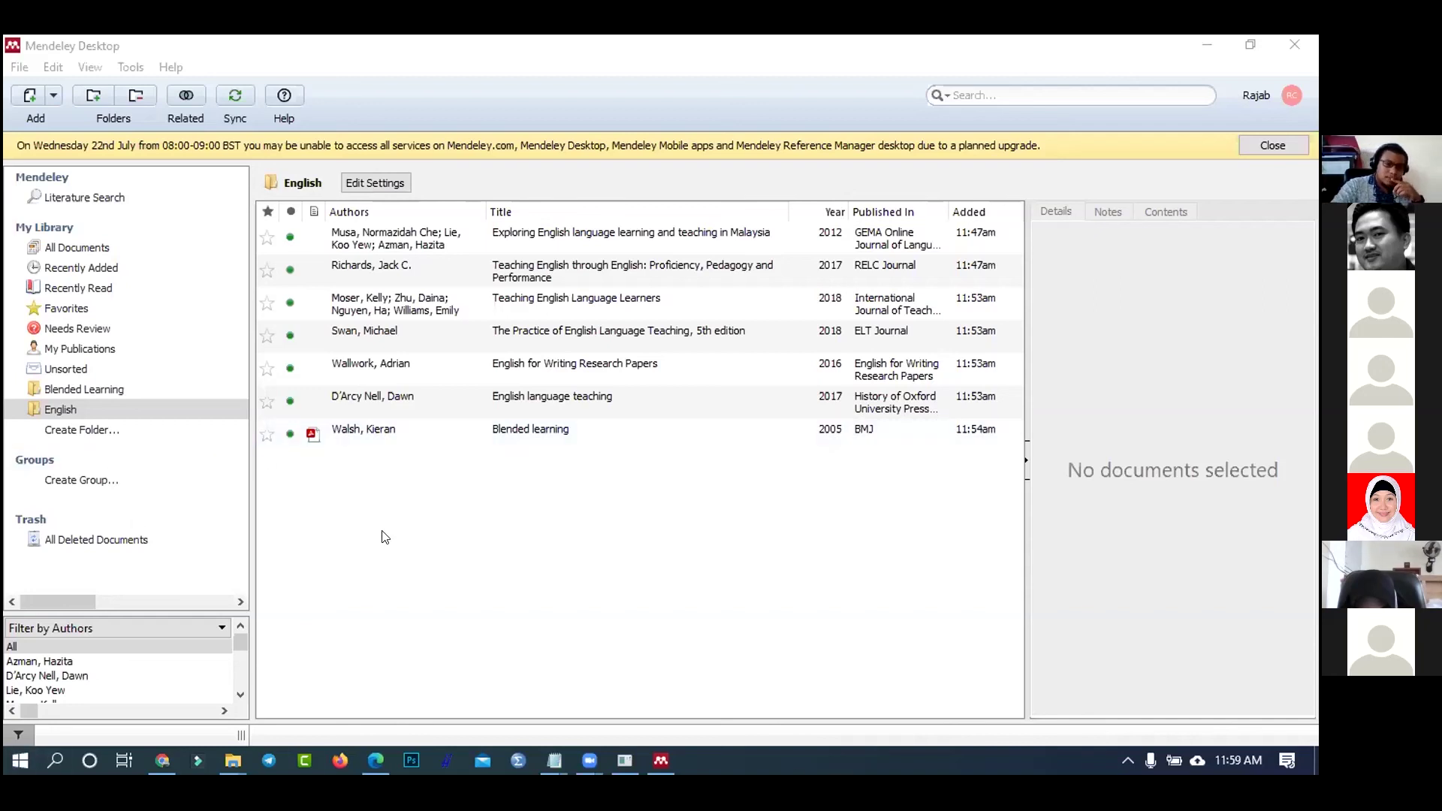
left_click(1270, 144)
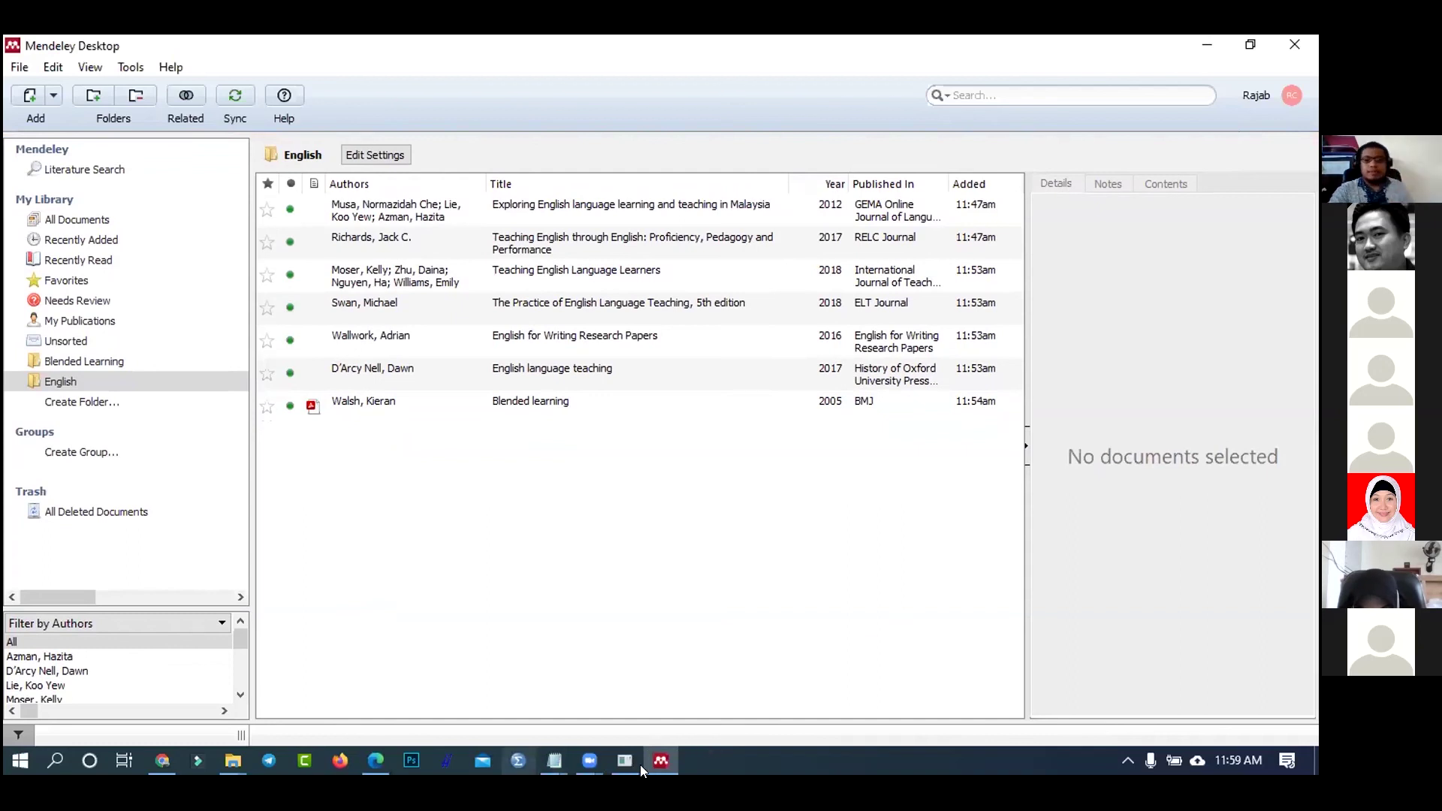
left_click(667, 759)
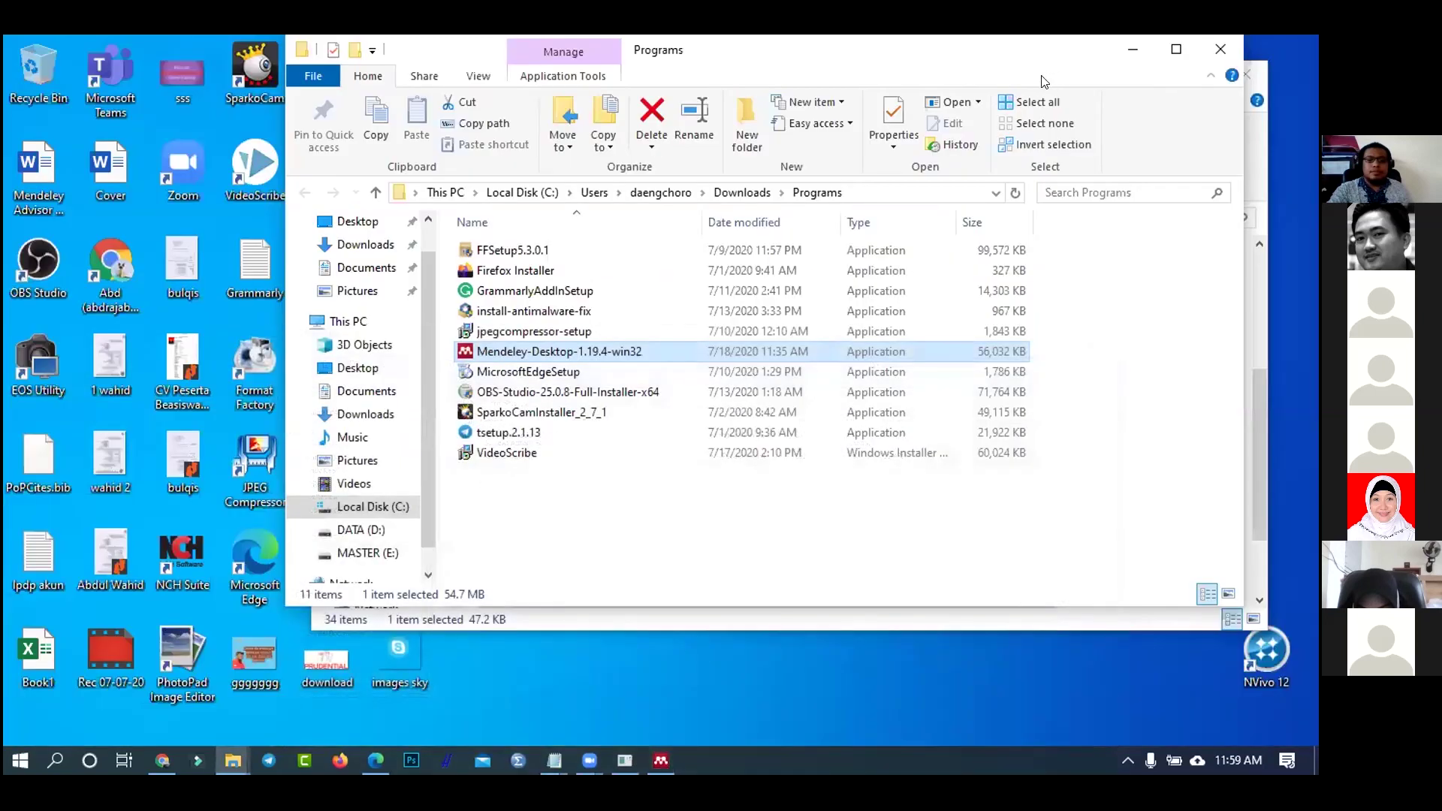
left_click(1208, 47)
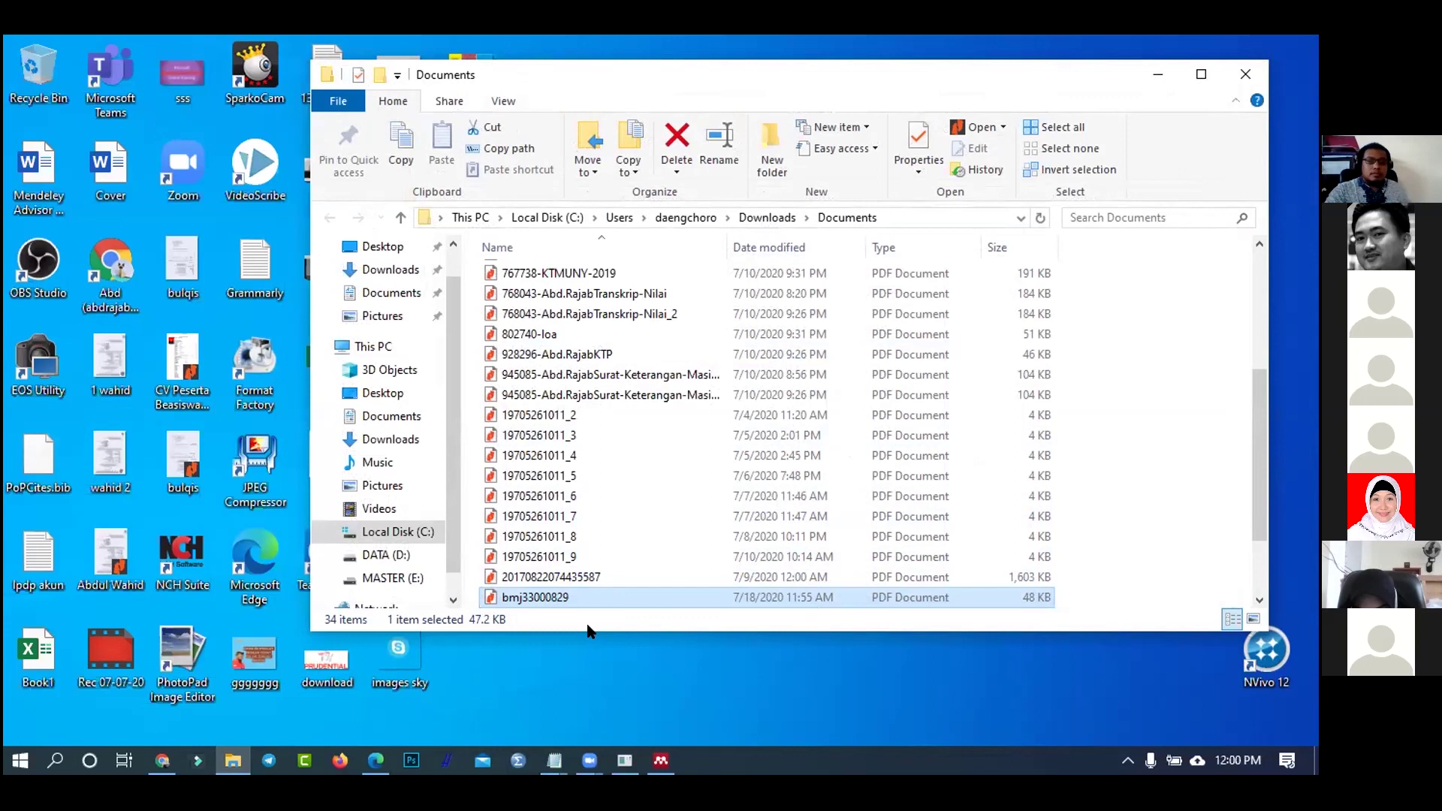
left_click(160, 759)
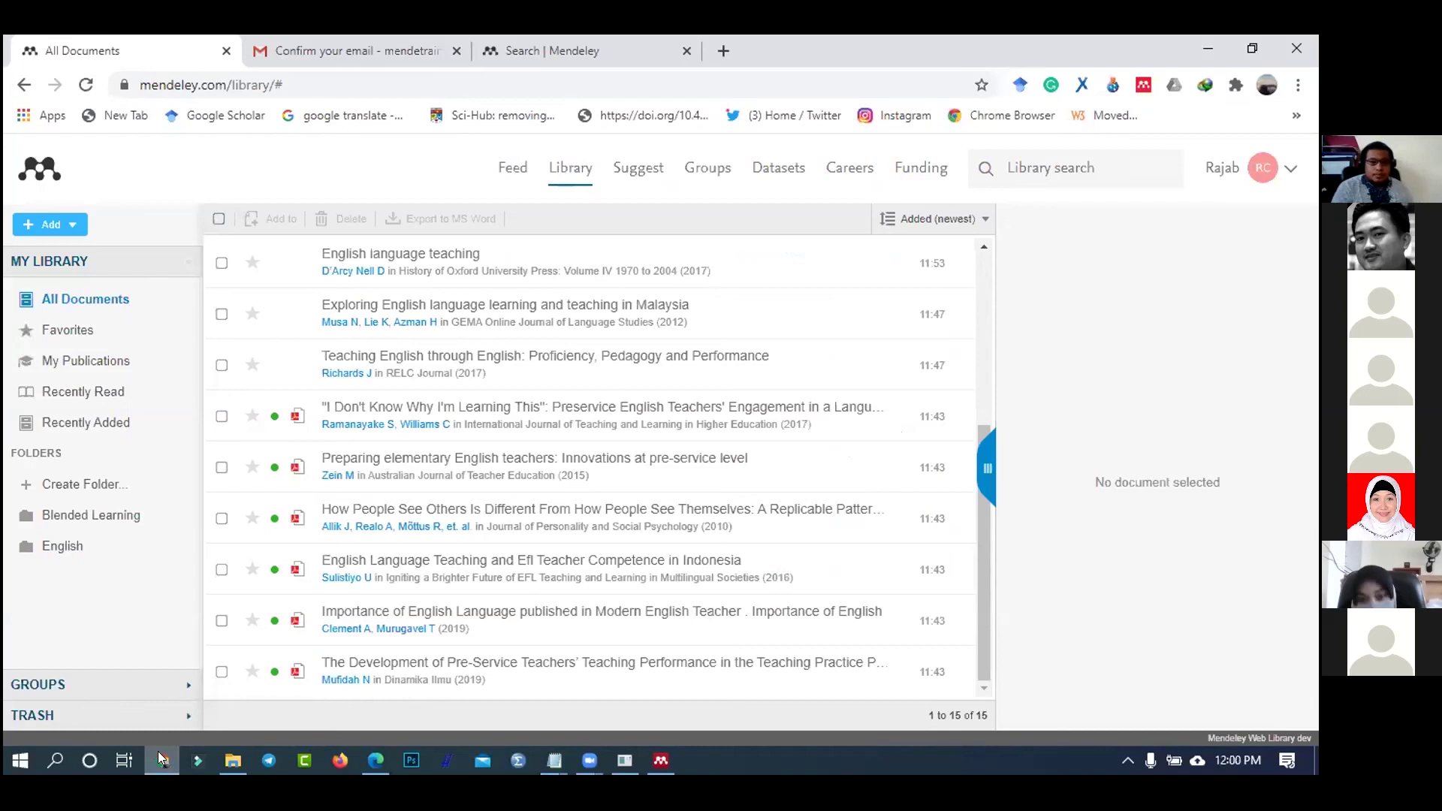